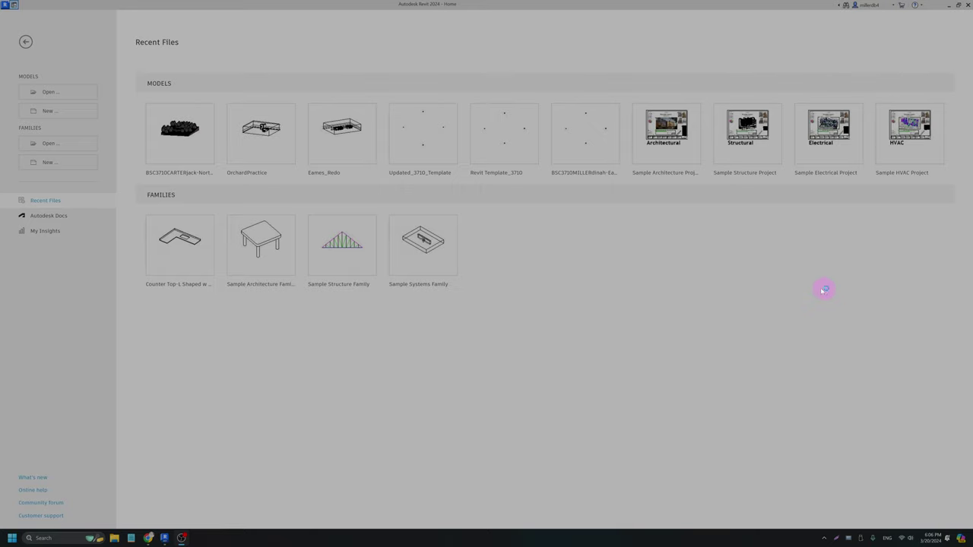
Switch to Chrome and download dogwood.dwg and dogwood-all.pdf from the Revit Residential: Dogwood assignment page.
{"action": "left_click", "coordinate": [150, 539]}
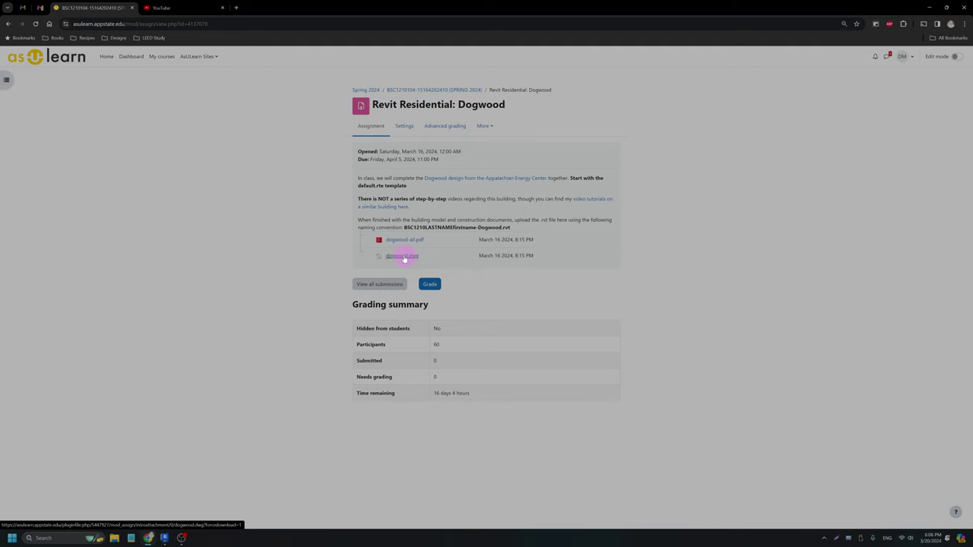
{"action": "left_click", "coordinate": [403, 257]}
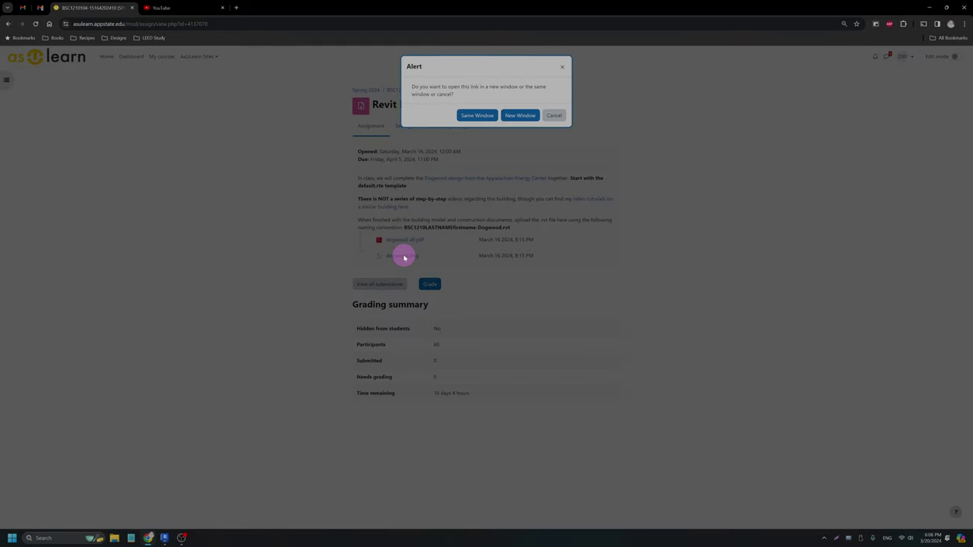
{"action": "left_click", "coordinate": [475, 117]}
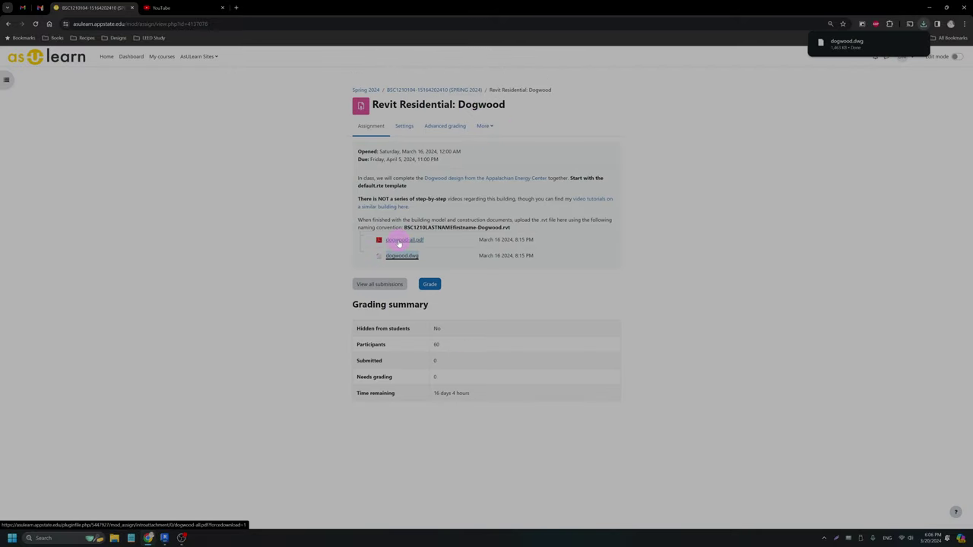
{"action": "left_click", "coordinate": [401, 244]}
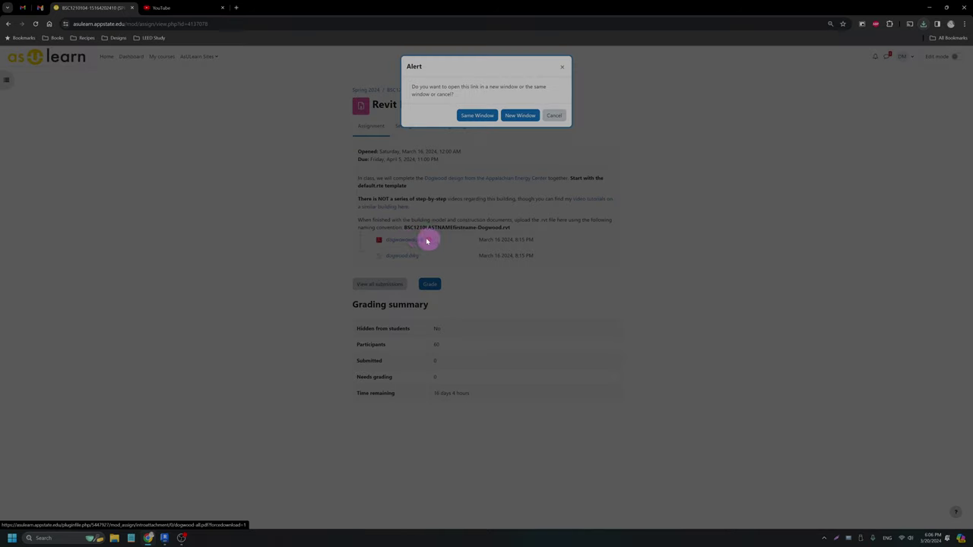
{"action": "left_click", "coordinate": [477, 115]}
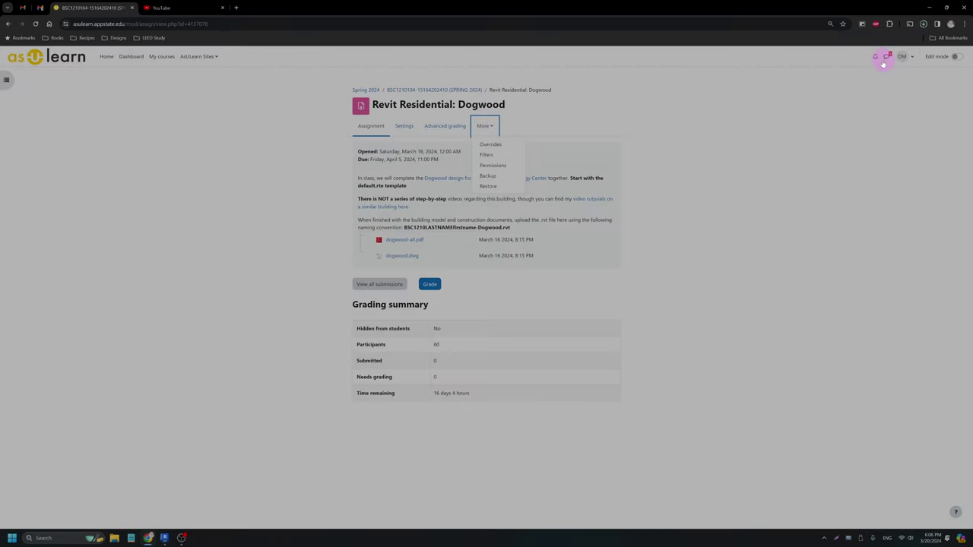
Open the downloaded dogwood-all.pdf, dismiss the Acrobat prompt, and examine the floor plan and elevation sheets.
{"action": "left_click", "coordinate": [924, 24]}
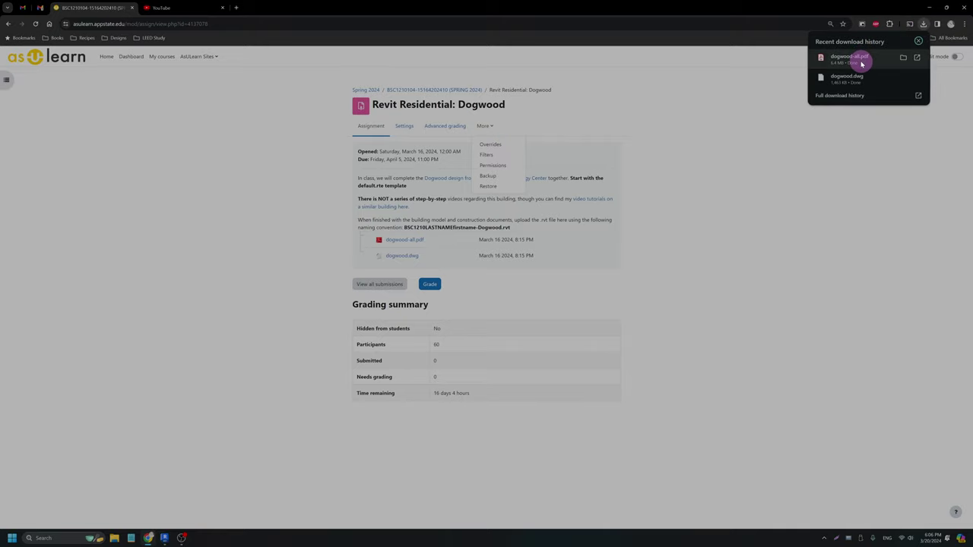
{"action": "left_click", "coordinate": [861, 64]}
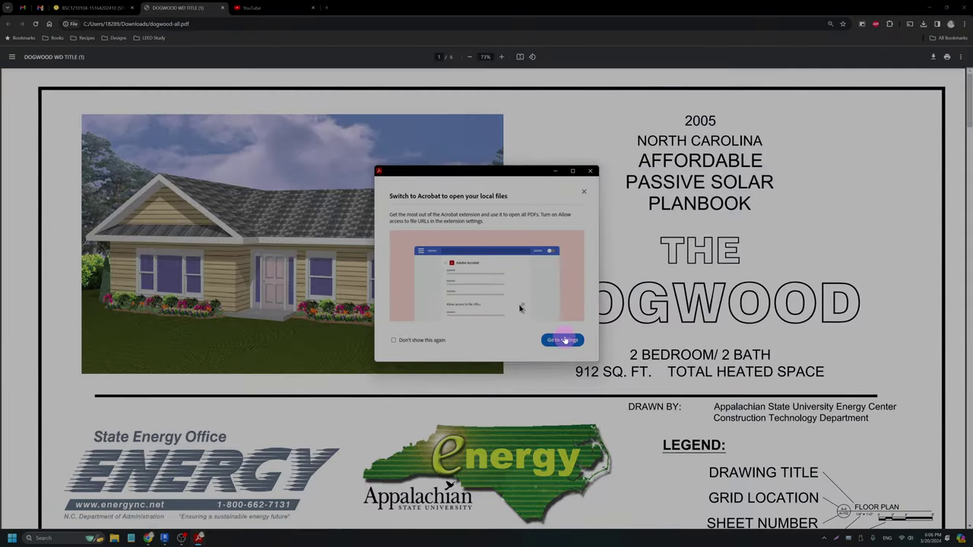
{"action": "left_click", "coordinate": [589, 174]}
{"action": "scroll", "coordinate": [571, 254], "scroll_direction": "down", "scroll_amount": 10}
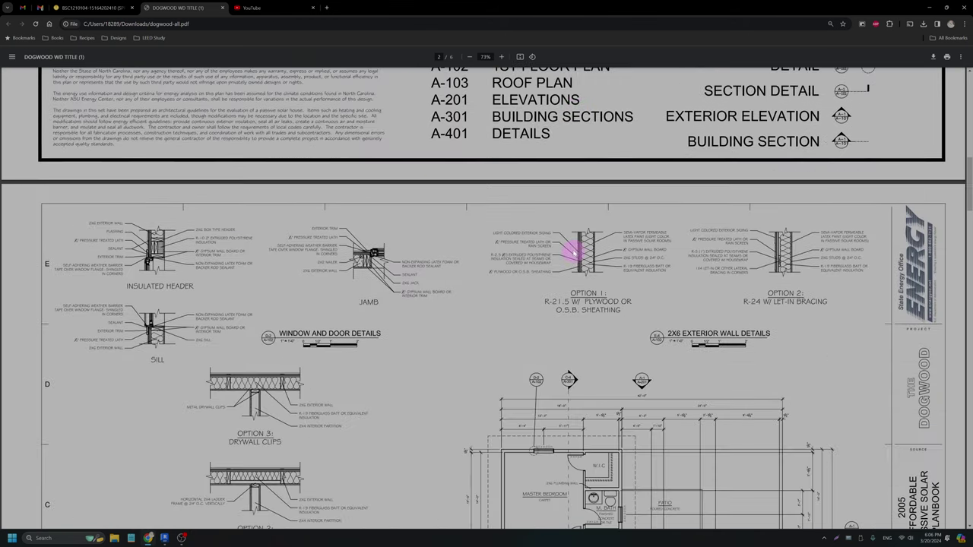
{"action": "scroll", "coordinate": [547, 228], "scroll_direction": "down", "scroll_amount": 1}
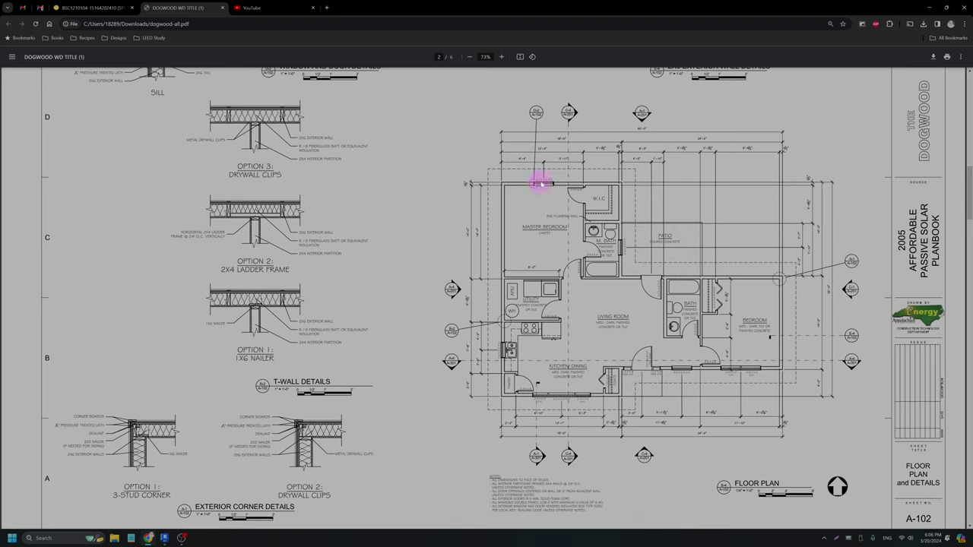
{"action": "scroll", "coordinate": [549, 184], "scroll_direction": "down", "scroll_amount": 1}
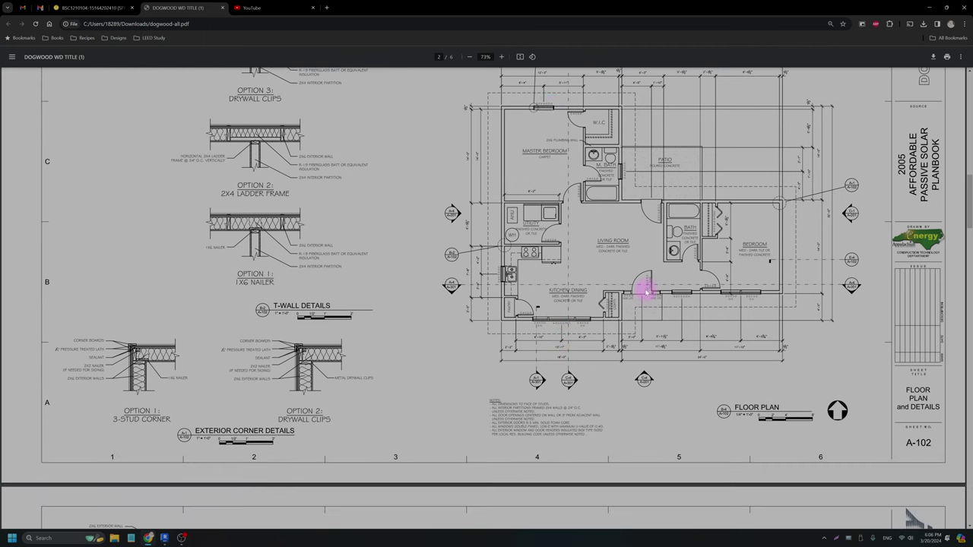
{"action": "scroll", "coordinate": [645, 287], "scroll_direction": "down", "scroll_amount": 3}
{"action": "scroll", "coordinate": [645, 287], "scroll_direction": "down", "scroll_amount": 10}
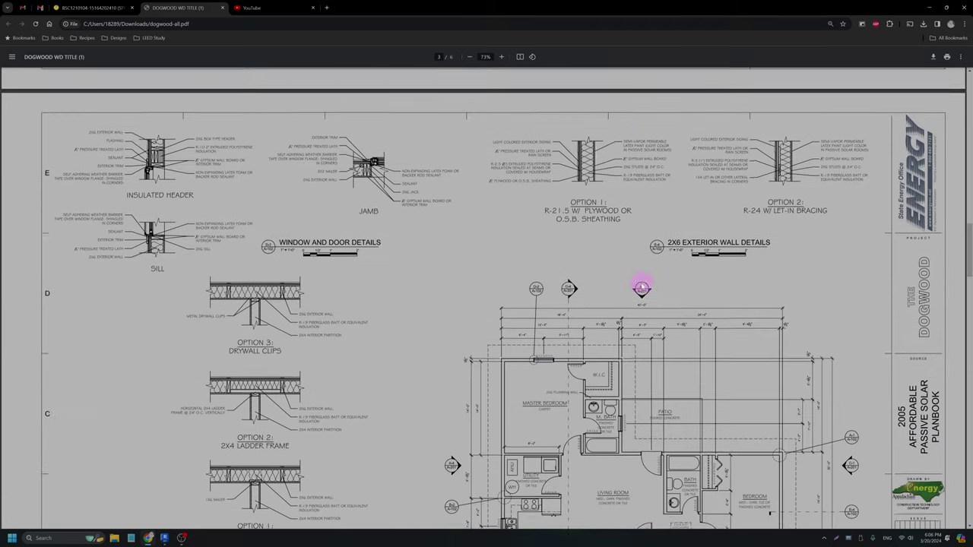
{"action": "scroll", "coordinate": [631, 283], "scroll_direction": "down", "scroll_amount": 3}
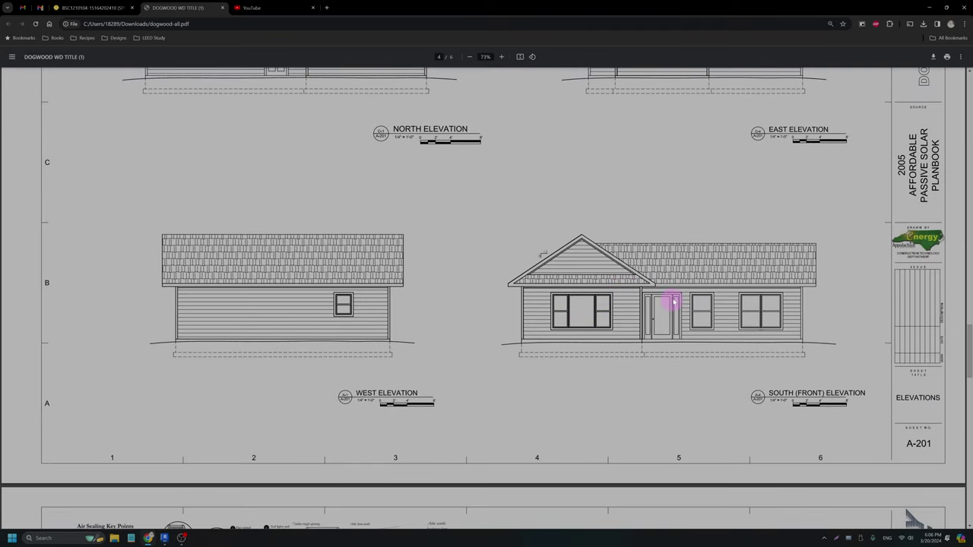
{"action": "scroll", "coordinate": [614, 284], "scroll_direction": "up", "scroll_amount": 4}
{"action": "scroll", "coordinate": [614, 284], "scroll_direction": "up", "scroll_amount": 9}
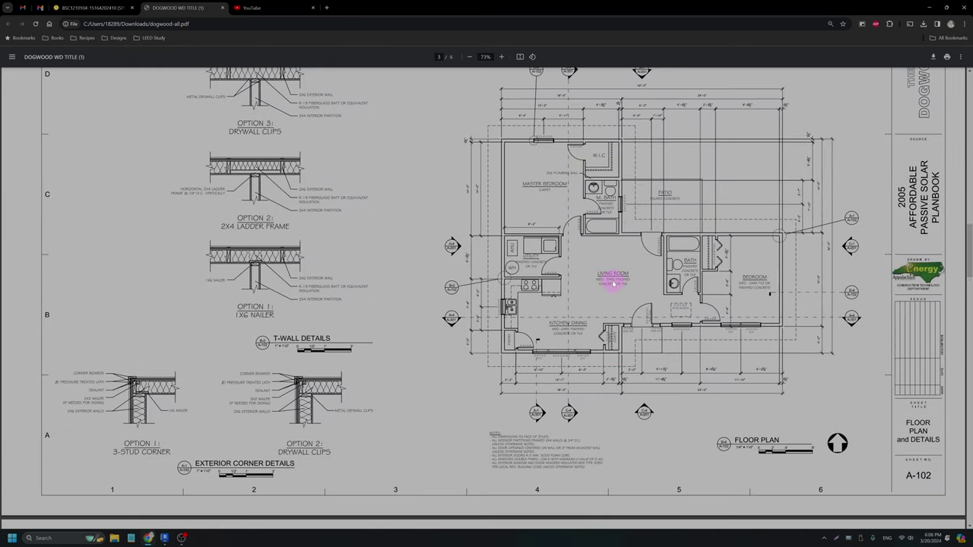
{"action": "scroll", "coordinate": [619, 278], "scroll_direction": "down", "scroll_amount": 3}
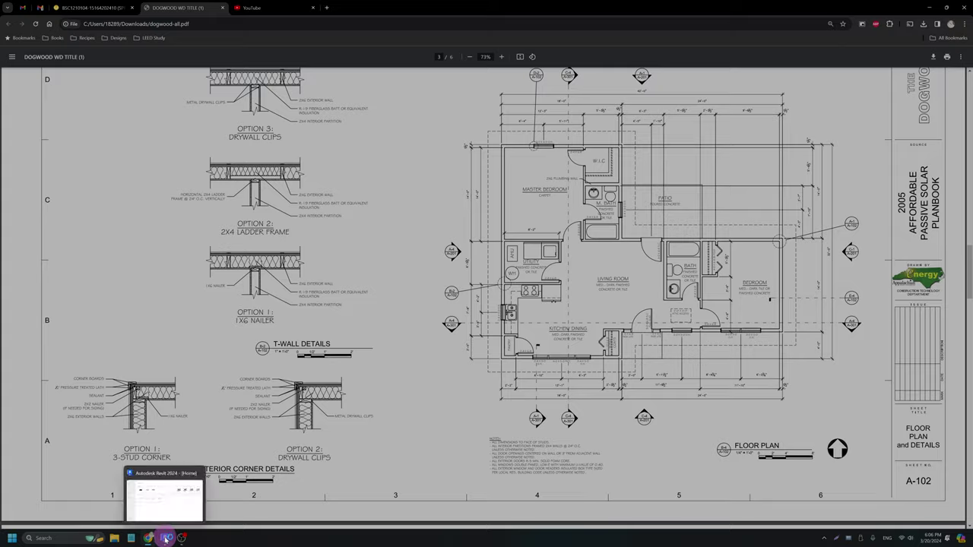
Switch to Revit and create a new project from the default.rte template in the English-Imperial folder.
{"action": "left_click", "coordinate": [166, 540]}
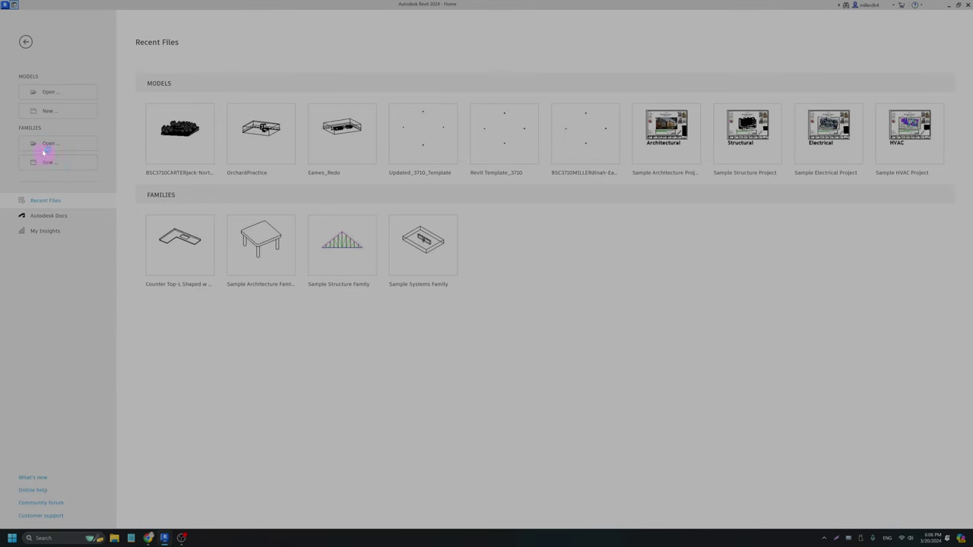
{"action": "left_click", "coordinate": [48, 116]}
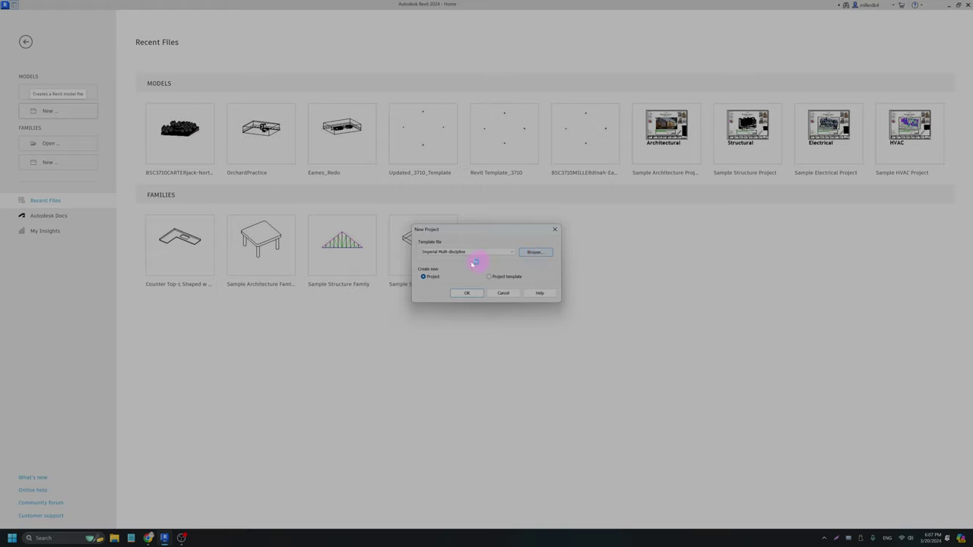
{"action": "left_click_drag", "start_coordinate": [424, 253], "coordinate": [453, 254]}
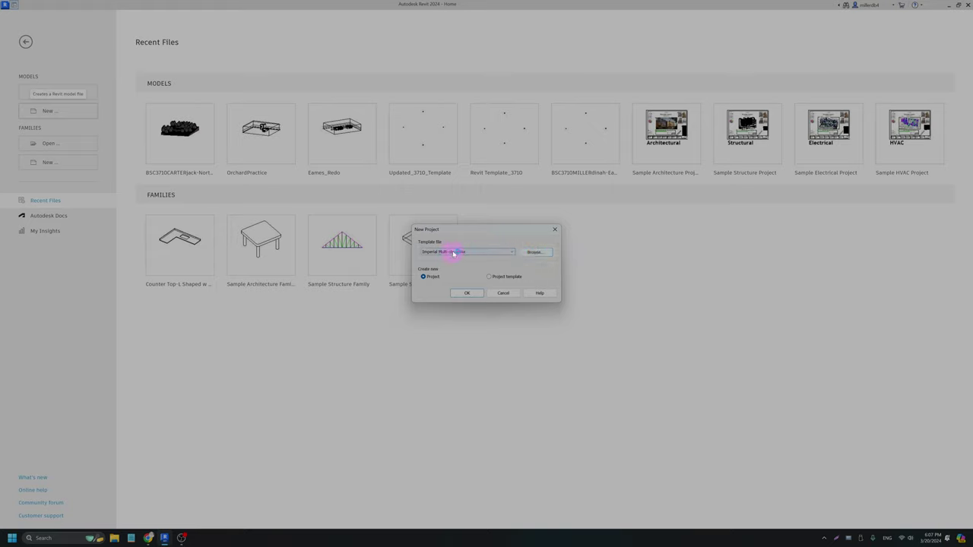
{"action": "left_click", "coordinate": [534, 256]}
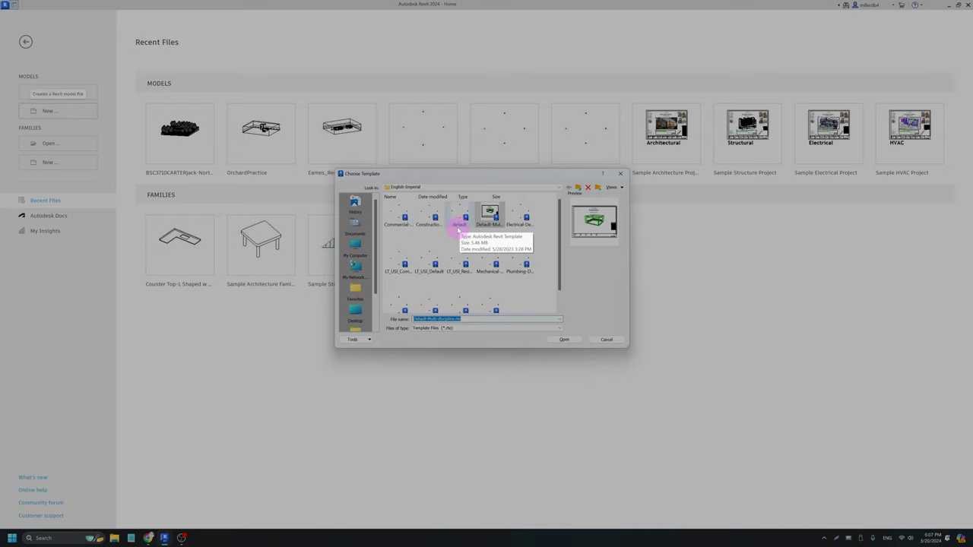
{"action": "left_click", "coordinate": [458, 228]}
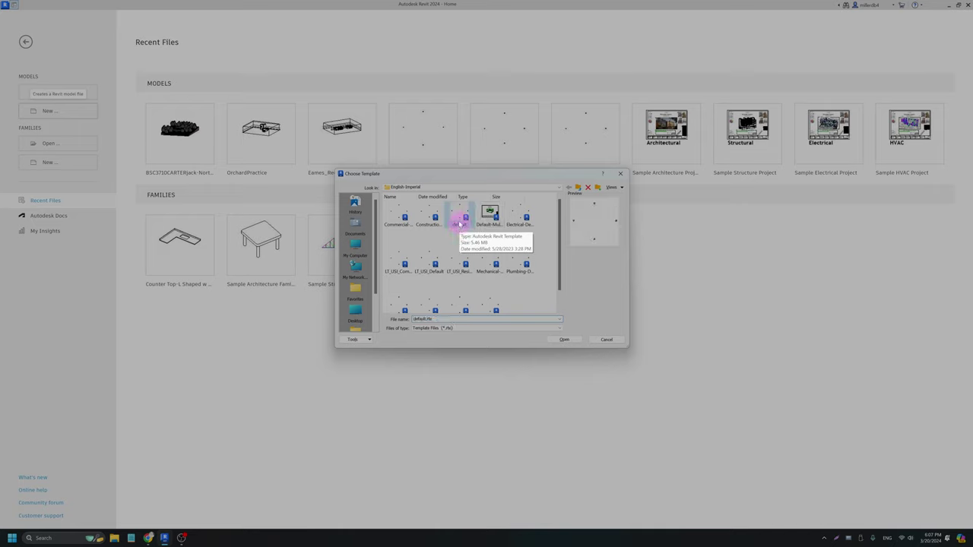
{"action": "left_click", "coordinate": [610, 191]}
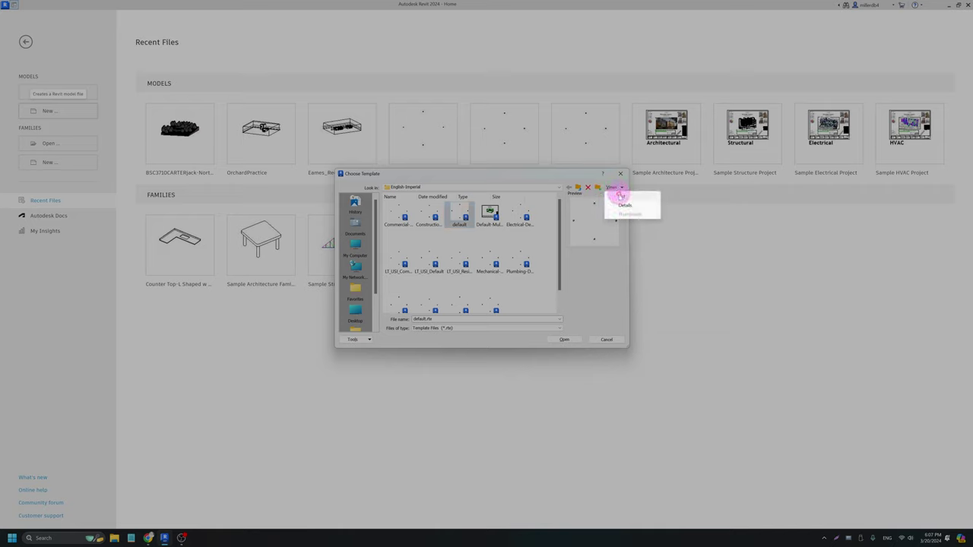
{"action": "left_click", "coordinate": [621, 197]}
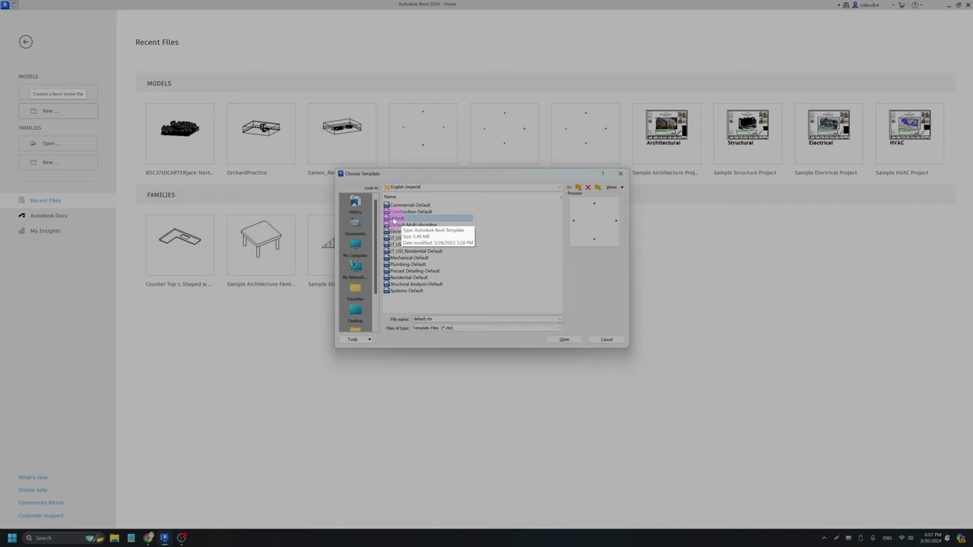
{"action": "left_click", "coordinate": [567, 341]}
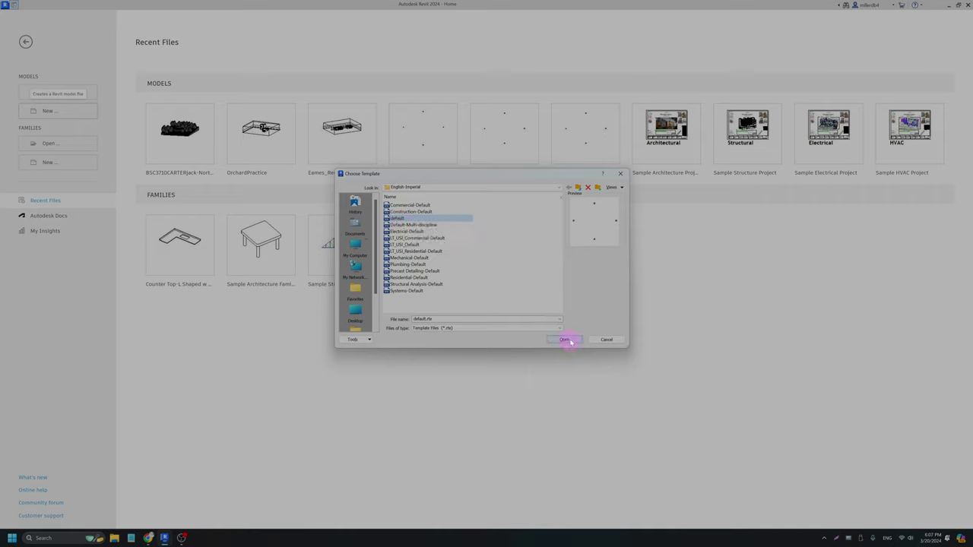
{"action": "left_click", "coordinate": [570, 341]}
{"action": "left_click", "coordinate": [467, 293]}
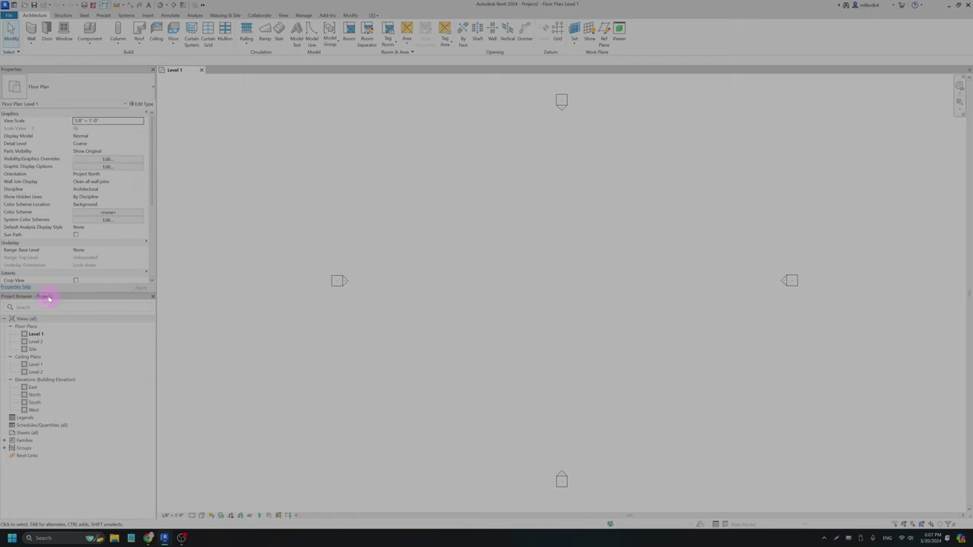
Dock the Project Browser on the opposite side of the drawing area from Properties, and narrow both palettes.
{"action": "left_click_drag", "start_coordinate": [48, 298], "coordinate": [967, 265]}
{"action": "left_click_drag", "start_coordinate": [821, 286], "coordinate": [867, 289]}
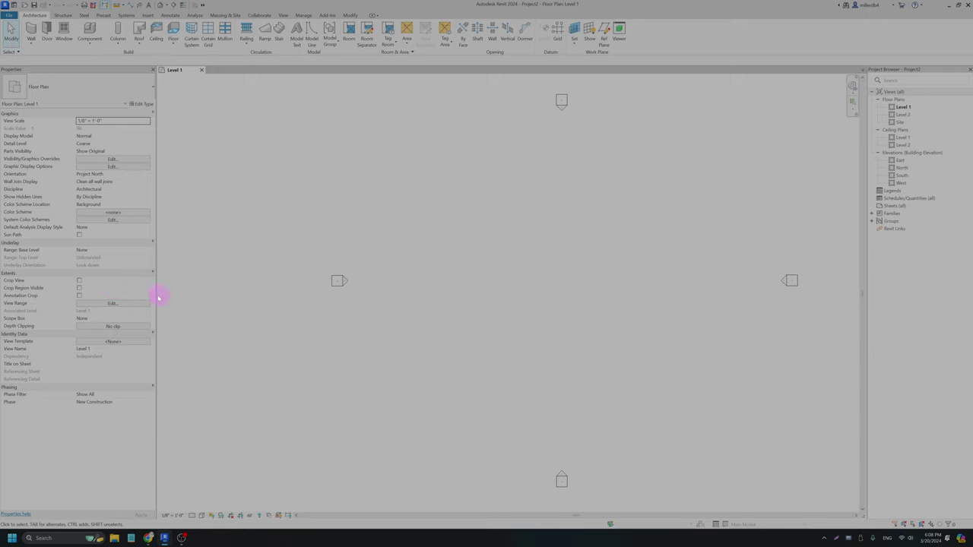
{"action": "left_click_drag", "start_coordinate": [158, 301], "coordinate": [94, 297]}
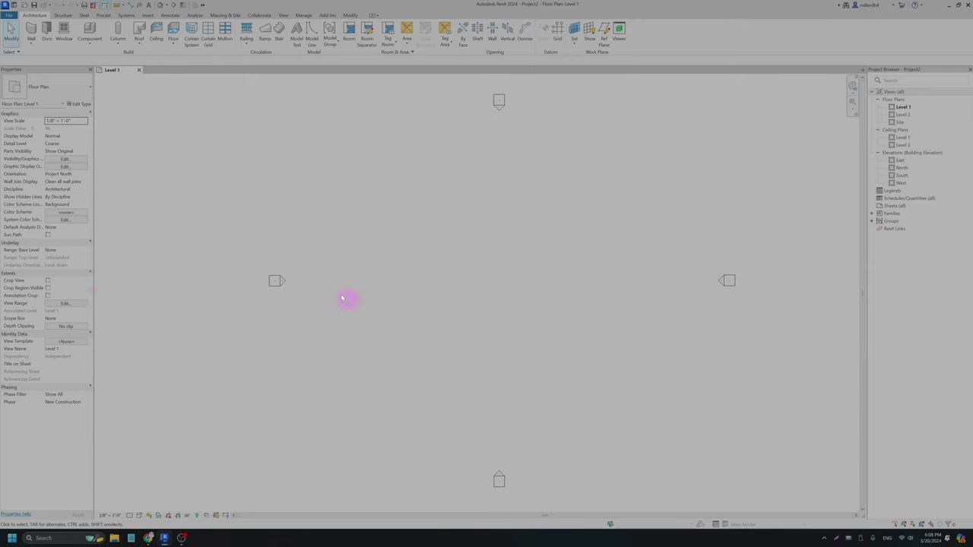
Set the UI active theme to Use system setting in the program's color options.
{"action": "left_click", "coordinate": [10, 15]}
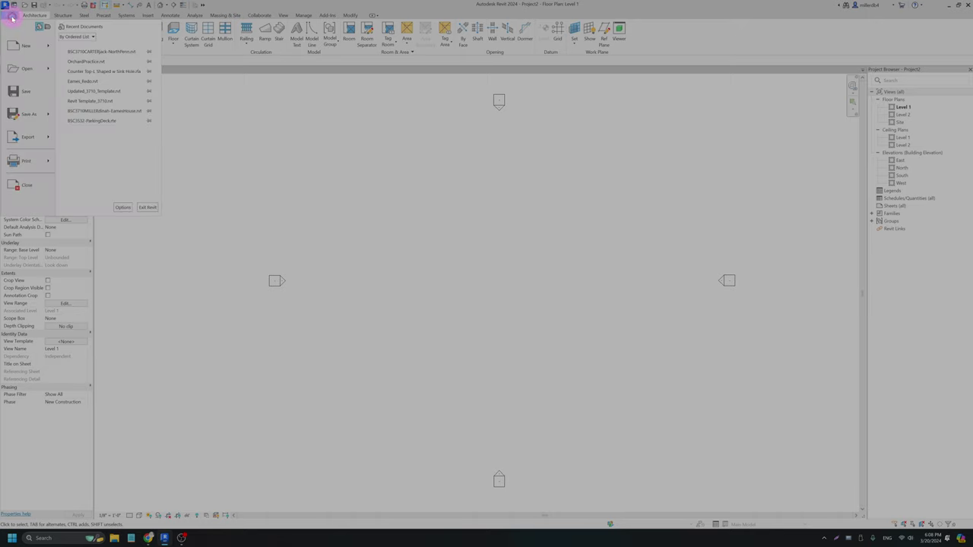
{"action": "left_click", "coordinate": [122, 208]}
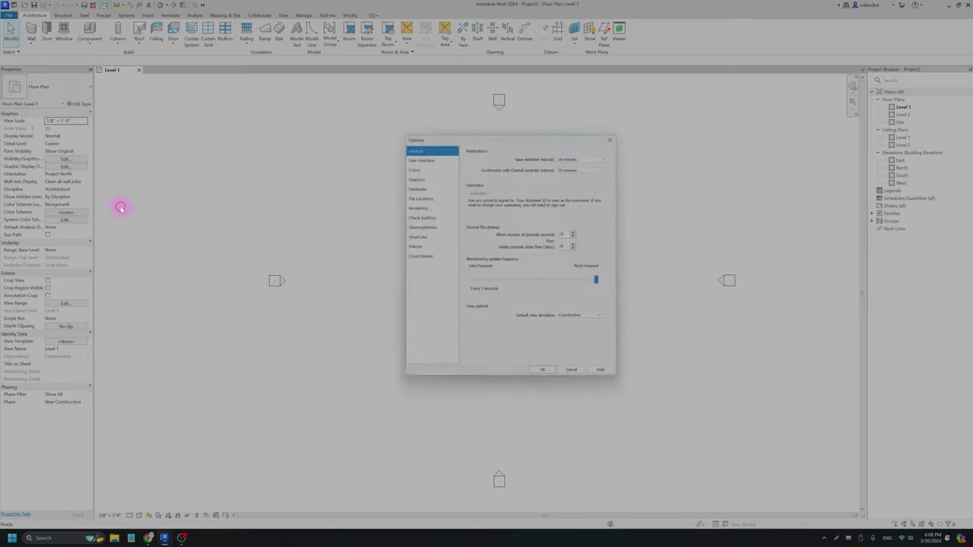
{"action": "left_click", "coordinate": [412, 165]}
{"action": "left_click", "coordinate": [526, 149]}
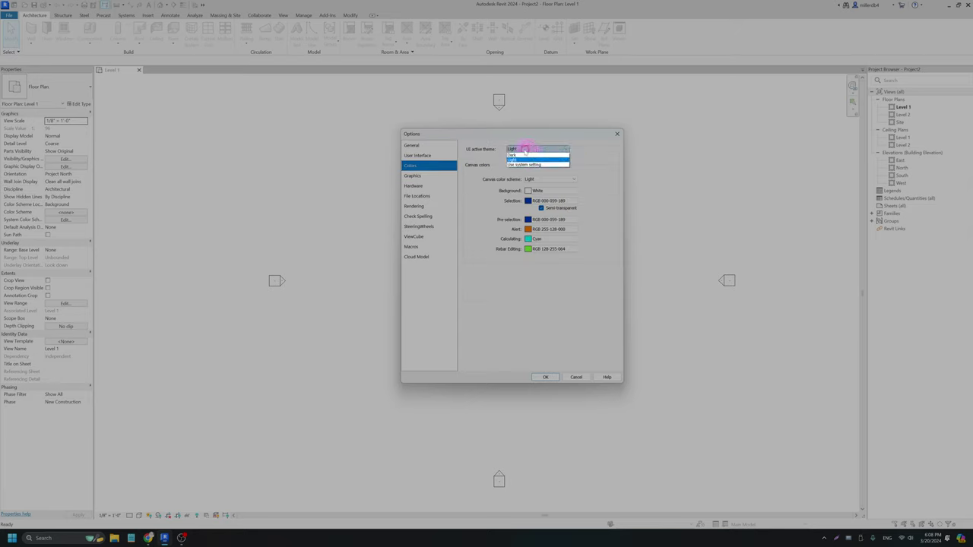
{"action": "left_click", "coordinate": [514, 164]}
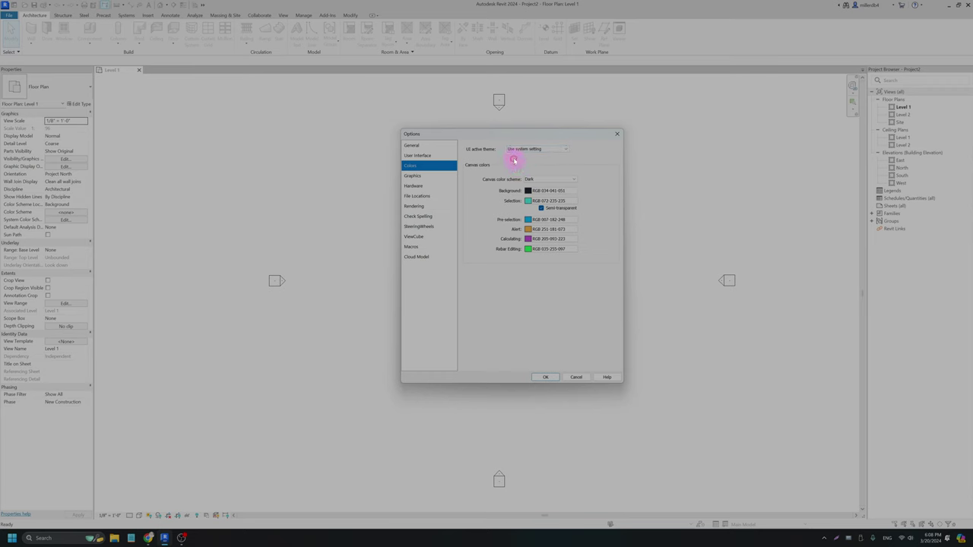
{"action": "left_click", "coordinate": [544, 377]}
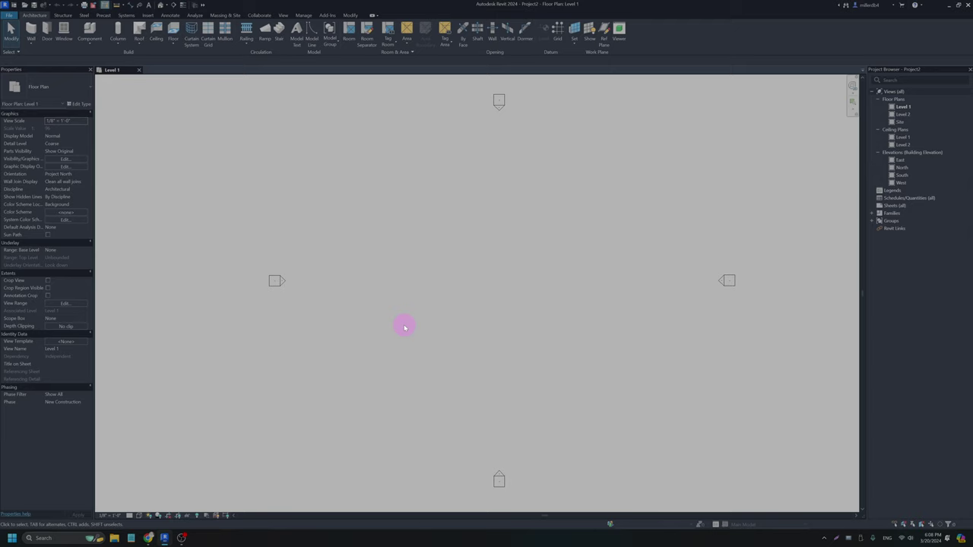
Link the dogwood.dwg CAD file from the Downloads folder with Layers/Levels set to Specify.
{"action": "left_click", "coordinate": [149, 16]}
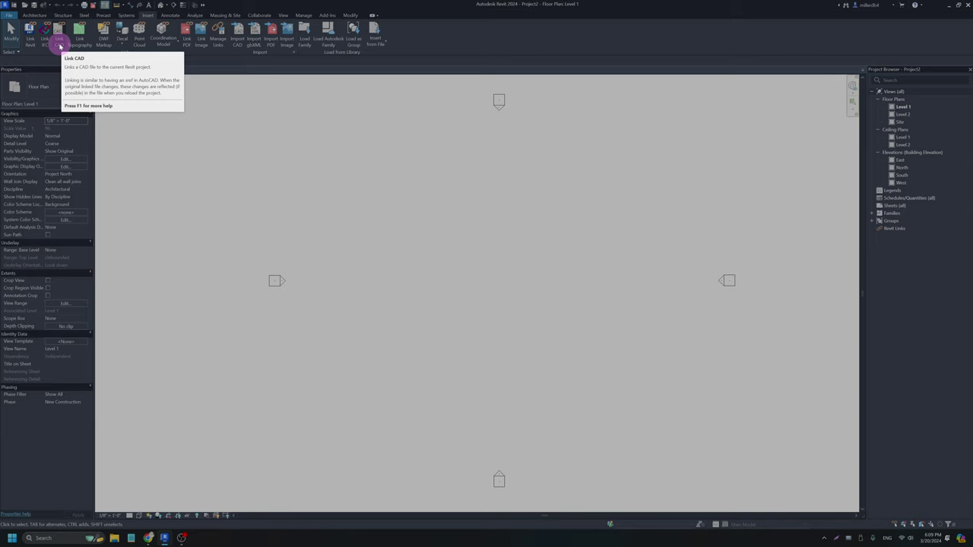
{"action": "left_click", "coordinate": [60, 44]}
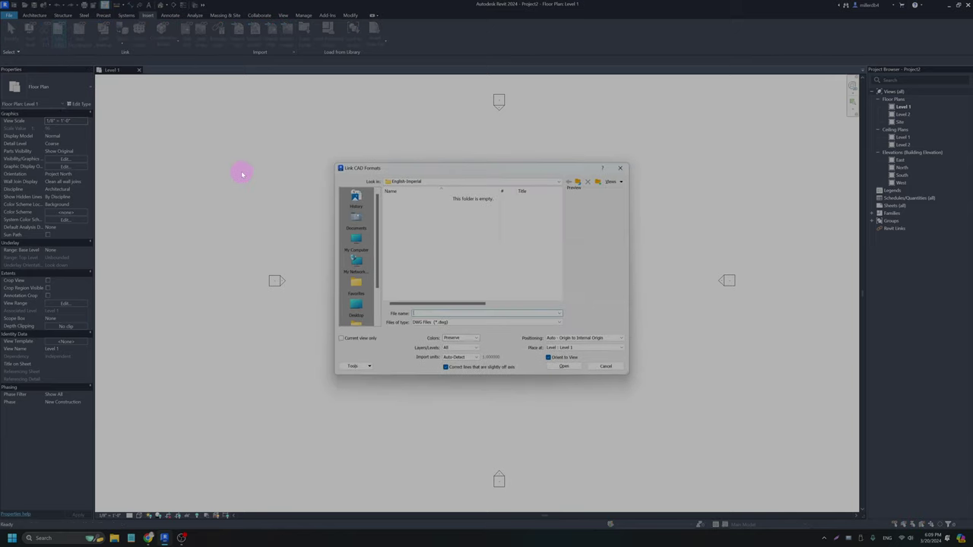
{"action": "left_click", "coordinate": [461, 182]}
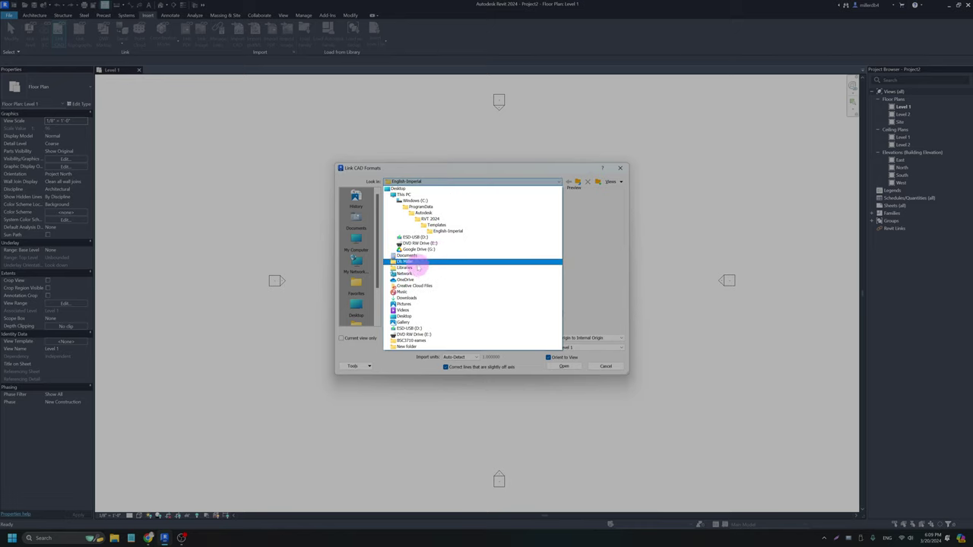
{"action": "left_click", "coordinate": [408, 262]}
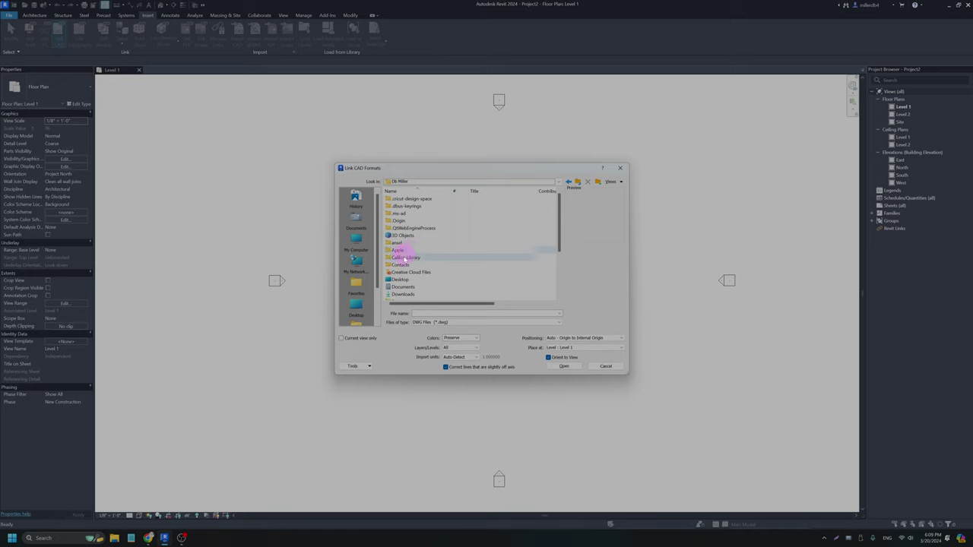
{"action": "double_click", "coordinate": [403, 273]}
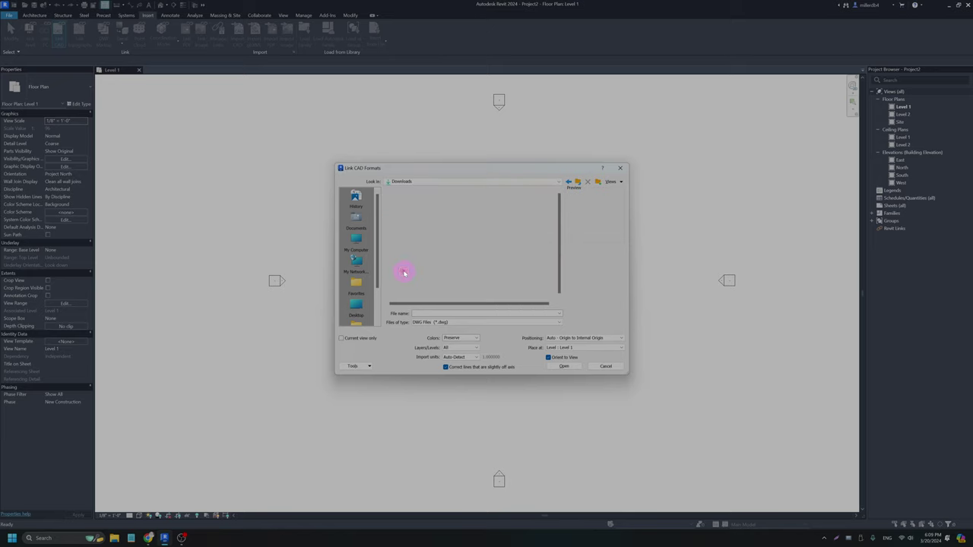
{"action": "left_click", "coordinate": [400, 209]}
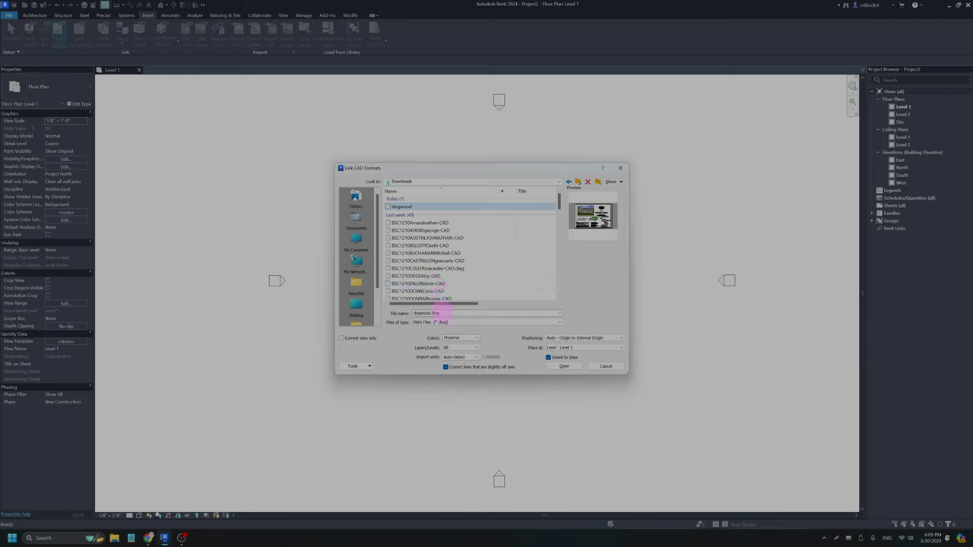
{"action": "left_click", "coordinate": [450, 348]}
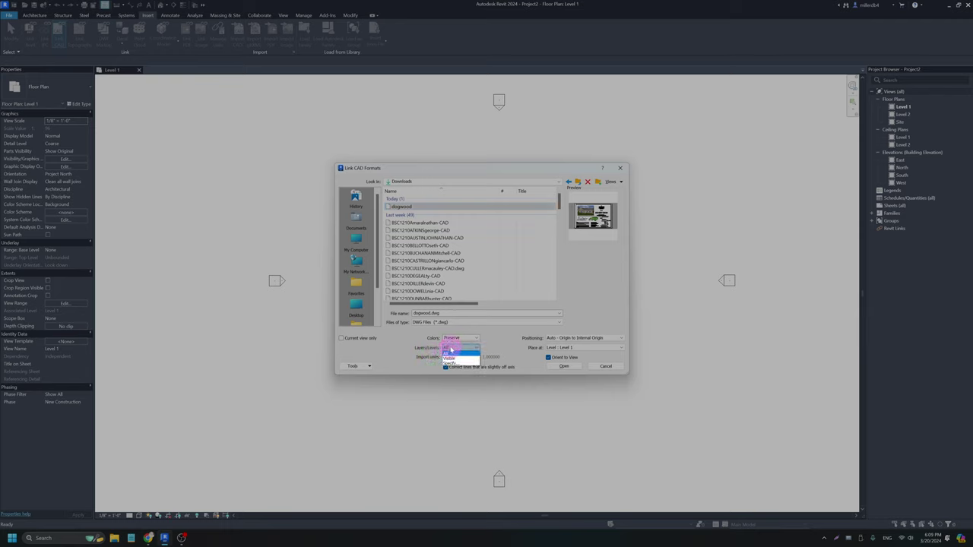
{"action": "left_click", "coordinate": [451, 363]}
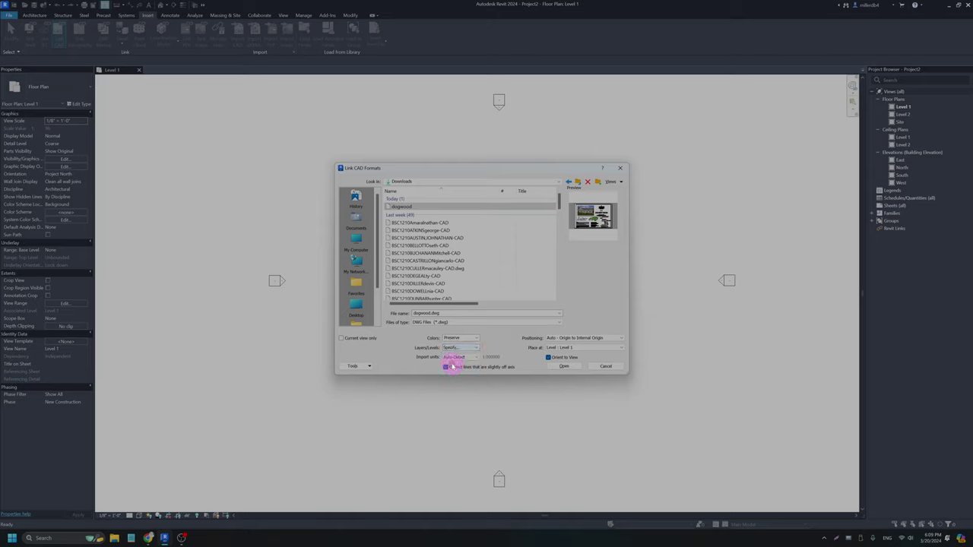
{"action": "left_click", "coordinate": [564, 367]}
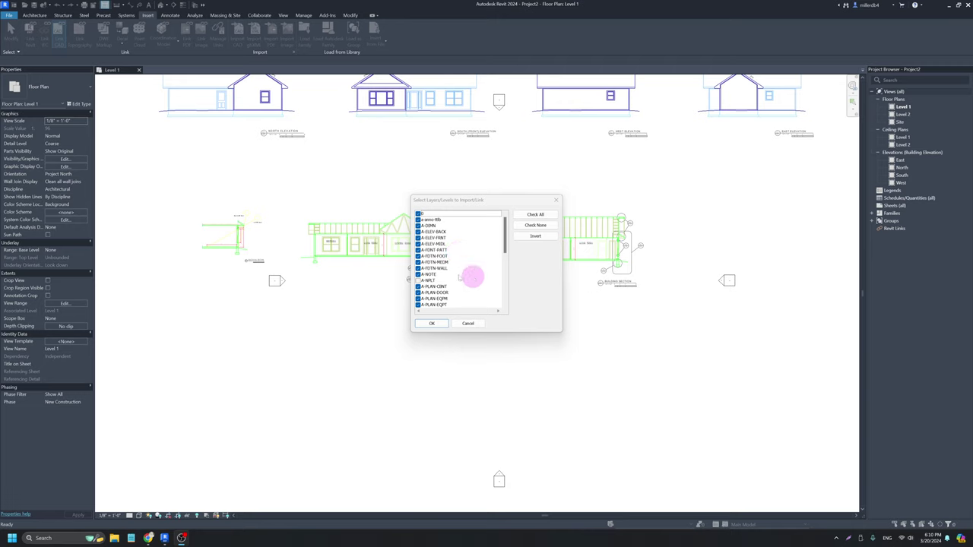
Deselect all layers and link only the A-PLAN layers, from A-PLAN-CBNT through A-PLAN-WDWK.
{"action": "scroll", "coordinate": [441, 289], "scroll_direction": "down", "scroll_amount": 1}
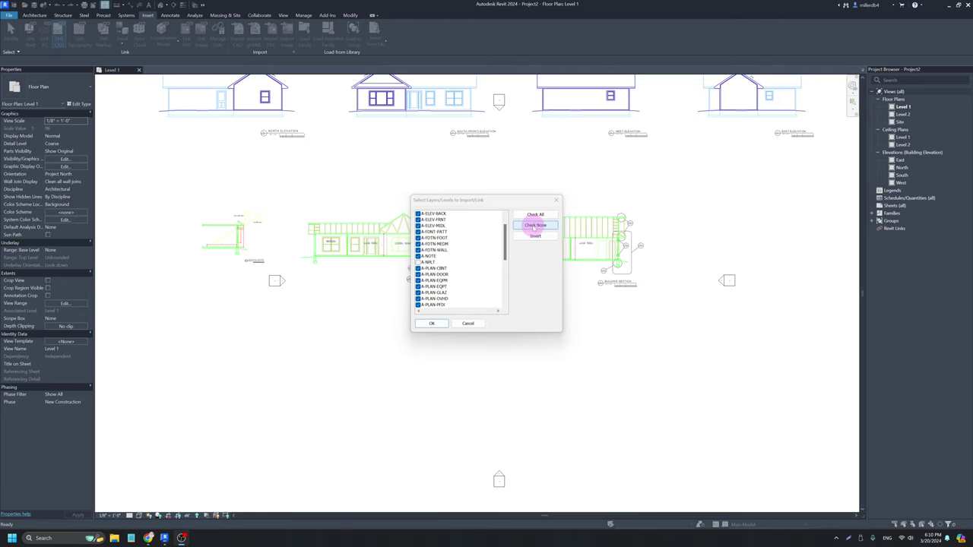
{"action": "left_click", "coordinate": [535, 226]}
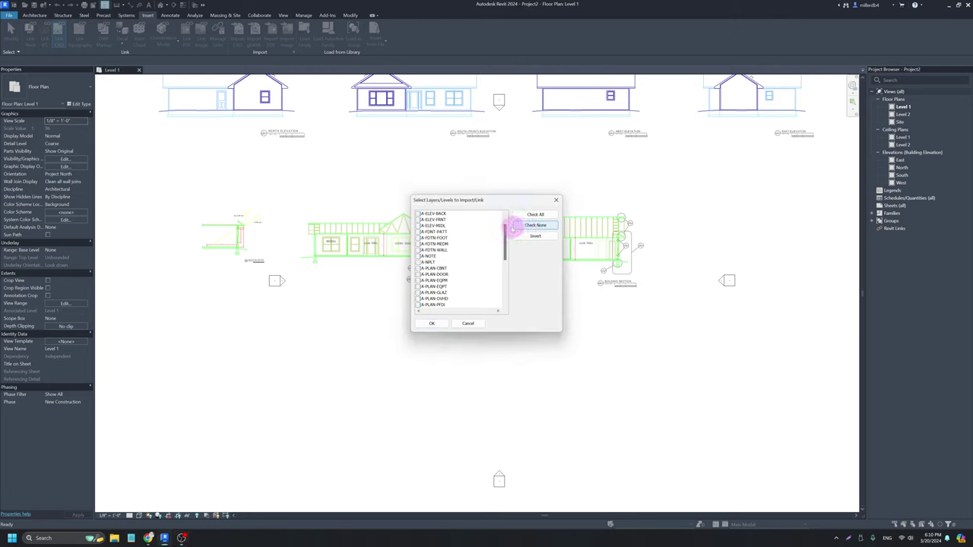
{"action": "scroll", "coordinate": [437, 227], "scroll_direction": "down", "scroll_amount": 1}
{"action": "scroll", "coordinate": [419, 244], "scroll_direction": "down", "scroll_amount": 1}
{"action": "left_click", "coordinate": [418, 232]}
{"action": "left_click", "coordinate": [418, 237]}
{"action": "left_click", "coordinate": [417, 244]}
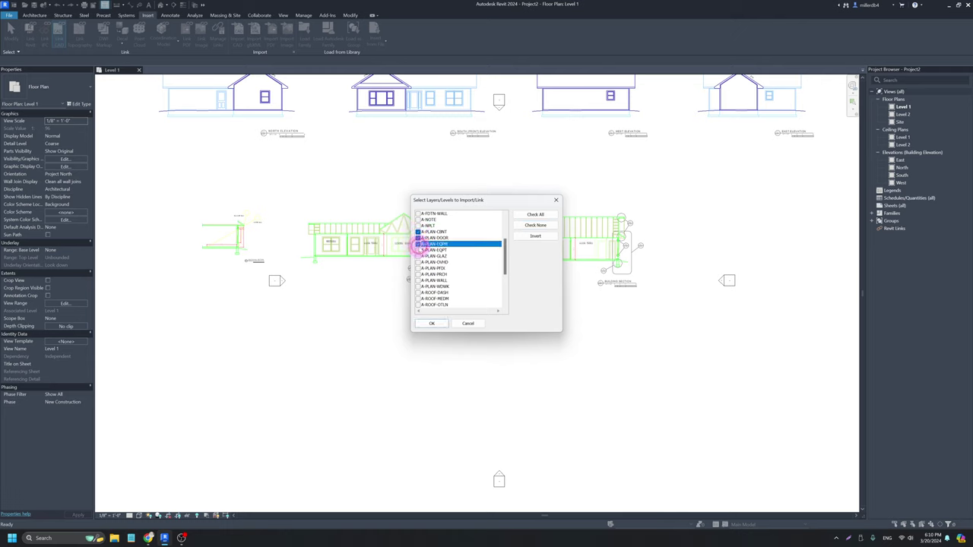
{"action": "left_click", "coordinate": [418, 255]}
{"action": "left_click", "coordinate": [418, 250]}
{"action": "left_click", "coordinate": [417, 261]}
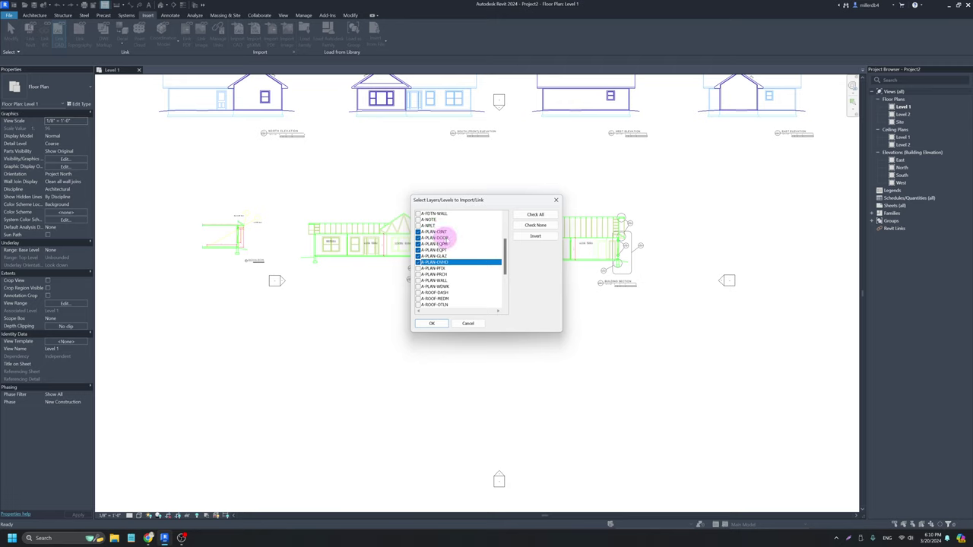
{"action": "left_click", "coordinate": [418, 268]}
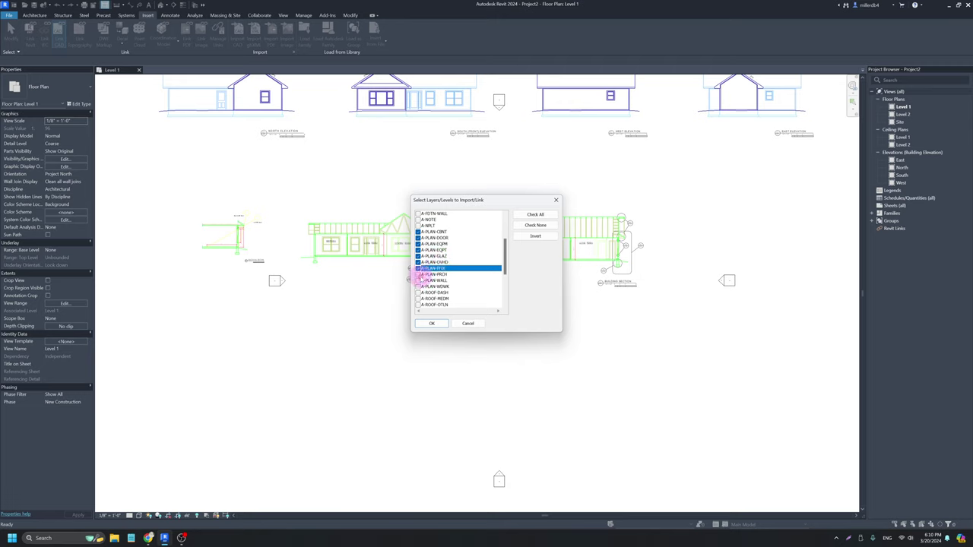
{"action": "left_click", "coordinate": [418, 274]}
{"action": "left_click", "coordinate": [418, 280]}
{"action": "left_click", "coordinate": [418, 287]}
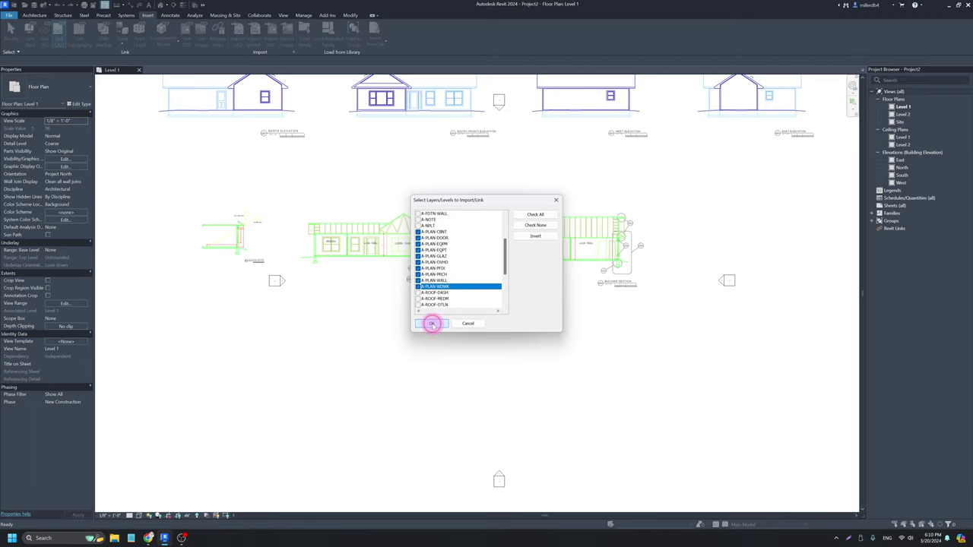
{"action": "left_click", "coordinate": [432, 324]}
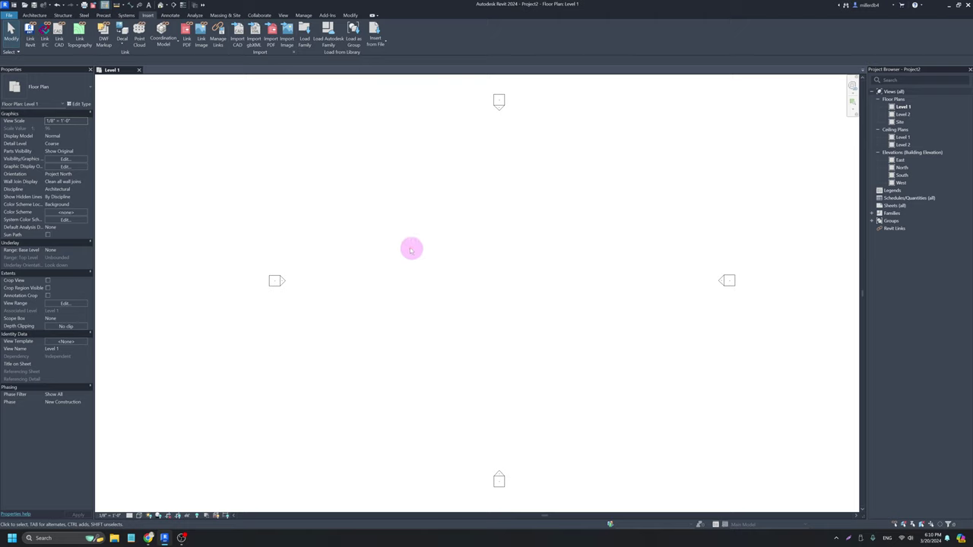
Move the linked dogwood.dwg floor plan into the middle of the four elevation markers.
{"action": "scroll", "coordinate": [408, 252], "scroll_direction": "down", "scroll_amount": 1}
{"action": "scroll", "coordinate": [408, 251], "scroll_direction": "down", "scroll_amount": 3}
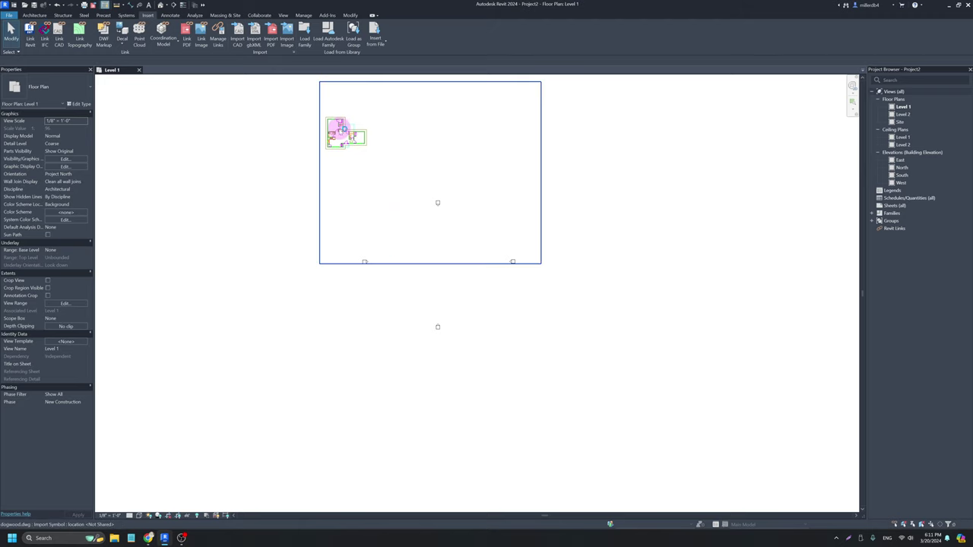
{"action": "left_click", "coordinate": [347, 141]}
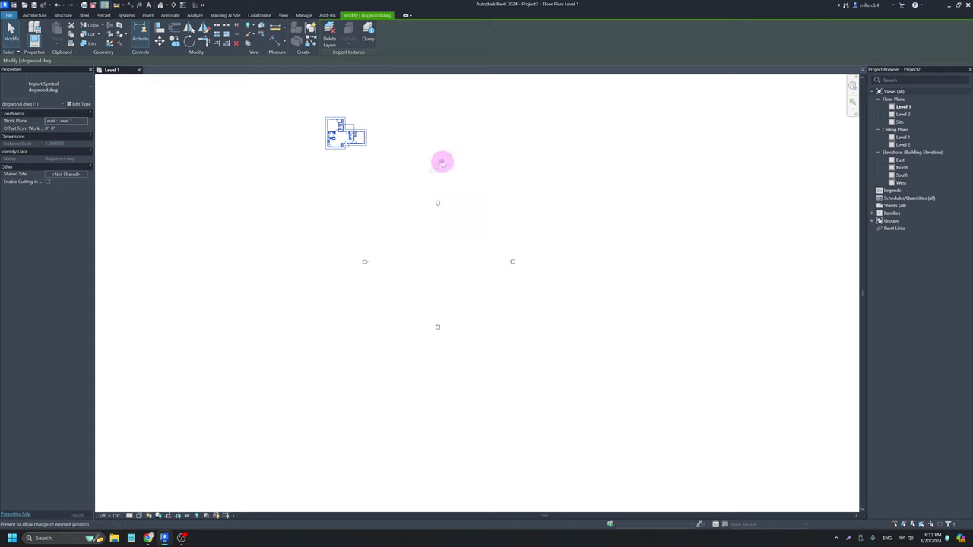
{"action": "mouse_move", "coordinate": [344, 140]}
{"action": "left_mouse_down"}
{"action": "mouse_move", "coordinate": [370, 152]}
{"action": "mouse_move", "coordinate": [439, 266]}
{"action": "left_mouse_up"}
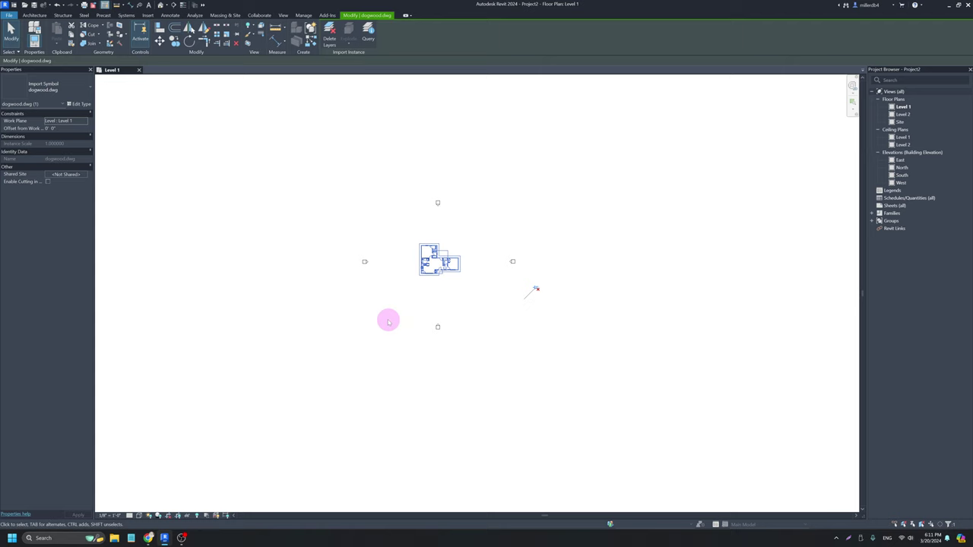
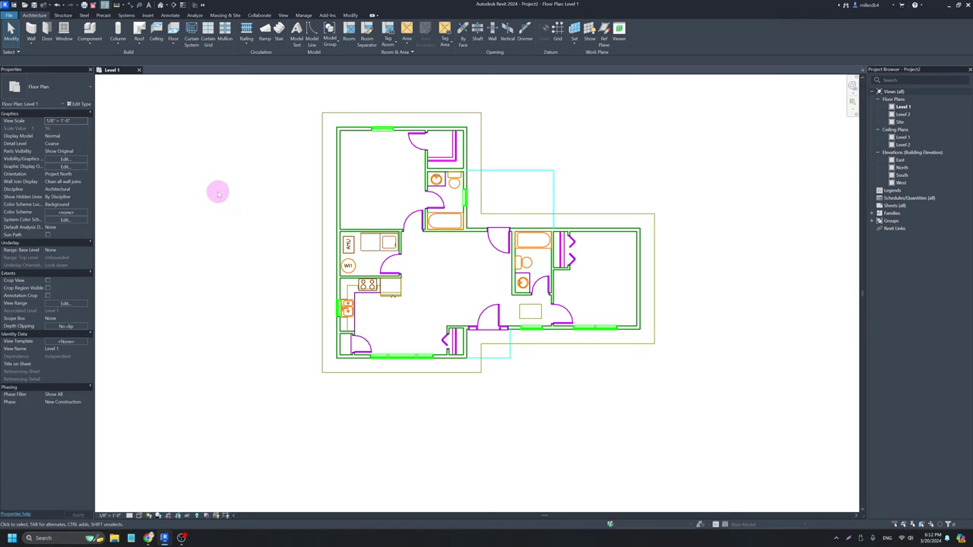
Draw a closed chain of Generic - 8" exterior walls around the linked floor plan's perimeter, with the top constraint Up to level: Level 2.
{"action": "key", "text": "w"}
{"action": "key", "text": "a"}
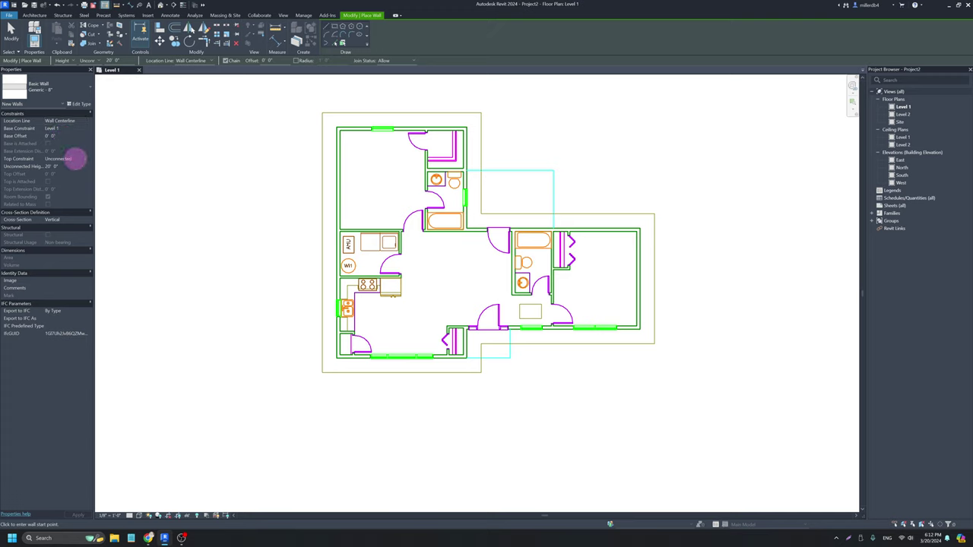
{"action": "left_click", "coordinate": [86, 160]}
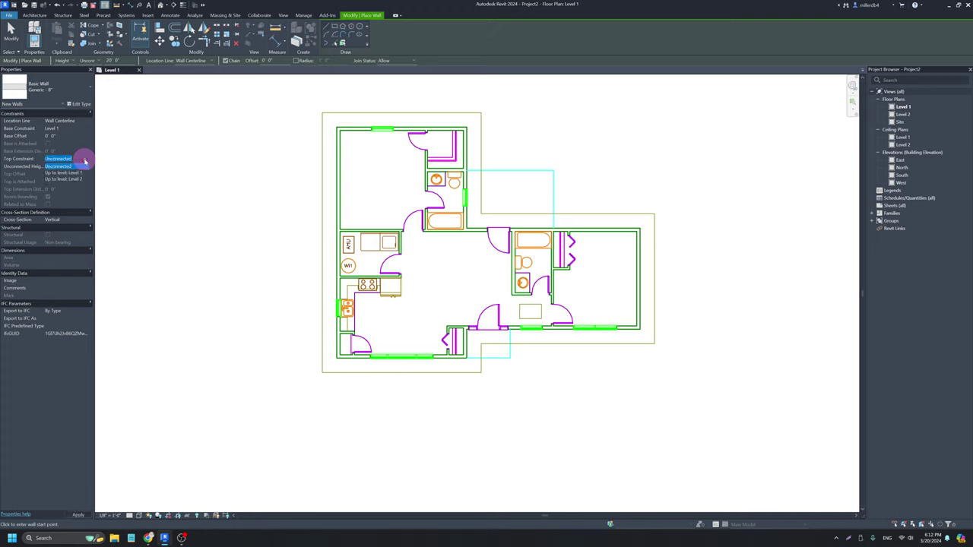
{"action": "left_click", "coordinate": [76, 180]}
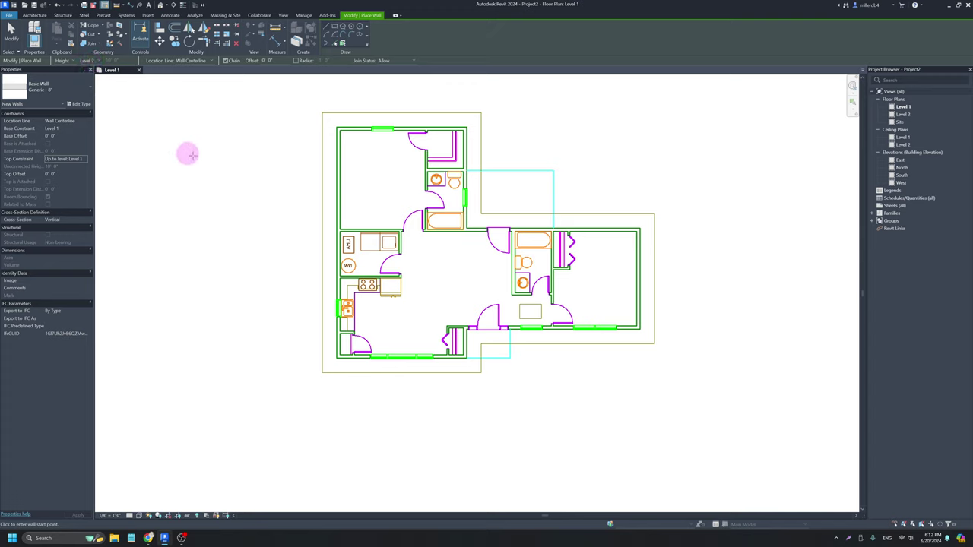
{"action": "left_click", "coordinate": [338, 130]}
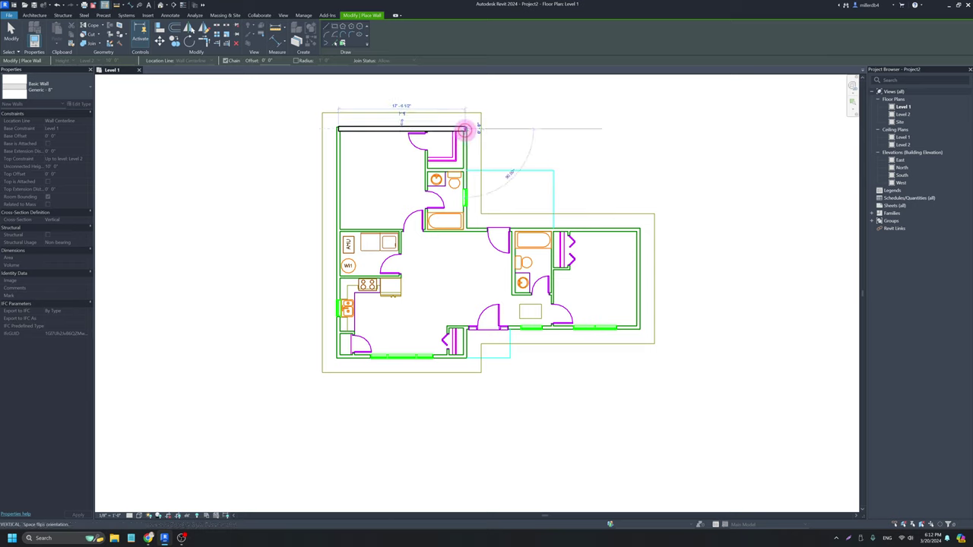
{"action": "left_click", "coordinate": [465, 130]}
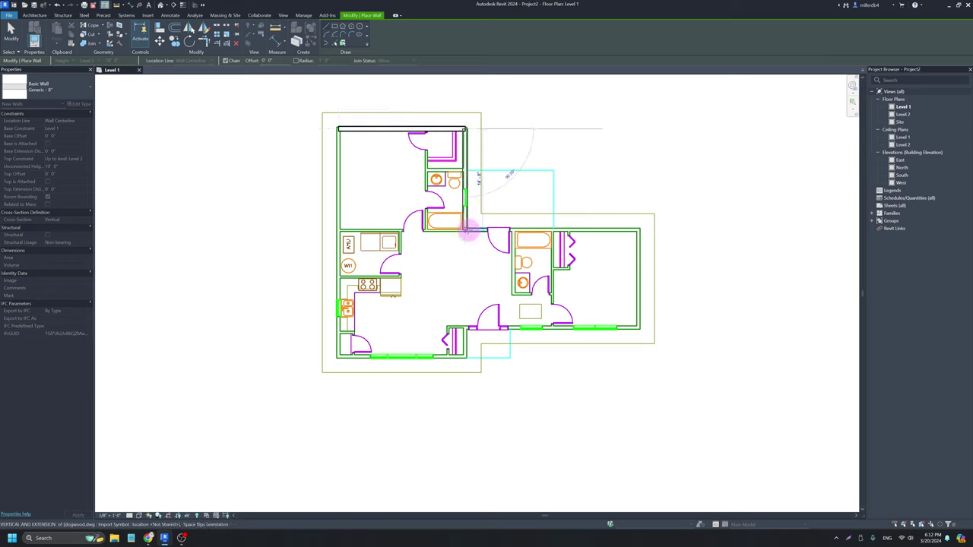
{"action": "left_click", "coordinate": [465, 229]}
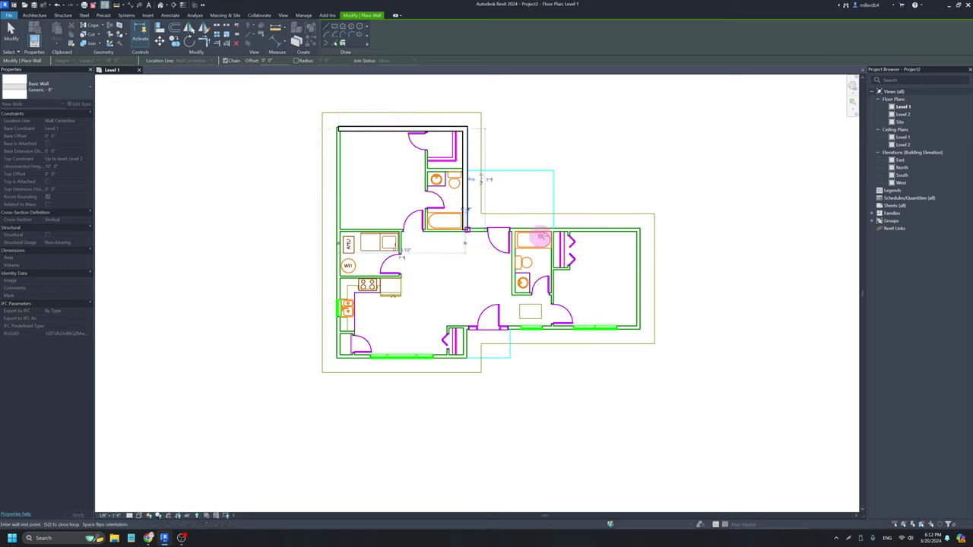
{"action": "left_click", "coordinate": [641, 230]}
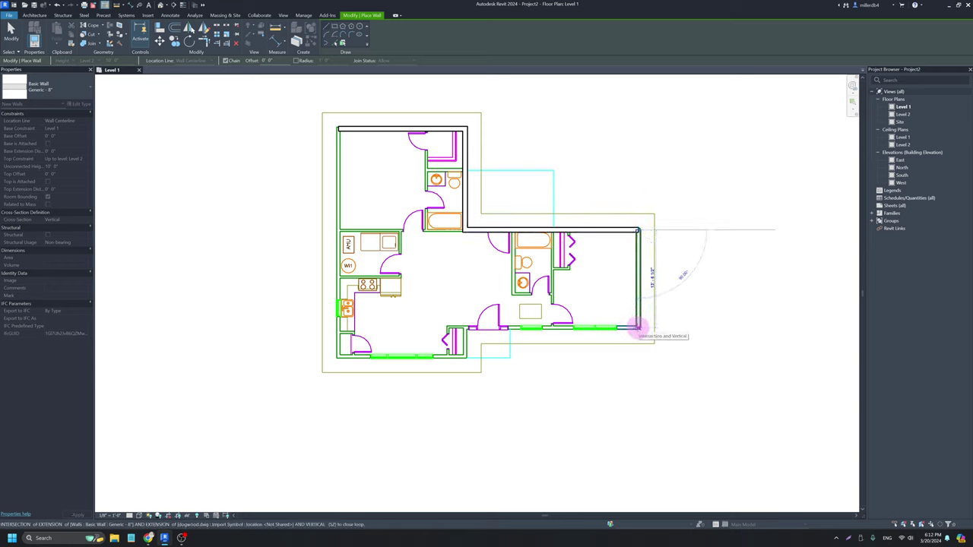
{"action": "left_click", "coordinate": [637, 327]}
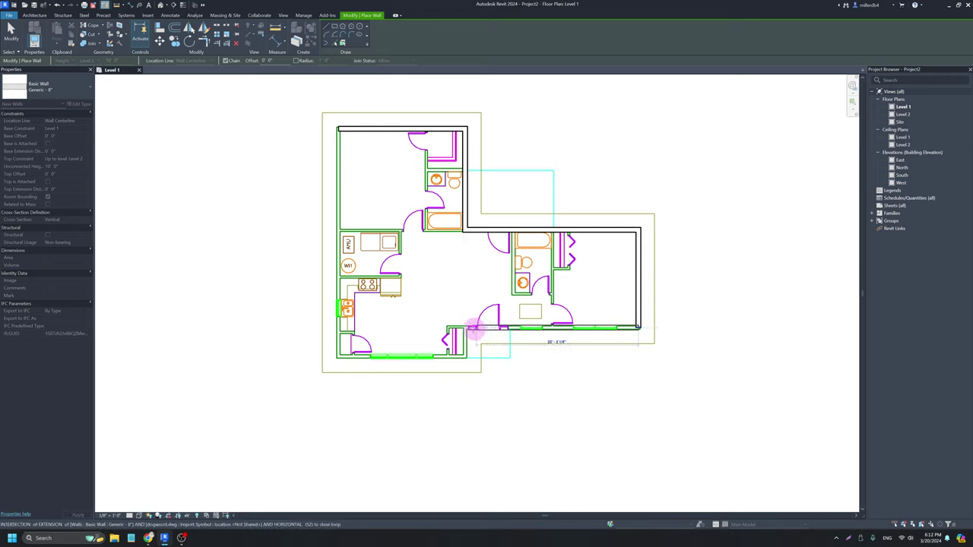
{"action": "left_click", "coordinate": [466, 328]}
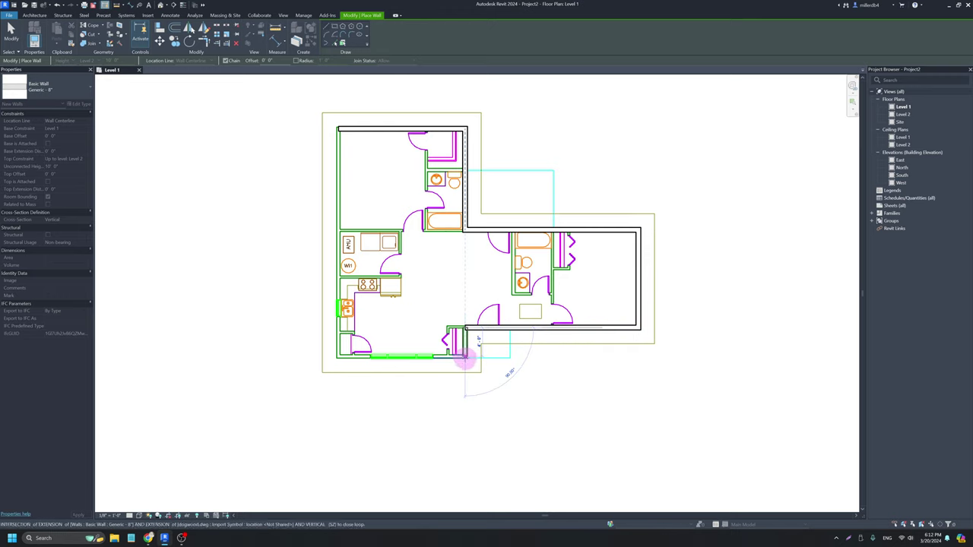
{"action": "left_click", "coordinate": [459, 357]}
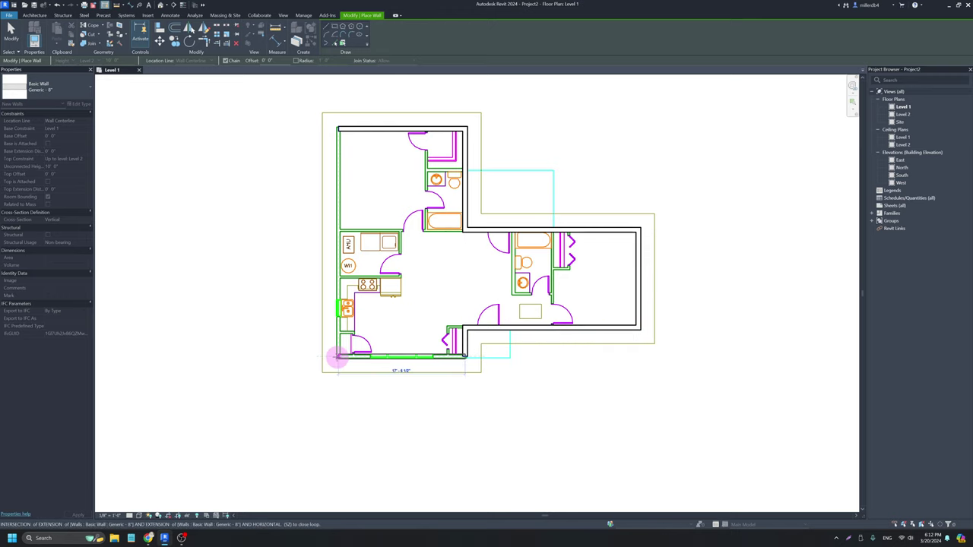
{"action": "left_click", "coordinate": [338, 356]}
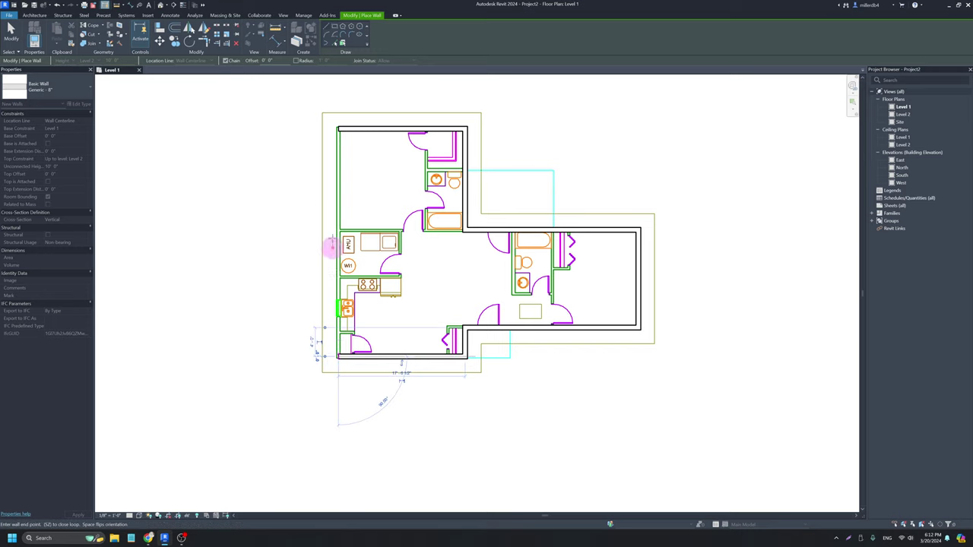
{"action": "left_click", "coordinate": [340, 128]}
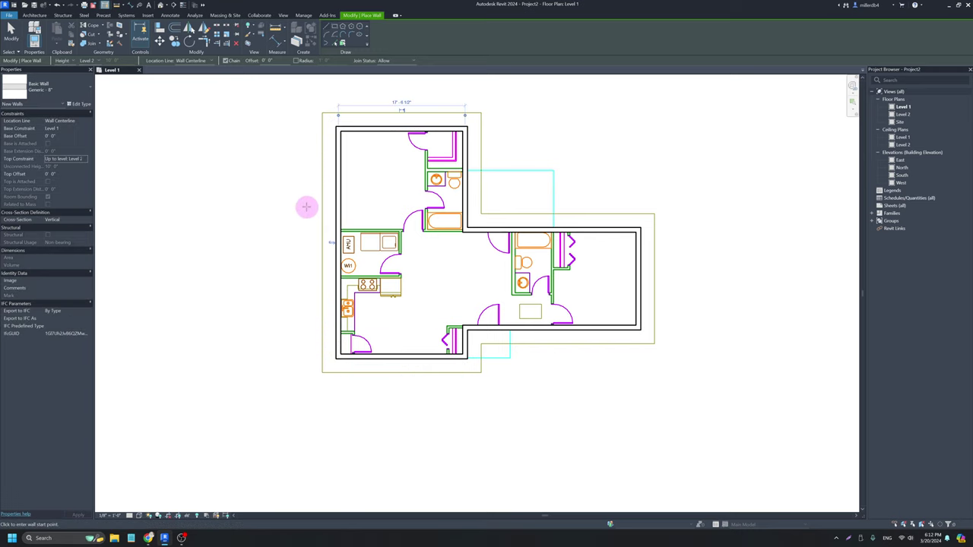
{"action": "key", "text": "Escape"}
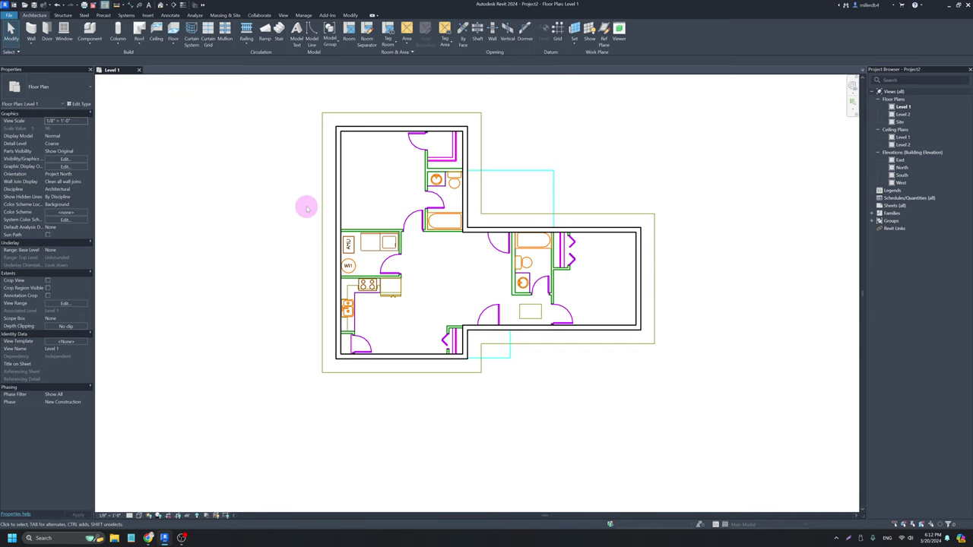
Draw Generic - 5" walls up to Level 2 around the bifold-door entry closet at the inner corner of the south exterior walls.
{"action": "key", "text": "w"}
{"action": "key", "text": "a"}
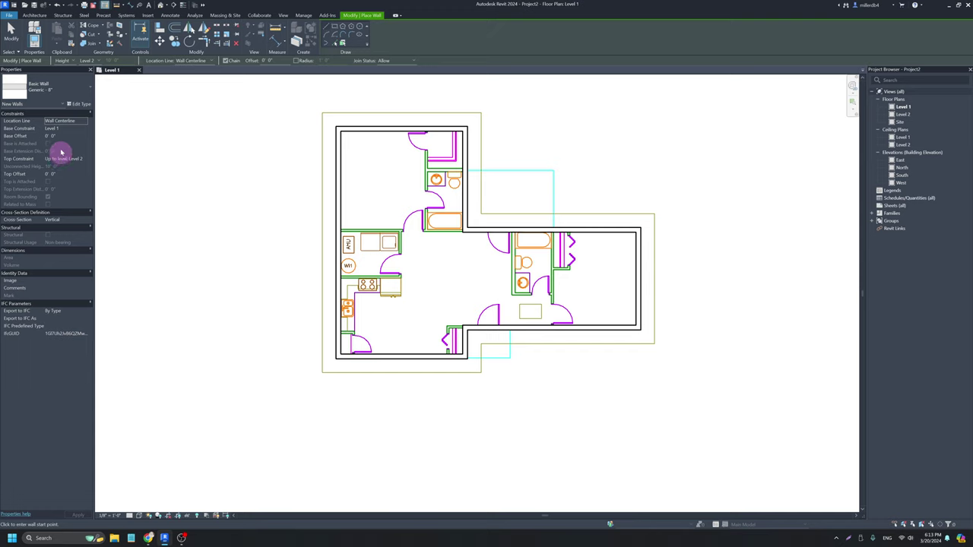
{"action": "left_click", "coordinate": [63, 92]}
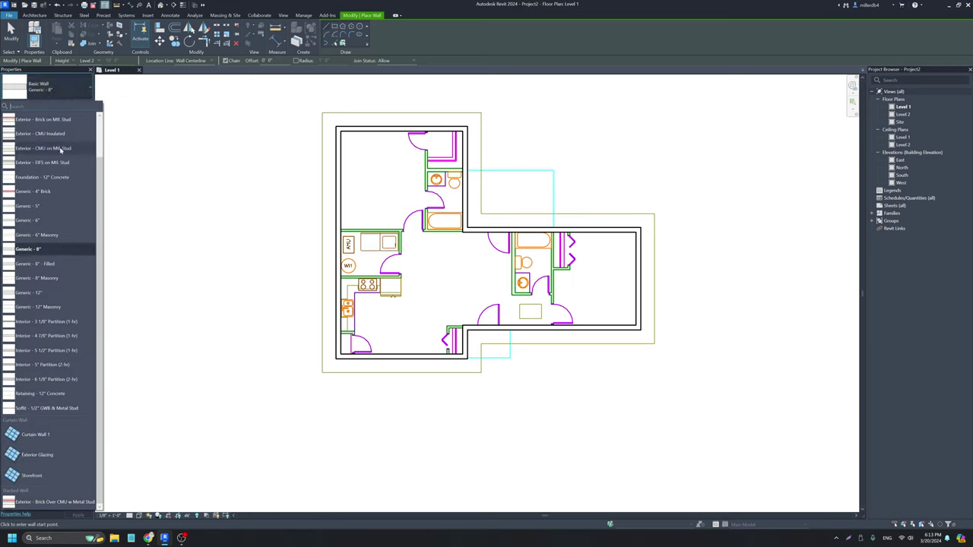
{"action": "scroll", "coordinate": [60, 150], "scroll_direction": "up", "scroll_amount": 1}
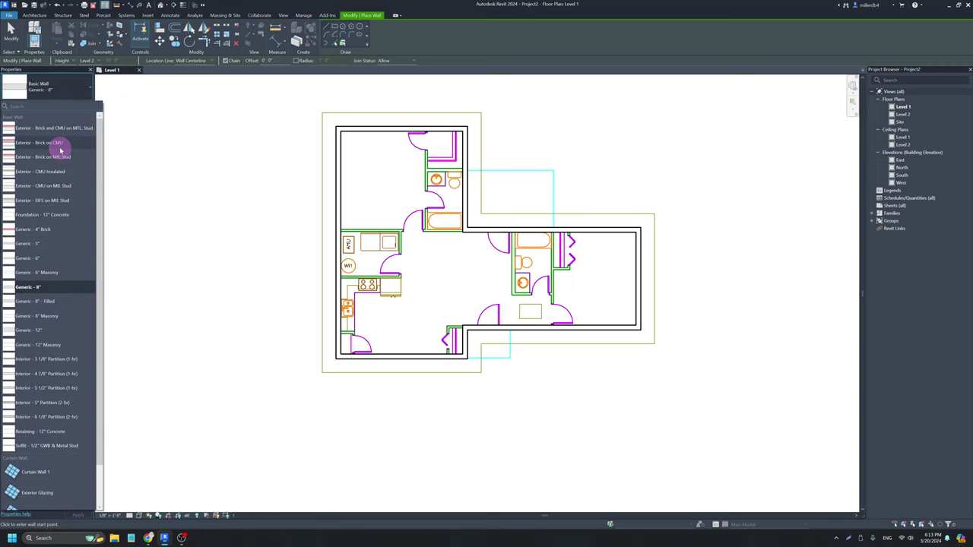
{"action": "left_click", "coordinate": [34, 245]}
{"action": "scroll", "coordinate": [450, 337], "scroll_direction": "up", "scroll_amount": 2}
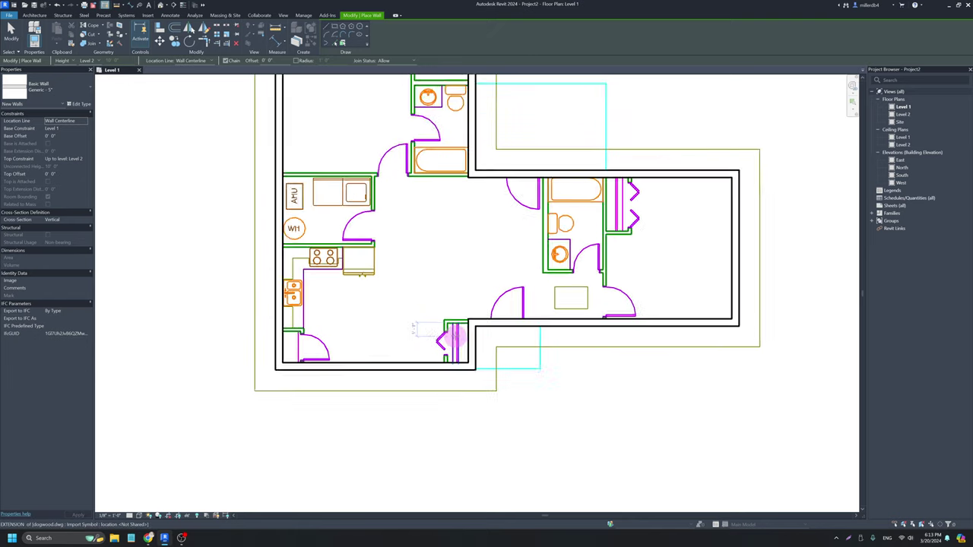
{"action": "scroll", "coordinate": [450, 337], "scroll_direction": "up", "scroll_amount": 1}
{"action": "left_click", "coordinate": [442, 321]}
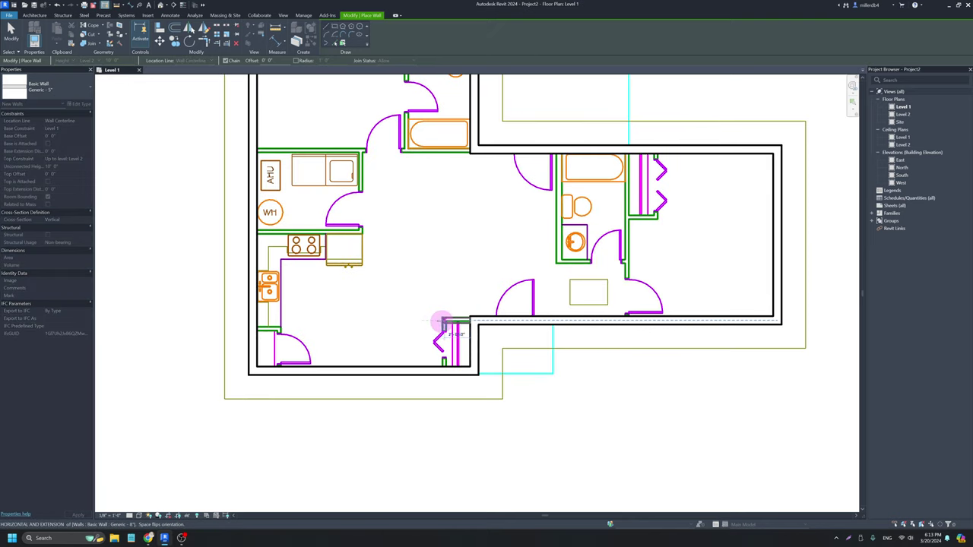
{"action": "left_click", "coordinate": [441, 370]}
{"action": "key", "text": "Escape"}
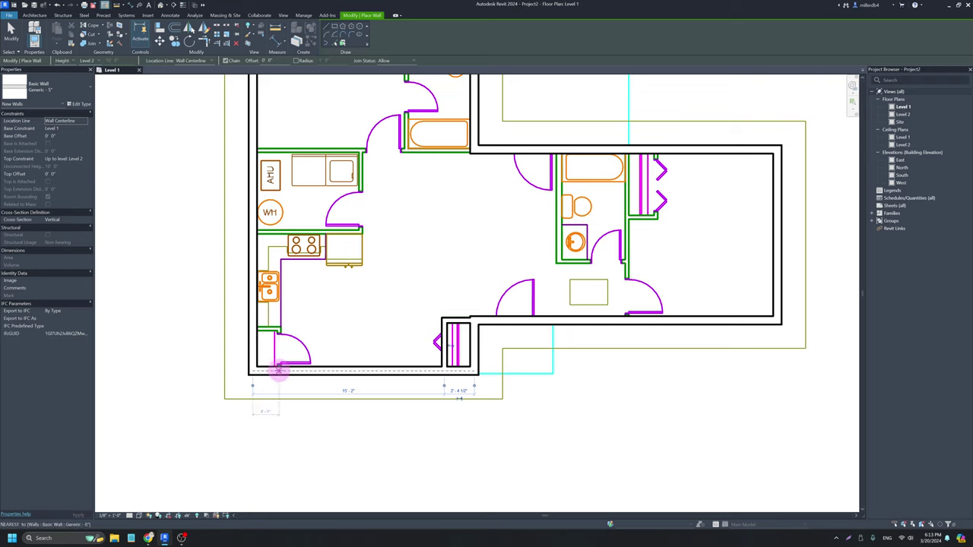
Draw Generic - 5" walls around the small closet in the kitchen's southwest corner.
{"action": "left_click", "coordinate": [279, 368]}
{"action": "left_click", "coordinate": [253, 328]}
{"action": "key", "text": "Escape"}
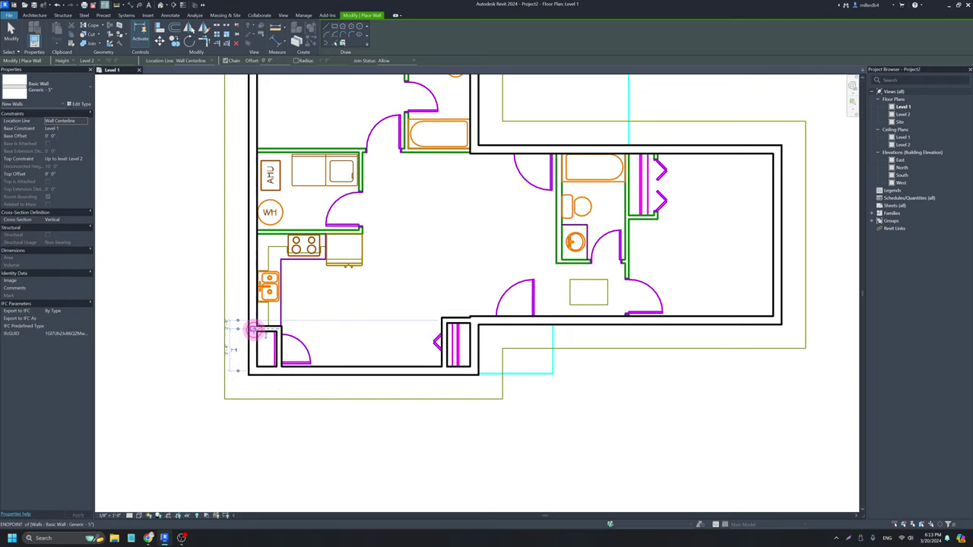
Draw the south, east and north Generic - 5" walls of the utility room with the AHU and WH.
{"action": "left_click", "coordinate": [258, 231]}
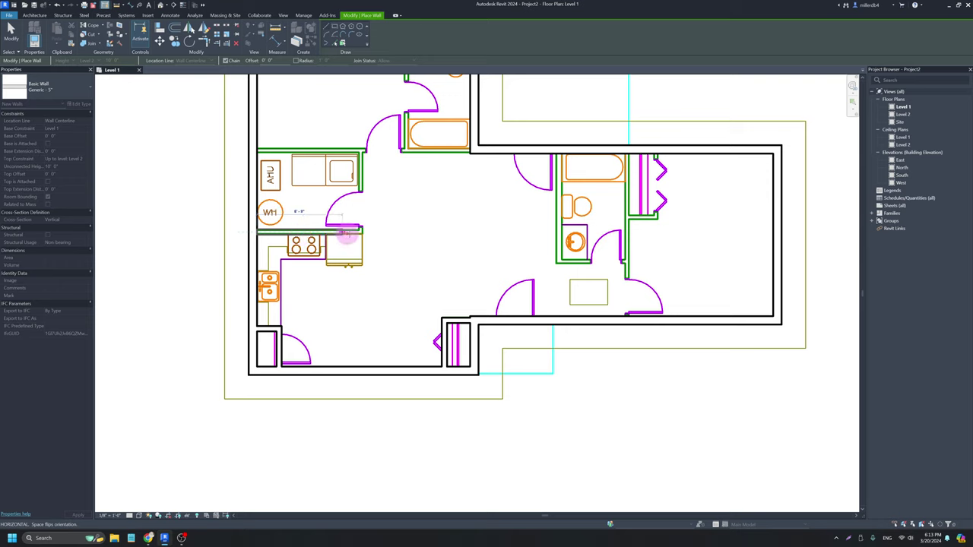
{"action": "left_click", "coordinate": [361, 234]}
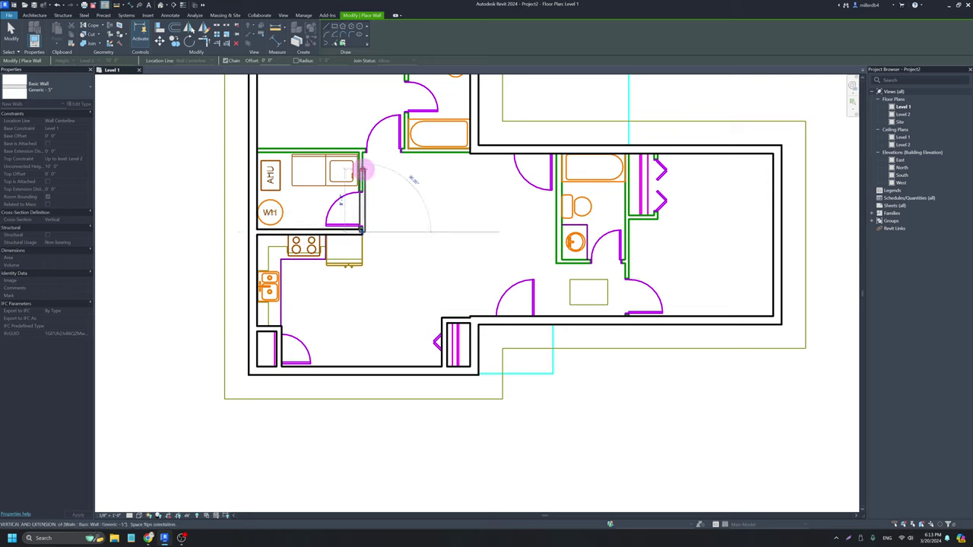
{"action": "left_click", "coordinate": [364, 150]}
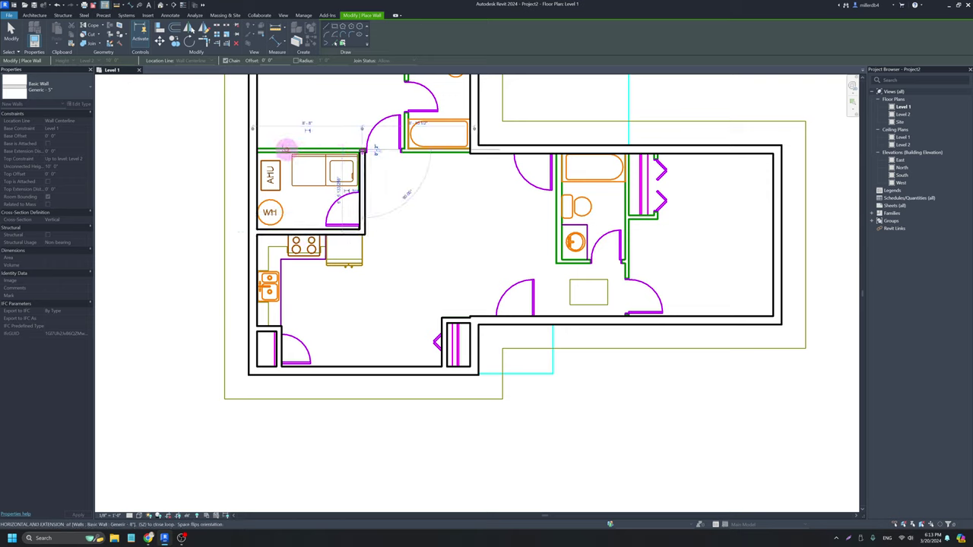
{"action": "left_click", "coordinate": [247, 151]}
{"action": "key", "text": "Escape"}
Draw a Generic - 5" wall along the west side of the north bathroom and closet, up to the north exterior wall.
{"action": "scroll", "coordinate": [463, 178], "scroll_direction": "down", "scroll_amount": 1}
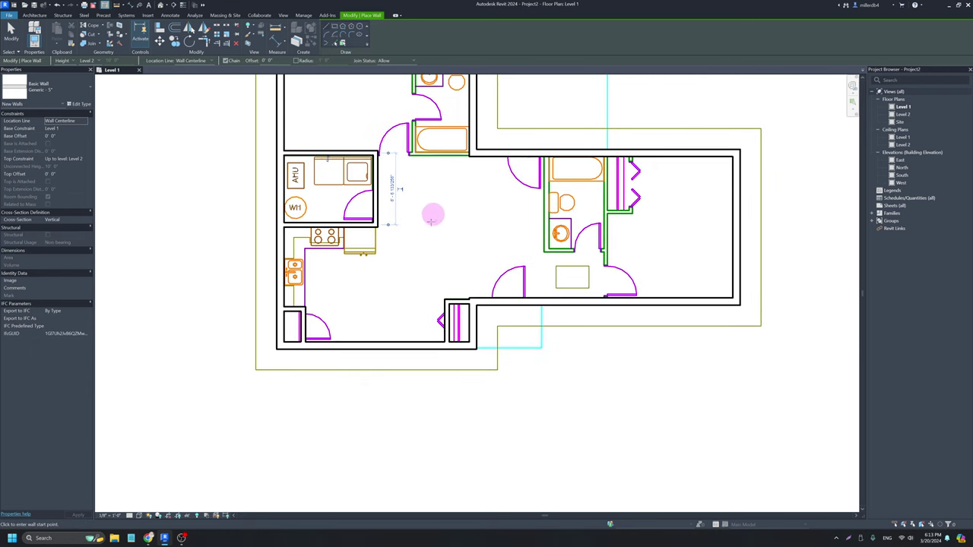
{"action": "middle_click_drag", "start_coordinate": [434, 213], "coordinate": [429, 298]}
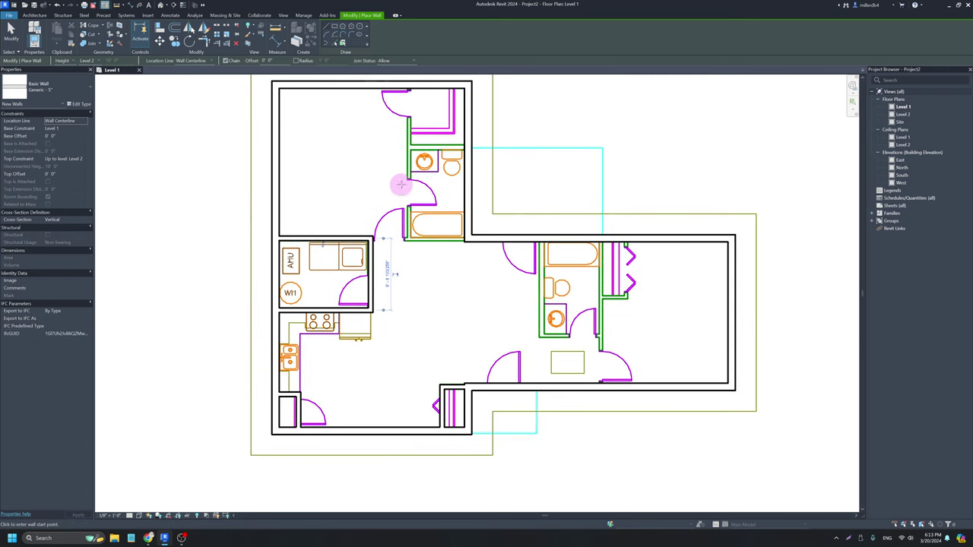
{"action": "left_click", "coordinate": [408, 240]}
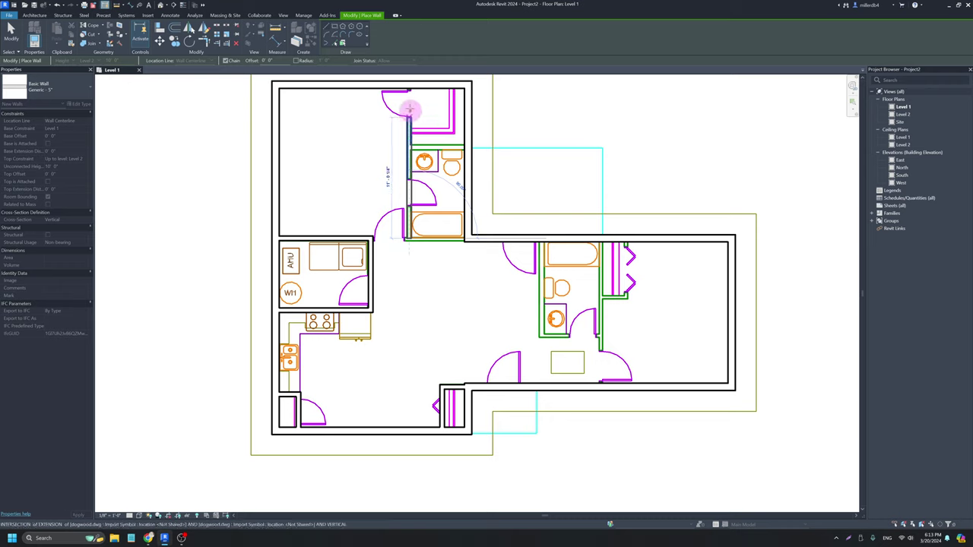
{"action": "left_click", "coordinate": [408, 85]}
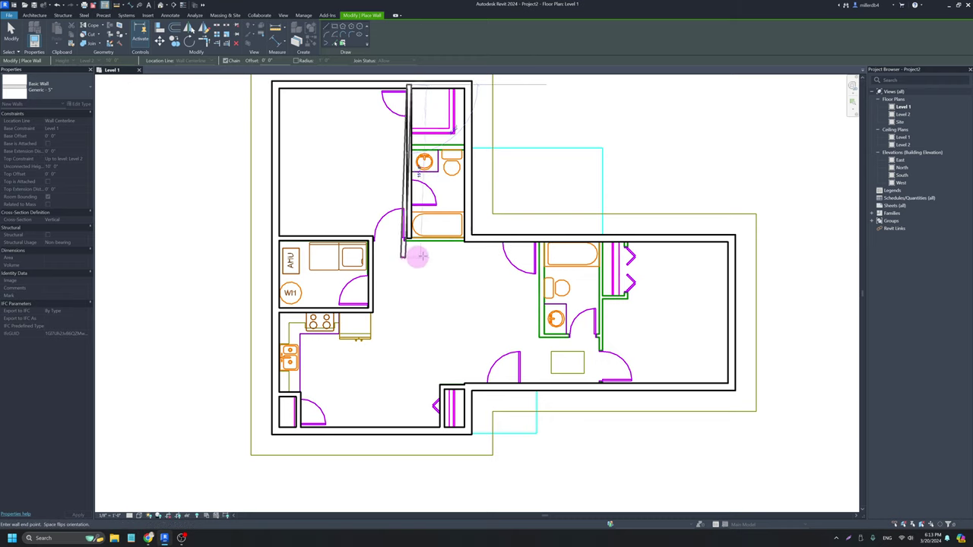
{"action": "key", "text": "Escape"}
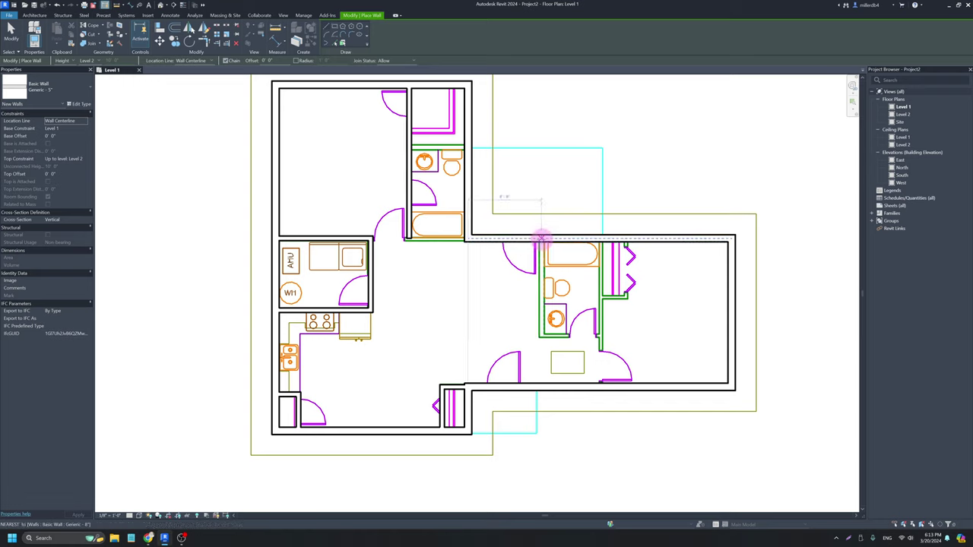
Draw Generic - 5" walls around the east bathroom and the adjoining bifold-door closet in the east bedroom.
{"action": "left_click", "coordinate": [541, 243]}
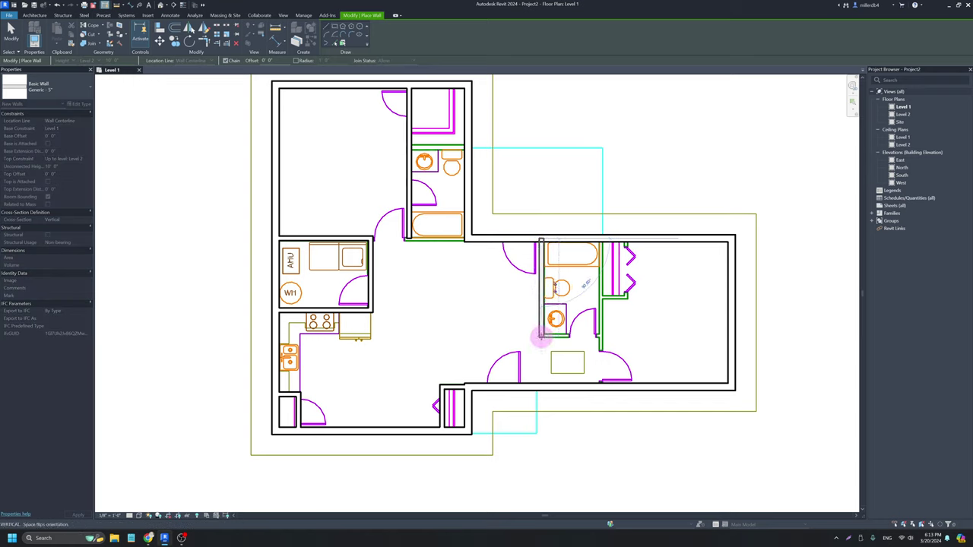
{"action": "left_click", "coordinate": [540, 337]}
{"action": "left_click", "coordinate": [601, 339]}
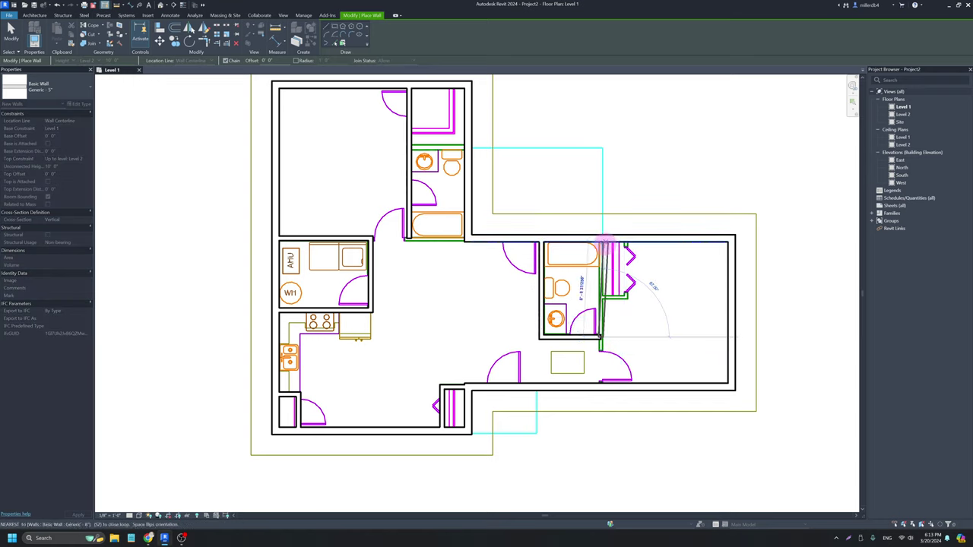
{"action": "left_click", "coordinate": [602, 244]}
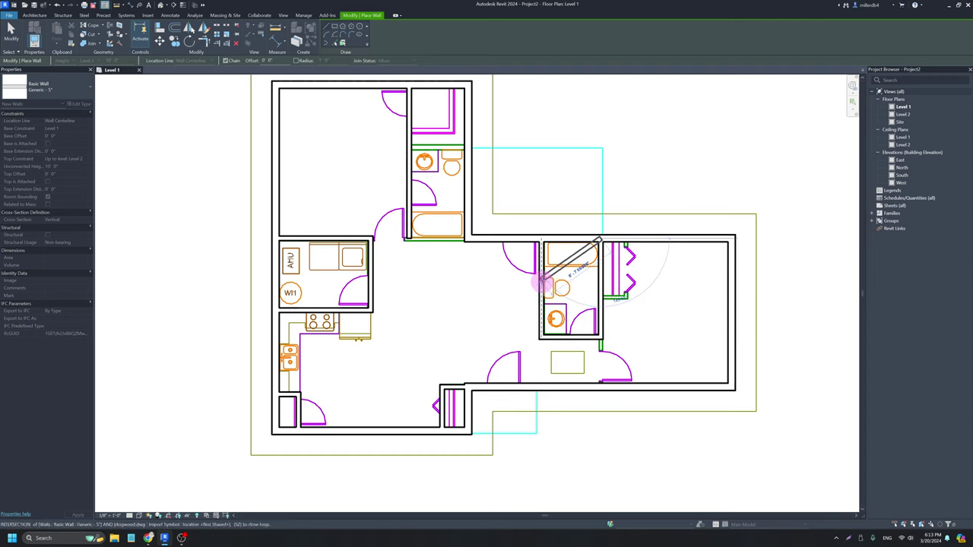
{"action": "key", "text": "Escape"}
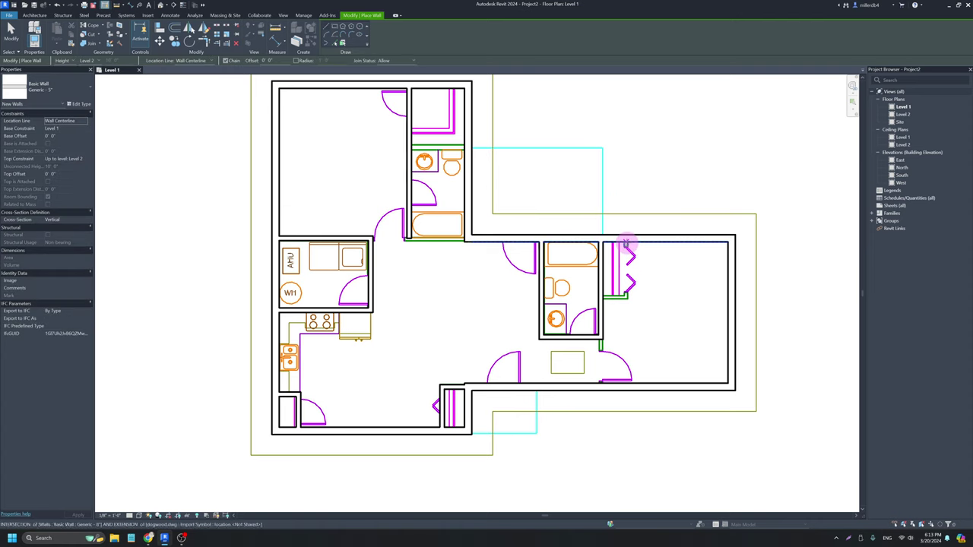
{"action": "left_click", "coordinate": [625, 244]}
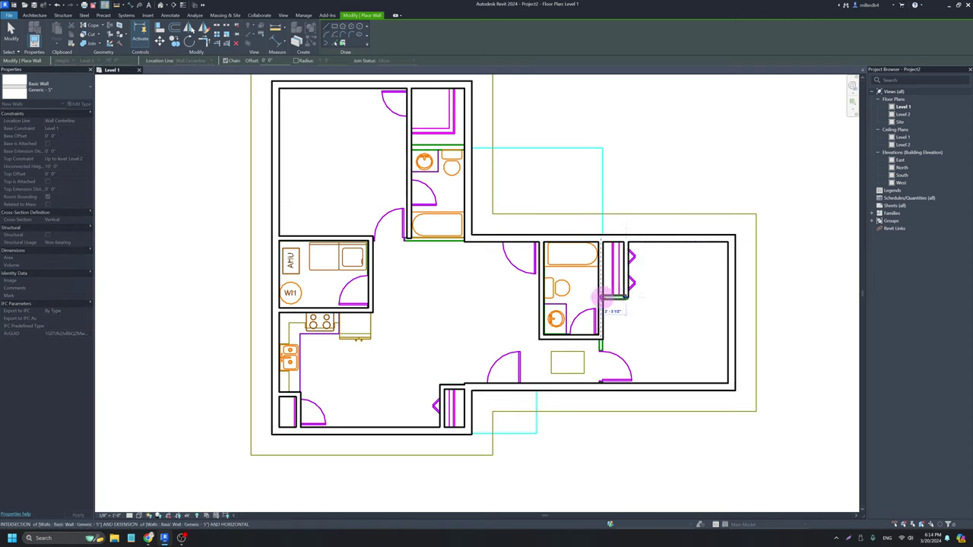
{"action": "key", "text": "Escape"}
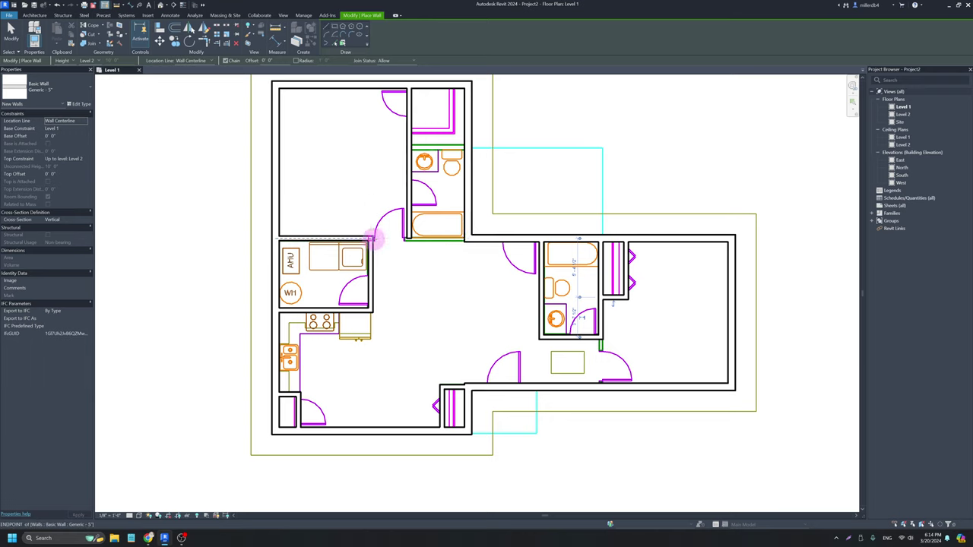
Draw a Generic - 5" wall from the utility room's northeast corner along the north bathroom's south side to the exterior wall.
{"action": "left_click", "coordinate": [373, 238]}
{"action": "left_click", "coordinate": [467, 239]}
{"action": "key", "text": "Escape"}
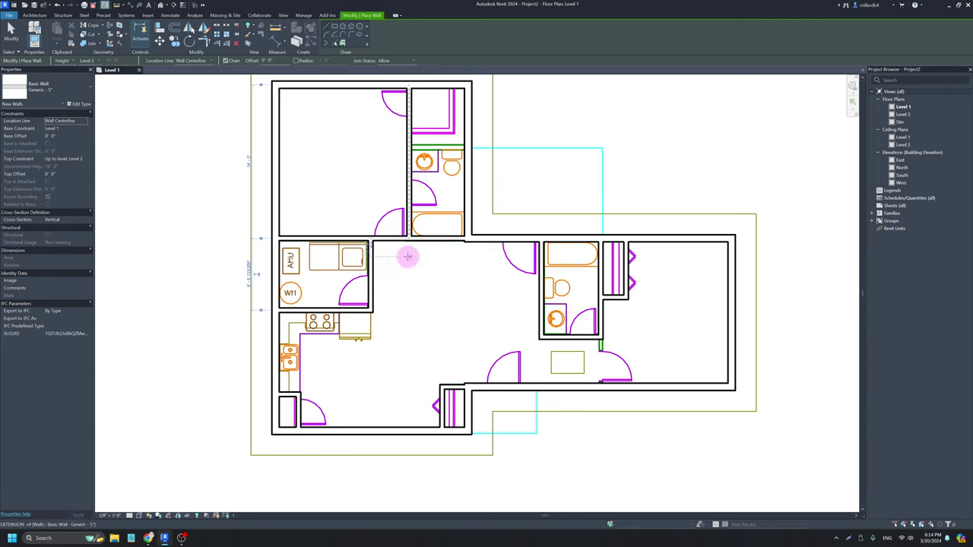
{"action": "key", "text": "Escape"}
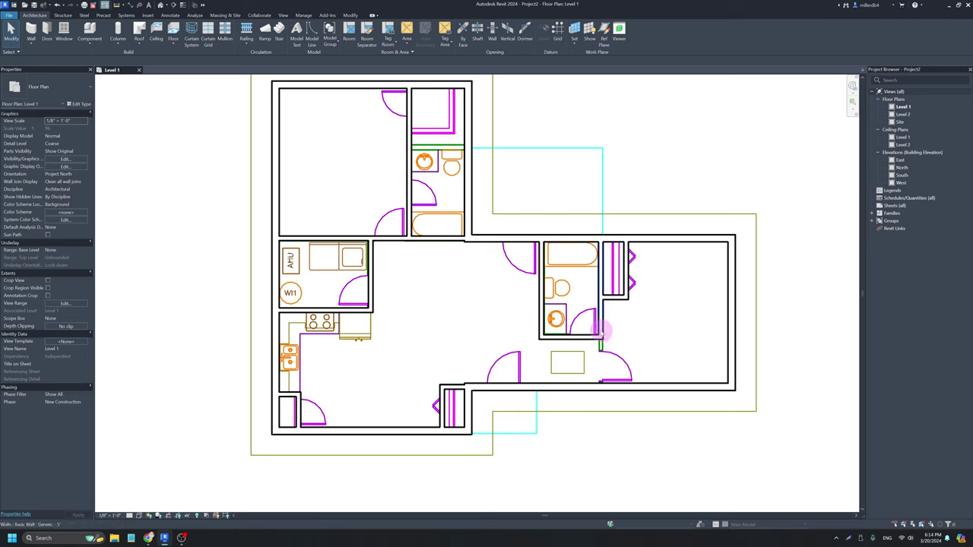
Try stretching the east bathroom's east wall down to the south exterior wall, and undo the stretch.
{"action": "left_click", "coordinate": [602, 333]}
{"action": "left_click_drag", "start_coordinate": [600, 336], "coordinate": [601, 388]}
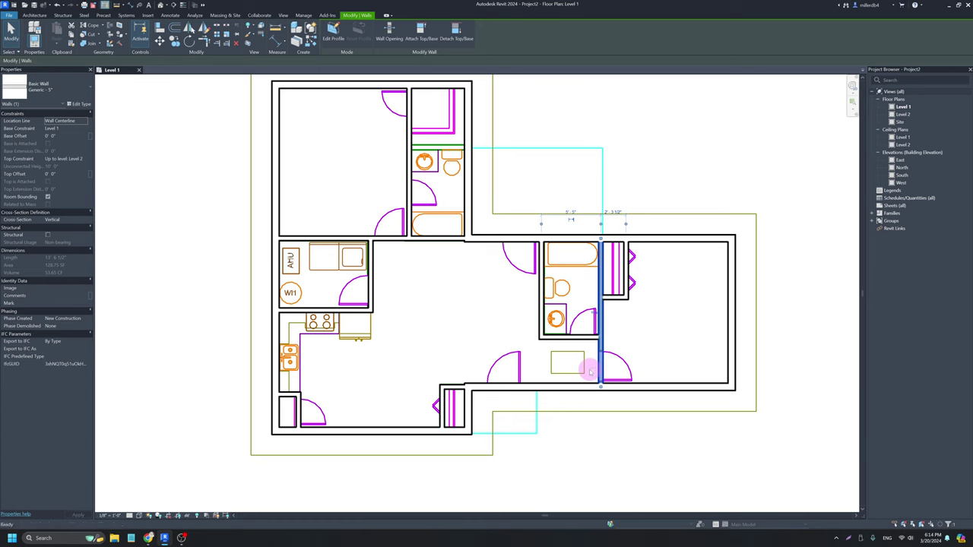
{"action": "key", "text": "Delete"}
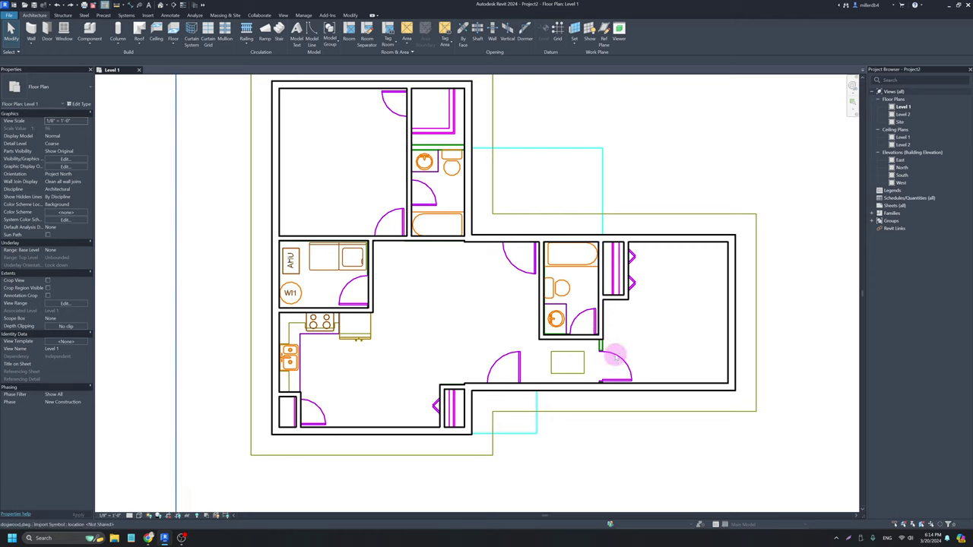
Try Trim/Extend to Corner between the east bathroom's east wall and the south exterior wall.
{"action": "key", "text": "t"}
{"action": "key", "text": "r"}
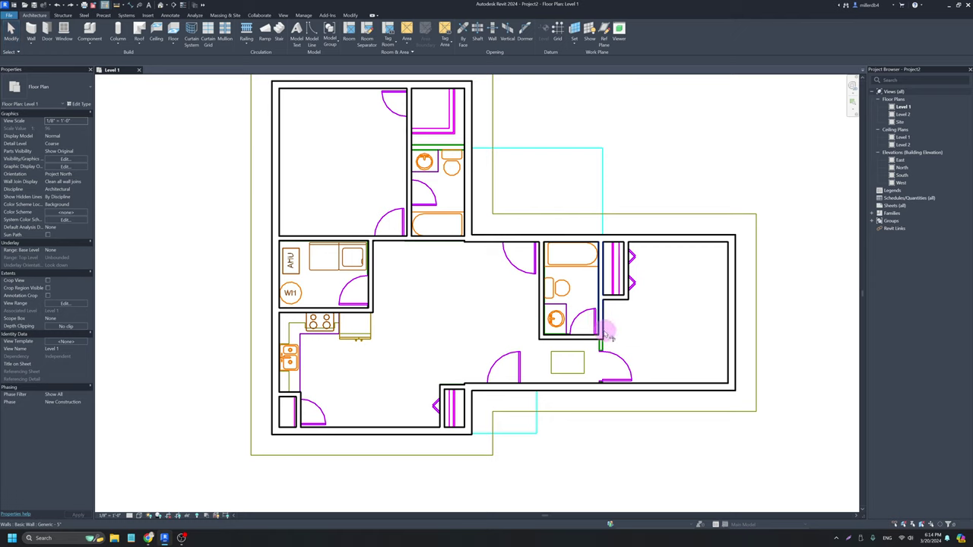
{"action": "left_click", "coordinate": [604, 332]}
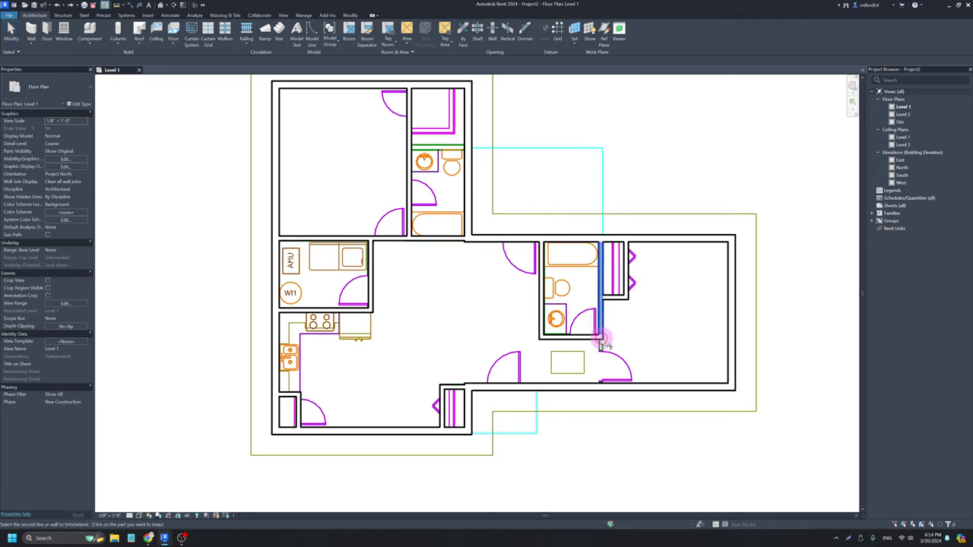
{"action": "left_click", "coordinate": [600, 389]}
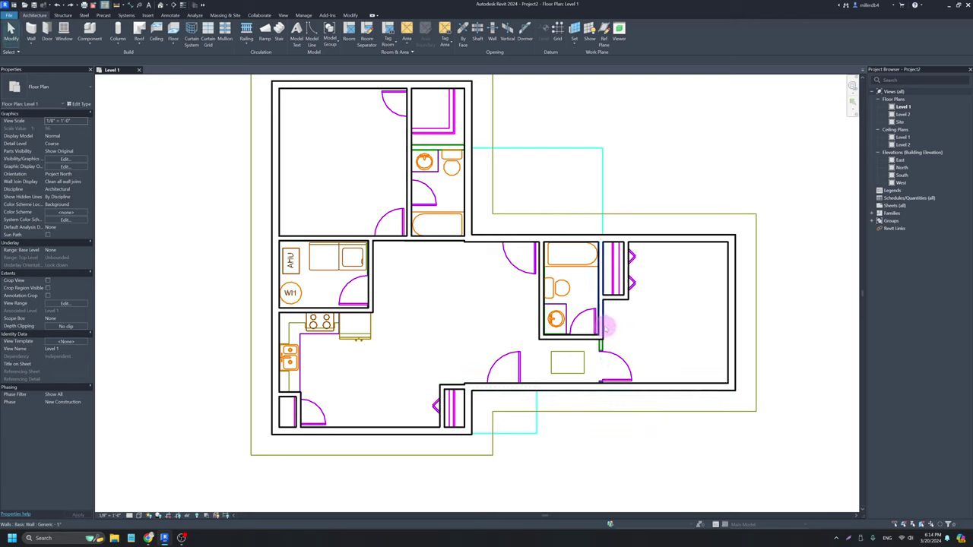
Extend the east bathroom's east wall to the south exterior wall, closing off the east bedroom.
{"action": "left_click", "coordinate": [601, 384]}
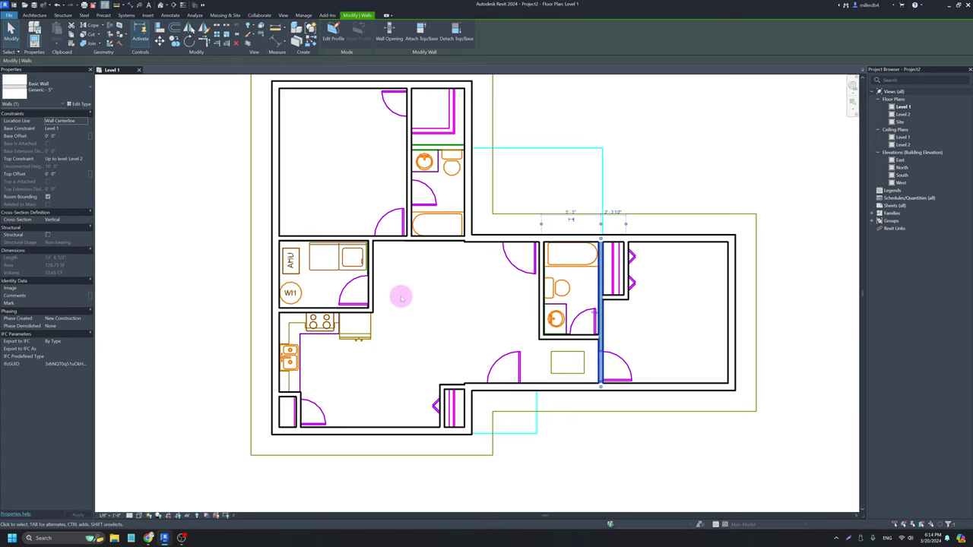
{"action": "left_click", "coordinate": [422, 304]}
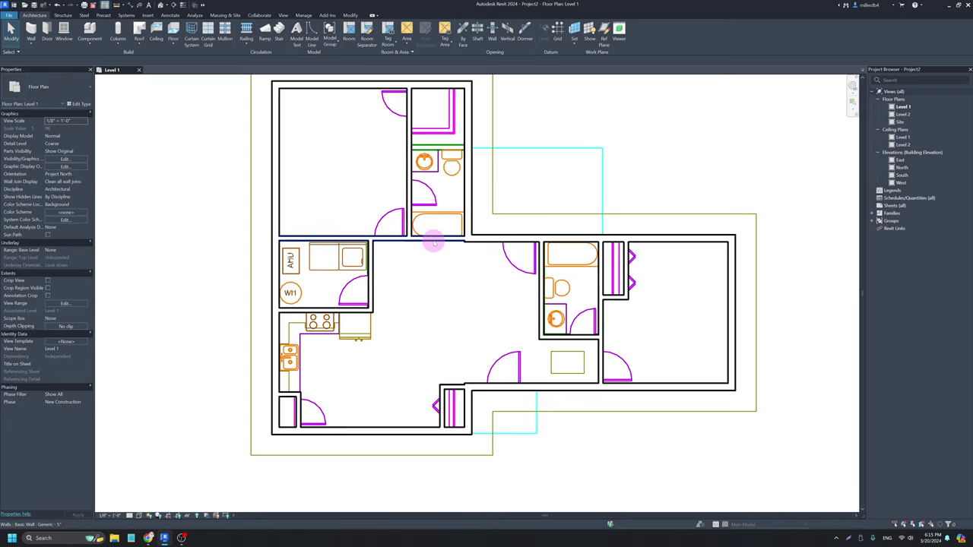
Align the south face of the wall below the north bathroom with the inner face of the adjoining exterior wall.
{"action": "scroll", "coordinate": [433, 243], "scroll_direction": "up", "scroll_amount": 6}
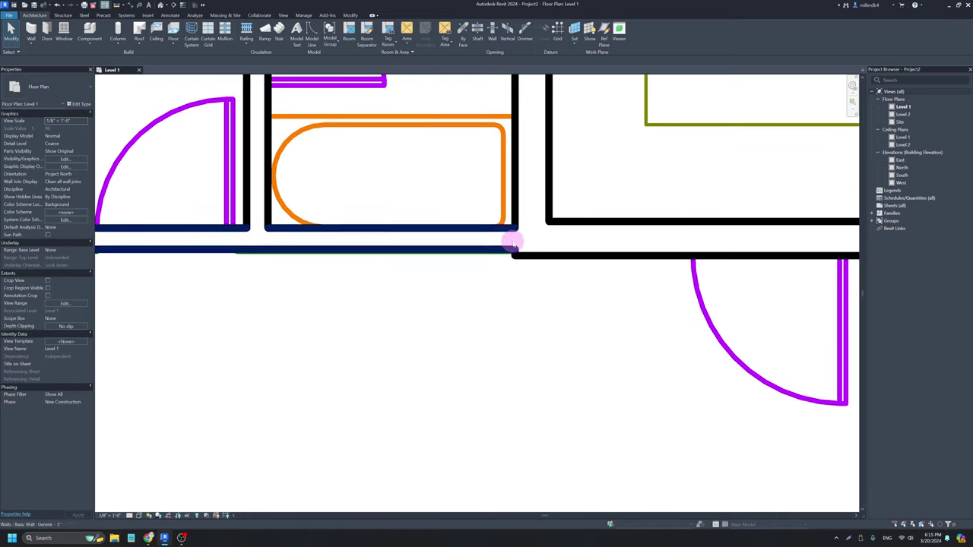
{"action": "scroll", "coordinate": [522, 244], "scroll_direction": "down", "scroll_amount": 4}
{"action": "middle_click_drag", "start_coordinate": [569, 315], "coordinate": [469, 173]}
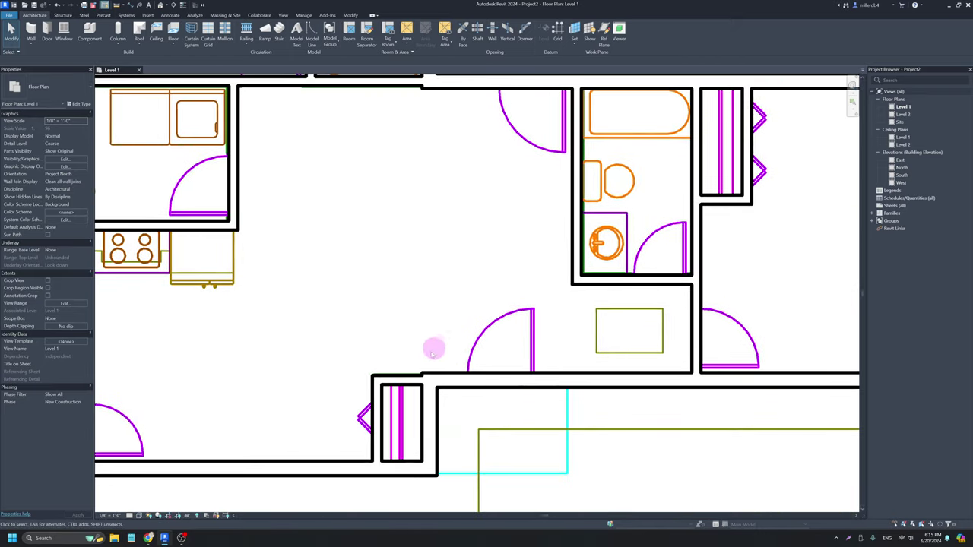
{"action": "middle_click_drag", "start_coordinate": [394, 232], "coordinate": [377, 267]}
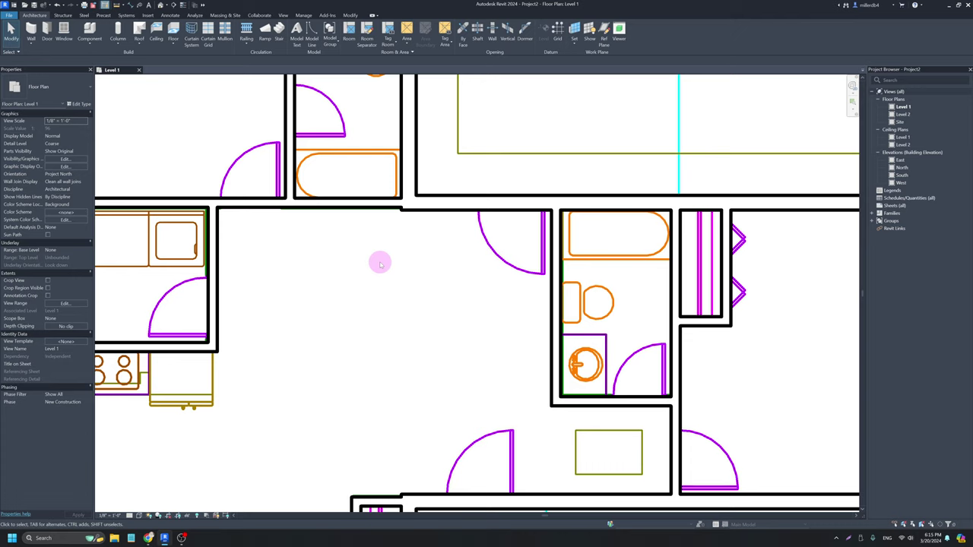
{"action": "key", "text": "a"}
{"action": "key", "text": "l"}
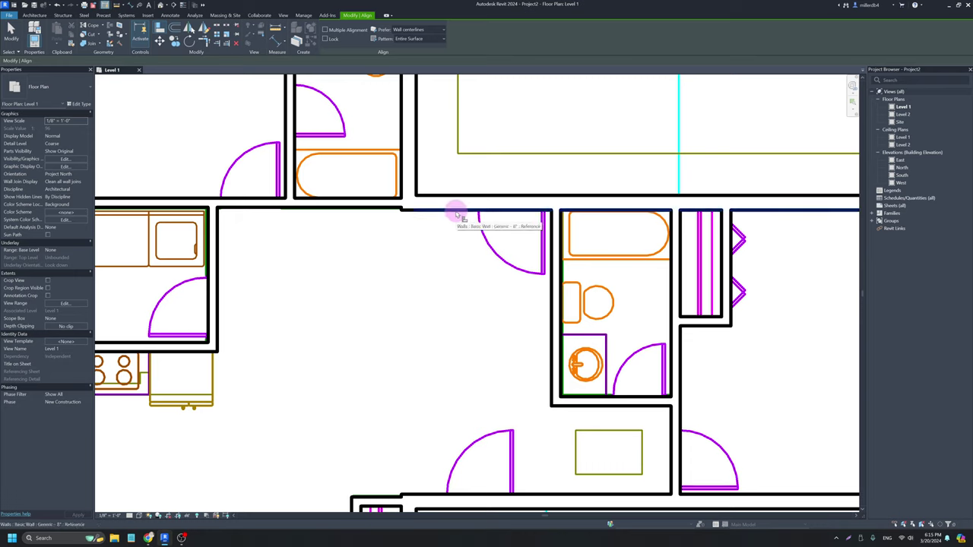
{"action": "left_click", "coordinate": [360, 210]}
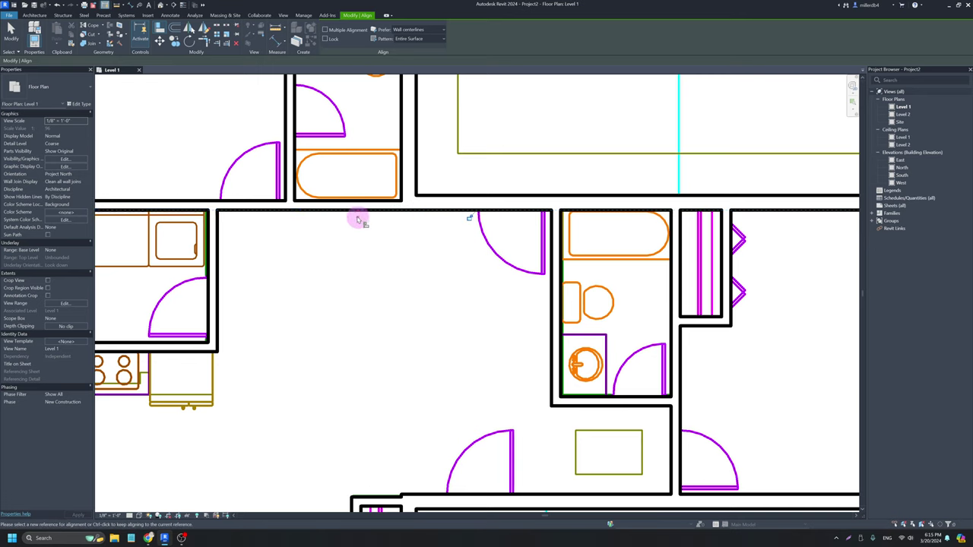
Lock the alignment of the wall below the north bathroom and turn on automatic locking for the Align tool.
{"action": "left_click", "coordinate": [473, 219]}
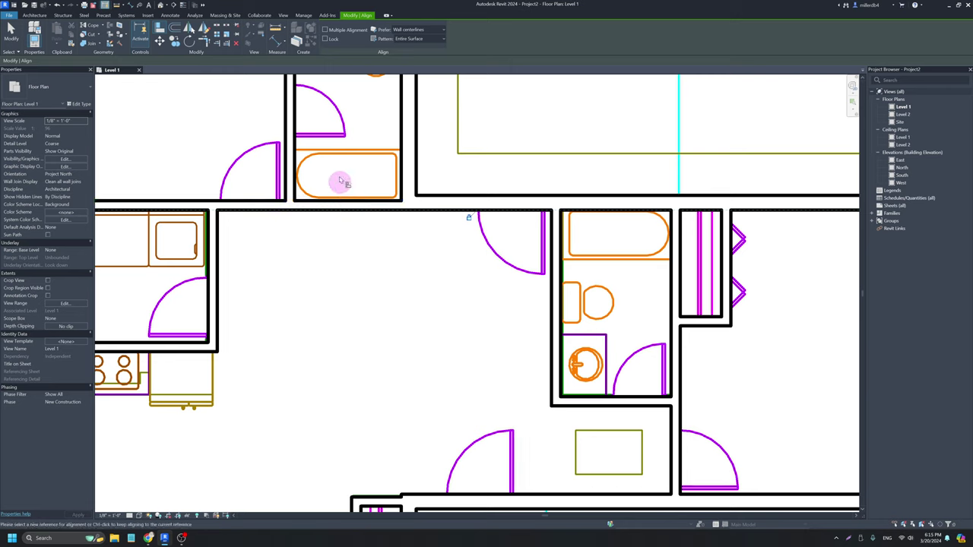
{"action": "left_click", "coordinate": [326, 39]}
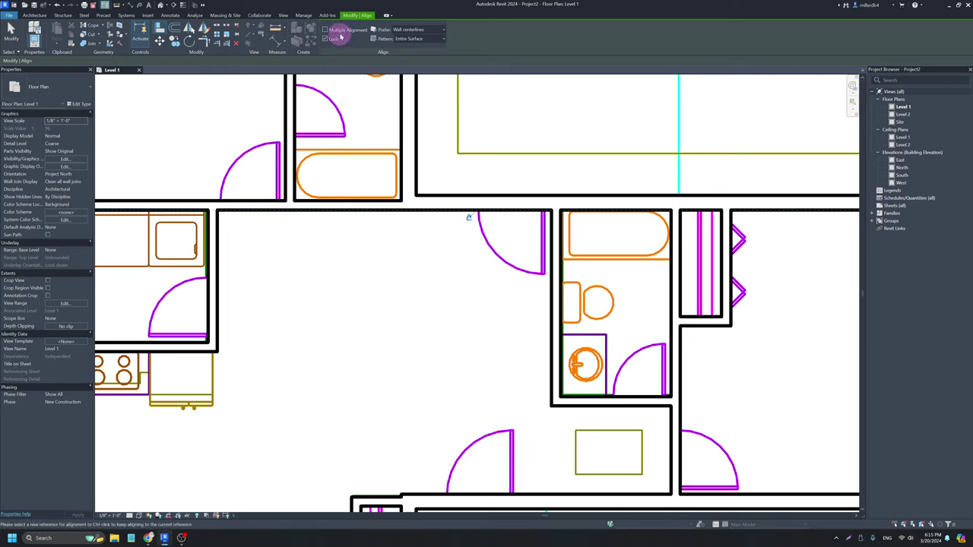
Align the north face of the wall above the south entry closet with the inner face of the adjoining south exterior wall, keeping it locked.
{"action": "scroll", "coordinate": [314, 251], "scroll_direction": "down", "scroll_amount": 1}
{"action": "scroll", "coordinate": [358, 282], "scroll_direction": "down", "scroll_amount": 4, "text": "ctrl"}
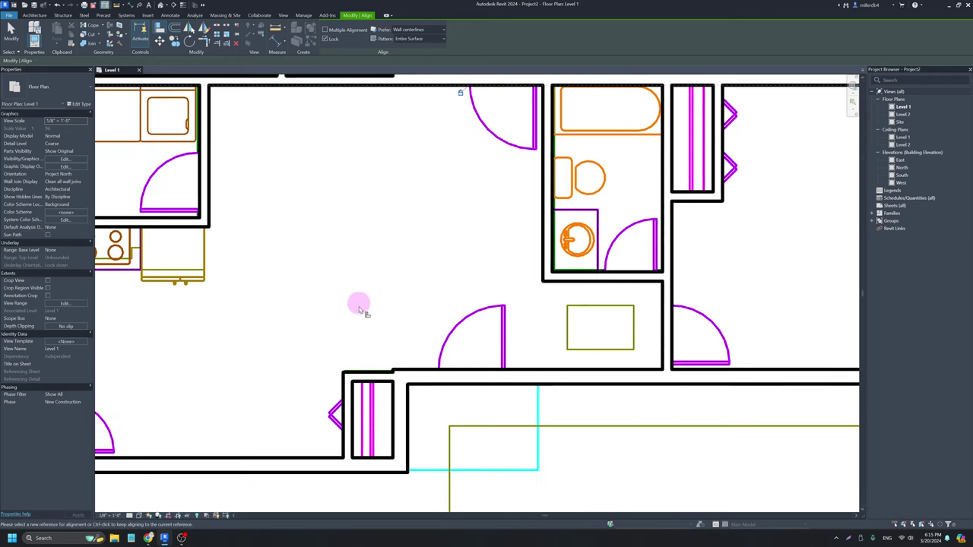
{"action": "scroll", "coordinate": [435, 380], "scroll_direction": "up", "scroll_amount": 1}
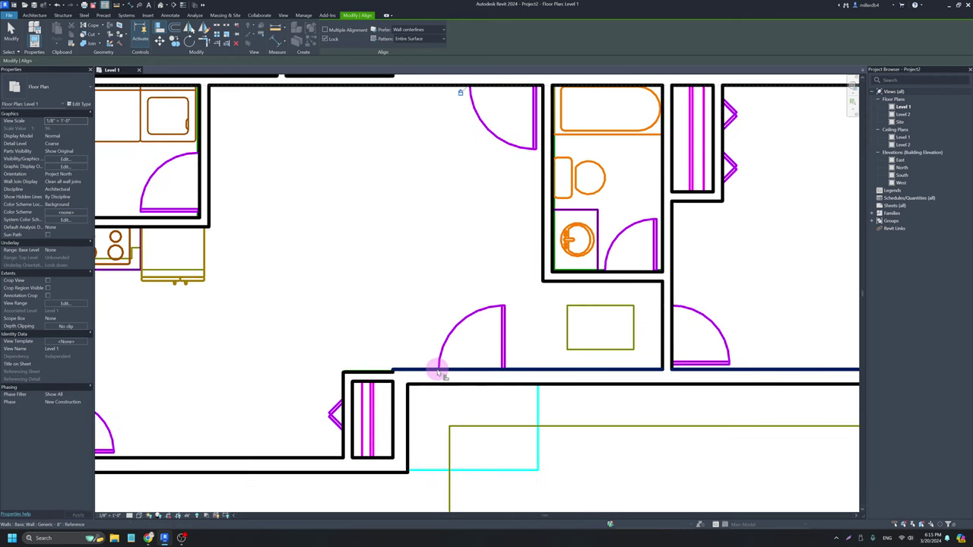
{"action": "left_click", "coordinate": [438, 371]}
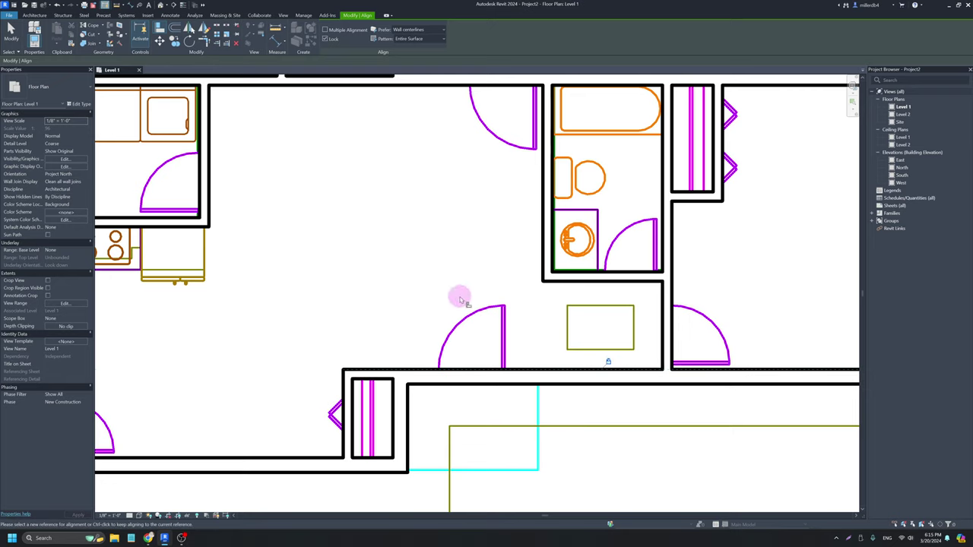
{"action": "key", "text": "Escape"}
{"action": "key", "text": "Escape"}
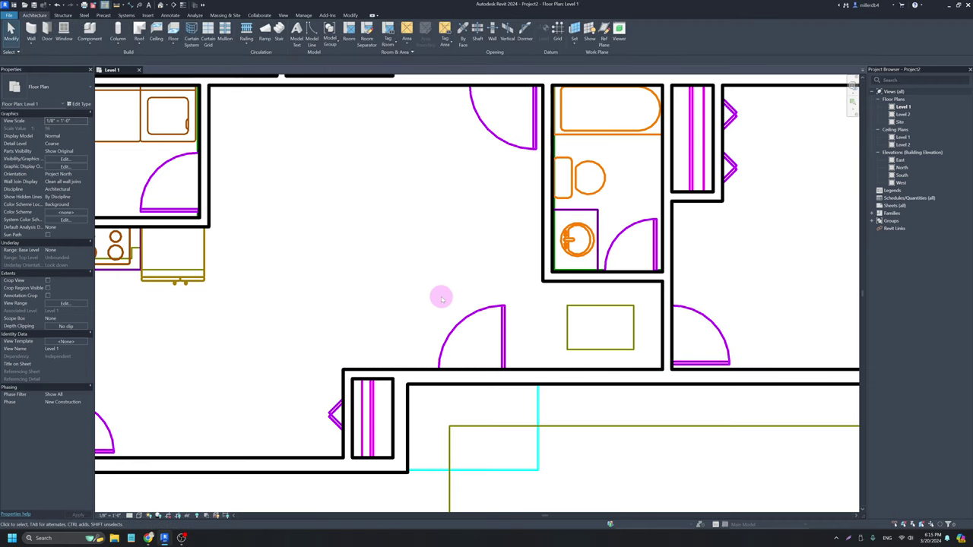
{"action": "key", "text": "a"}
{"action": "key", "text": "l"}
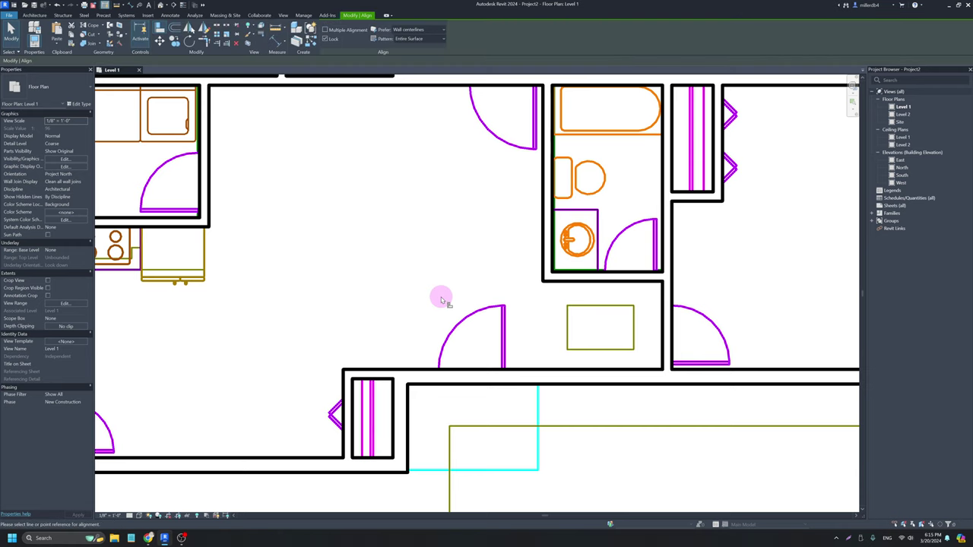
{"action": "key", "text": "Escape"}
{"action": "key", "text": "Escape"}
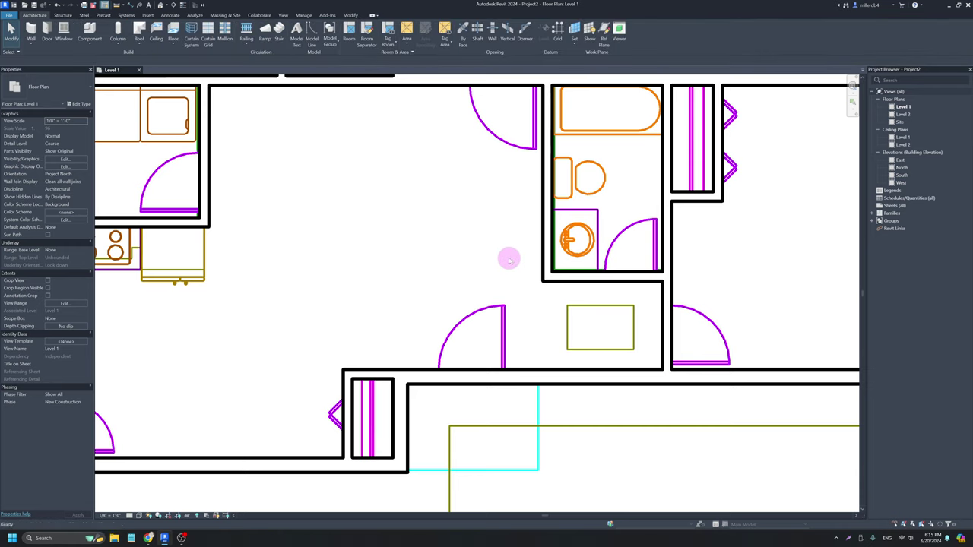
{"action": "left_click", "coordinate": [547, 219]}
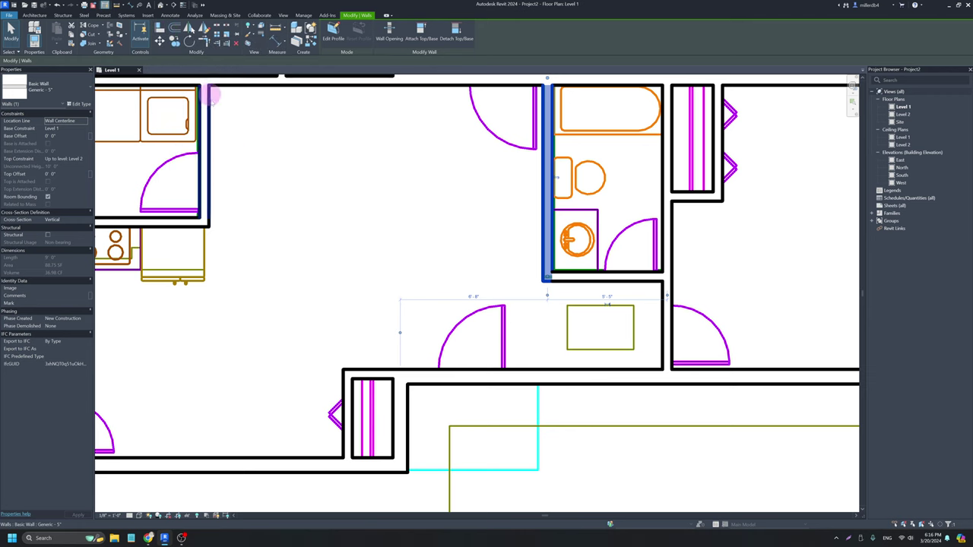
{"action": "left_click", "coordinate": [304, 216]}
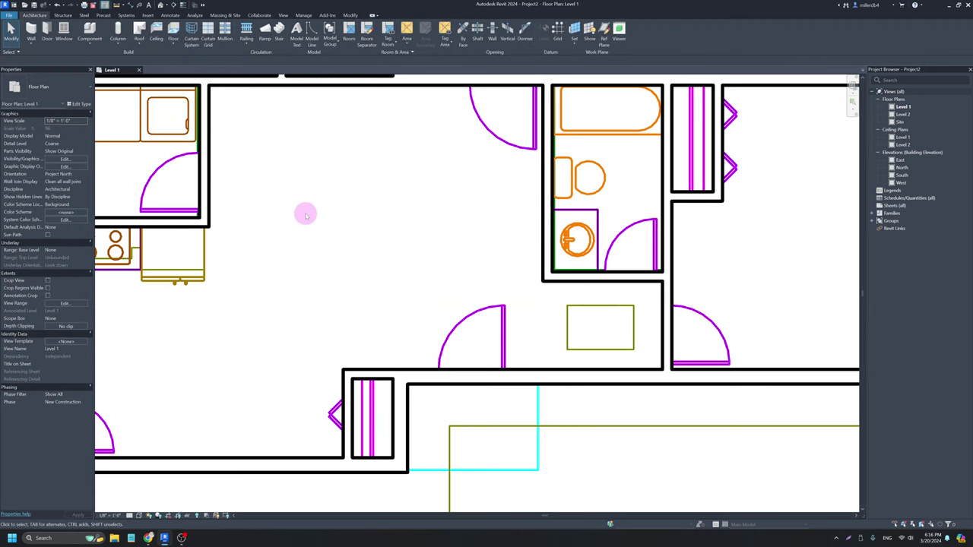
Examine the floor plan on sheet A-102 of dogwood-all.pdf in Chrome, enlarged to 80%, and return to Revit.
{"action": "scroll", "coordinate": [304, 221], "scroll_direction": "down", "scroll_amount": 3}
{"action": "scroll", "coordinate": [316, 247], "scroll_direction": "down", "scroll_amount": 4}
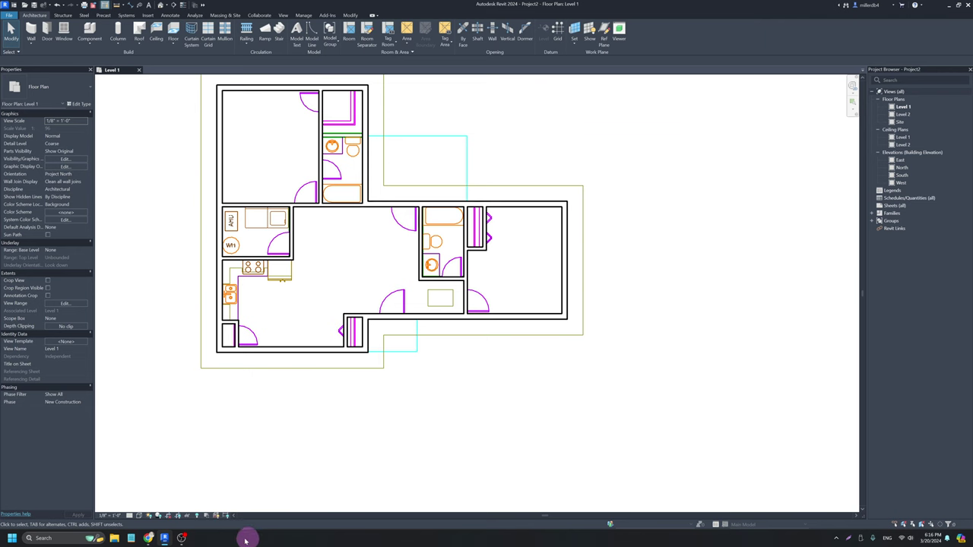
{"action": "left_click", "coordinate": [150, 539]}
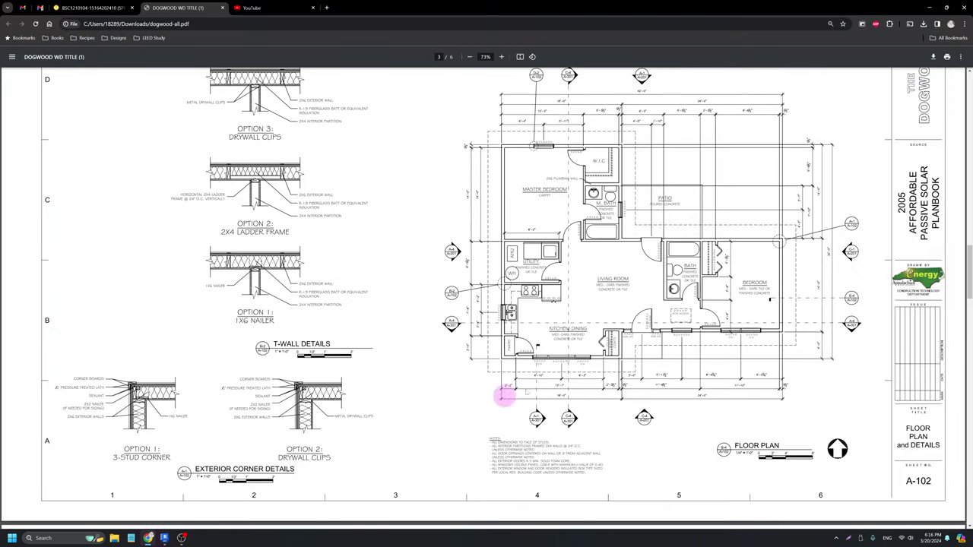
{"action": "left_click", "coordinate": [501, 56]}
{"action": "left_click_drag", "start_coordinate": [373, 526], "coordinate": [455, 526]}
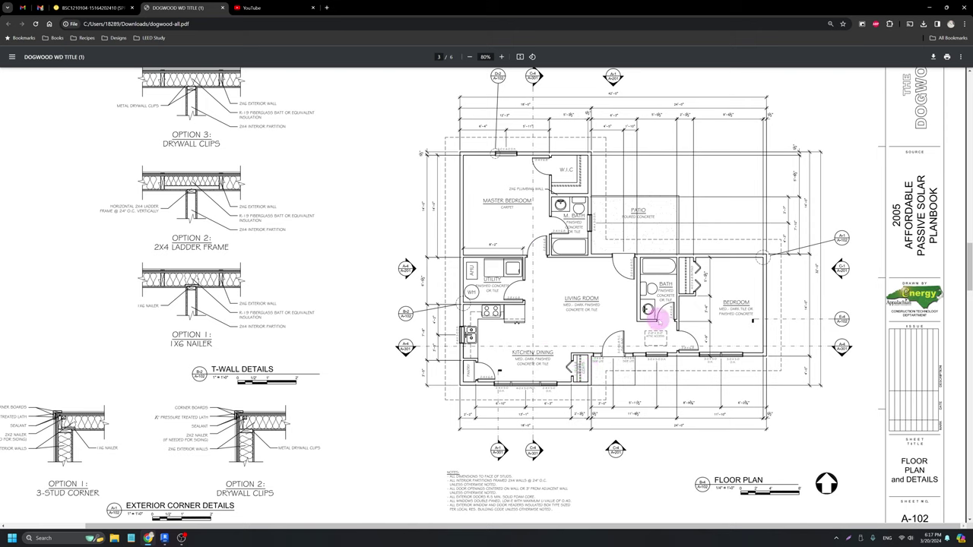
{"action": "left_click", "coordinate": [165, 538]}
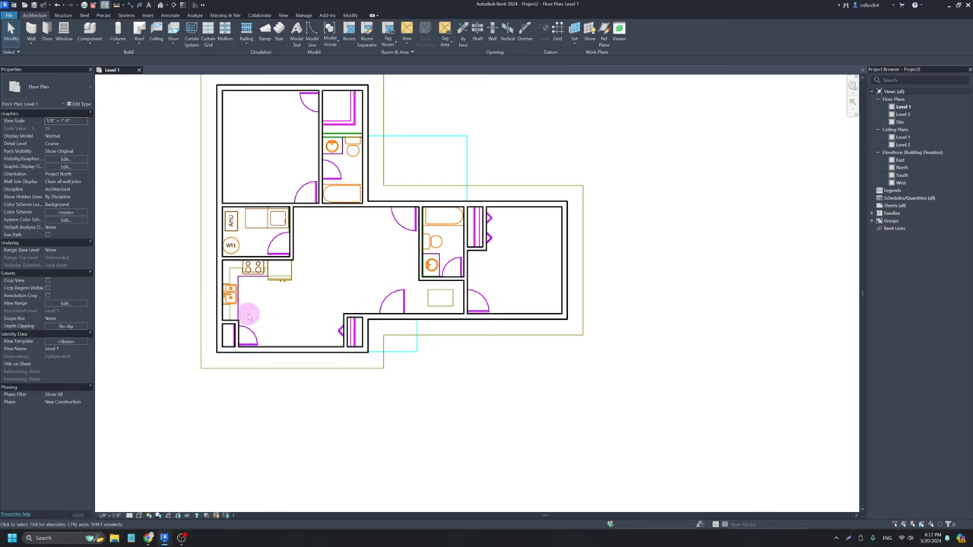
{"action": "key", "text": "d"}
{"action": "key", "text": "r"}
{"action": "key", "text": "Escape"}
{"action": "key", "text": "Escape"}
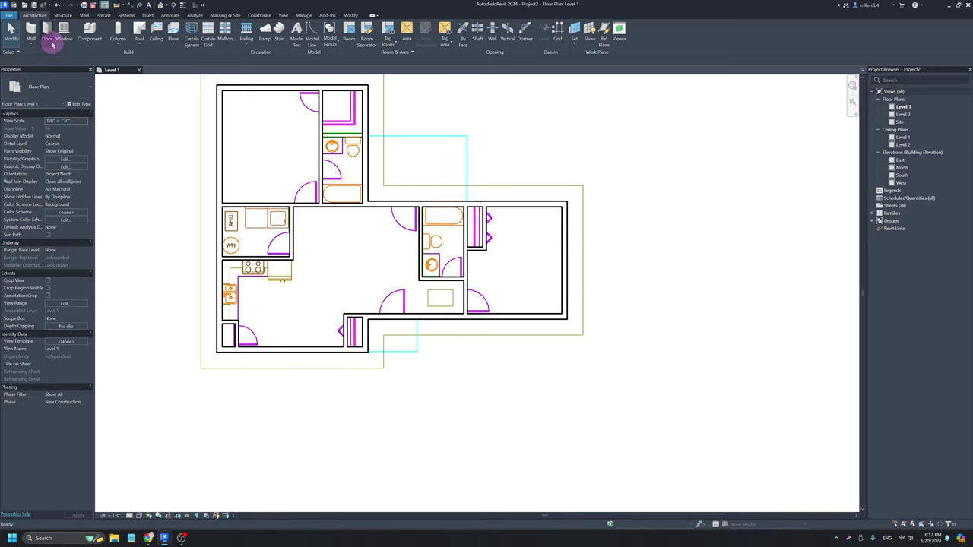
Start placing a door and duplicate the Single-Flush 36" x 84" type as 32" x 80".
{"action": "left_click", "coordinate": [46, 28]}
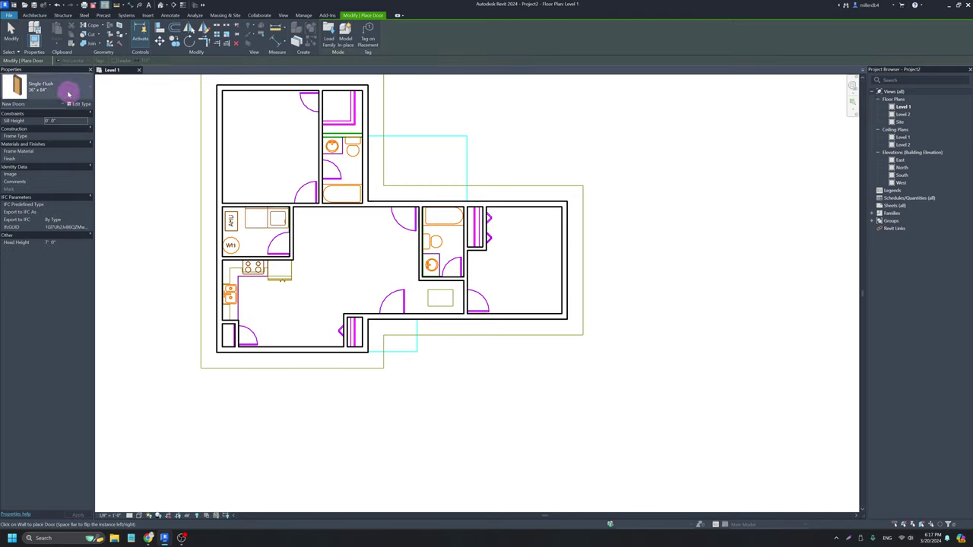
{"action": "left_click", "coordinate": [64, 93]}
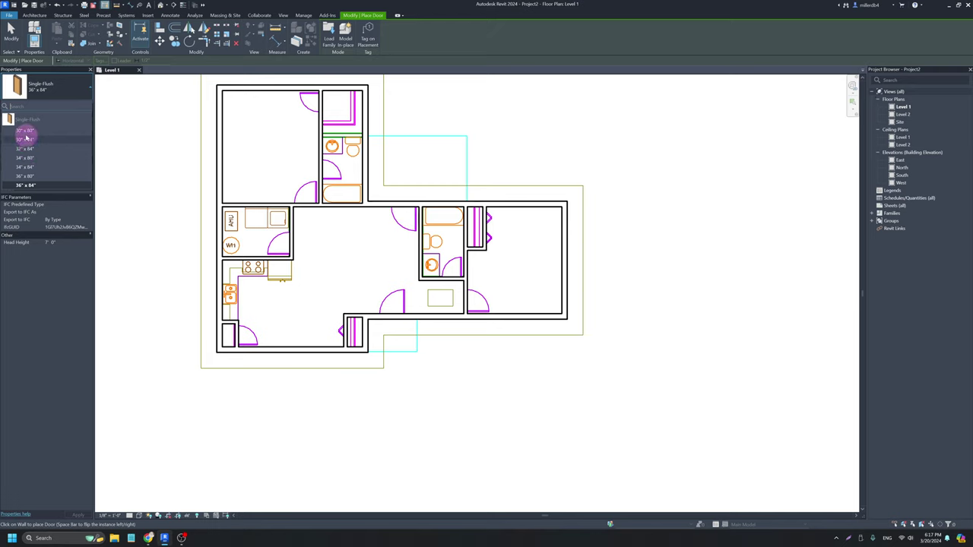
{"action": "left_click", "coordinate": [40, 89]}
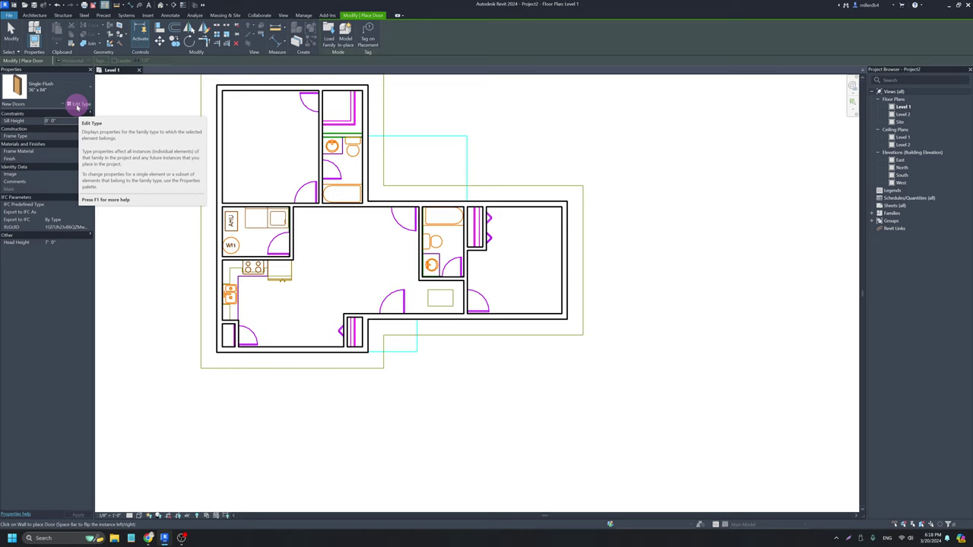
{"action": "left_click", "coordinate": [77, 106]}
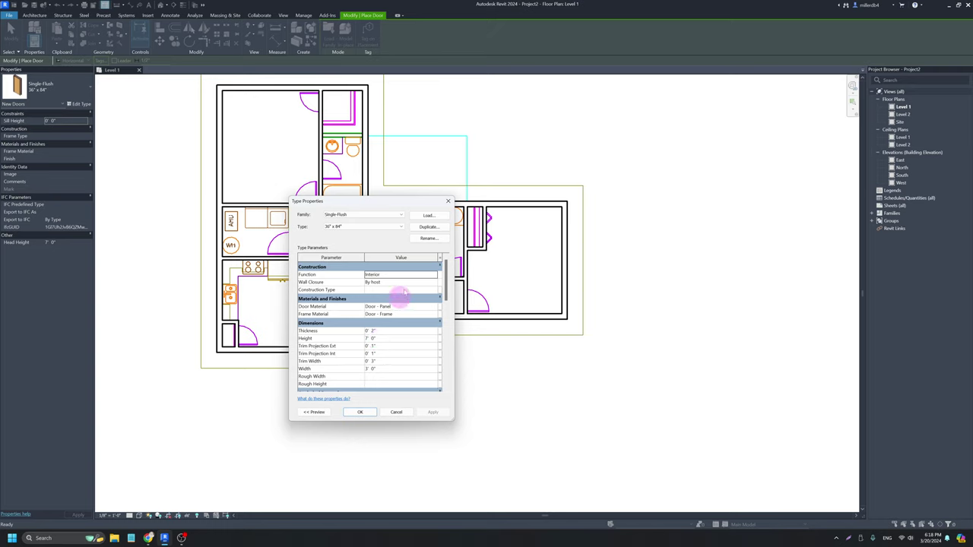
{"action": "left_click", "coordinate": [428, 227]}
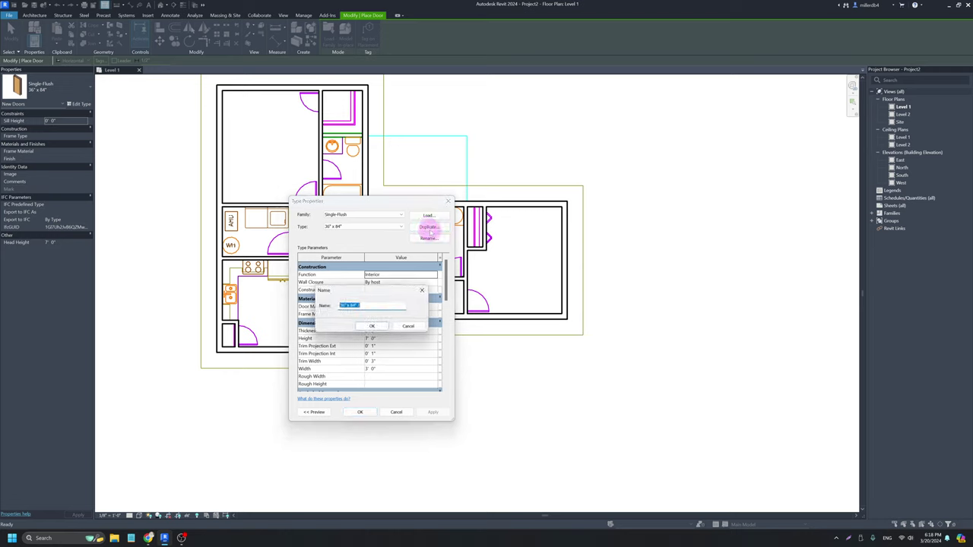
{"action": "type", "text": "3"}
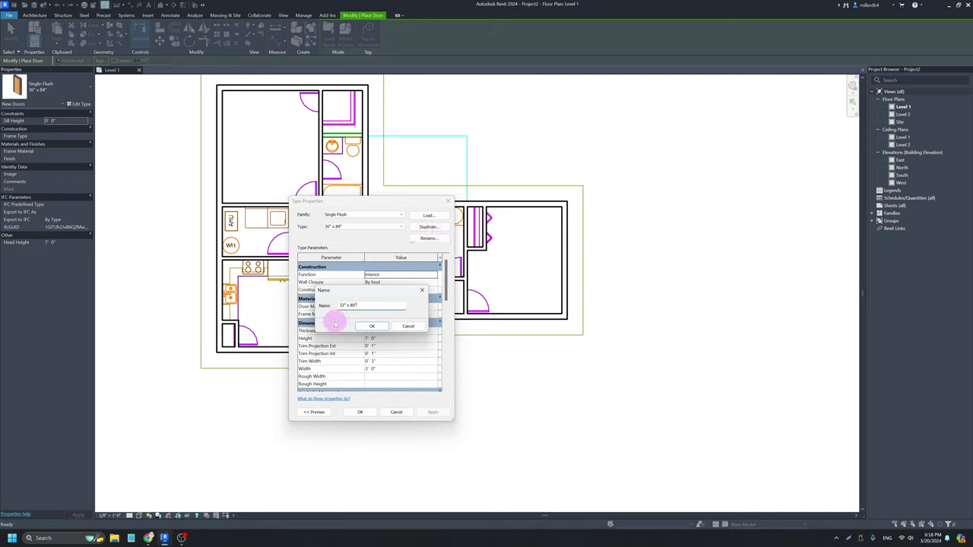
{"action": "left_click", "coordinate": [371, 326]}
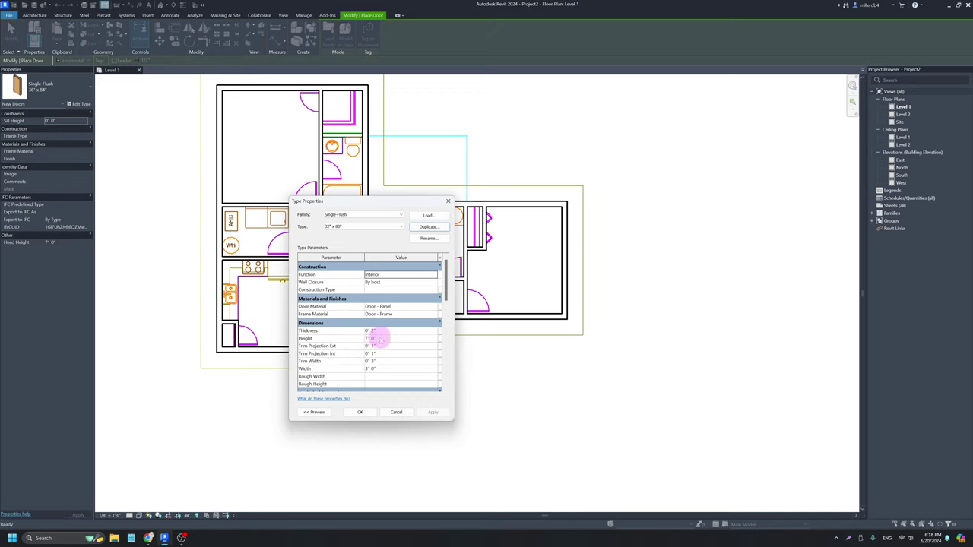
Set the 32" x 80" door type's height to 6' 8" and its width to 2' 8".
{"action": "left_click", "coordinate": [378, 338]}
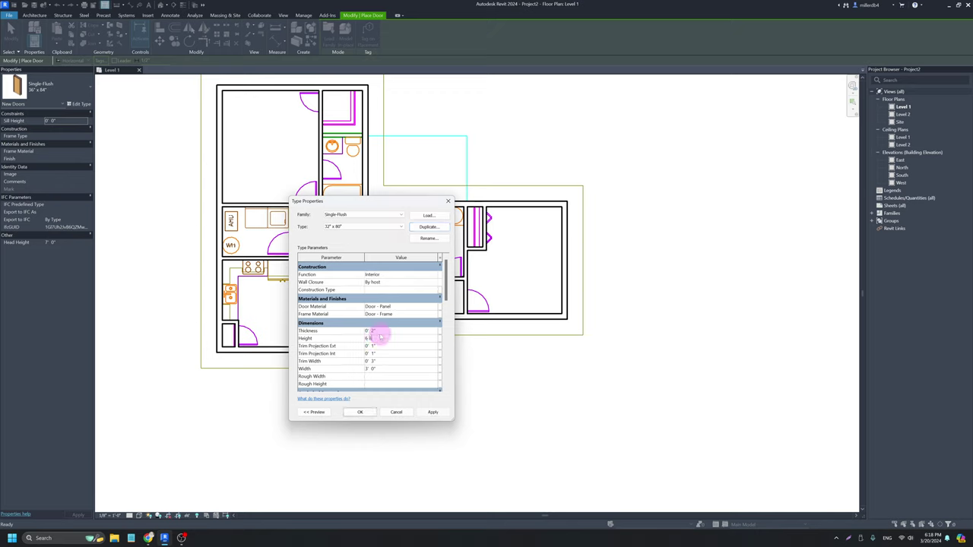
{"action": "type", "text": "6 8"}
{"action": "left_click", "coordinate": [368, 347]}
{"action": "left_click", "coordinate": [368, 338]}
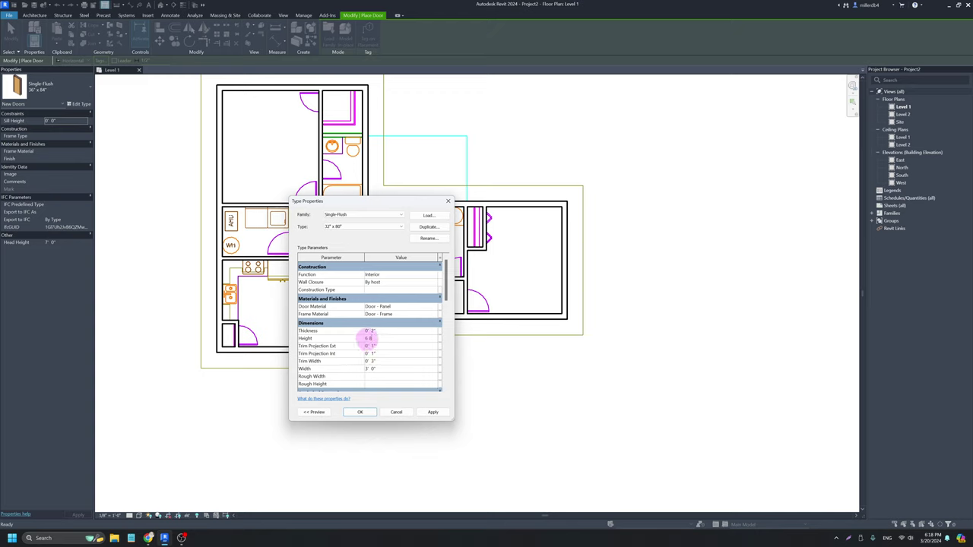
{"action": "left_click", "coordinate": [369, 346]}
{"action": "left_click", "coordinate": [380, 370]}
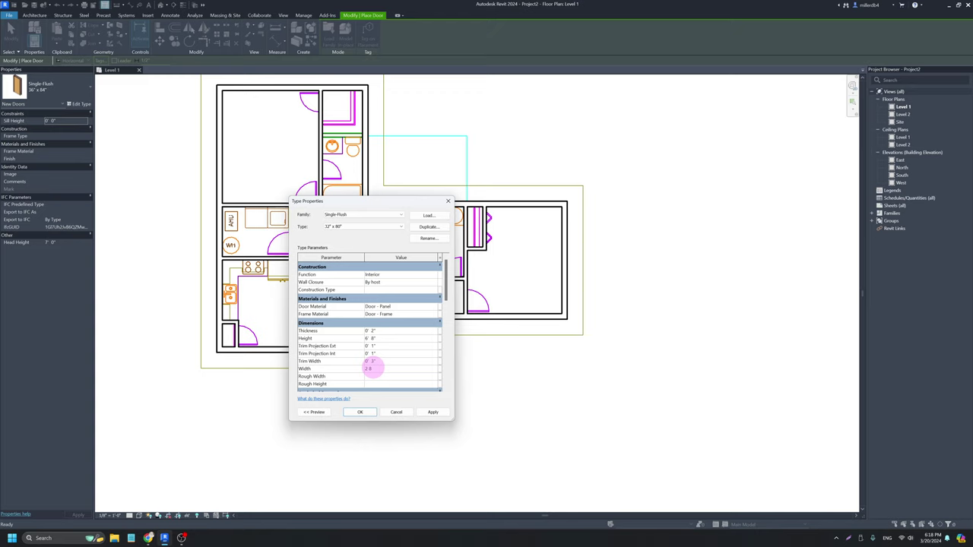
{"action": "left_click", "coordinate": [364, 412]}
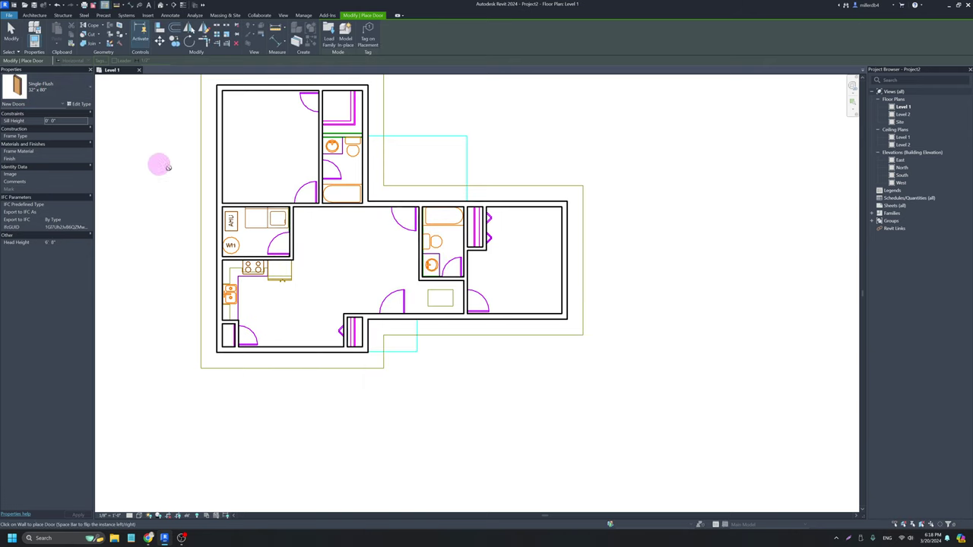
Place 32" x 80" doors over the linked door symbols of the utility room, the master bedroom's south wall and the east bedroom's west wall.
{"action": "scroll", "coordinate": [281, 239], "scroll_direction": "up", "scroll_amount": 5}
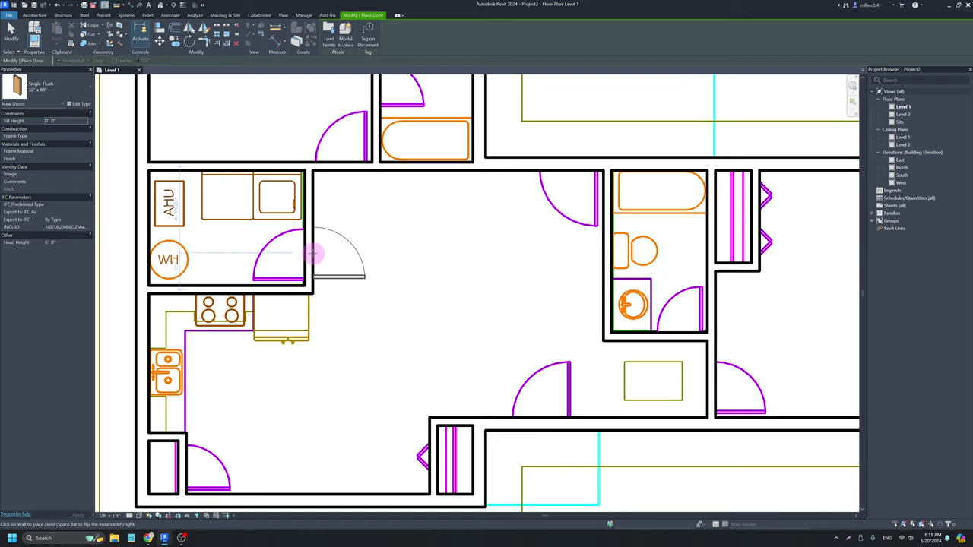
{"action": "left_click", "coordinate": [302, 254]}
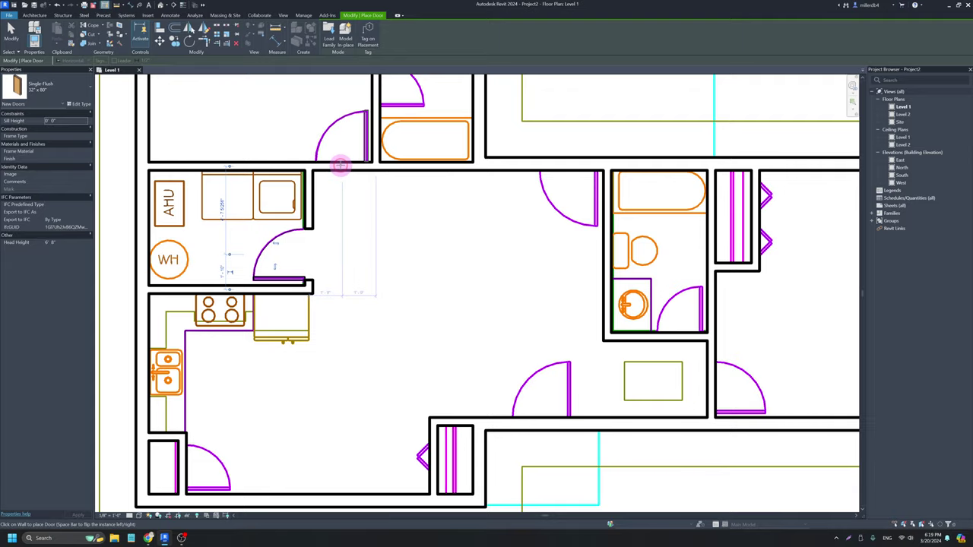
{"action": "scroll", "coordinate": [343, 177], "scroll_direction": "up", "scroll_amount": 5, "text": "ctrl"}
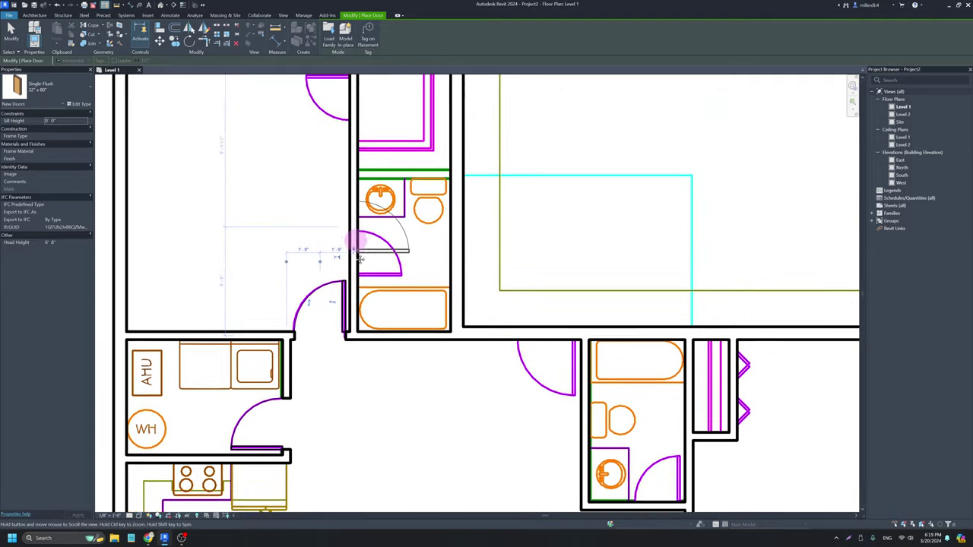
{"action": "scroll", "coordinate": [356, 280], "scroll_direction": "down", "scroll_amount": 5, "text": "ctrl"}
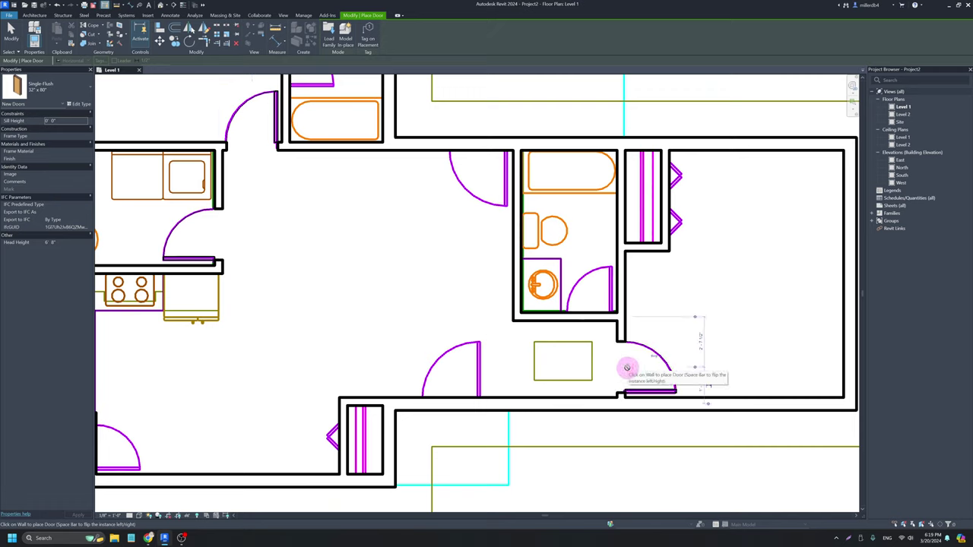
{"action": "scroll", "coordinate": [610, 365], "scroll_direction": "down", "scroll_amount": 2}
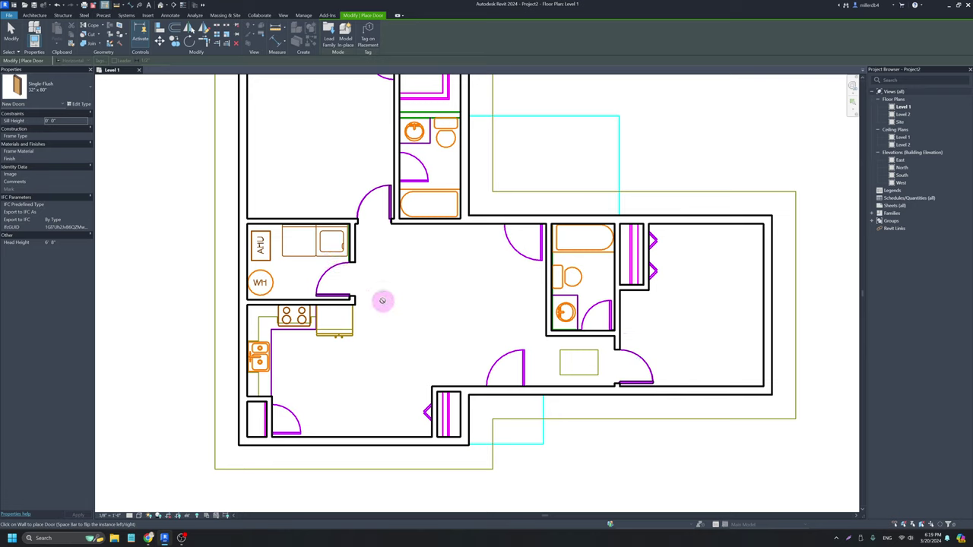
Duplicate the Single-Flush 32" x 80" door type as 28" x 80" and set its width to 2' 4".
{"action": "left_click", "coordinate": [80, 106]}
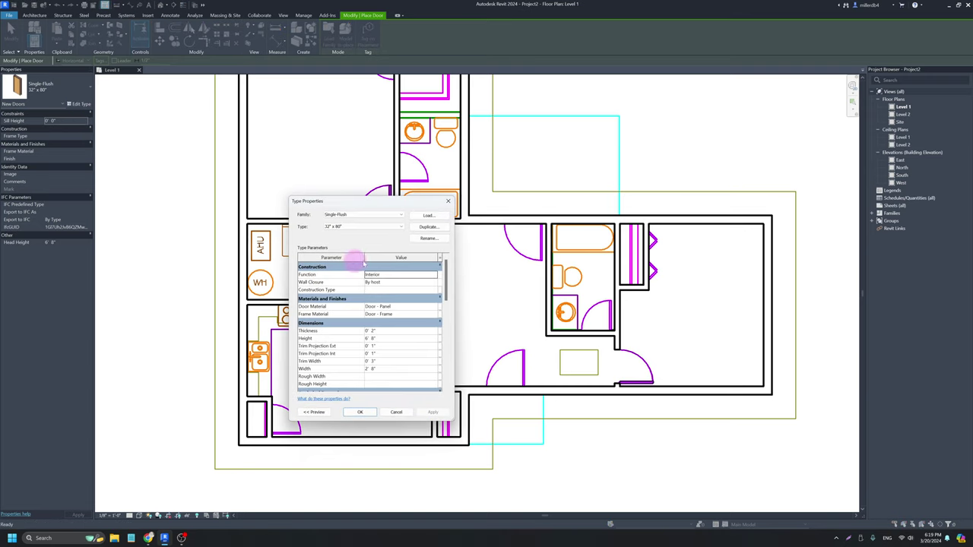
{"action": "left_click", "coordinate": [431, 229]}
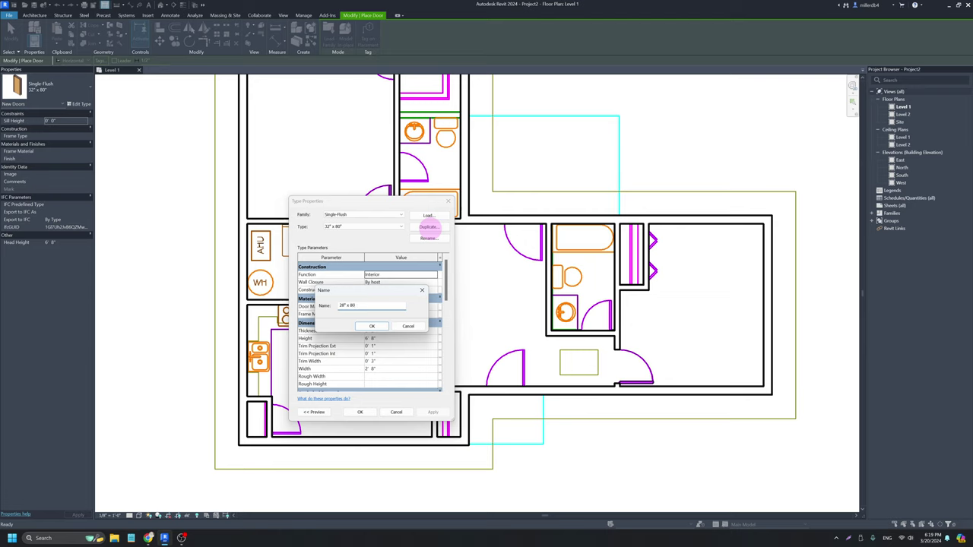
{"action": "left_click", "coordinate": [372, 326]}
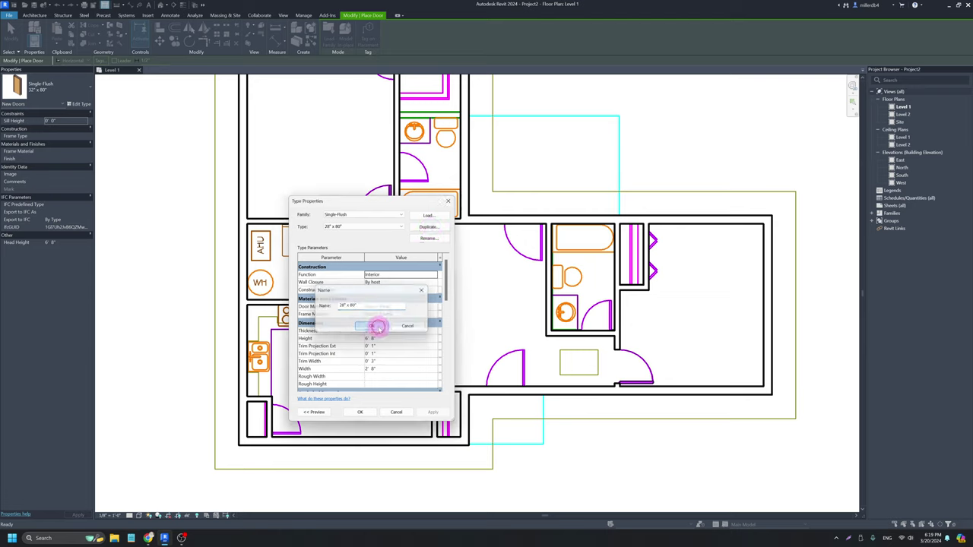
{"action": "left_click", "coordinate": [372, 368]}
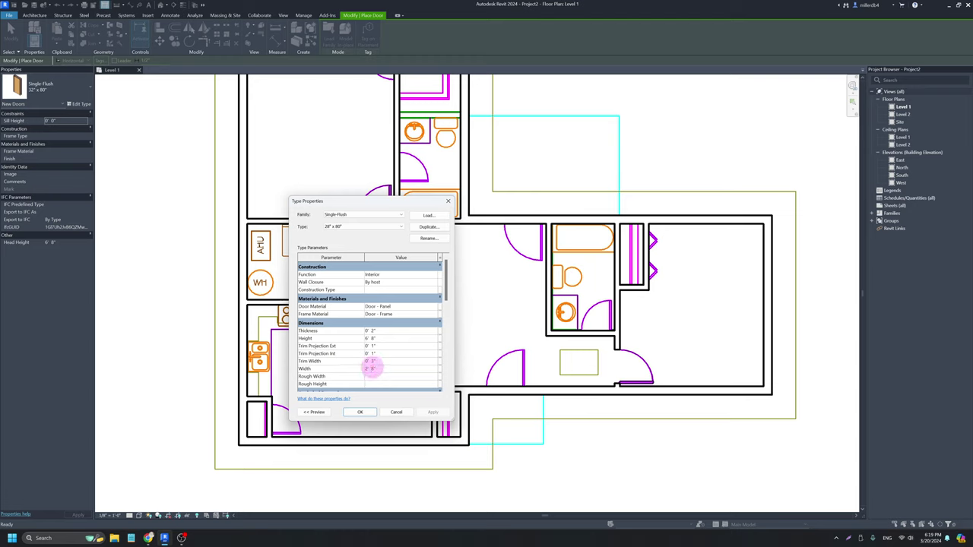
{"action": "type", "text": "2' 4\""}
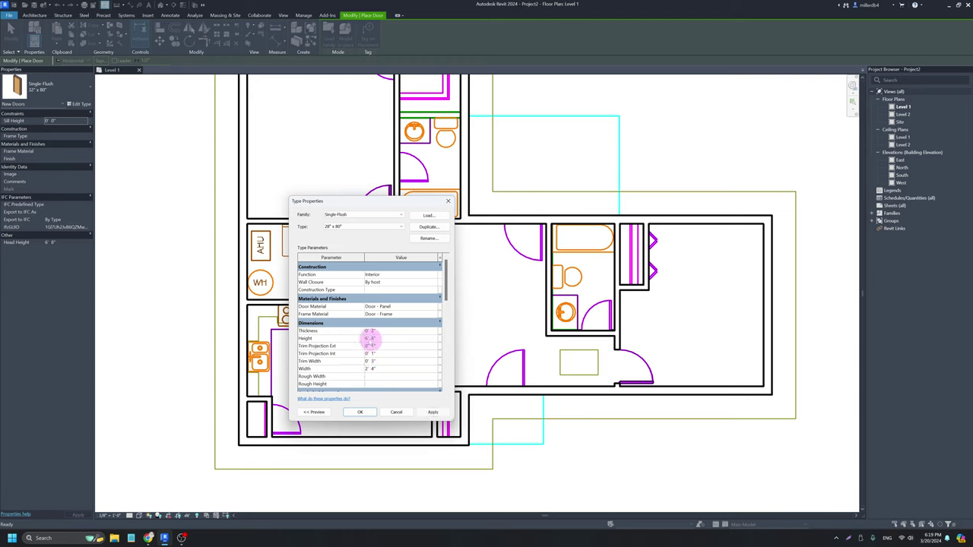
{"action": "left_click", "coordinate": [362, 411]}
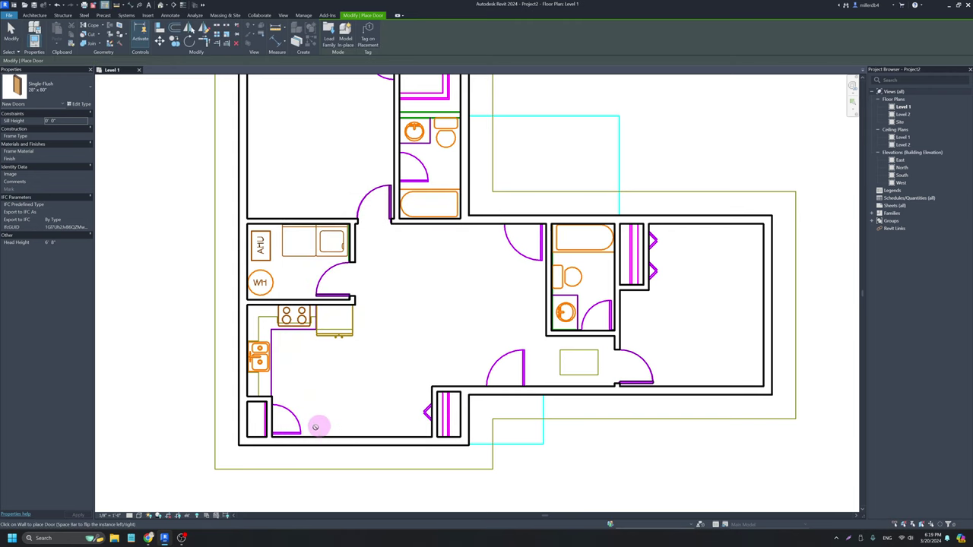
Place 28" x 80" doors in the east wall of the closet below the kitchen and the west wall of the entry closet.
{"action": "scroll", "coordinate": [271, 420], "scroll_direction": "up", "scroll_amount": 3}
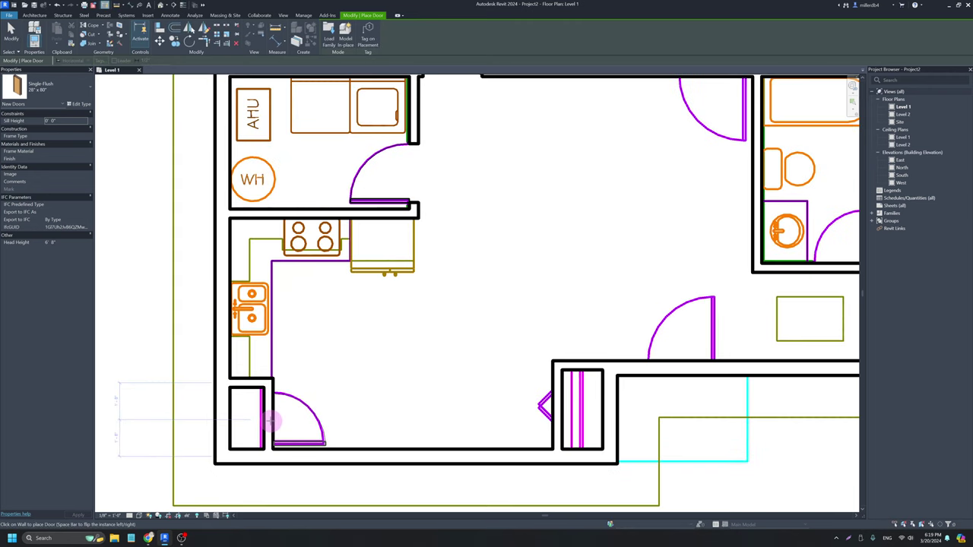
{"action": "left_click", "coordinate": [271, 420]}
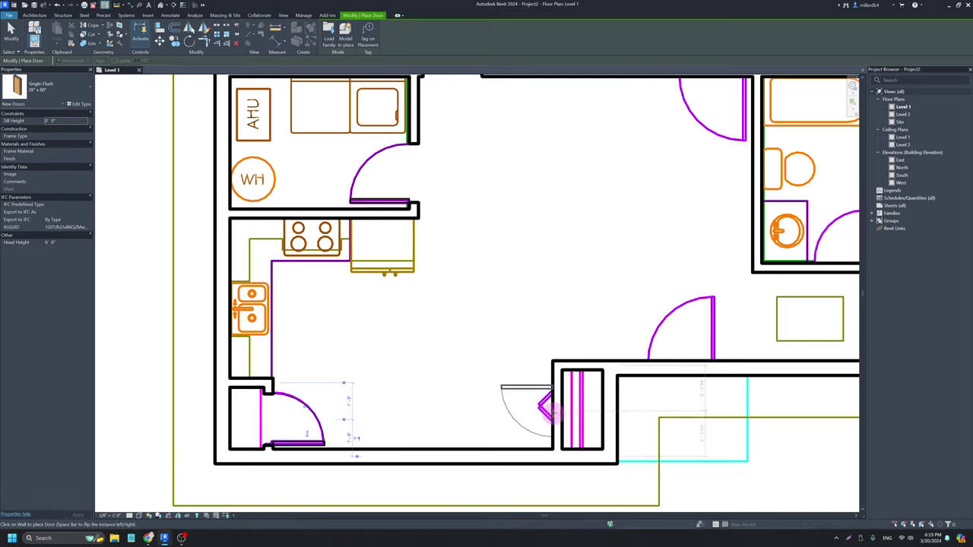
{"action": "left_click", "coordinate": [554, 411]}
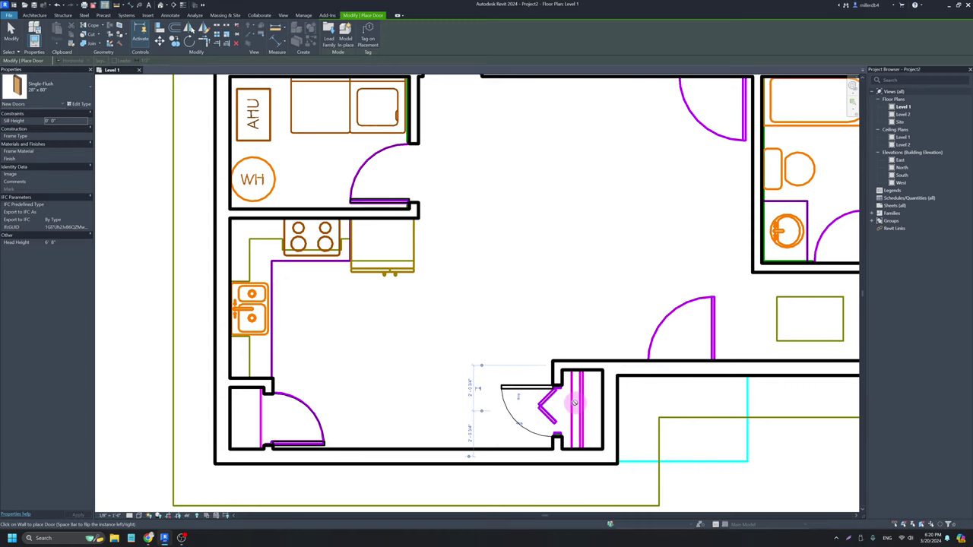
{"action": "scroll", "coordinate": [505, 411], "scroll_direction": "down", "scroll_amount": 2}
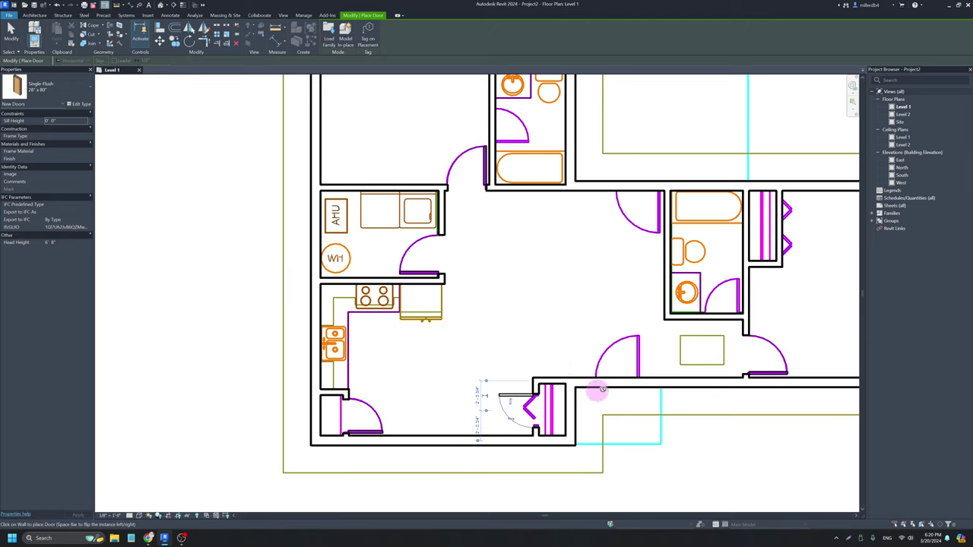
Place 28" x 80" doors over the linked symbols in the hall bathroom's south wall and the master bathroom's west wall.
{"action": "scroll", "coordinate": [598, 372], "scroll_direction": "up", "scroll_amount": 3}
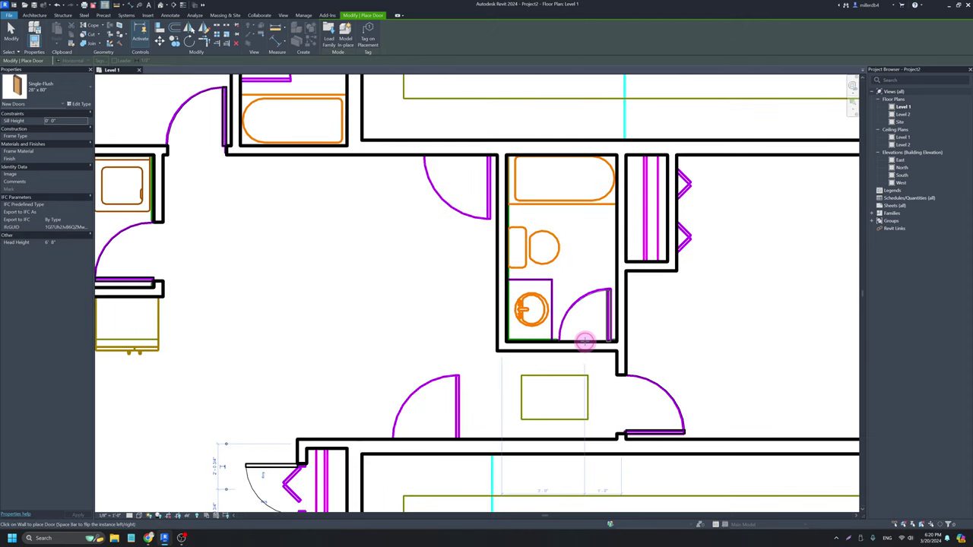
{"action": "middle_click_drag", "start_coordinate": [348, 167], "coordinate": [530, 399]}
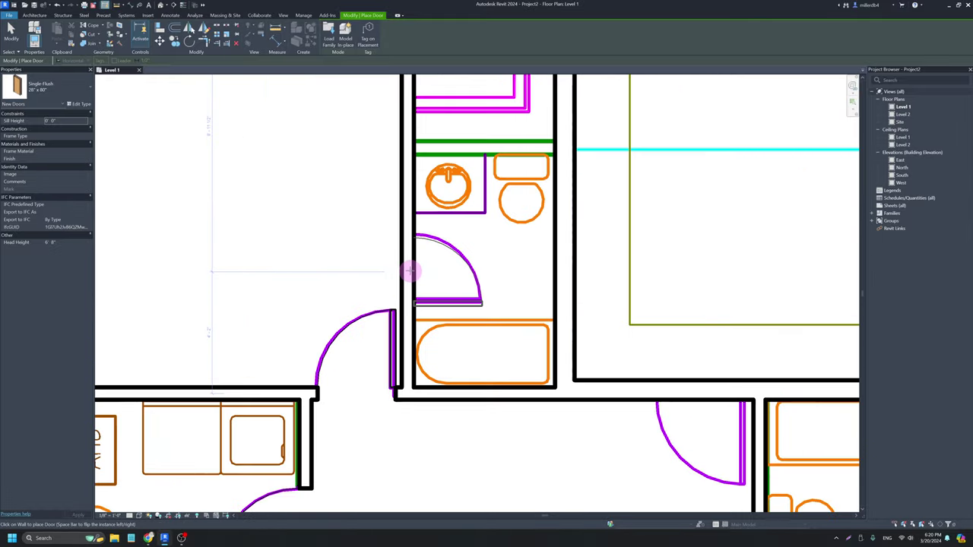
{"action": "scroll", "coordinate": [411, 271], "scroll_direction": "up", "scroll_amount": 2}
{"action": "left_click", "coordinate": [409, 240]}
{"action": "scroll", "coordinate": [403, 213], "scroll_direction": "down", "scroll_amount": 3}
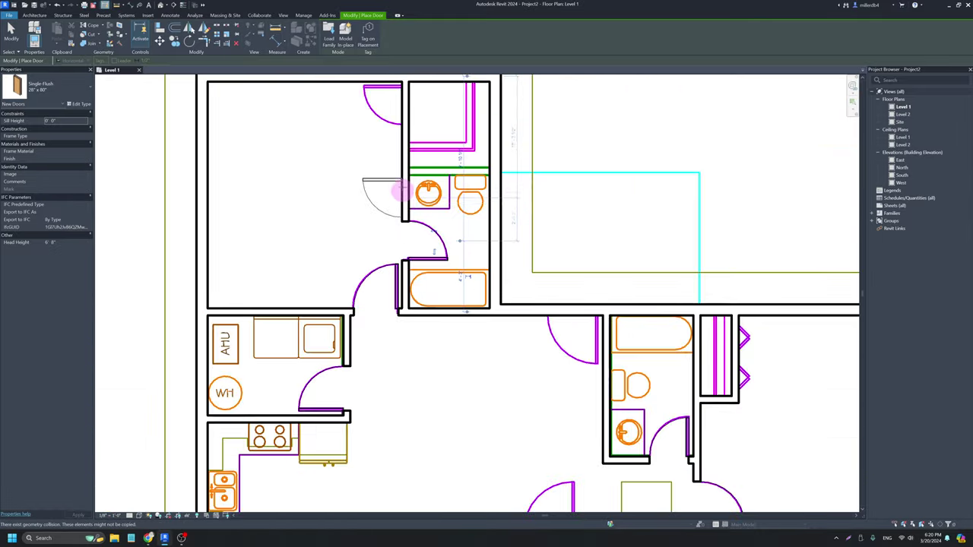
Place a 28" x 80" door over the linked symbol in the west wall of the master bedroom's walk-in closet.
{"action": "middle_click_drag", "start_coordinate": [398, 189], "coordinate": [399, 287]}
{"action": "scroll", "coordinate": [395, 197], "scroll_direction": "up", "scroll_amount": 3}
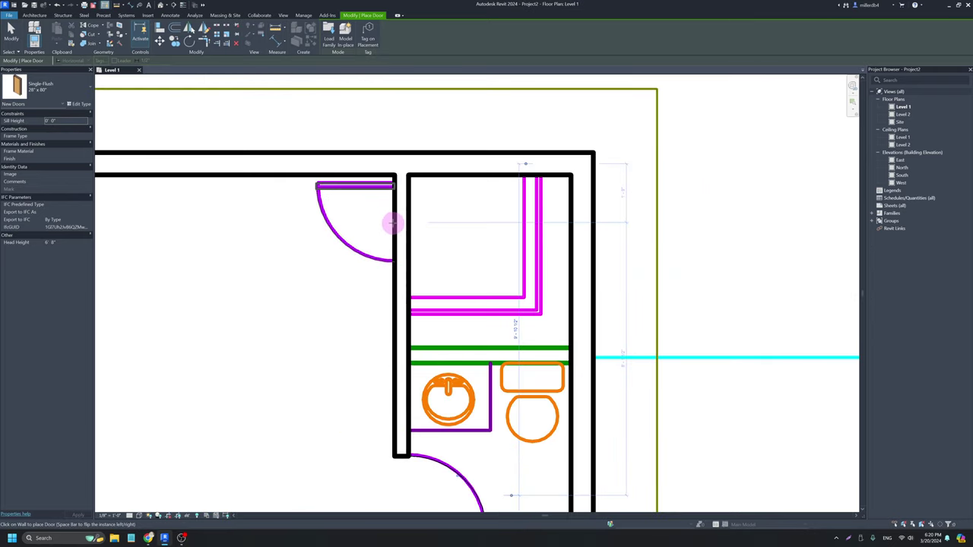
{"action": "left_click", "coordinate": [393, 223]}
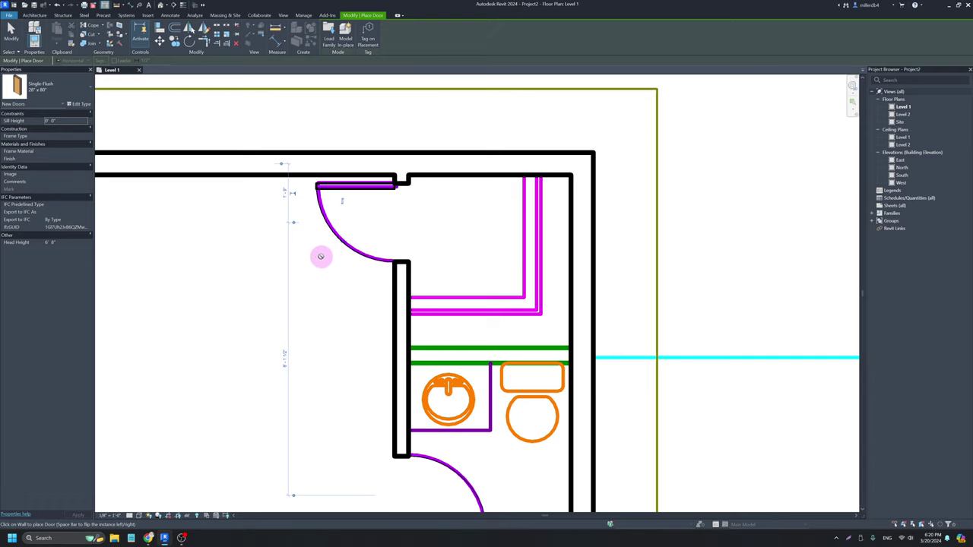
End door placement and nudge the walk-in closet door along its wall to line up with the linked door symbol.
{"action": "key", "text": "Escape"}
{"action": "left_click", "coordinate": [348, 248]}
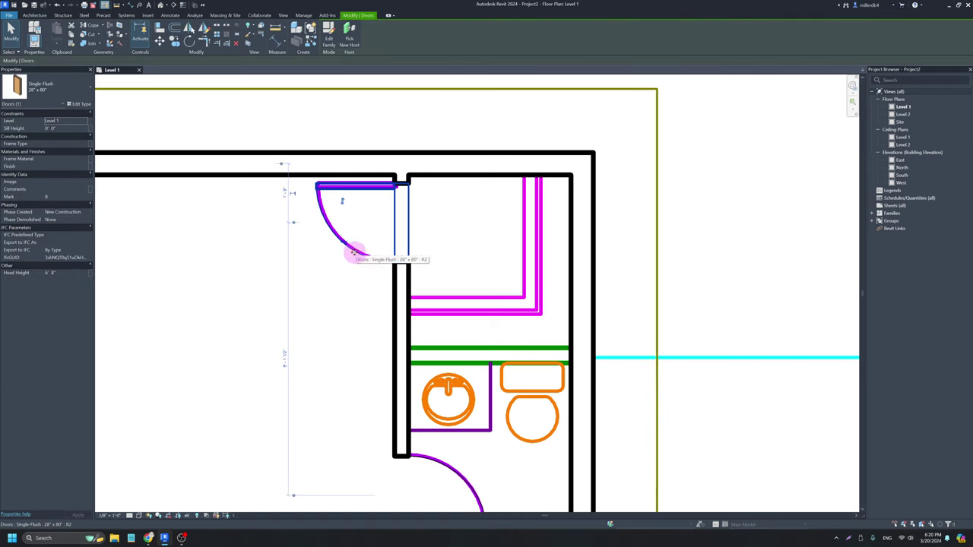
{"action": "key", "text": "Up"}
{"action": "key", "text": "Up"}
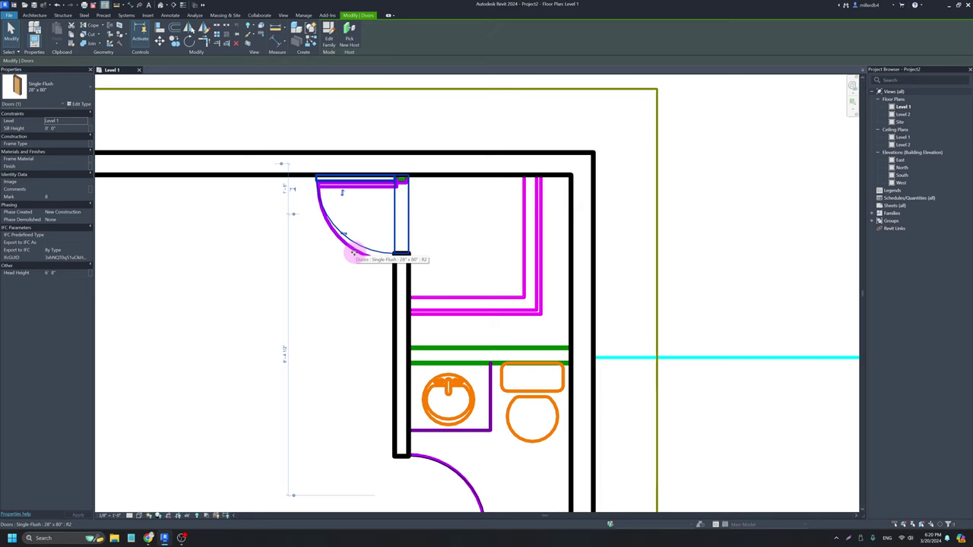
{"action": "key", "text": "Down"}
{"action": "key", "text": "Down"}
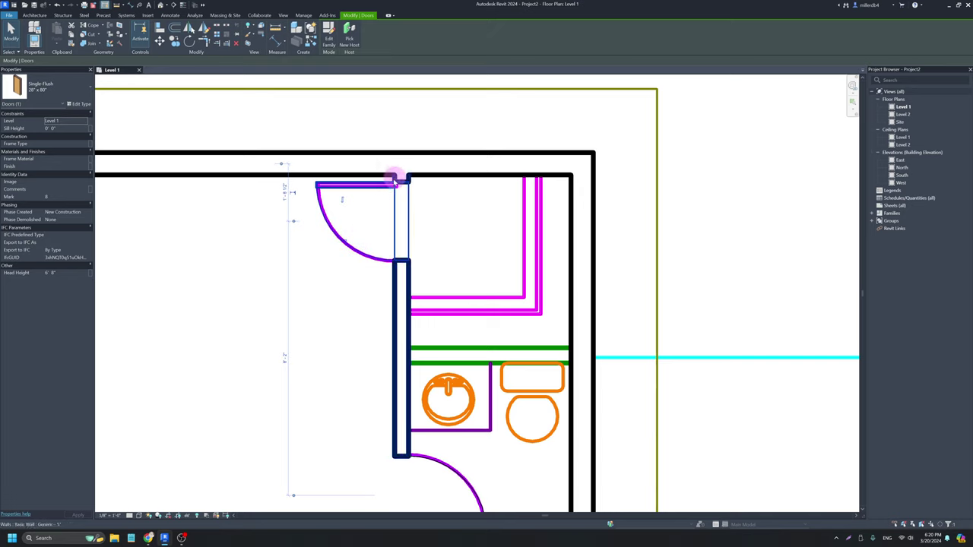
{"action": "left_click", "coordinate": [283, 292]}
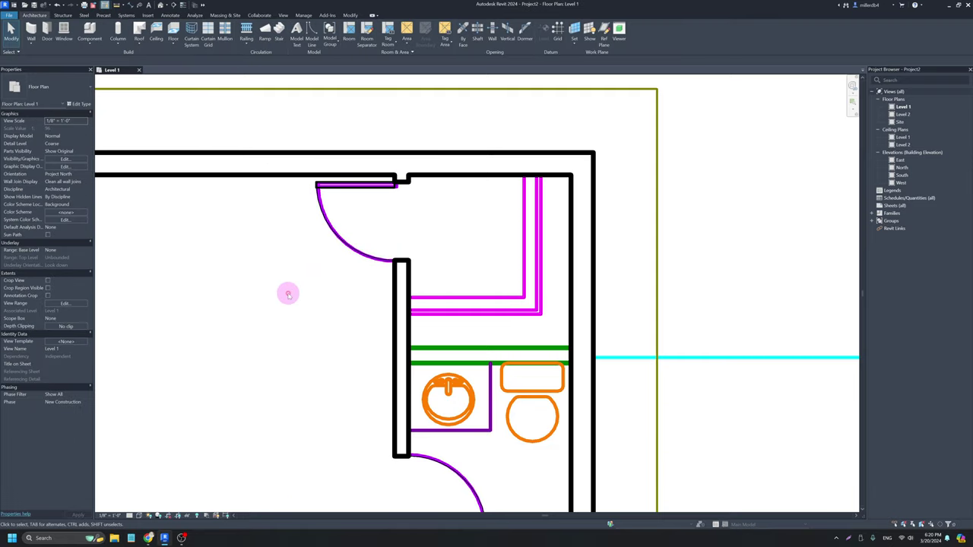
Check which door types are loaded in the project for placement, and leave the Door command without placing one.
{"action": "scroll", "coordinate": [295, 299], "scroll_direction": "down", "scroll_amount": 4}
{"action": "scroll", "coordinate": [332, 357], "scroll_direction": "down", "scroll_amount": 3}
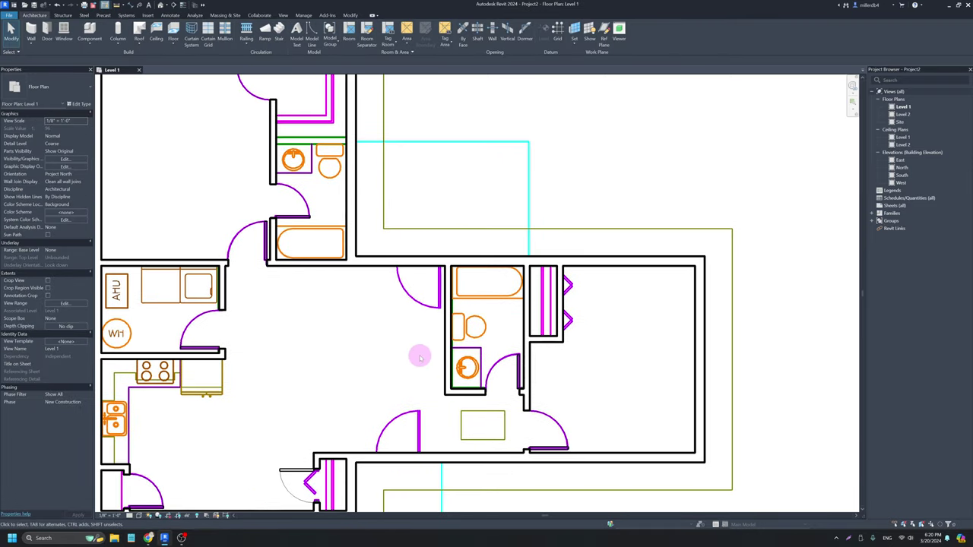
{"action": "scroll", "coordinate": [357, 427], "scroll_direction": "down", "scroll_amount": 3}
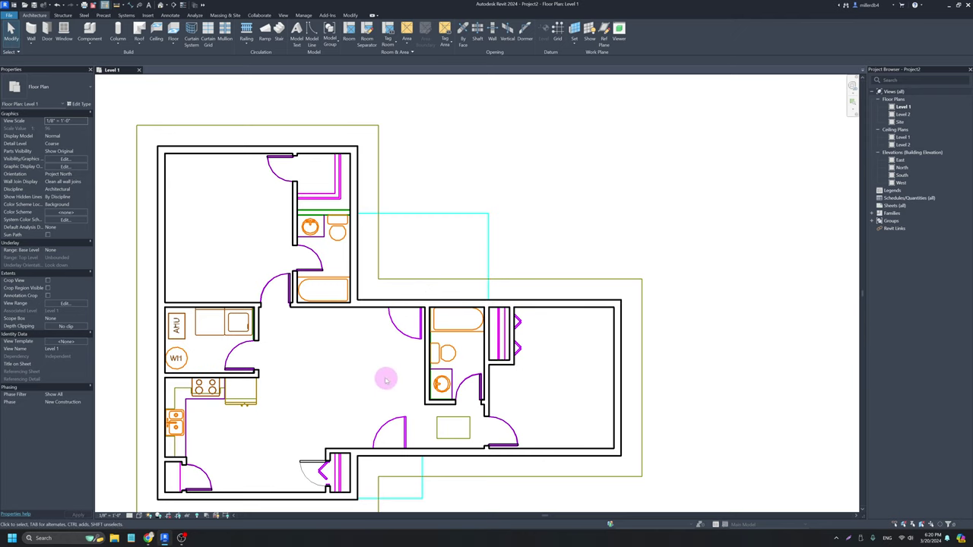
{"action": "left_click", "coordinate": [47, 32]}
{"action": "left_click", "coordinate": [48, 89]}
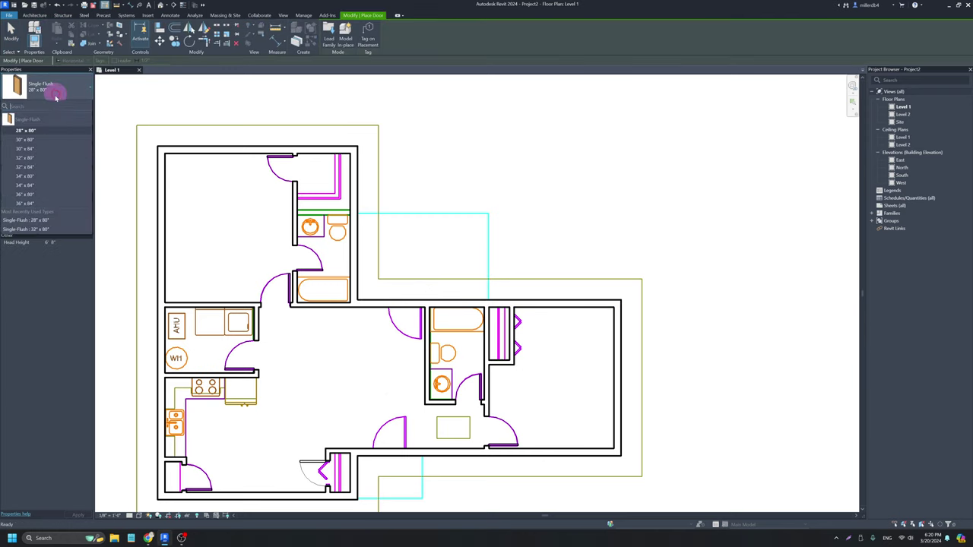
{"action": "mouse_move", "coordinate": [31, 195]}
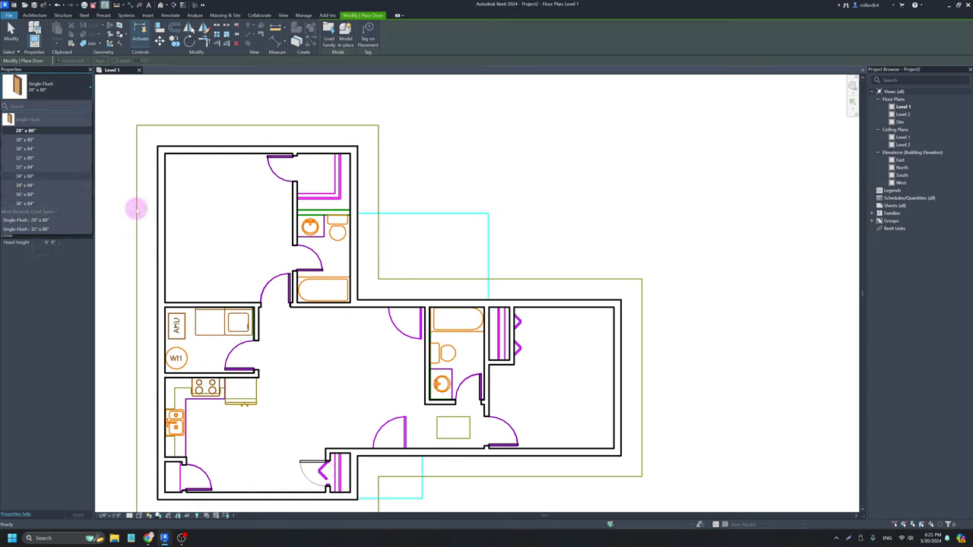
{"action": "left_click", "coordinate": [137, 209]}
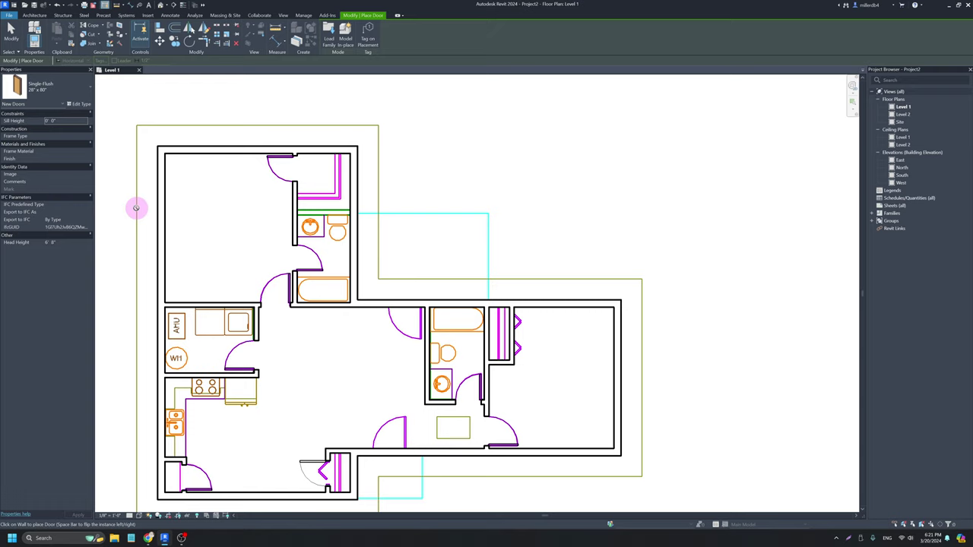
{"action": "key", "text": "Escape"}
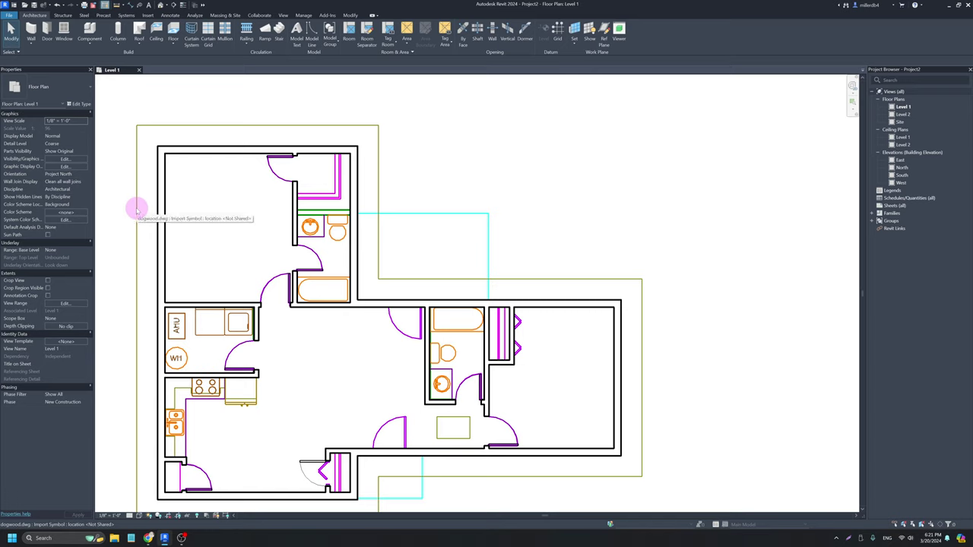
Find the Find in Project Browser command in the keyboard shortcut settings and remove its assigned shortcut.
{"action": "key", "text": "k"}
{"action": "key", "text": "s"}
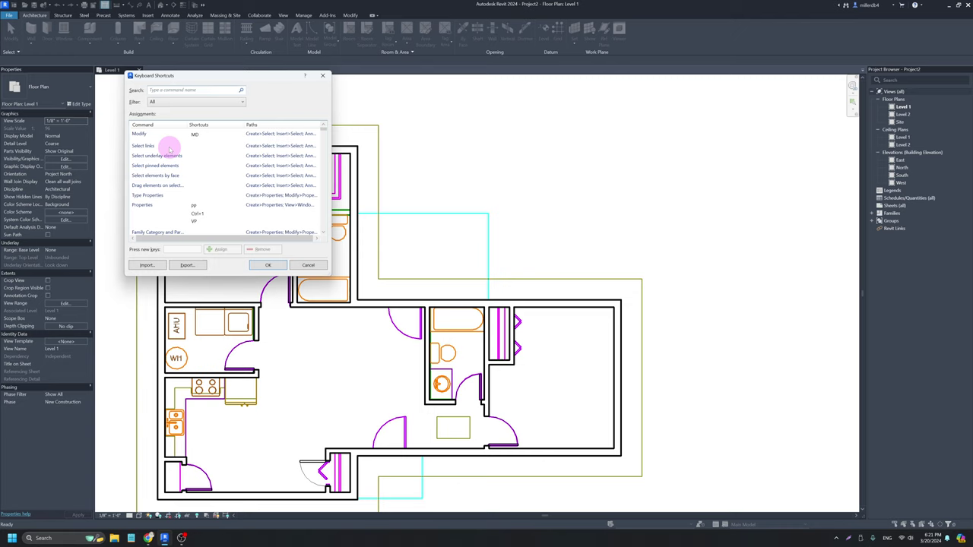
{"action": "left_click", "coordinate": [176, 90]}
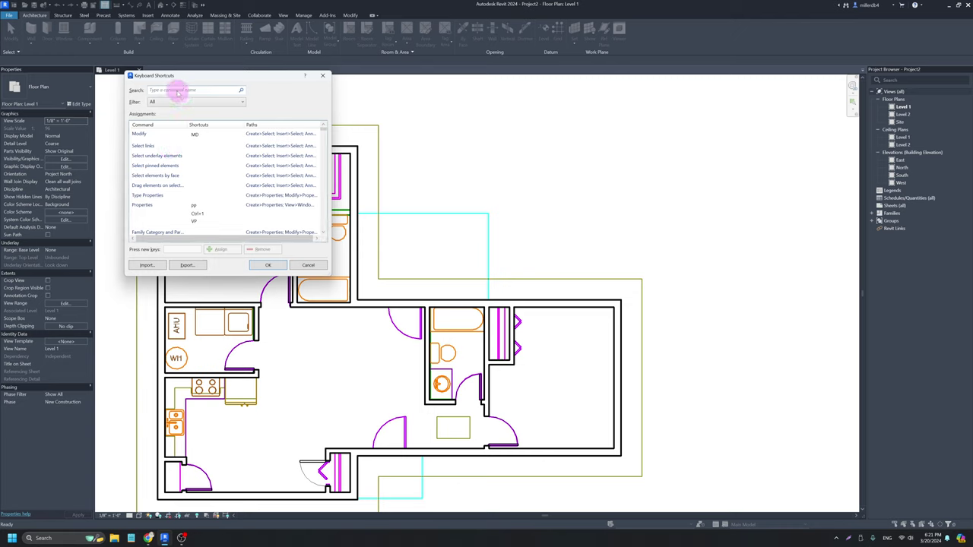
{"action": "type", "text": "find"}
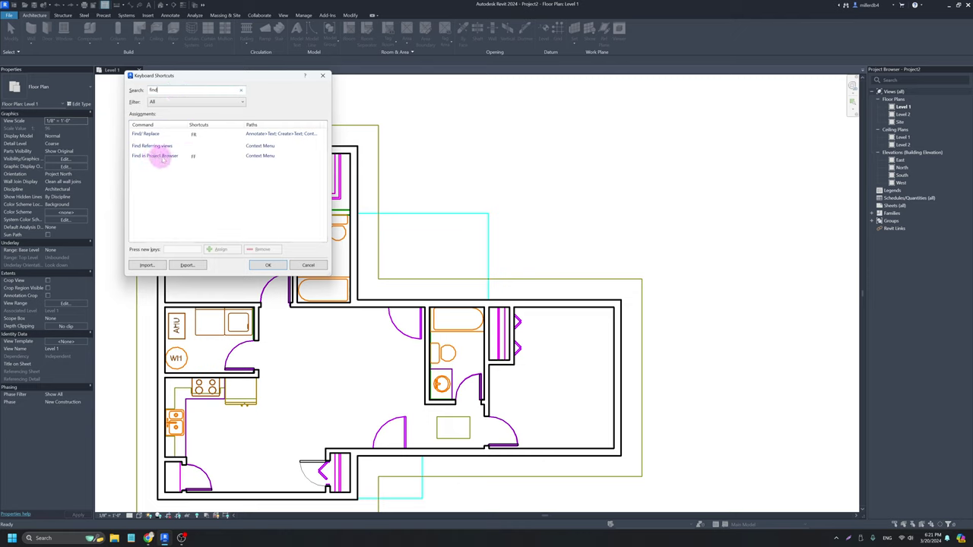
{"action": "left_click", "coordinate": [191, 157]}
{"action": "left_click", "coordinate": [196, 157]}
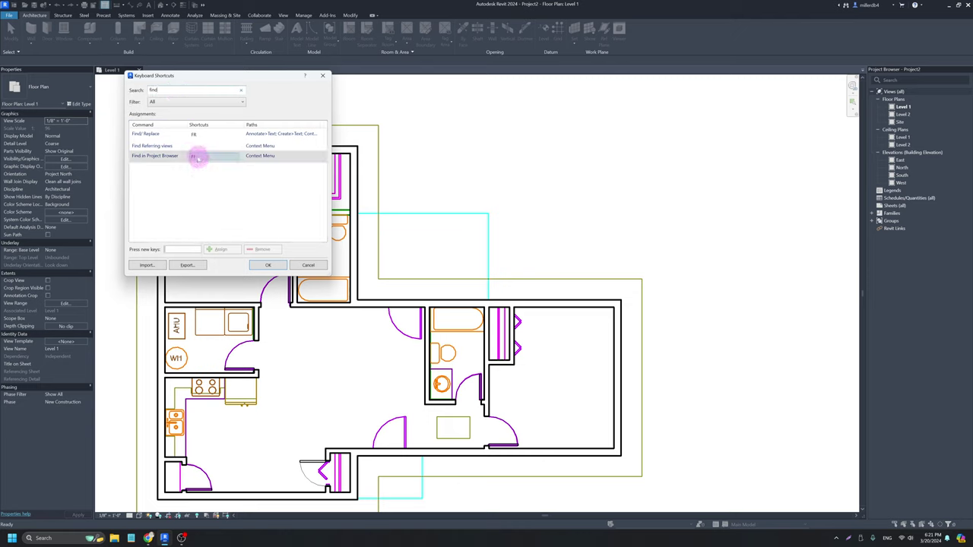
{"action": "left_click", "coordinate": [196, 157]}
{"action": "left_click", "coordinate": [262, 250]}
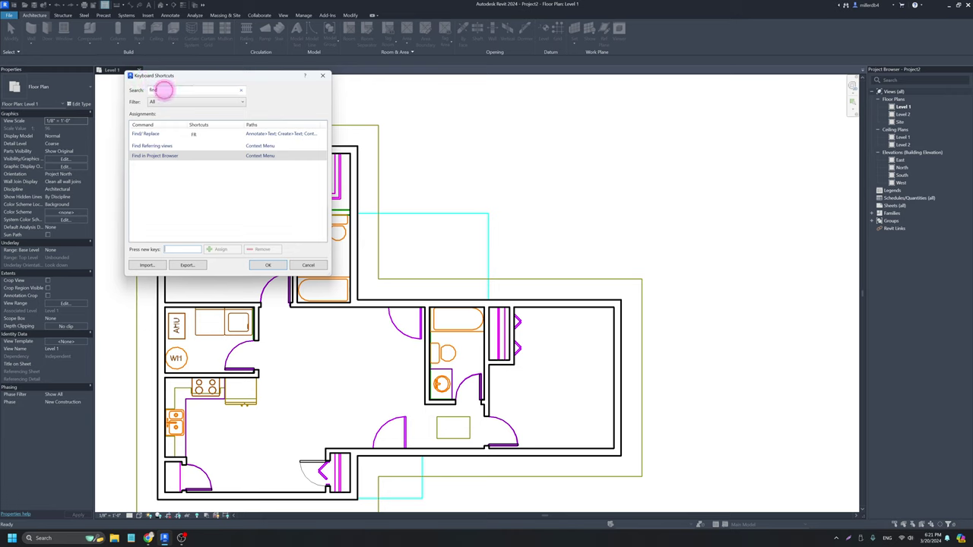
Find the Load Autodesk Family command in the shortcut settings and assign it the shortcut FF.
{"action": "left_click_drag", "start_coordinate": [160, 90], "coordinate": [145, 90]}
{"action": "type", "text": "loa"}
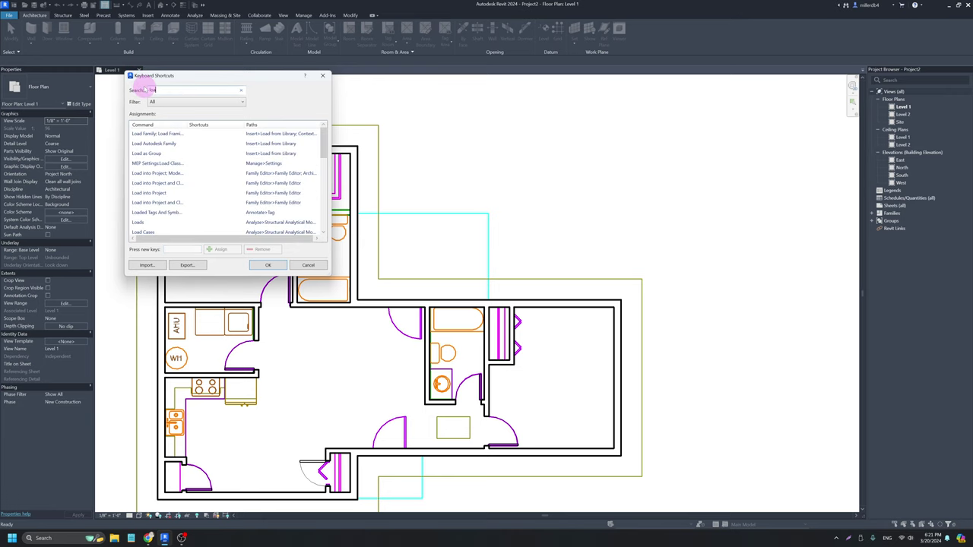
{"action": "type", "text": "d auto"}
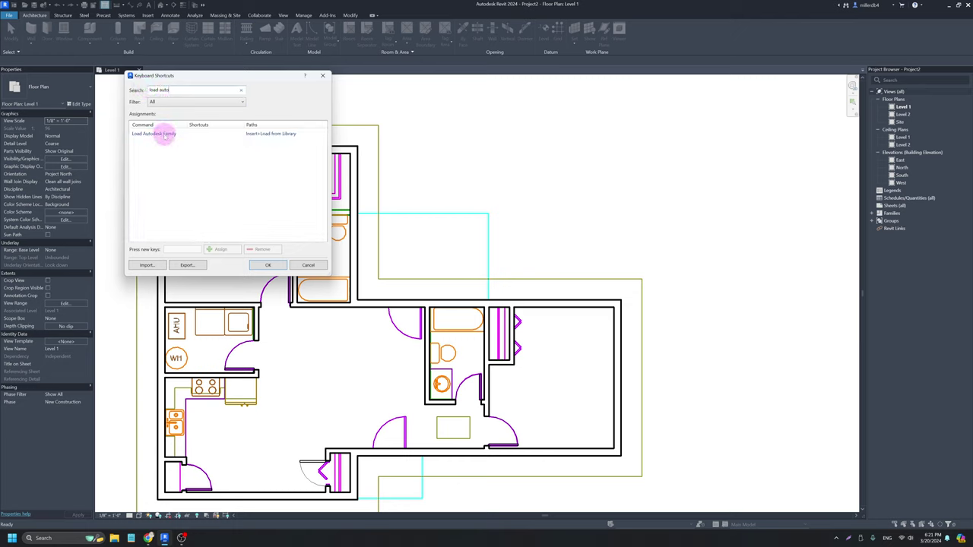
{"action": "left_click", "coordinate": [168, 134]}
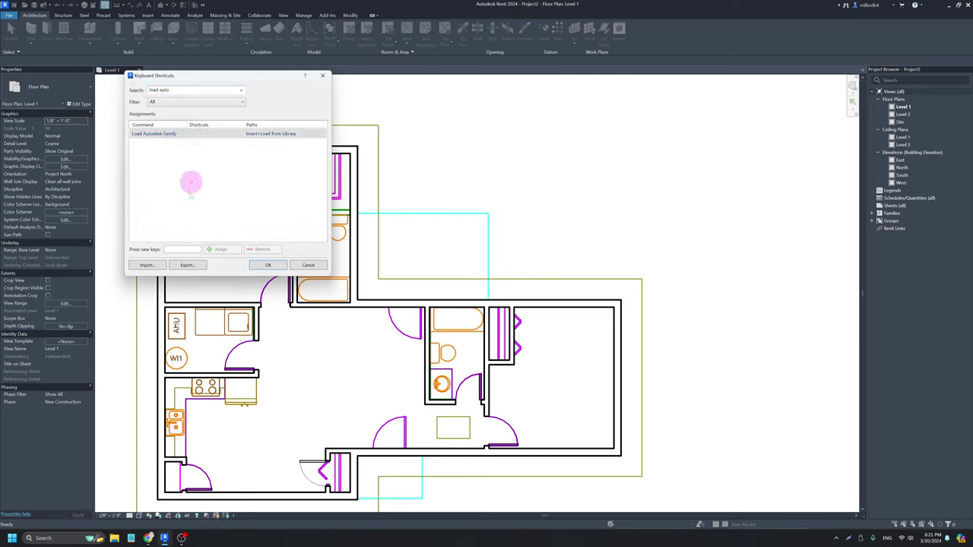
{"action": "left_click", "coordinate": [183, 249]}
{"action": "type", "text": "FF"}
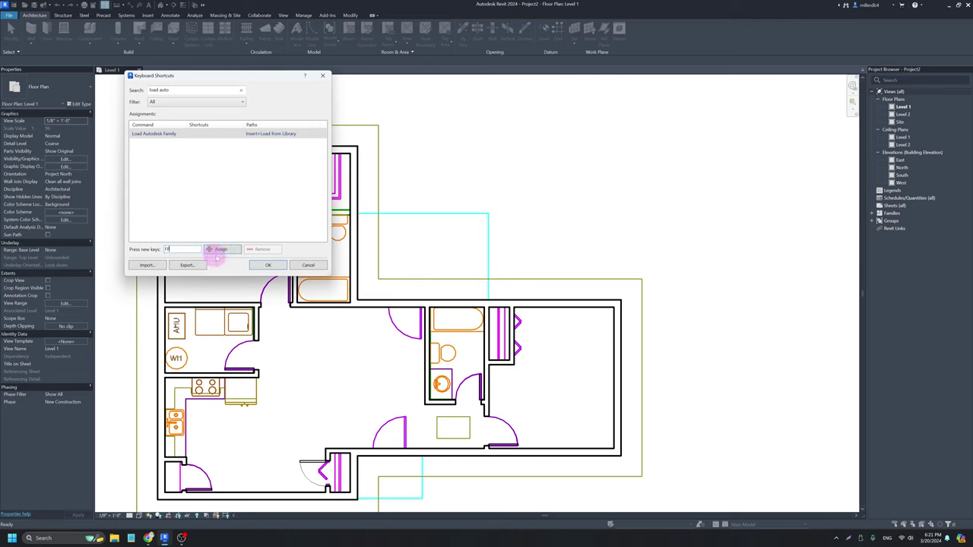
{"action": "left_click", "coordinate": [223, 249]}
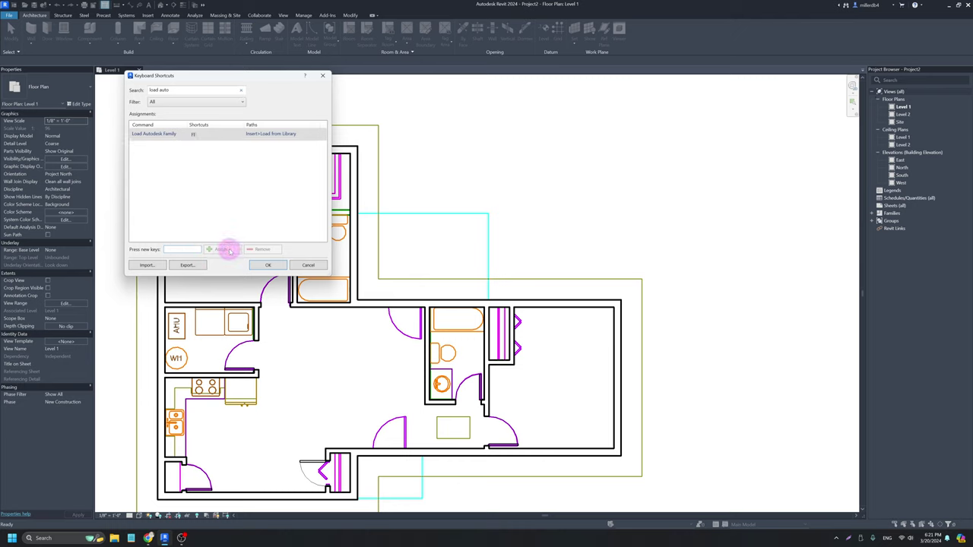
Apply the keyboard shortcut changes and test FF by opening the Load Autodesk Family dialog, closing it without loading anything.
{"action": "left_click", "coordinate": [269, 267]}
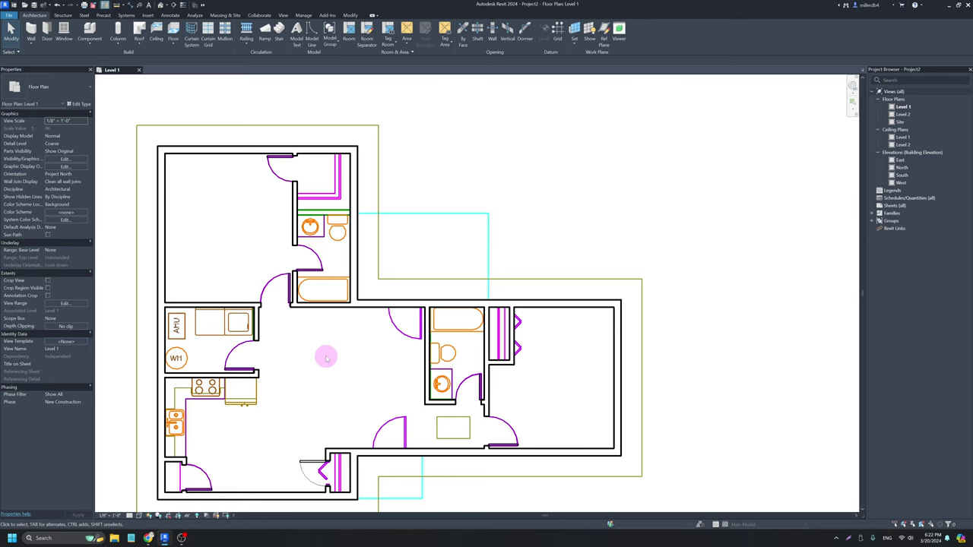
{"action": "key", "text": "f"}
{"action": "key", "text": "f"}
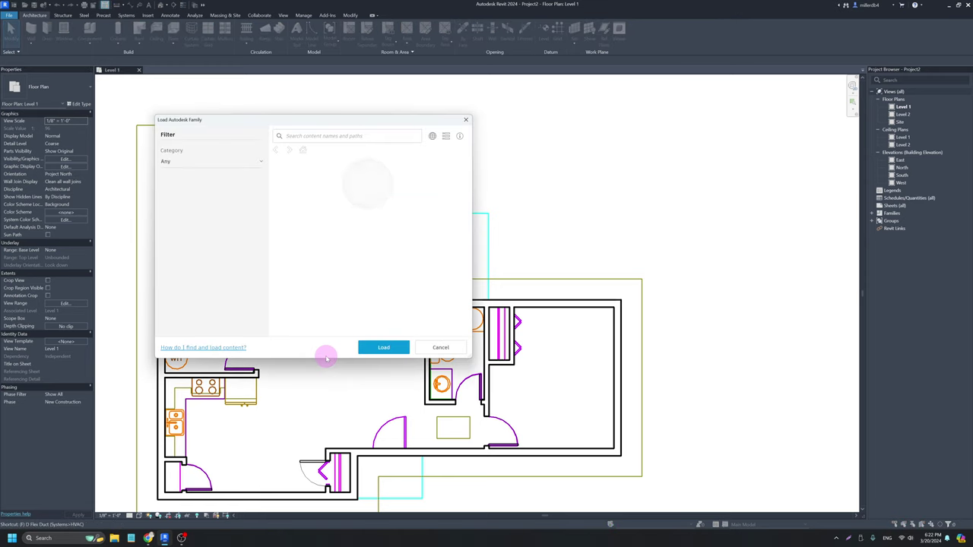
{"action": "left_click", "coordinate": [466, 120]}
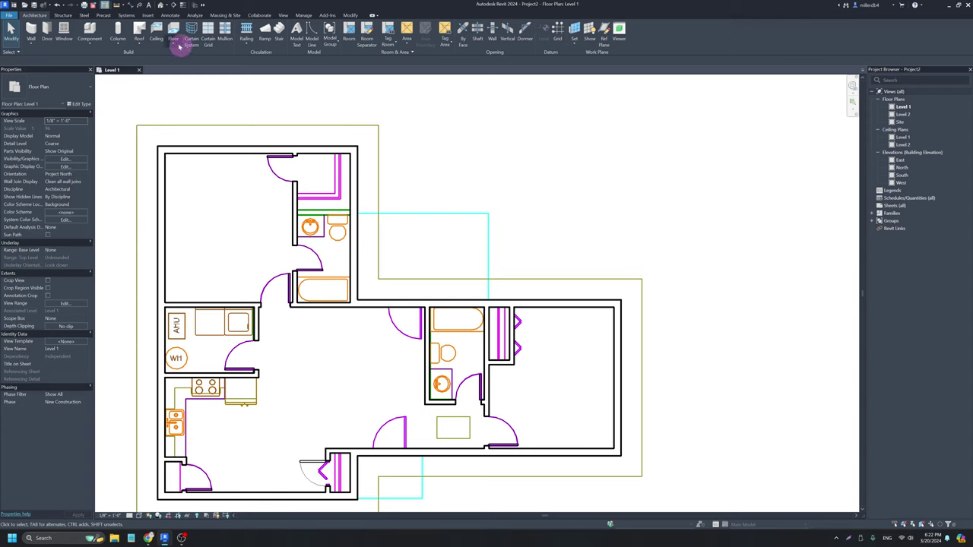
Check the shortcut listed for the Load Autodesk Family command and dismiss the Precast families warning.
{"action": "left_click", "coordinate": [149, 15]}
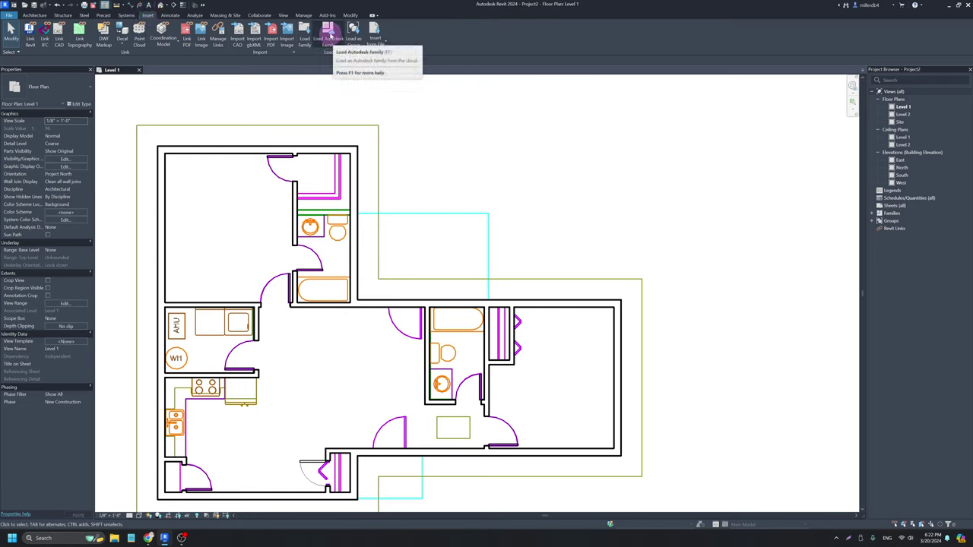
{"action": "left_click", "coordinate": [34, 15]}
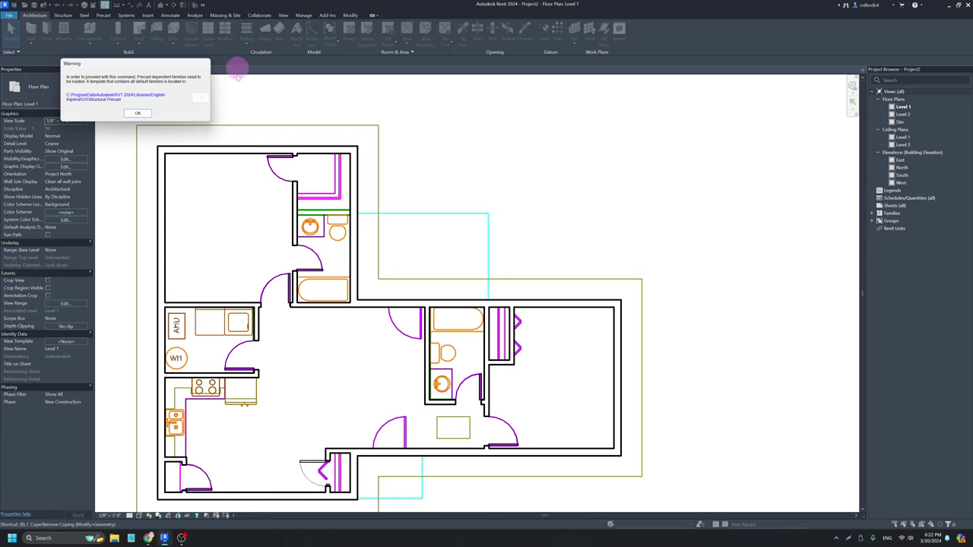
{"action": "left_click", "coordinate": [138, 112]}
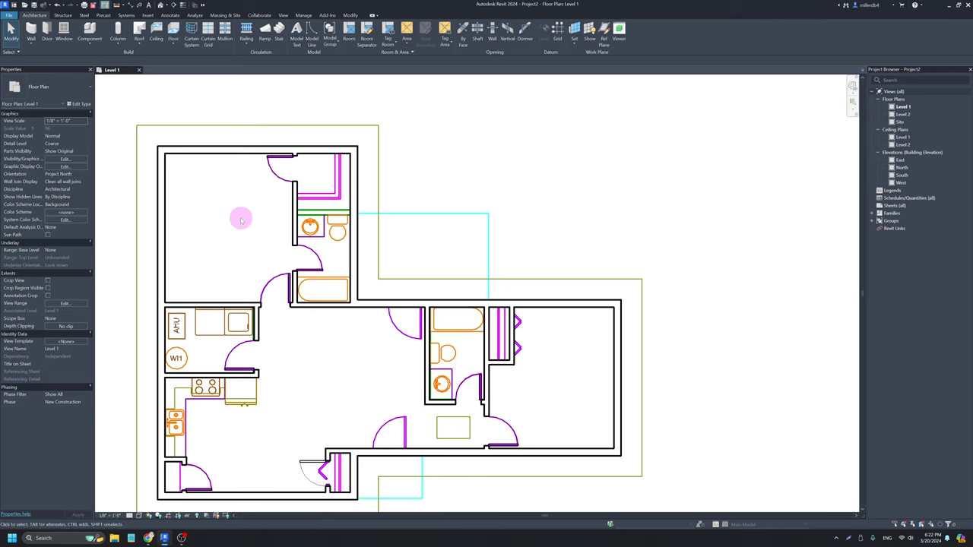
Load the Door-Exterior-Single-Entry-Half Arch Glass-Wood_Clad family from the Doors library with its 36" x 80" type.
{"action": "key", "text": "f"}
{"action": "key", "text": "a"}
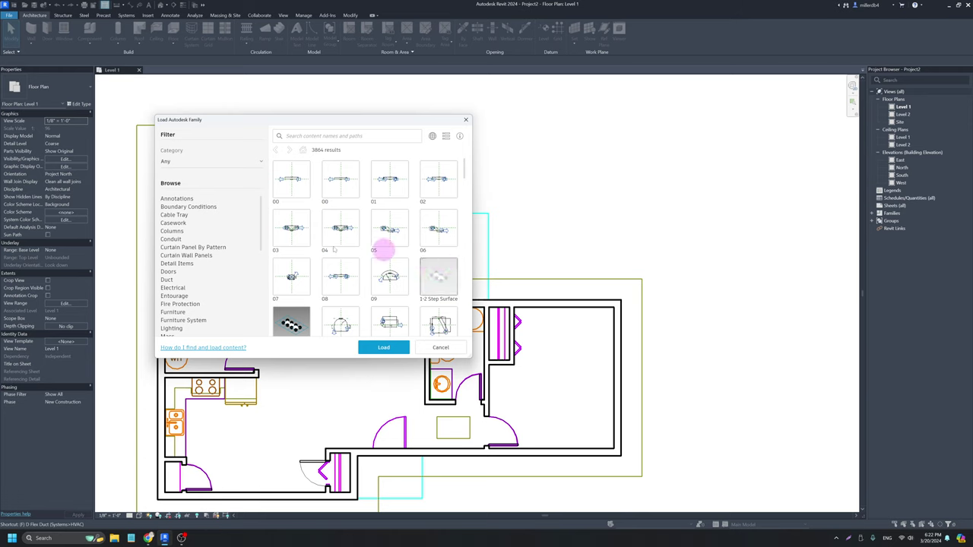
{"action": "double_click", "coordinate": [168, 272]}
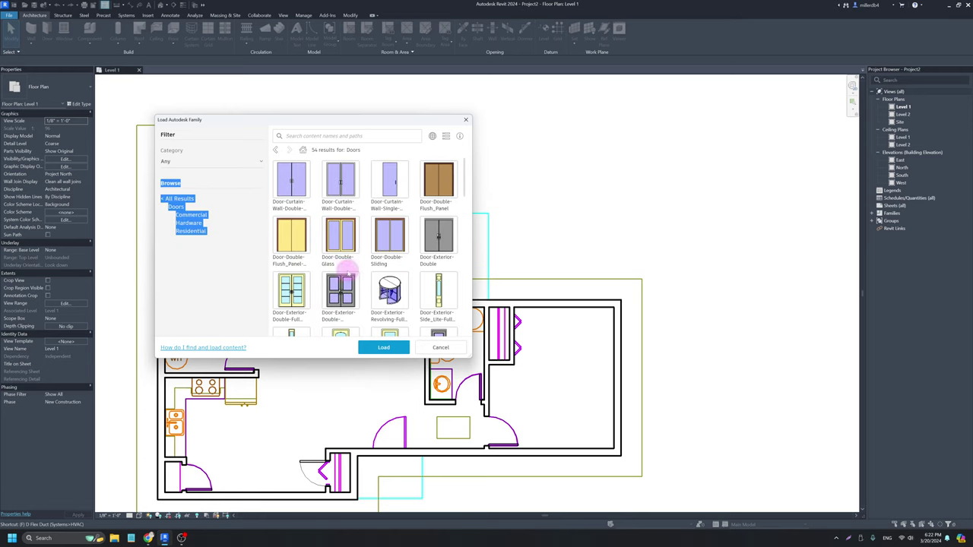
{"action": "scroll", "coordinate": [342, 275], "scroll_direction": "down", "scroll_amount": 2}
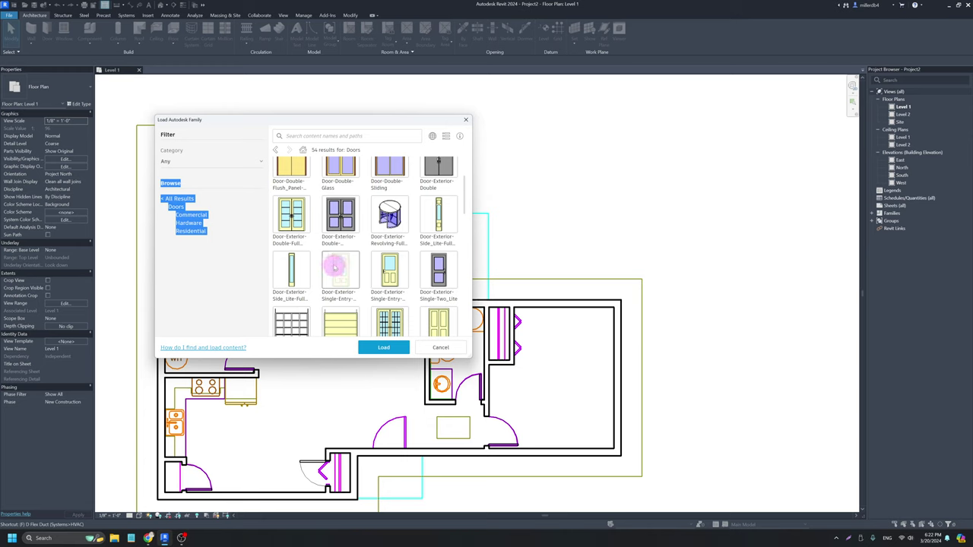
{"action": "left_click", "coordinate": [334, 265]}
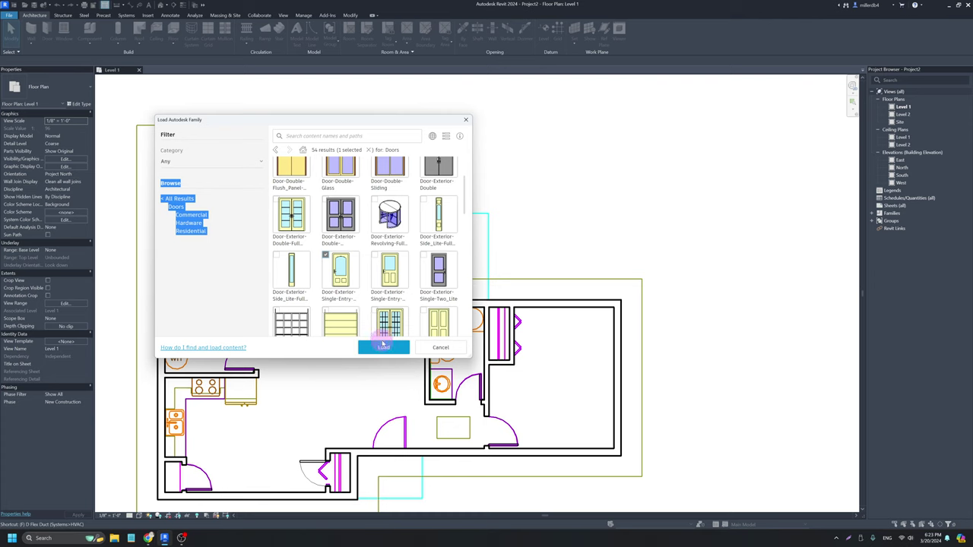
{"action": "left_click", "coordinate": [382, 346]}
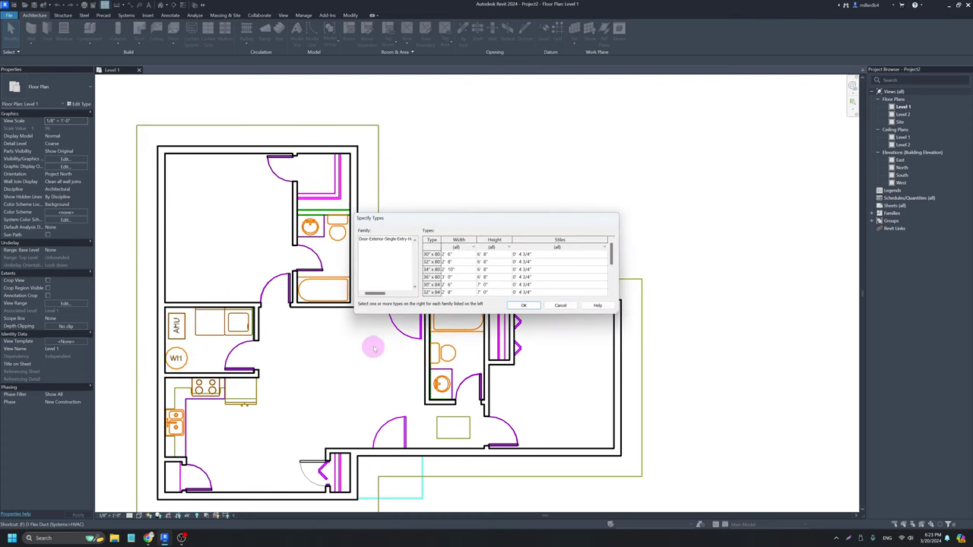
{"action": "left_click", "coordinate": [433, 278]}
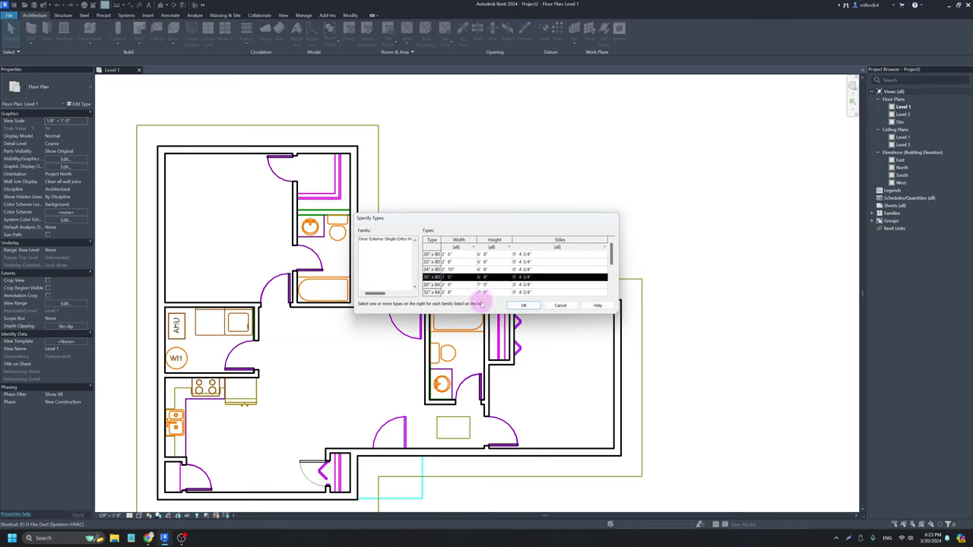
{"action": "left_click", "coordinate": [523, 305]}
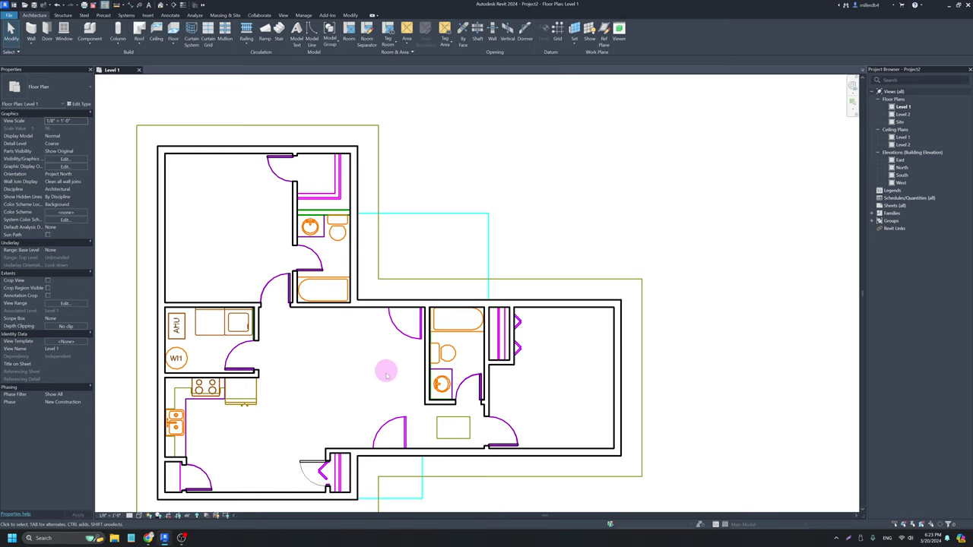
Place 36" x 80" half-arch glass entry doors at the linked door symbols in the north and south exterior walls of the living area.
{"action": "key", "text": "d"}
{"action": "key", "text": "r"}
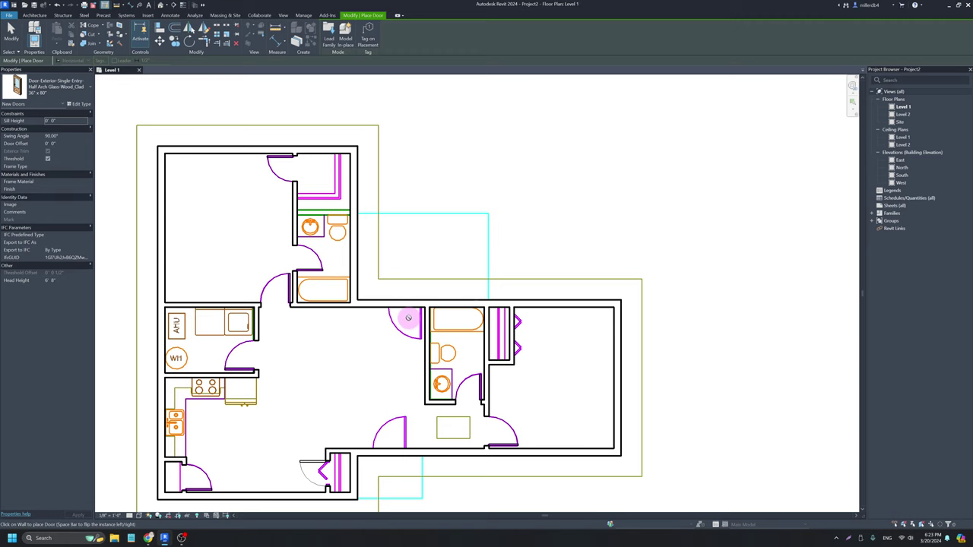
{"action": "scroll", "coordinate": [407, 310], "scroll_direction": "up", "scroll_amount": 3}
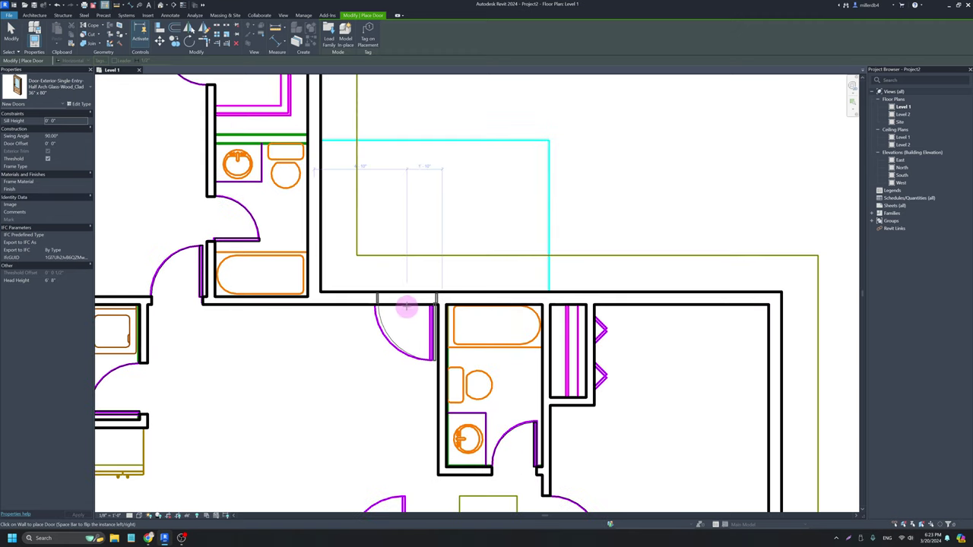
{"action": "left_click", "coordinate": [404, 308]}
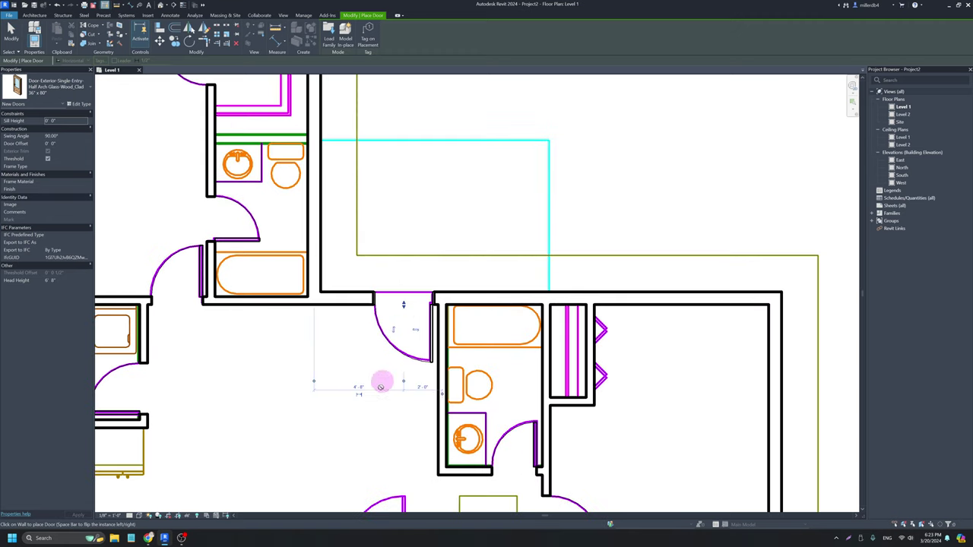
{"action": "scroll", "coordinate": [382, 383], "scroll_direction": "down", "scroll_amount": 2}
{"action": "scroll", "coordinate": [387, 424], "scroll_direction": "up", "scroll_amount": 2}
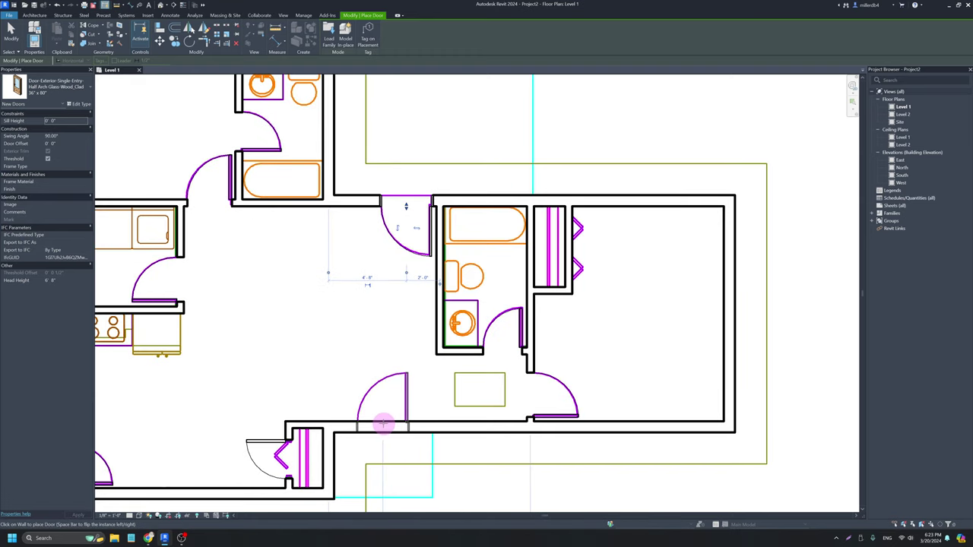
{"action": "left_click", "coordinate": [384, 425]}
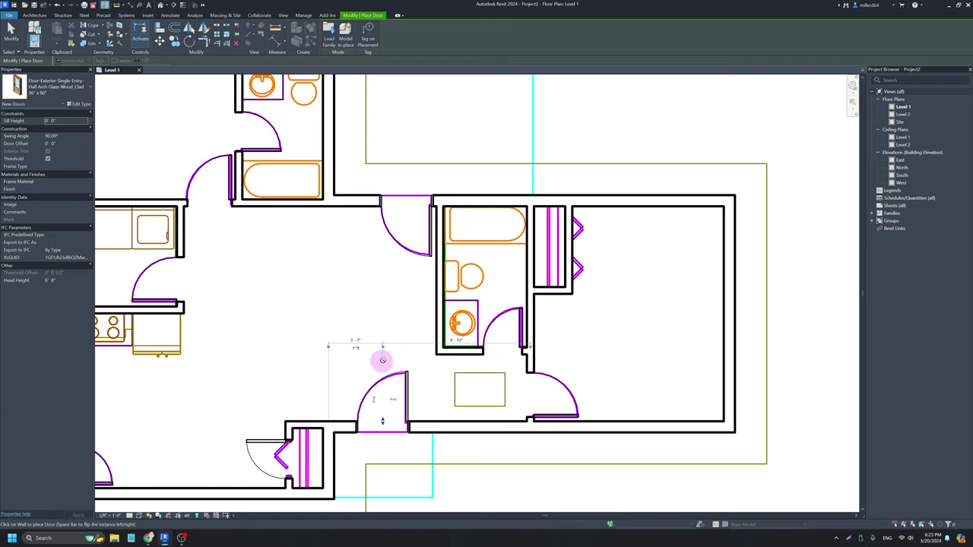
{"action": "scroll", "coordinate": [380, 361], "scroll_direction": "down", "scroll_amount": 2}
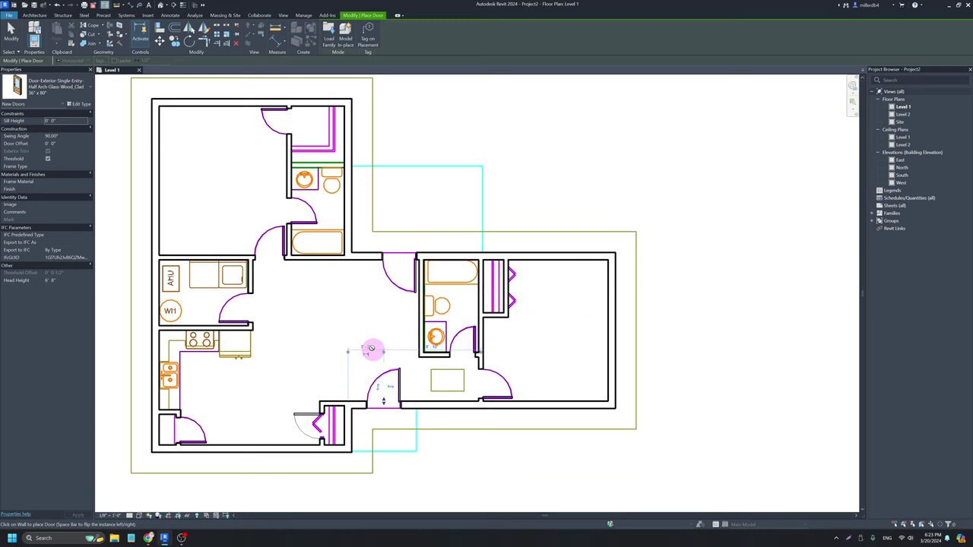
{"action": "key", "text": "Escape"}
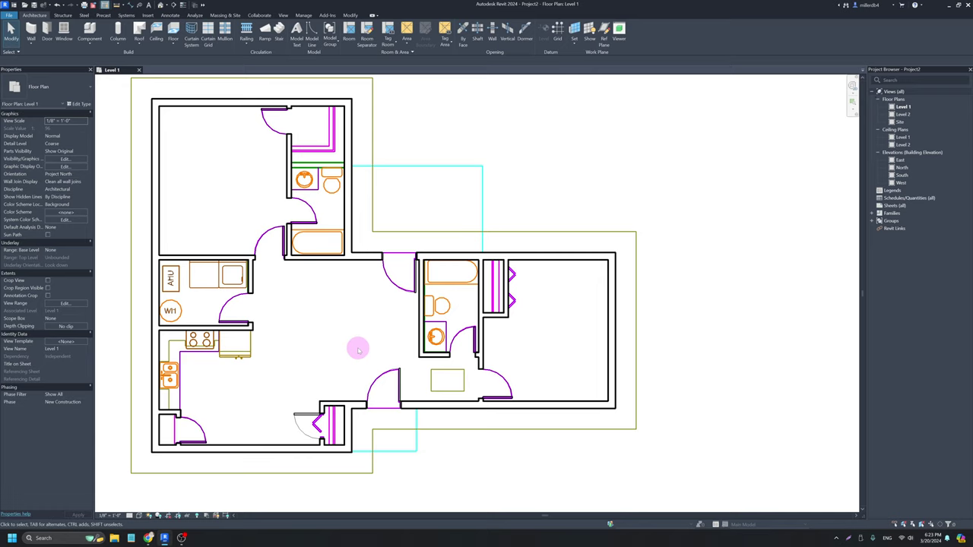
Load the Door-Interior-Double-Sliding 2_Panel-Wood family from the Doors library with its 48" x 80" type.
{"action": "key", "text": "d"}
{"action": "key", "text": "r"}
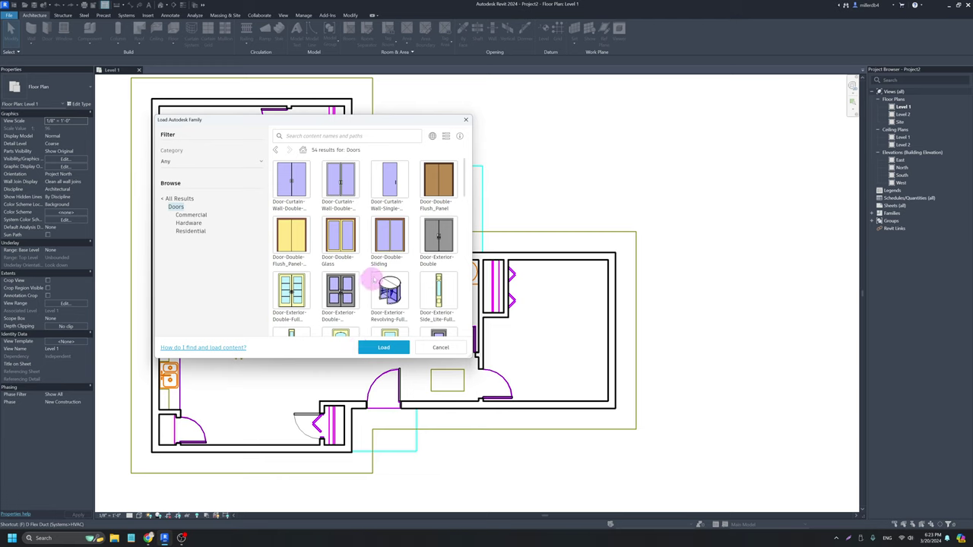
{"action": "scroll", "coordinate": [374, 253], "scroll_direction": "down", "scroll_amount": 3}
{"action": "scroll", "coordinate": [372, 253], "scroll_direction": "down", "scroll_amount": 2}
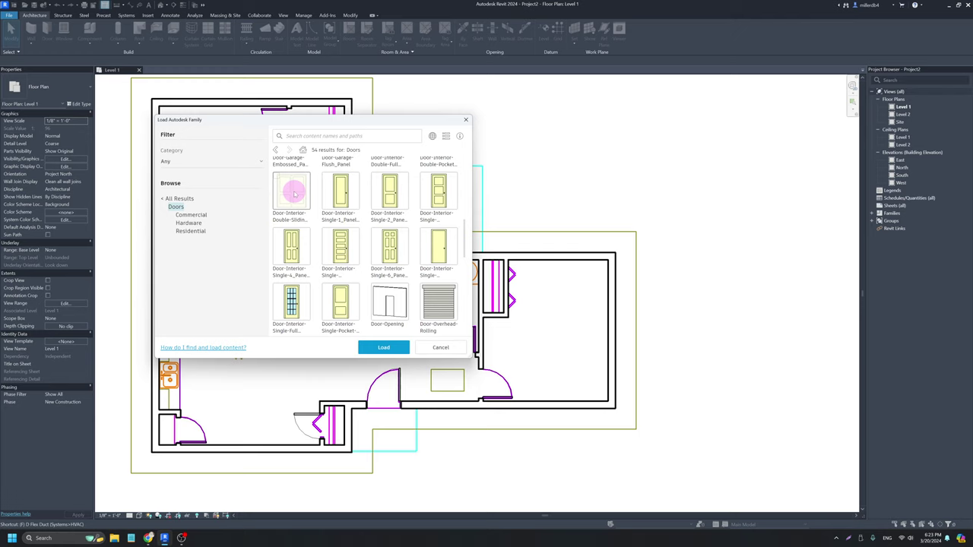
{"action": "left_click", "coordinate": [285, 187]}
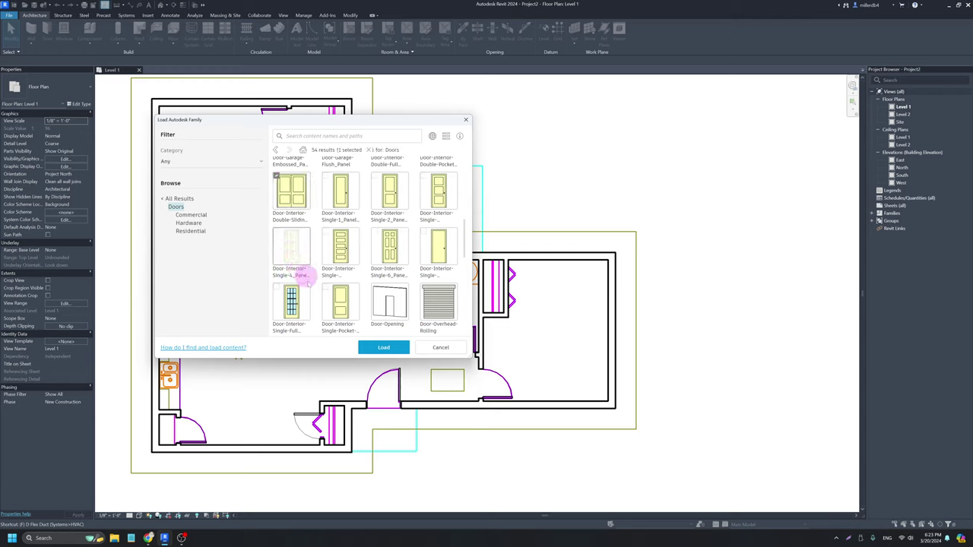
{"action": "left_click", "coordinate": [375, 349]}
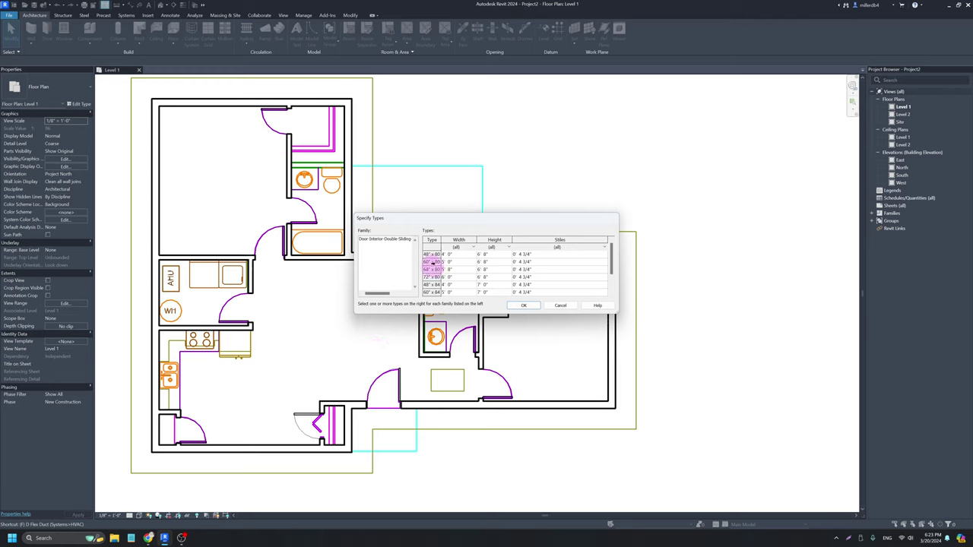
{"action": "left_click_drag", "start_coordinate": [432, 263], "coordinate": [431, 256]}
{"action": "left_click", "coordinate": [432, 255]}
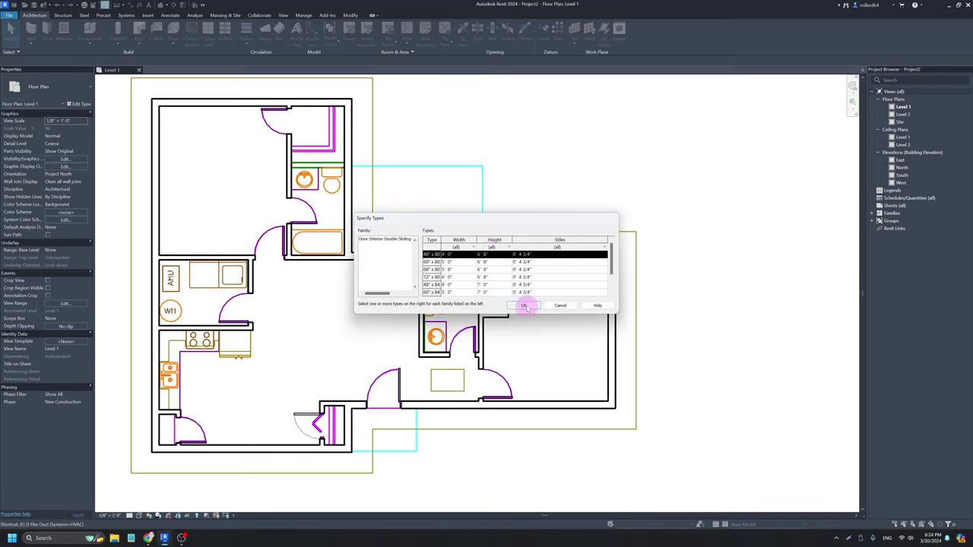
{"action": "left_click", "coordinate": [524, 305]}
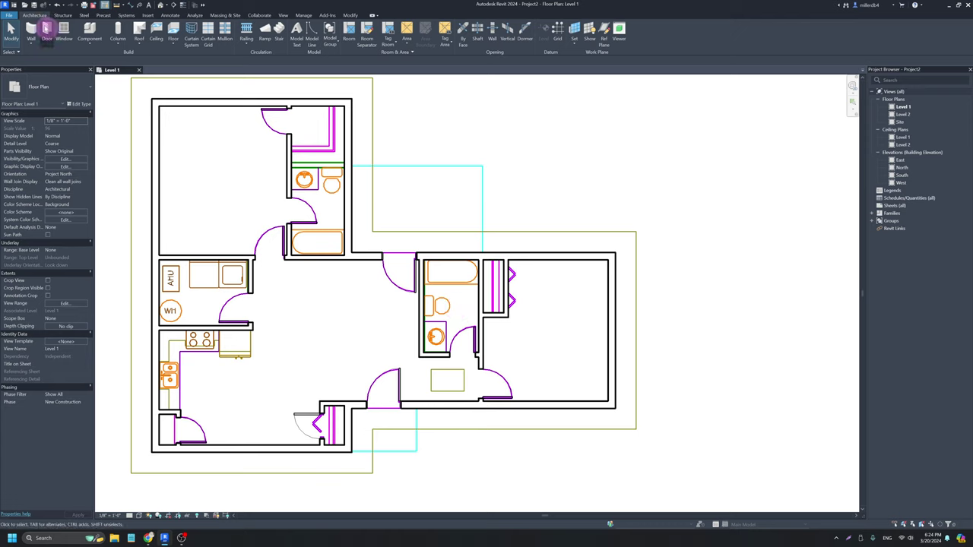
Place a 48" x 80" double sliding door in the east bedroom's closet wall, aligned with the linked bifold symbol.
{"action": "left_click", "coordinate": [45, 28]}
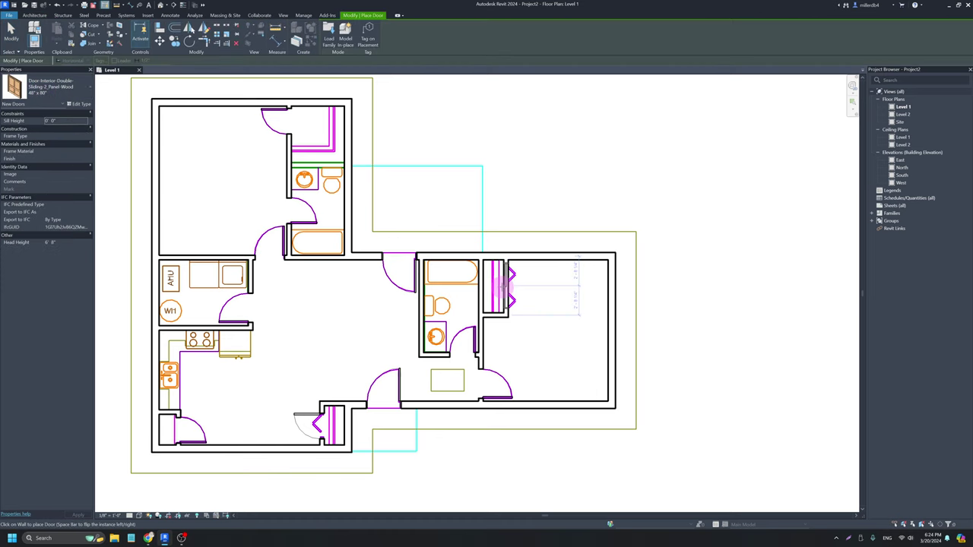
{"action": "scroll", "coordinate": [505, 288], "scroll_direction": "up", "scroll_amount": 3}
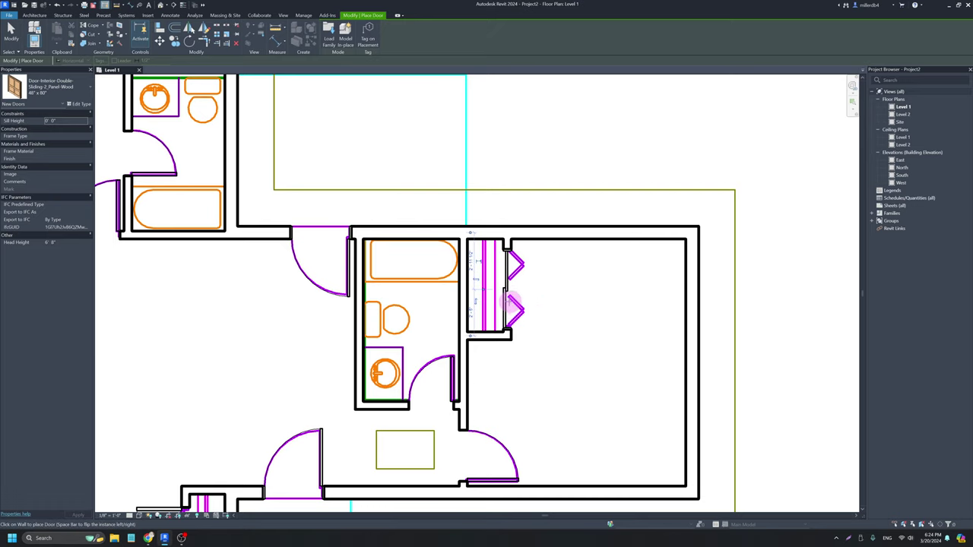
{"action": "left_click", "coordinate": [511, 300]}
{"action": "key", "text": "Escape"}
{"action": "left_click", "coordinate": [511, 300]}
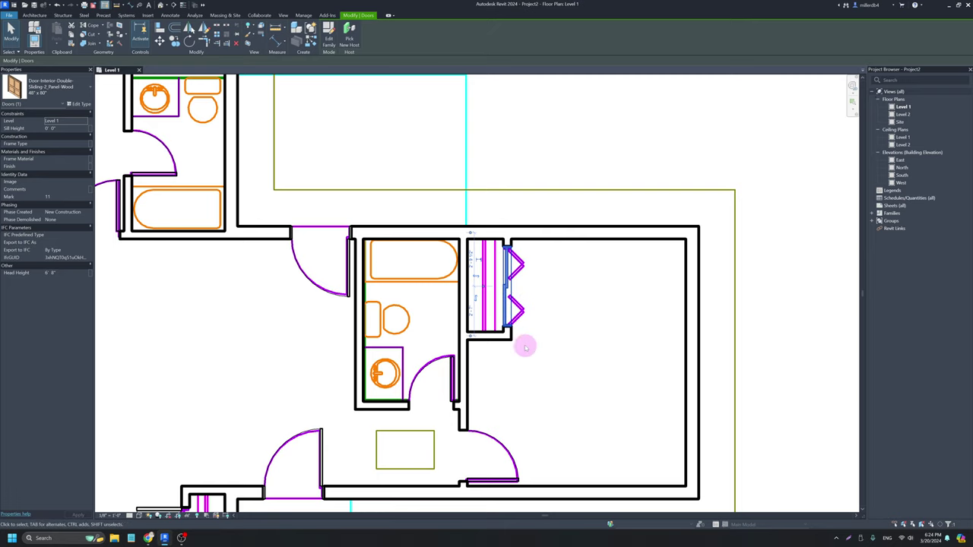
{"action": "scroll", "coordinate": [471, 320], "scroll_direction": "down", "scroll_amount": 5}
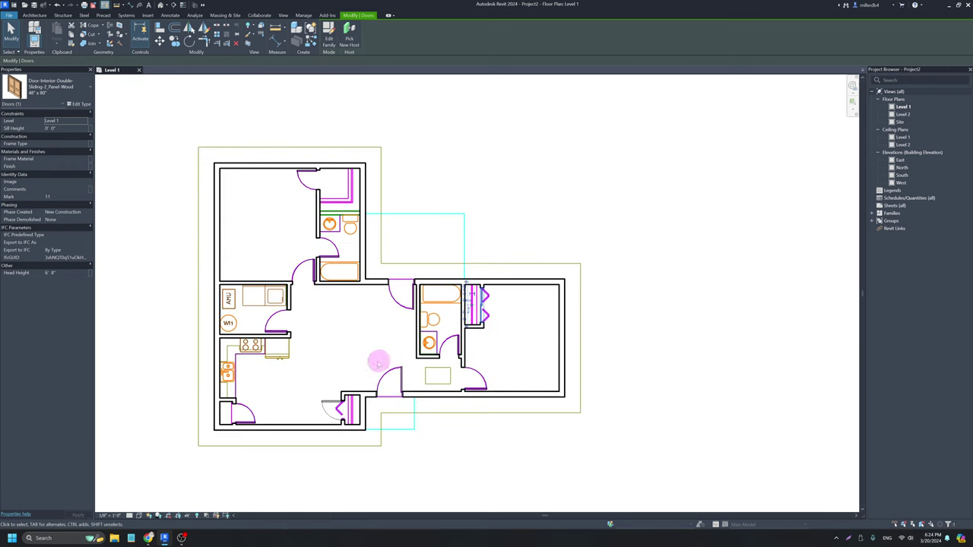
{"action": "middle_click_drag", "start_coordinate": [365, 362], "coordinate": [402, 358]}
{"action": "key", "text": "Escape"}
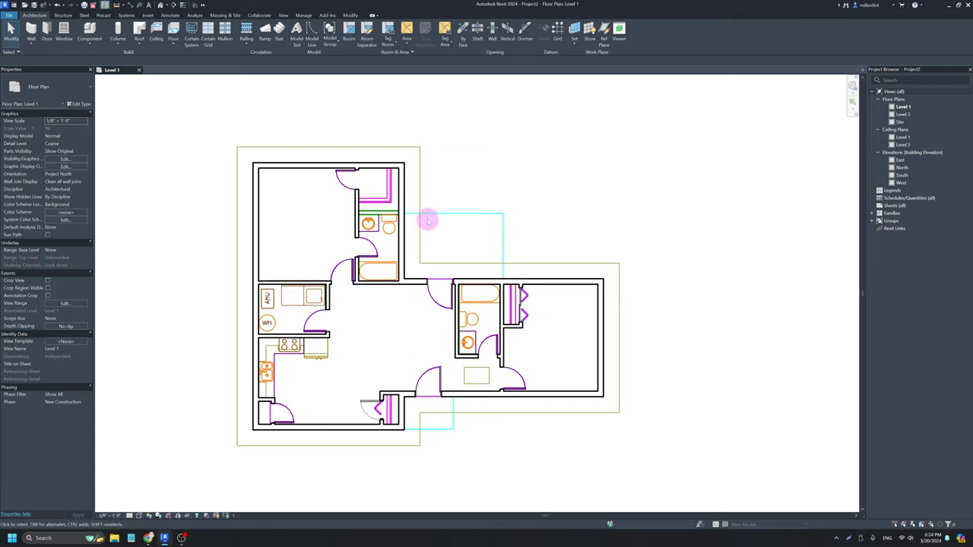
Temporarily hide the dogwood.dwg floor plan to check the modelled walls and doors for gaps, and restore its display.
{"action": "left_click", "coordinate": [422, 216]}
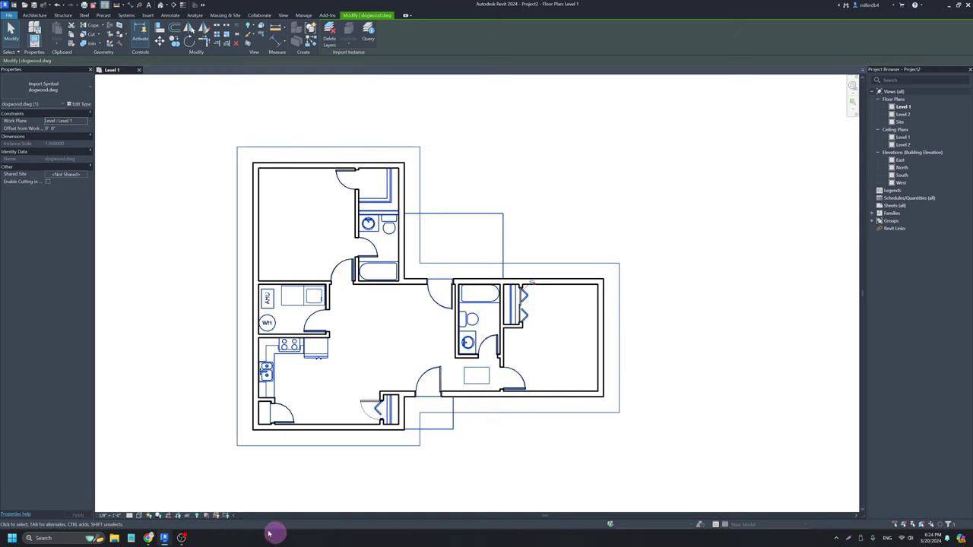
{"action": "left_click", "coordinate": [189, 517]}
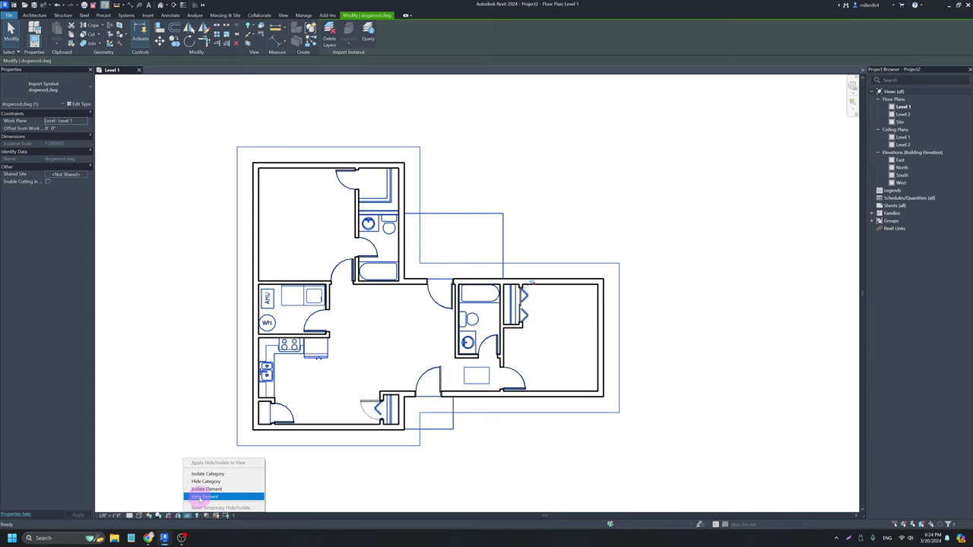
{"action": "left_click", "coordinate": [199, 497]}
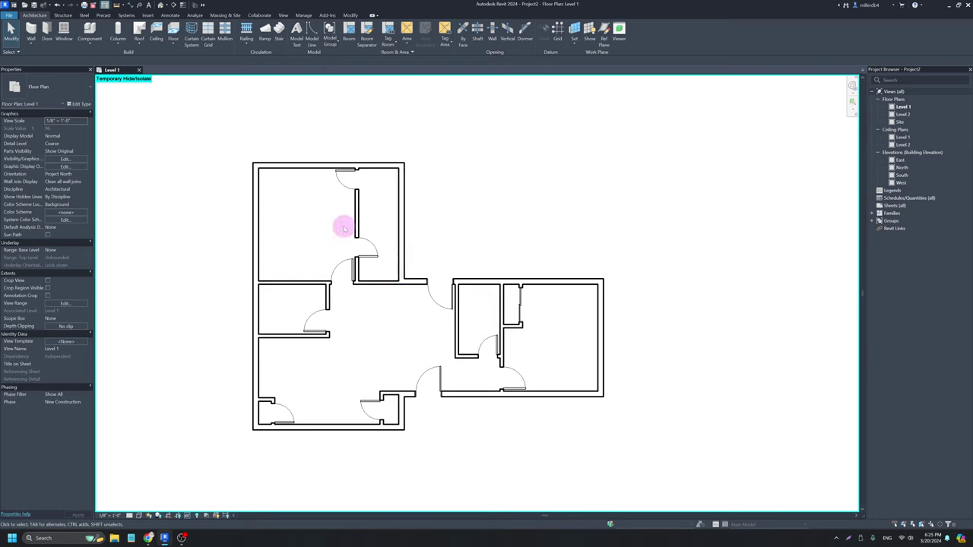
{"action": "left_click", "coordinate": [188, 517]}
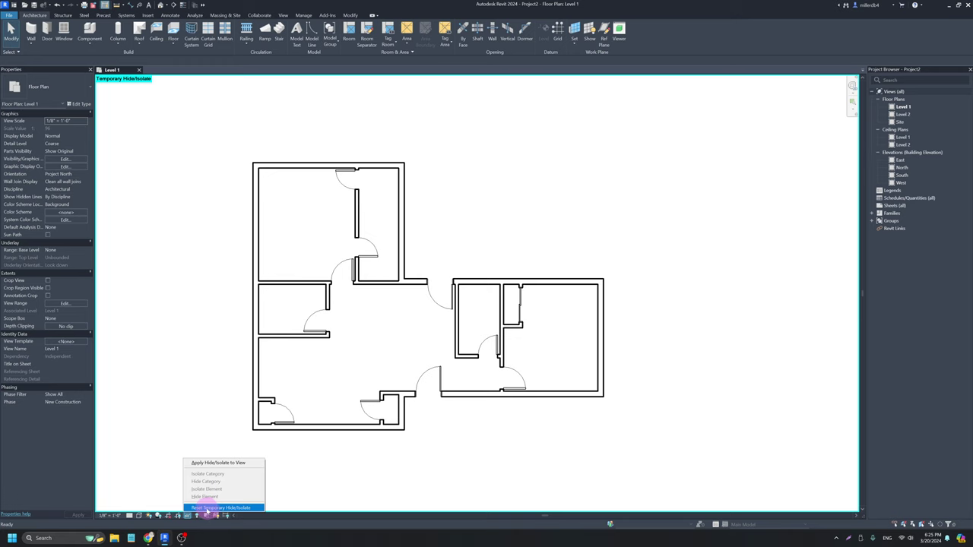
{"action": "left_click", "coordinate": [207, 508]}
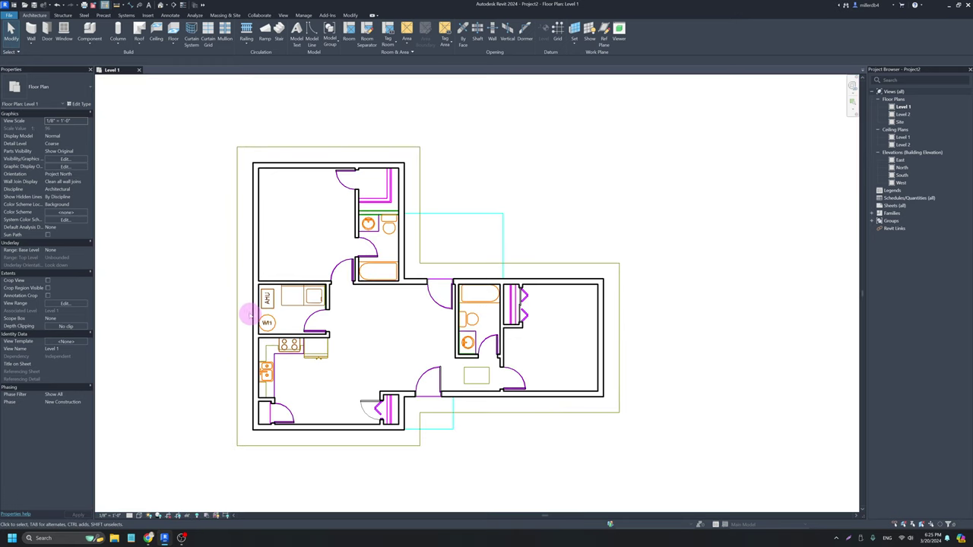
Draw the missing Generic - 5" partition wall between the northwest bedroom's closet and its bathroom, up to Level 2.
{"action": "key", "text": "w"}
{"action": "key", "text": "a"}
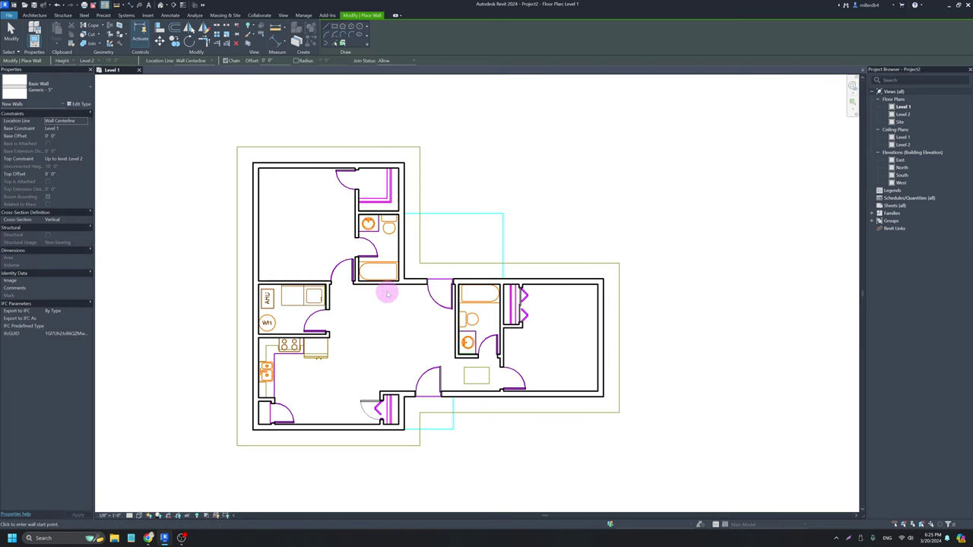
{"action": "key", "text": "Escape"}
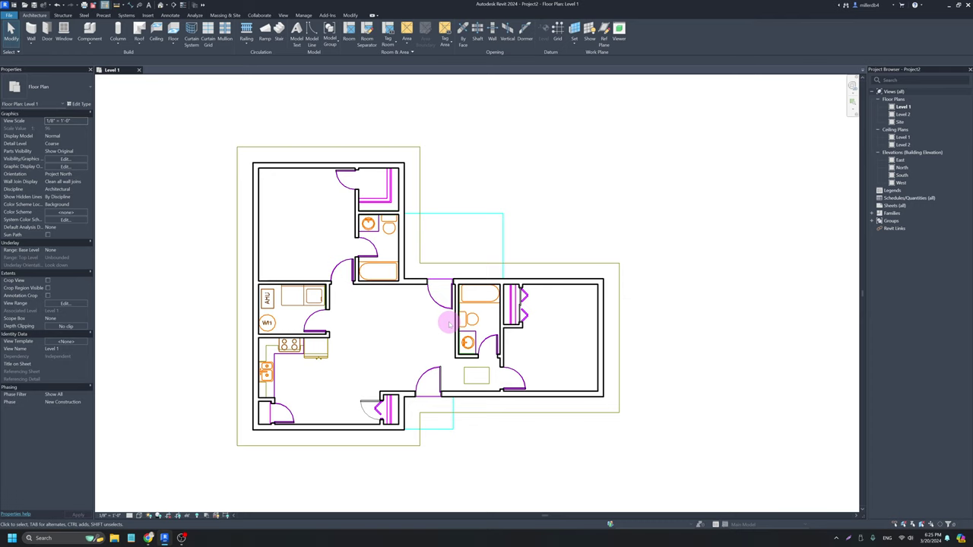
Set the Level 1 floor plan's visual style to Wireframe to reveal the linked window symbols within the walls.
{"action": "scroll", "coordinate": [472, 393], "scroll_direction": "up", "scroll_amount": 5}
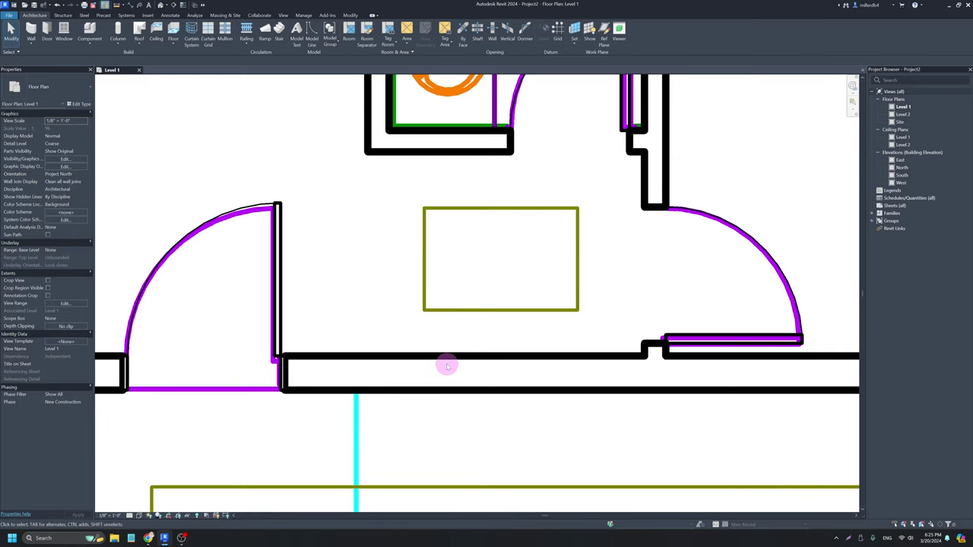
{"action": "scroll", "coordinate": [428, 436], "scroll_direction": "down", "scroll_amount": 6}
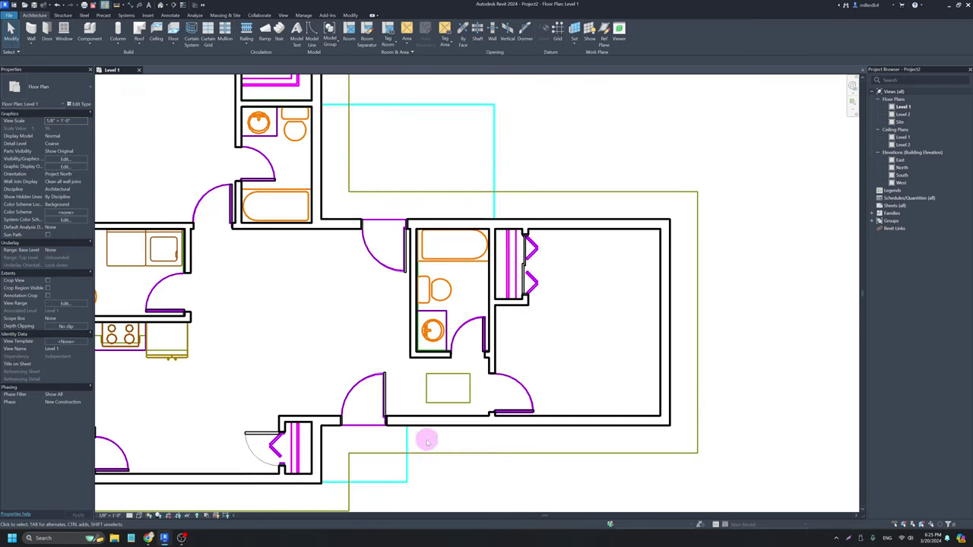
{"action": "middle_click_drag", "start_coordinate": [428, 437], "coordinate": [419, 434]}
{"action": "scroll", "coordinate": [403, 403], "scroll_direction": "down", "scroll_amount": 3}
{"action": "scroll", "coordinate": [255, 432], "scroll_direction": "down", "scroll_amount": 2}
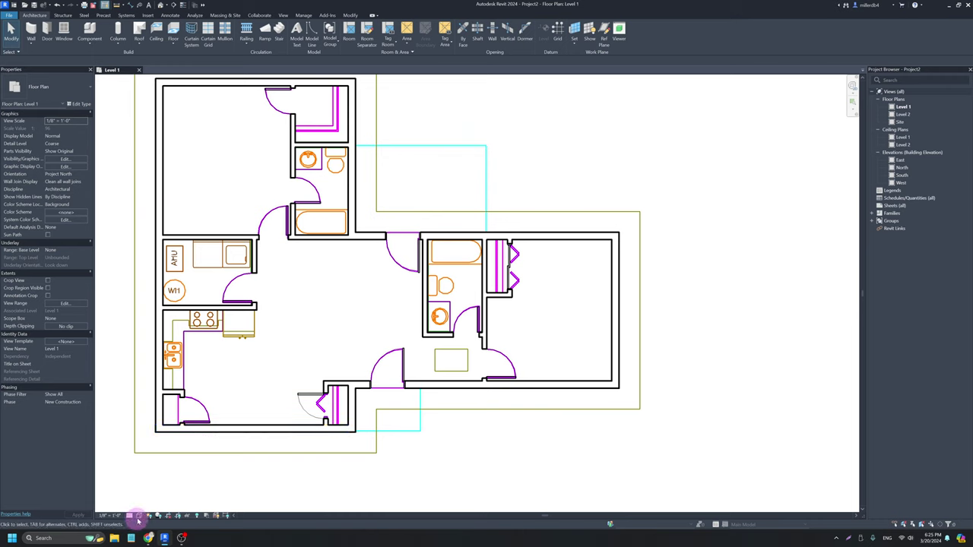
{"action": "left_click", "coordinate": [139, 516]}
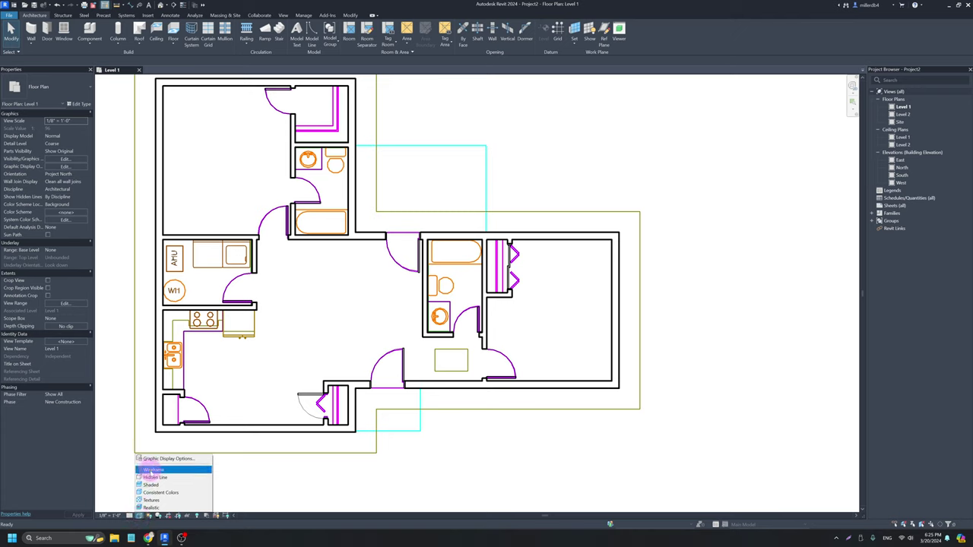
{"action": "left_click", "coordinate": [152, 470]}
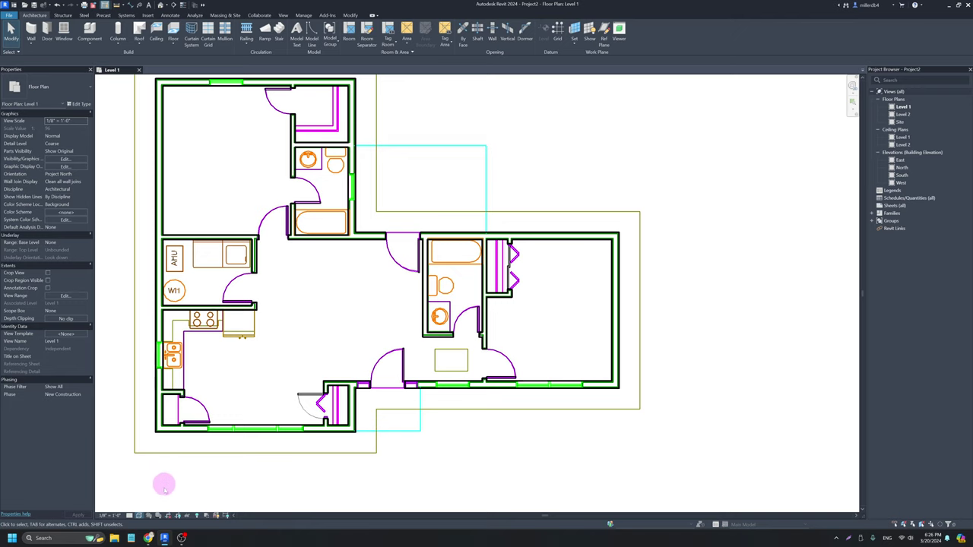
Check the Dogwood floor plan PDF in Chrome, return to Revit and start placing a Window-Double-Hung 28" x 46" window.
{"action": "left_click", "coordinate": [149, 538]}
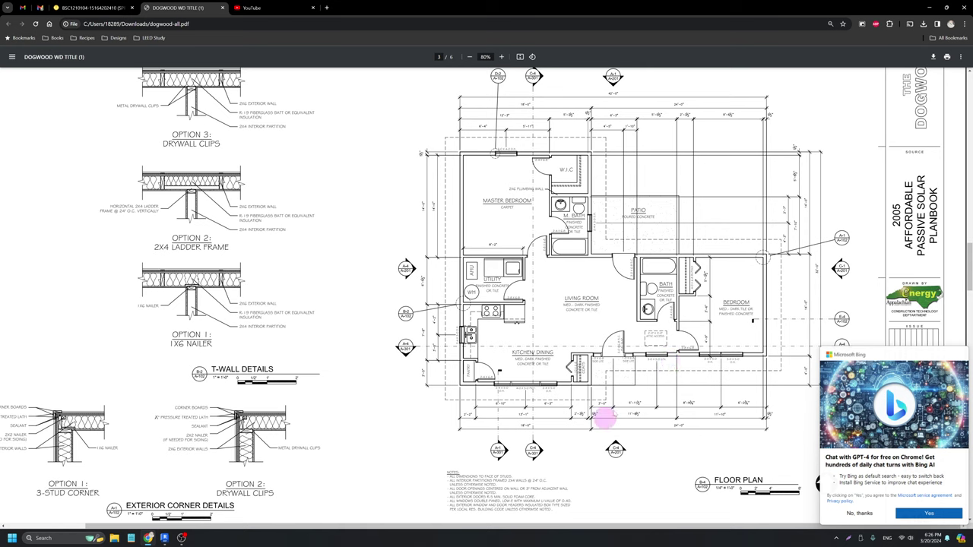
{"action": "left_click", "coordinate": [165, 540]}
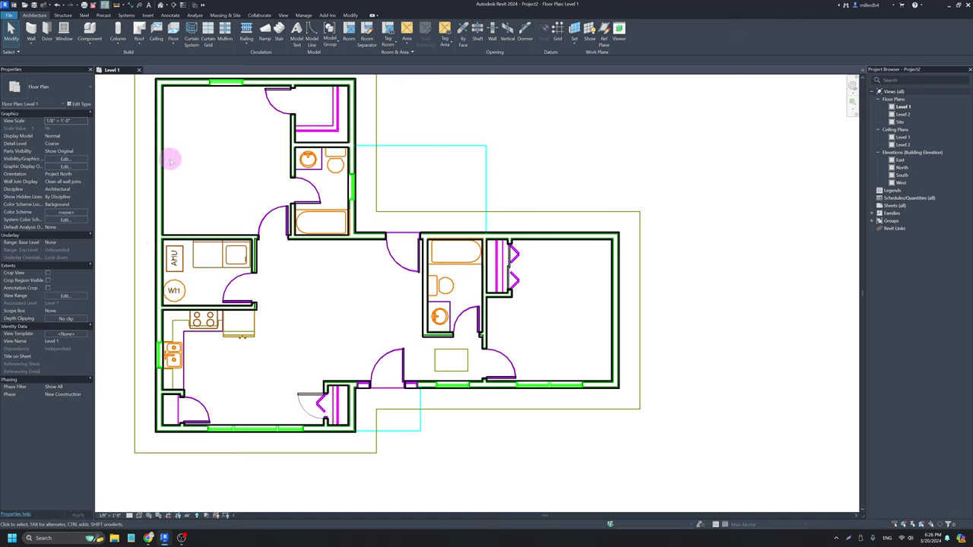
{"action": "key", "text": "w"}
{"action": "key", "text": "n"}
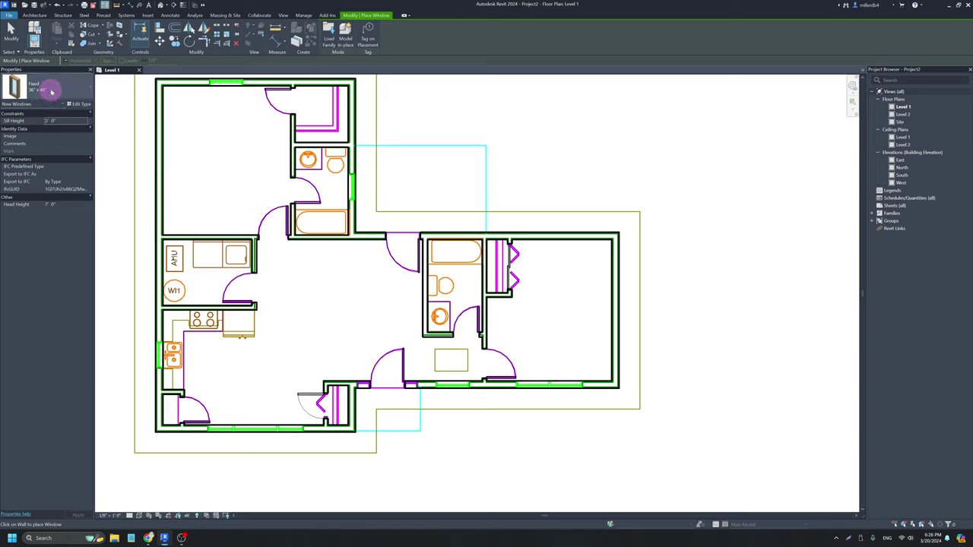
{"action": "left_click", "coordinate": [50, 92]}
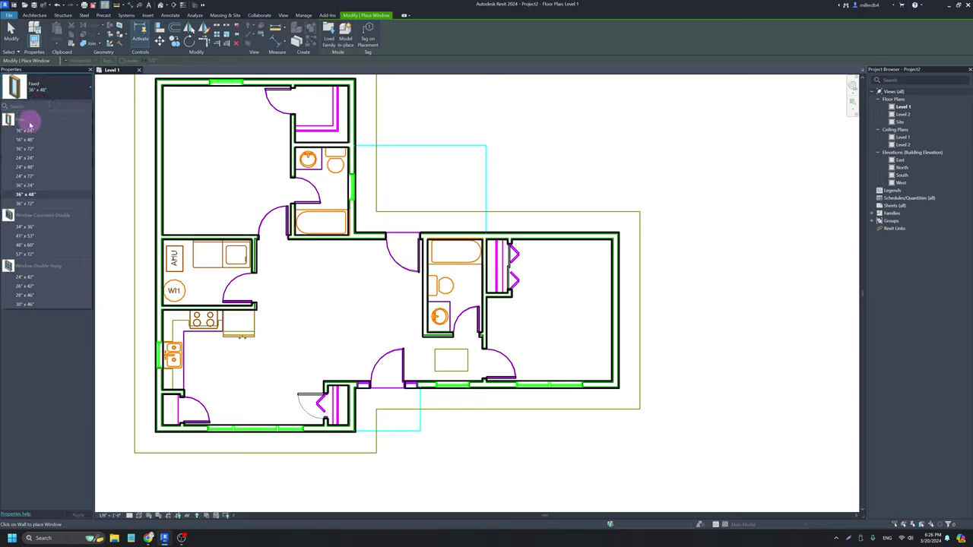
{"action": "left_click", "coordinate": [26, 295]}
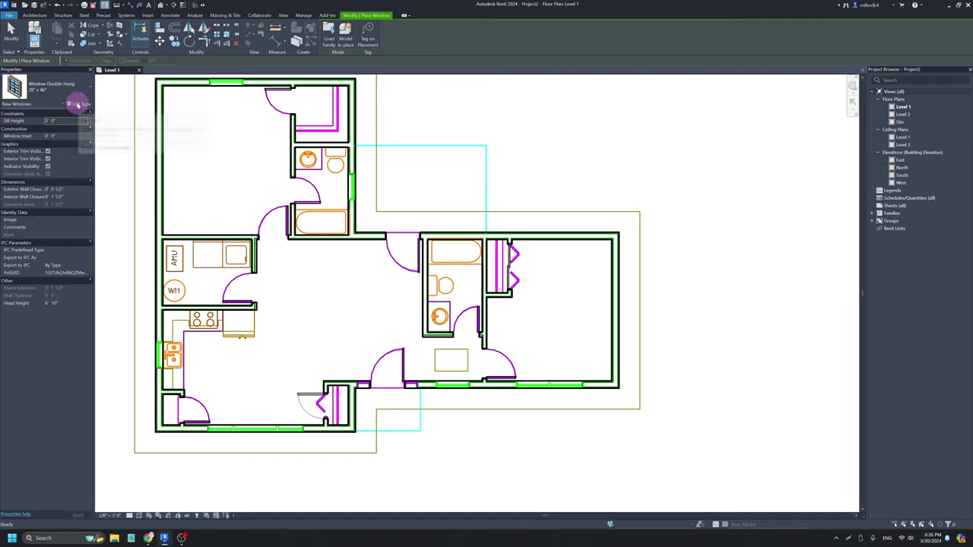
Duplicate the double-hung window type as 36" x 60" with a width of 3' 0" and a height of 5' 0".
{"action": "left_click", "coordinate": [78, 104]}
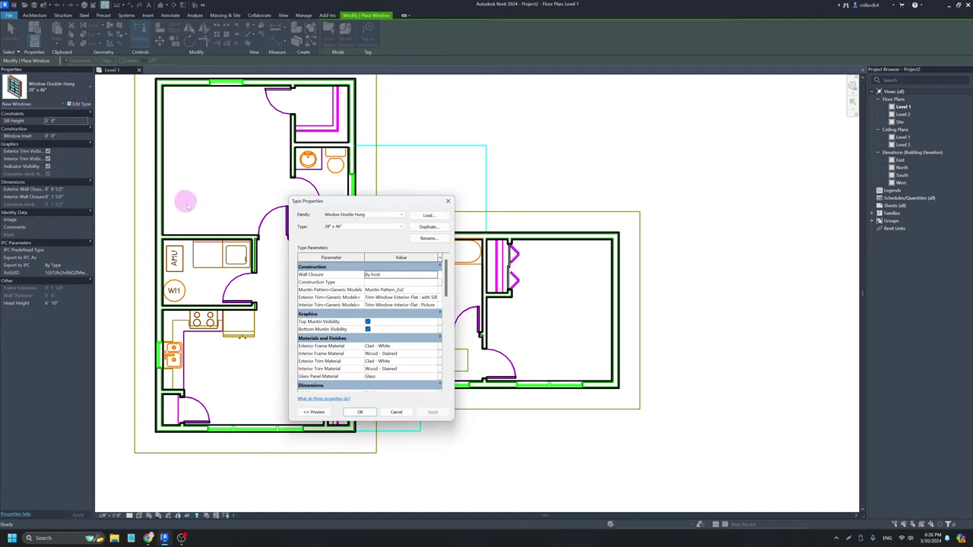
{"action": "left_click", "coordinate": [430, 228]}
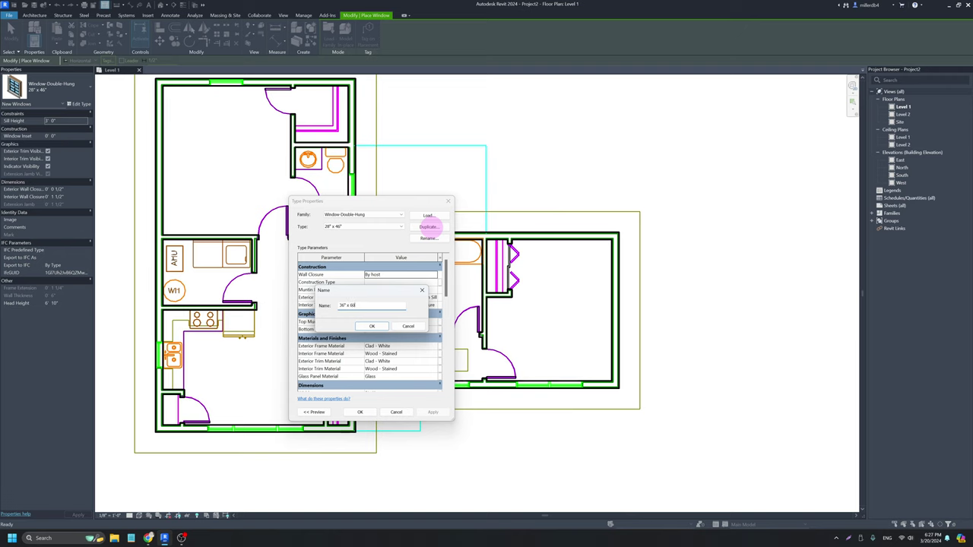
{"action": "left_click", "coordinate": [372, 326]}
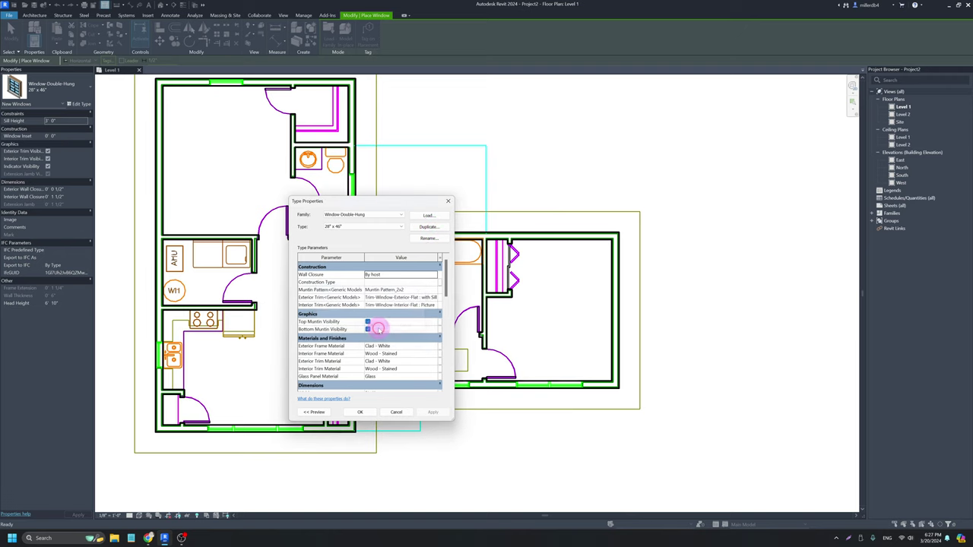
{"action": "scroll", "coordinate": [380, 325], "scroll_direction": "down", "scroll_amount": 3}
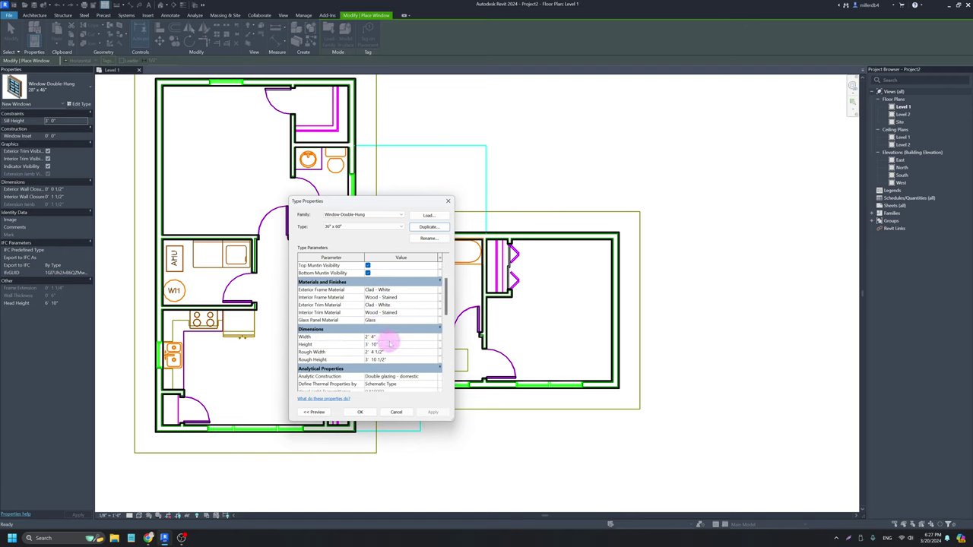
{"action": "left_click", "coordinate": [388, 338]}
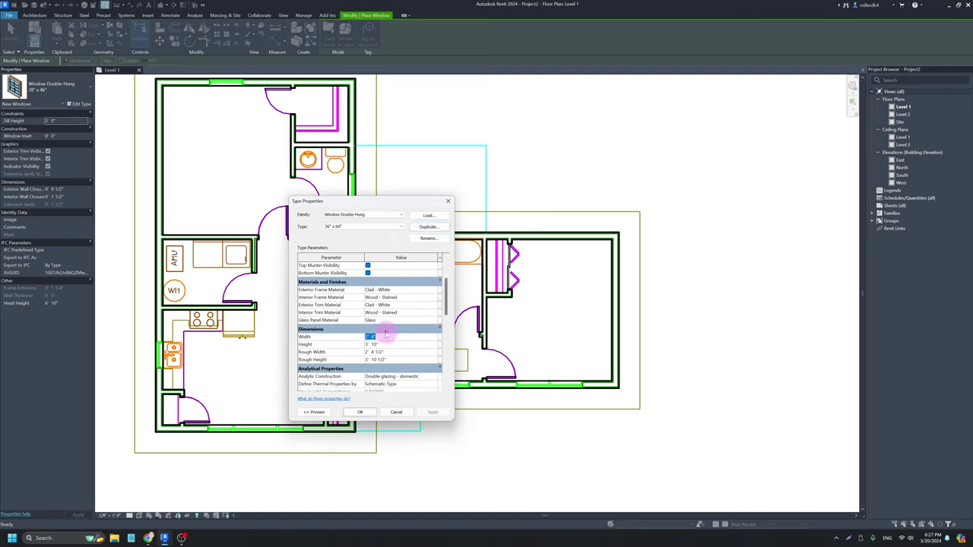
{"action": "left_click", "coordinate": [389, 345]}
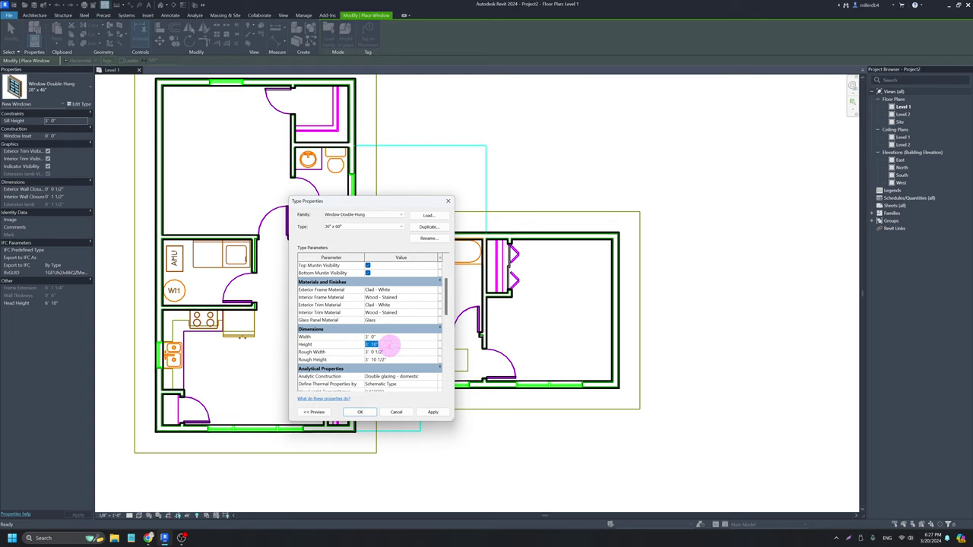
{"action": "left_click", "coordinate": [360, 412]}
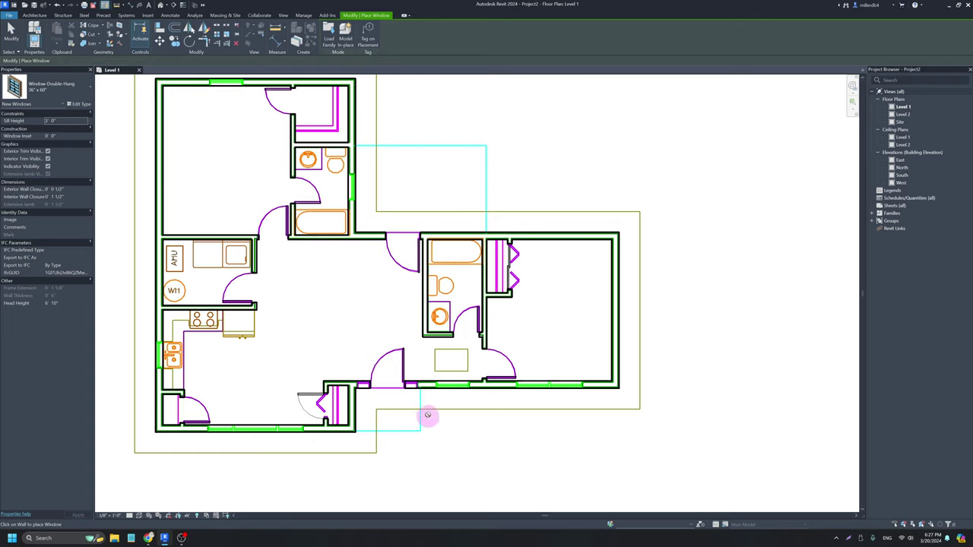
Place three 36" x 60" double-hung windows over the drawn openings: one beside the front entry and two in the small bedroom's lower exterior wall.
{"action": "scroll", "coordinate": [447, 391], "scroll_direction": "up", "scroll_amount": 3}
{"action": "scroll", "coordinate": [447, 389], "scroll_direction": "up", "scroll_amount": 4}
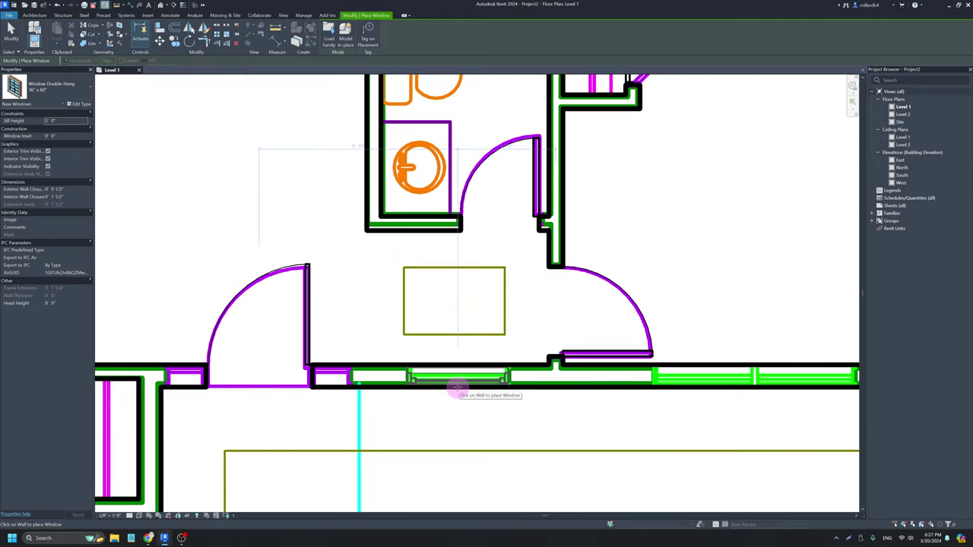
{"action": "left_click", "coordinate": [457, 388]}
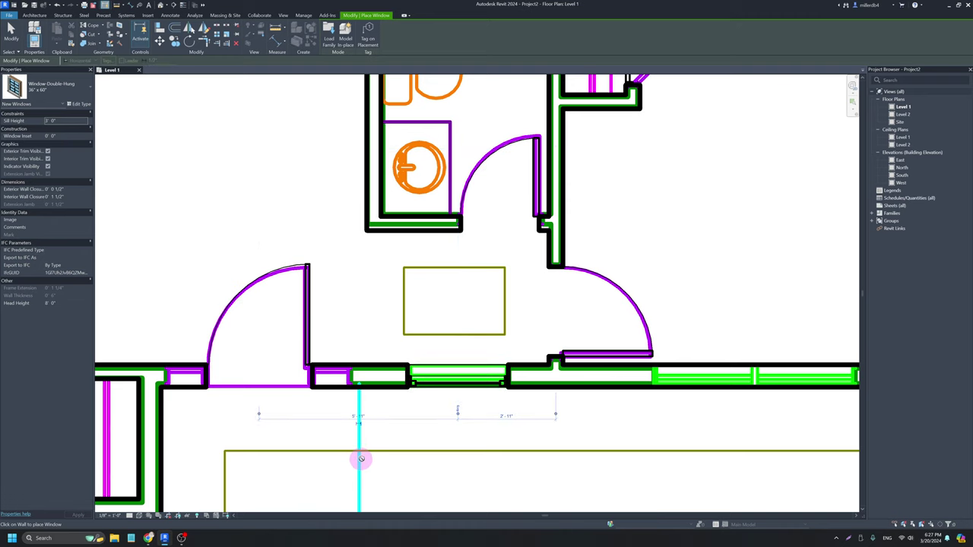
{"action": "middle_click_drag", "start_coordinate": [495, 432], "coordinate": [202, 413]}
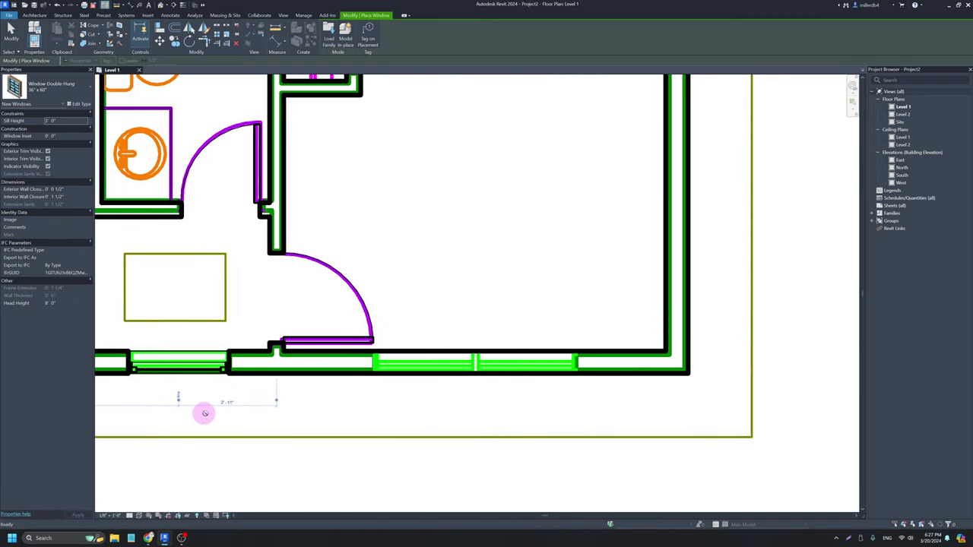
{"action": "left_click", "coordinate": [423, 377]}
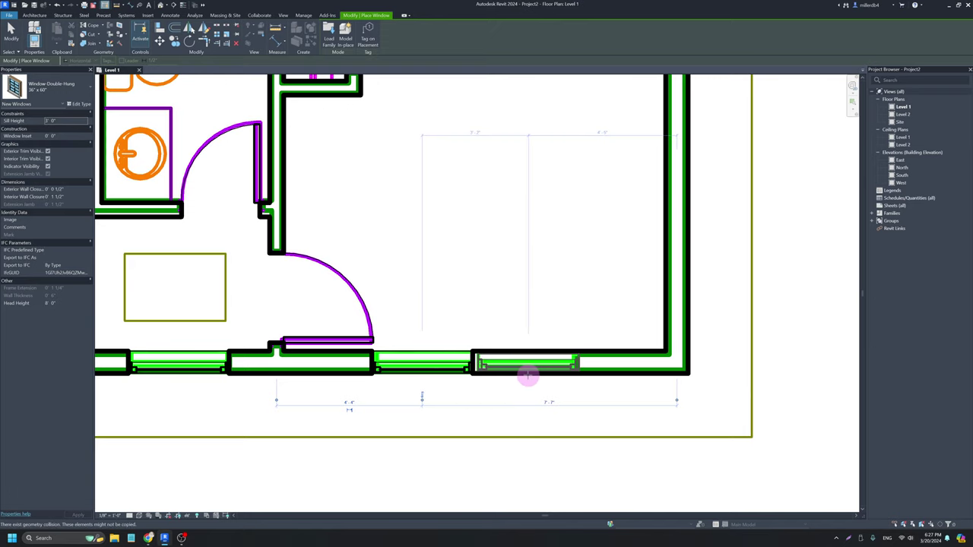
{"action": "left_click", "coordinate": [529, 375]}
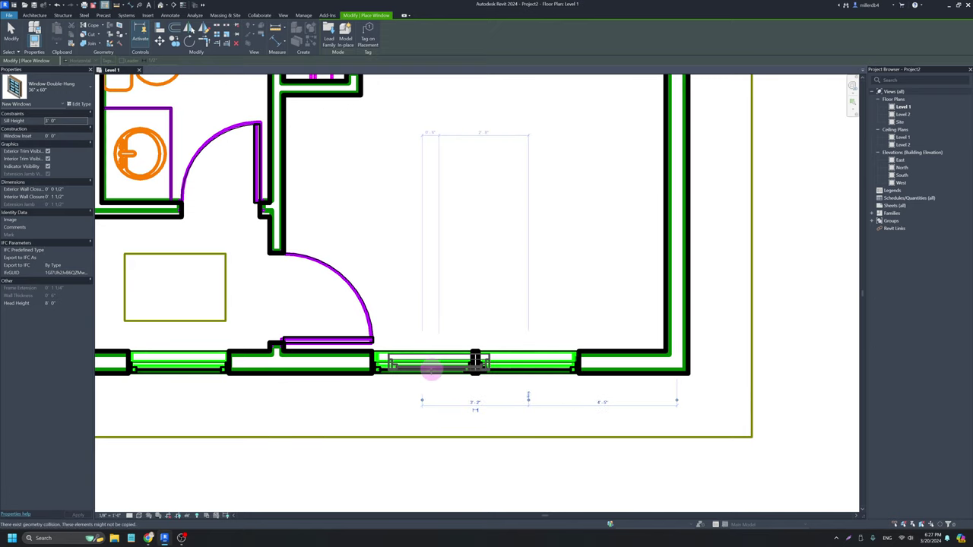
Check the remaining window openings on the Dogwood floor plan PDF in Chrome and return to Revit.
{"action": "scroll", "coordinate": [407, 422], "scroll_direction": "down", "scroll_amount": 4}
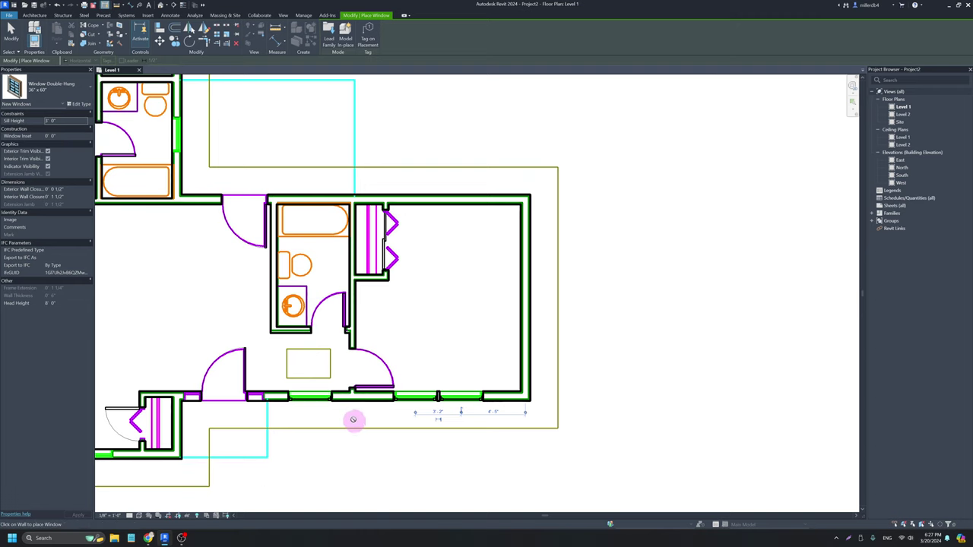
{"action": "middle_click_drag", "start_coordinate": [336, 410], "coordinate": [406, 435]}
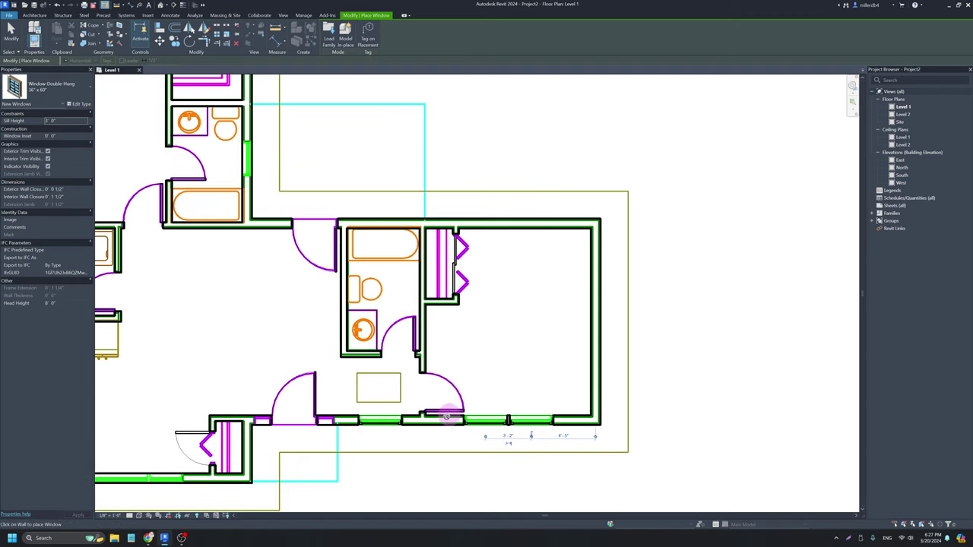
{"action": "scroll", "coordinate": [339, 380], "scroll_direction": "down", "scroll_amount": 2}
{"action": "mouse_move", "coordinate": [148, 538]}
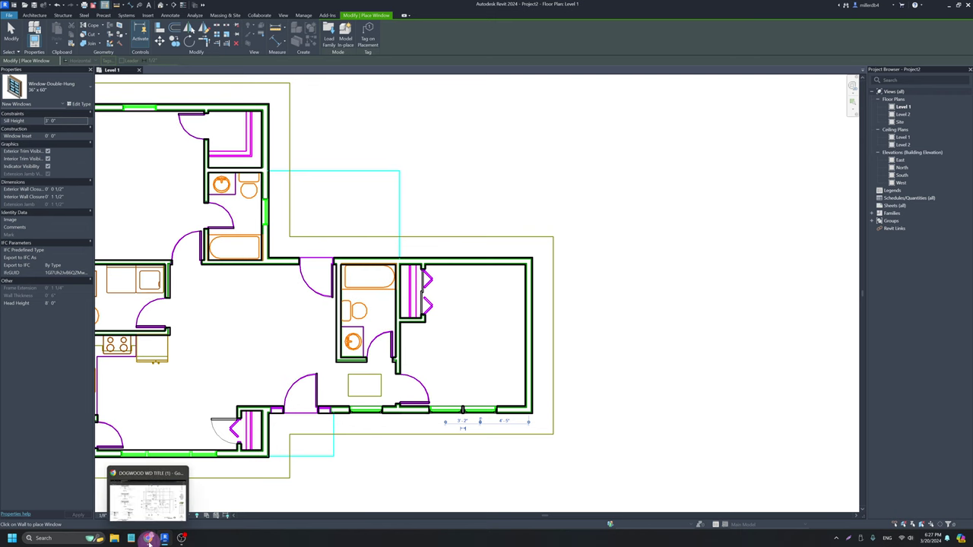
{"action": "left_click", "coordinate": [149, 508]}
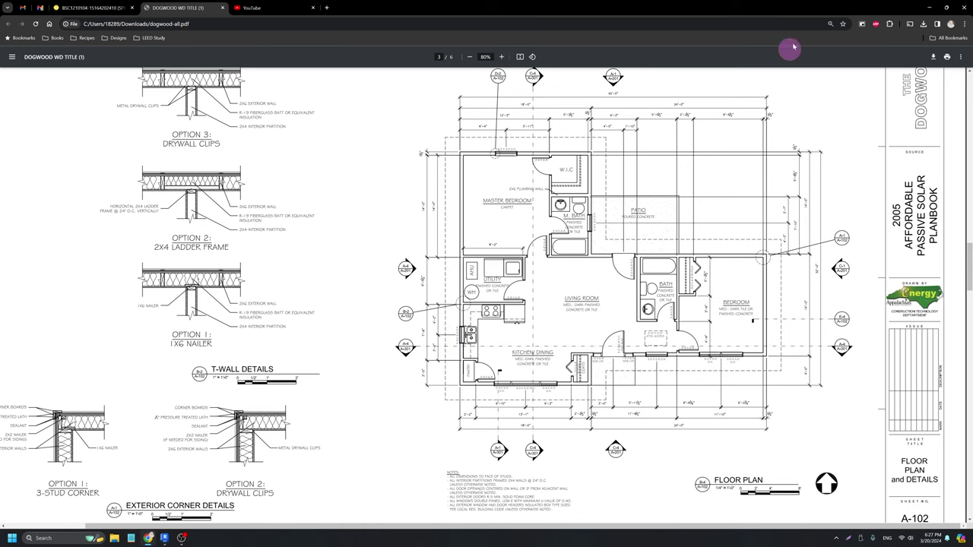
{"action": "left_click", "coordinate": [931, 9]}
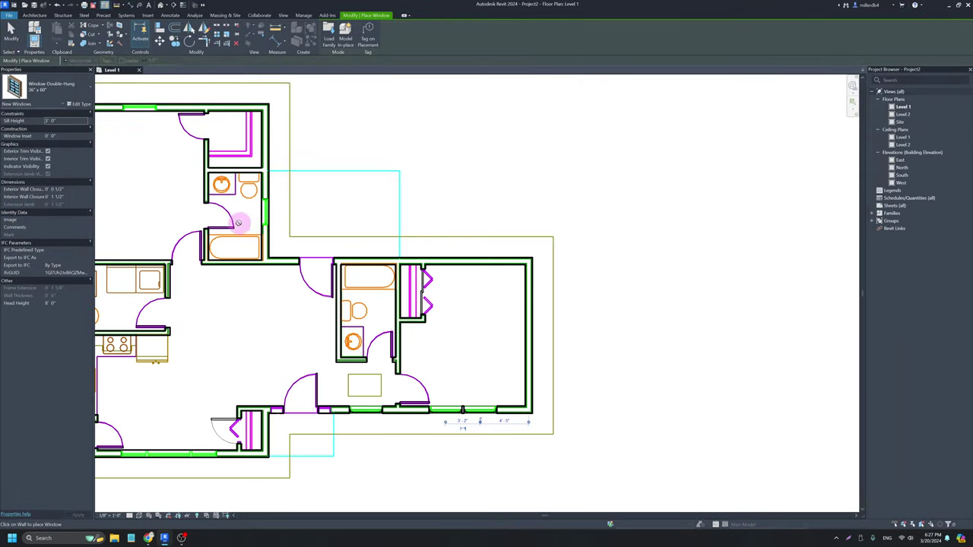
Duplicate the double-hung window type as 28" x 36" with a width of 2' 4" and a height of 3' 0".
{"action": "left_click", "coordinate": [86, 108]}
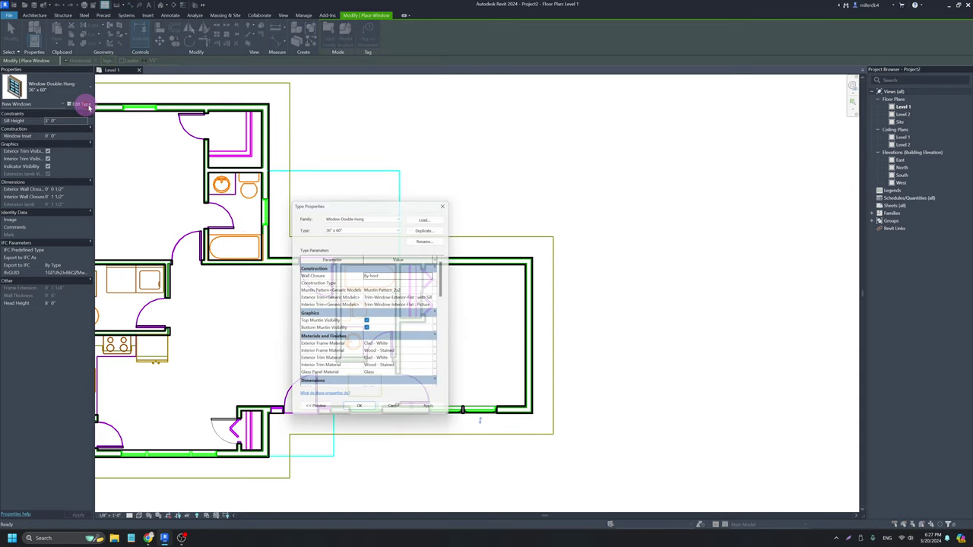
{"action": "left_click", "coordinate": [428, 228]}
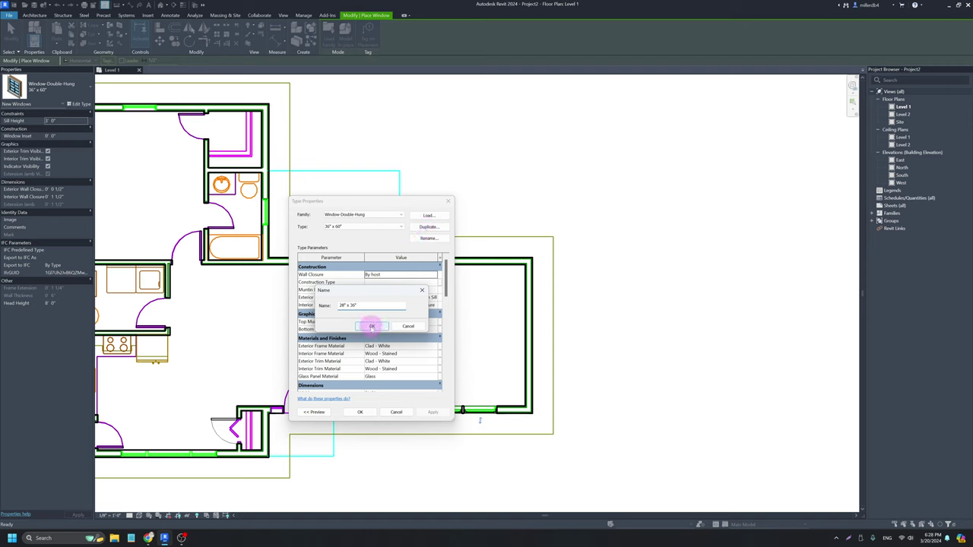
{"action": "left_click", "coordinate": [372, 326]}
{"action": "scroll", "coordinate": [381, 314], "scroll_direction": "down", "scroll_amount": 2}
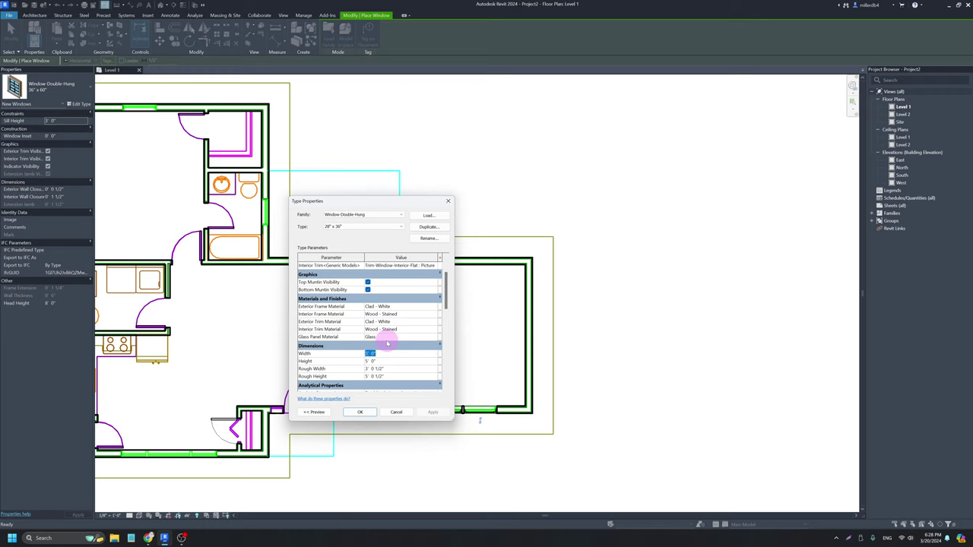
{"action": "scroll", "coordinate": [387, 344], "scroll_direction": "down", "scroll_amount": 1}
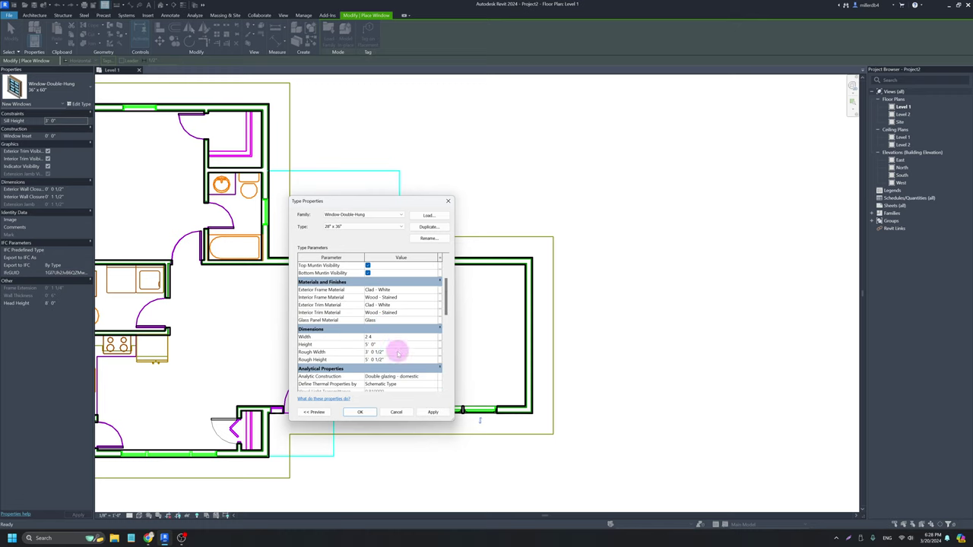
{"action": "left_click", "coordinate": [386, 344]}
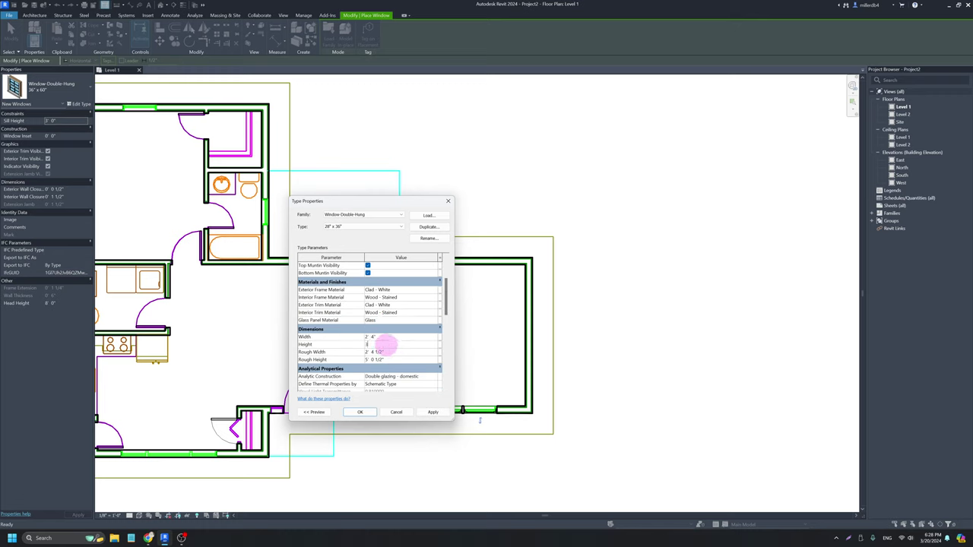
{"action": "type", "text": "3"}
{"action": "left_click", "coordinate": [361, 412]}
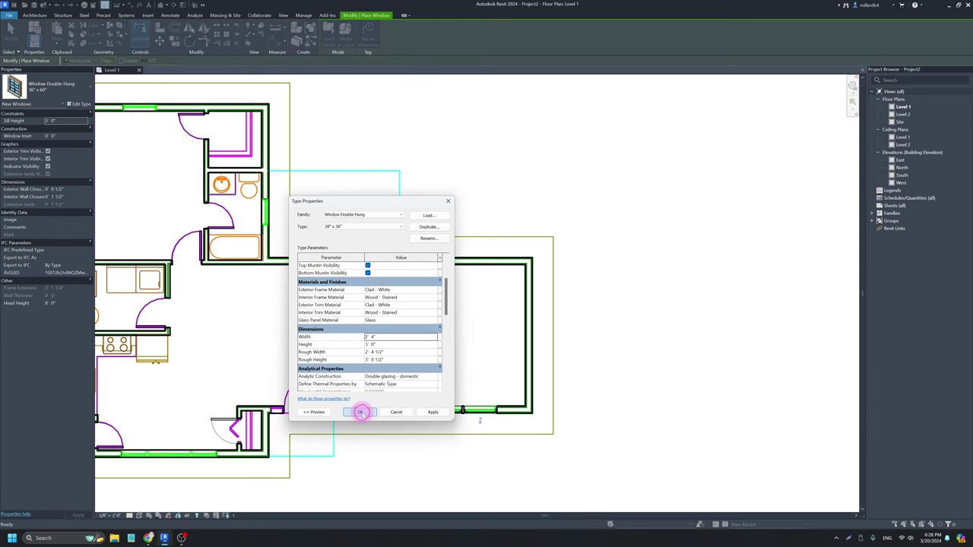
Place 28" x 36" double-hung windows in the master bath's exterior wall and in the exterior wall behind the kitchen sink.
{"action": "scroll", "coordinate": [275, 216], "scroll_direction": "up", "scroll_amount": 4}
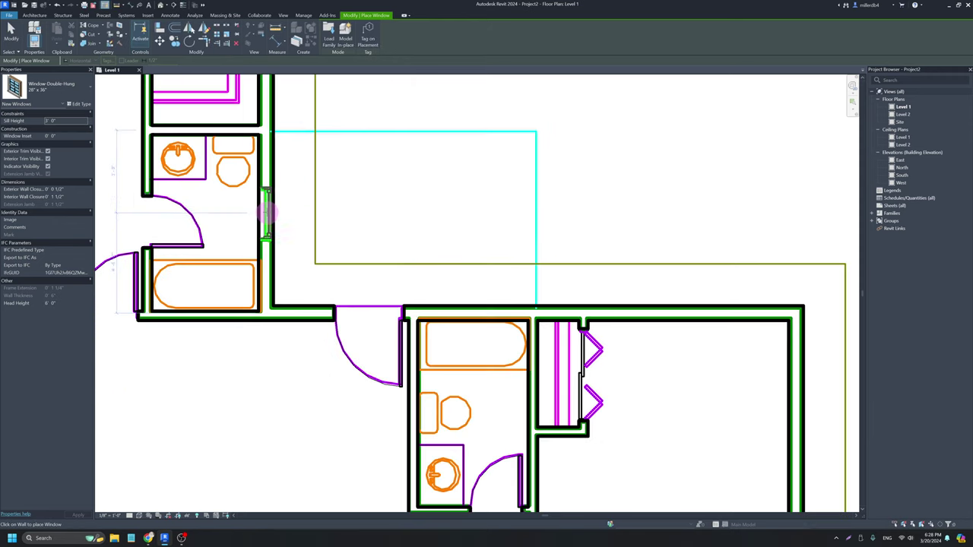
{"action": "scroll", "coordinate": [268, 214], "scroll_direction": "up", "scroll_amount": 1}
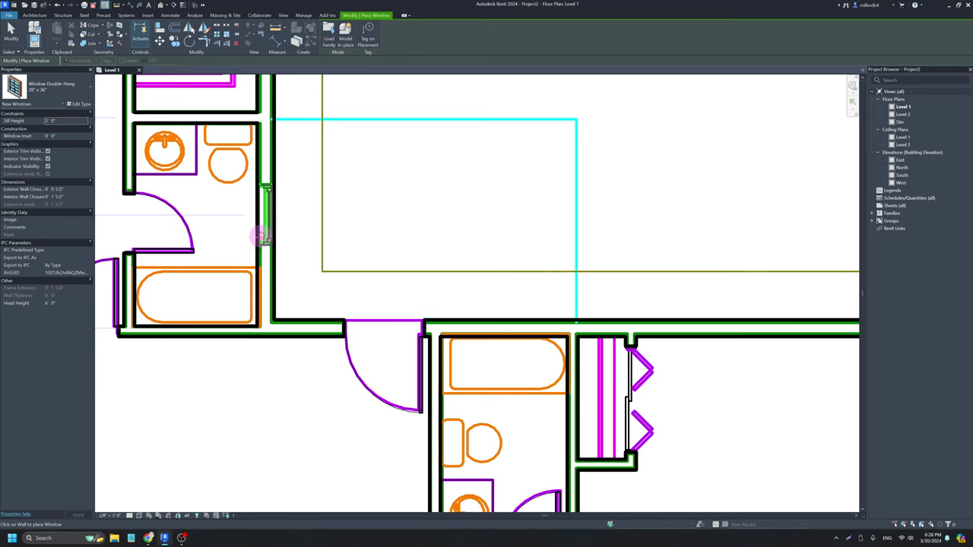
{"action": "scroll", "coordinate": [255, 236], "scroll_direction": "down", "scroll_amount": 3}
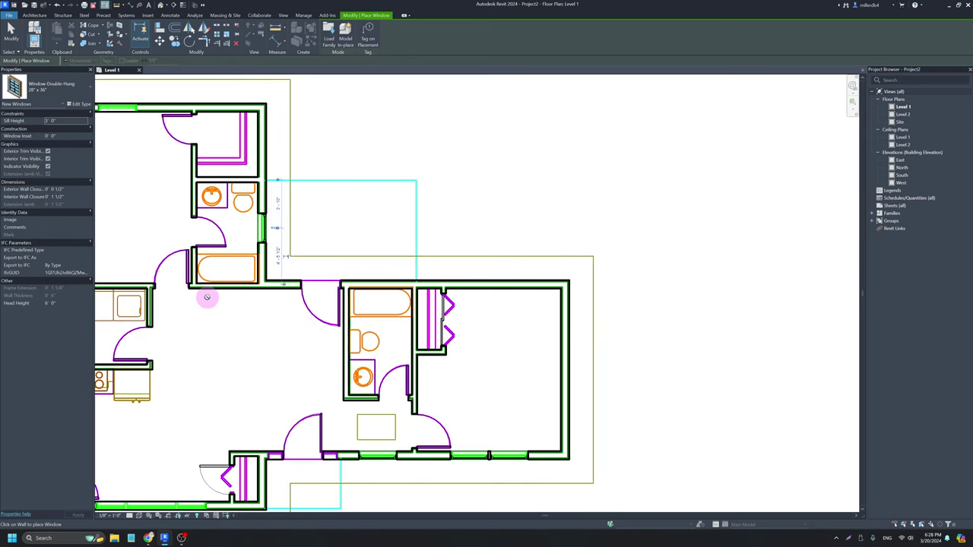
{"action": "middle_click_drag", "start_coordinate": [217, 341], "coordinate": [388, 337]}
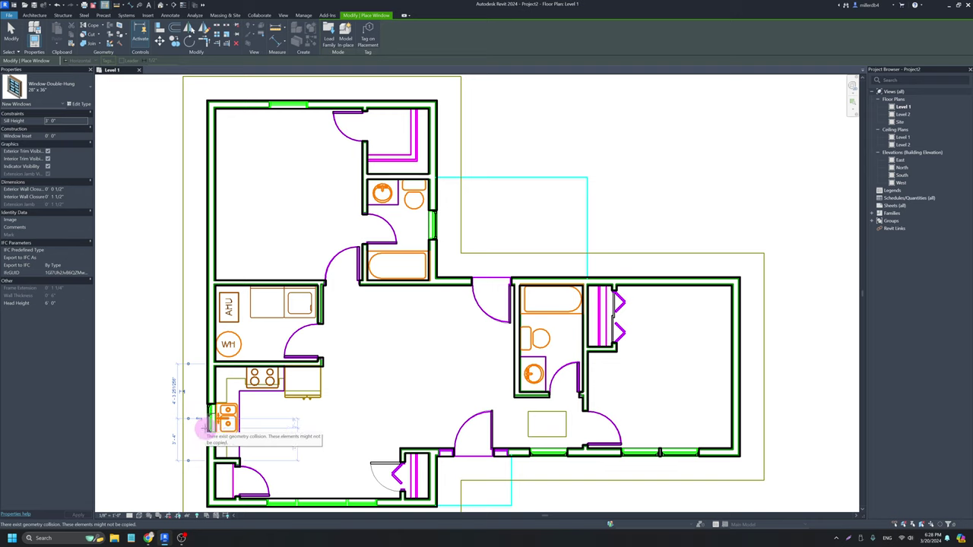
{"action": "left_click", "coordinate": [207, 417]}
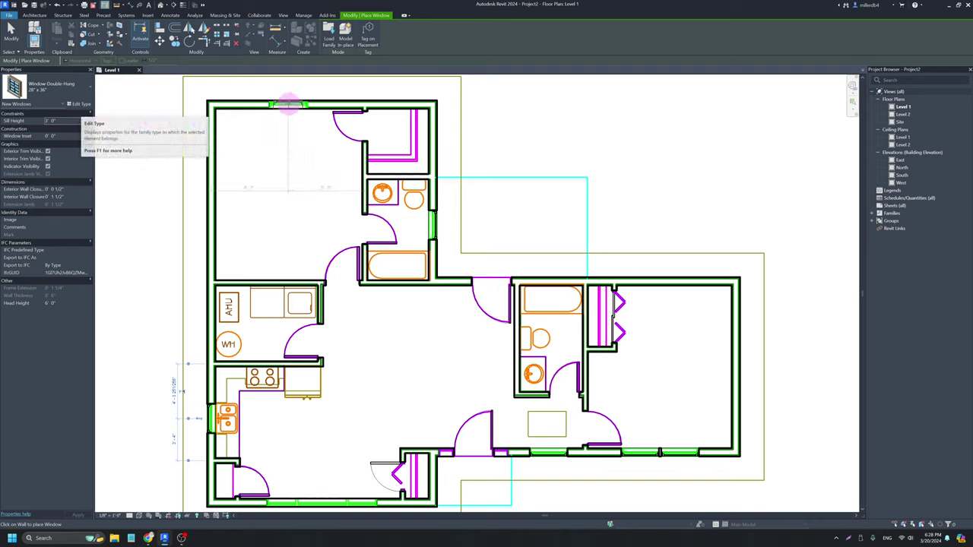
Check the master bedroom window on the floor plan PDF in Chrome and return to Revit.
{"action": "left_click", "coordinate": [147, 540]}
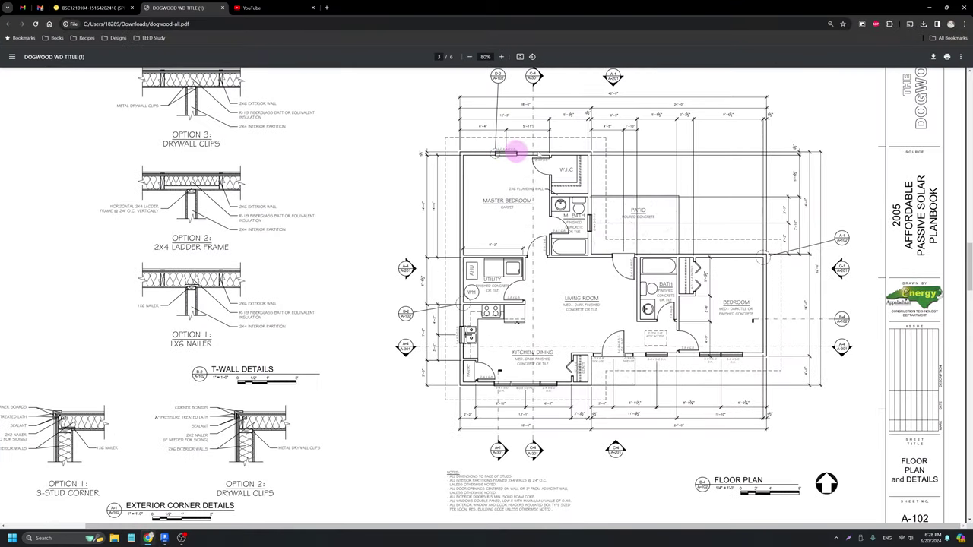
{"action": "left_click", "coordinate": [933, 10]}
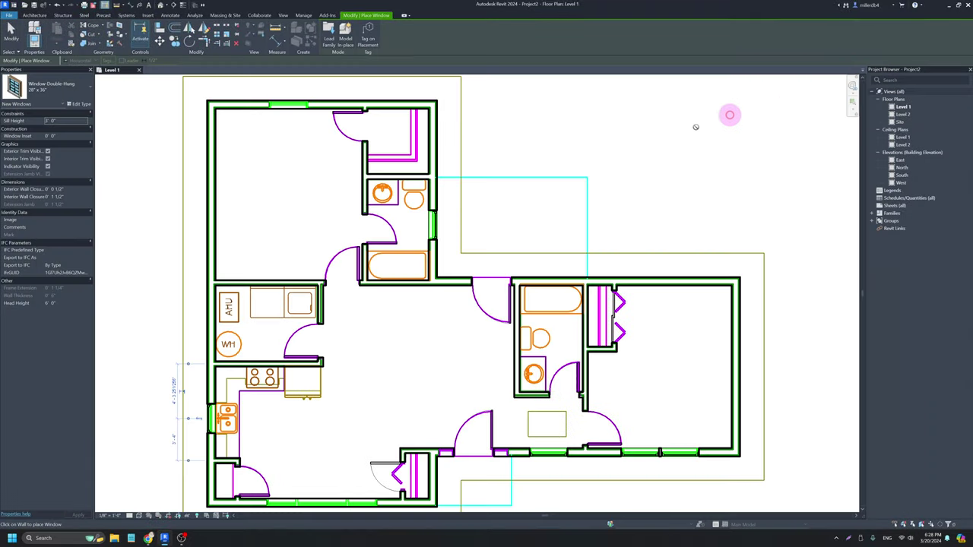
Duplicate the double-hung window type as 36" x 48" with a width of 3' 0" and a height of 4' 0".
{"action": "left_click", "coordinate": [82, 104]}
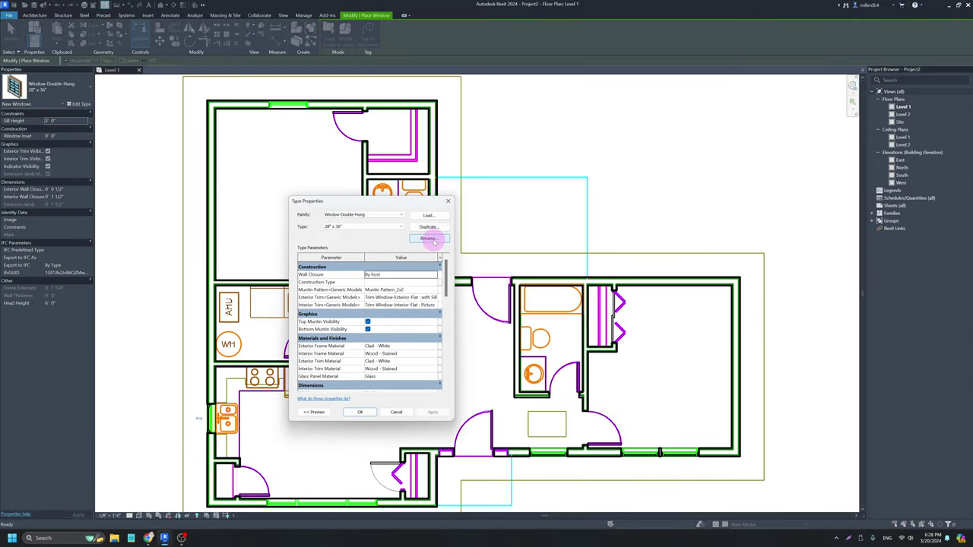
{"action": "left_click", "coordinate": [430, 227]}
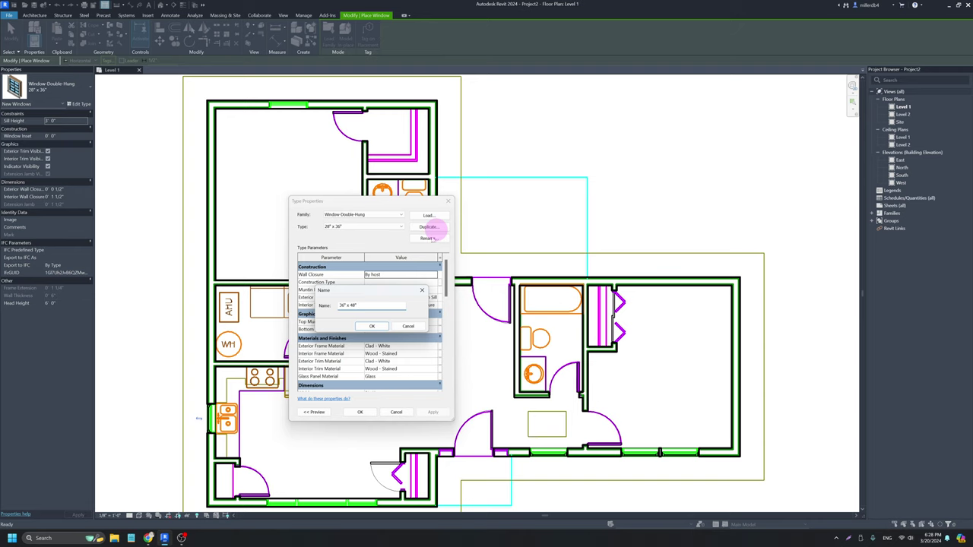
{"action": "left_click", "coordinate": [371, 326]}
{"action": "scroll", "coordinate": [376, 346], "scroll_direction": "down", "scroll_amount": 3}
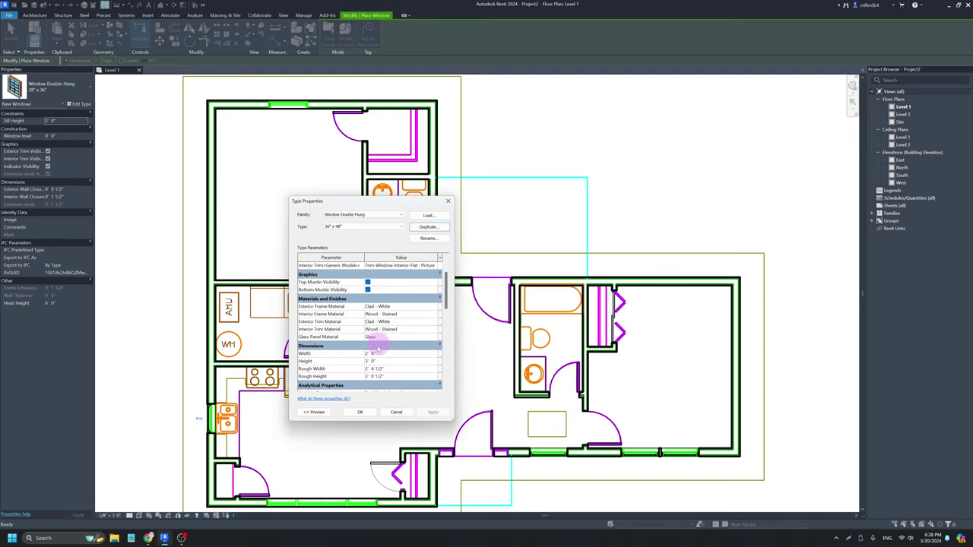
{"action": "left_click", "coordinate": [332, 228]}
{"action": "left_click", "coordinate": [385, 354]}
{"action": "key", "text": "Return"}
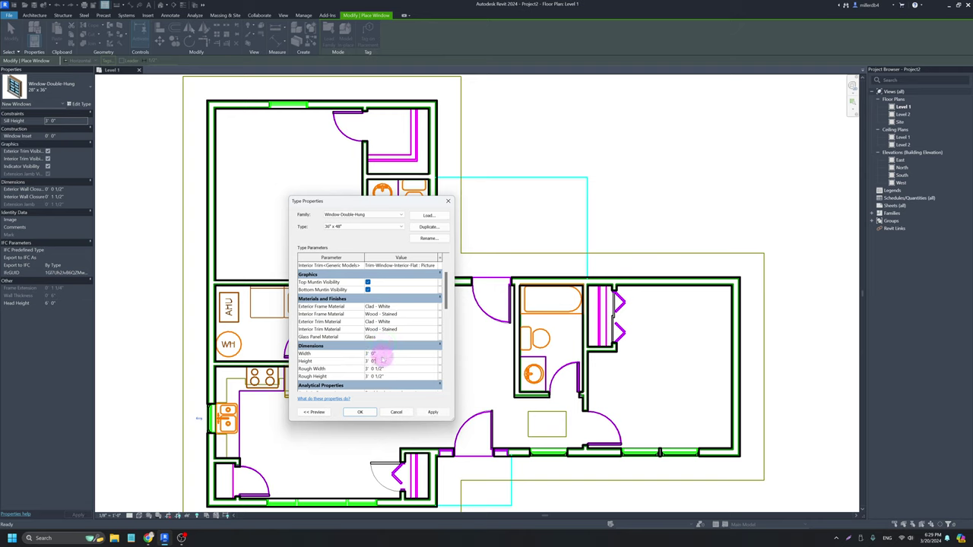
{"action": "left_click", "coordinate": [383, 359]}
{"action": "type", "text": "4' 0\""}
{"action": "key", "text": "Return"}
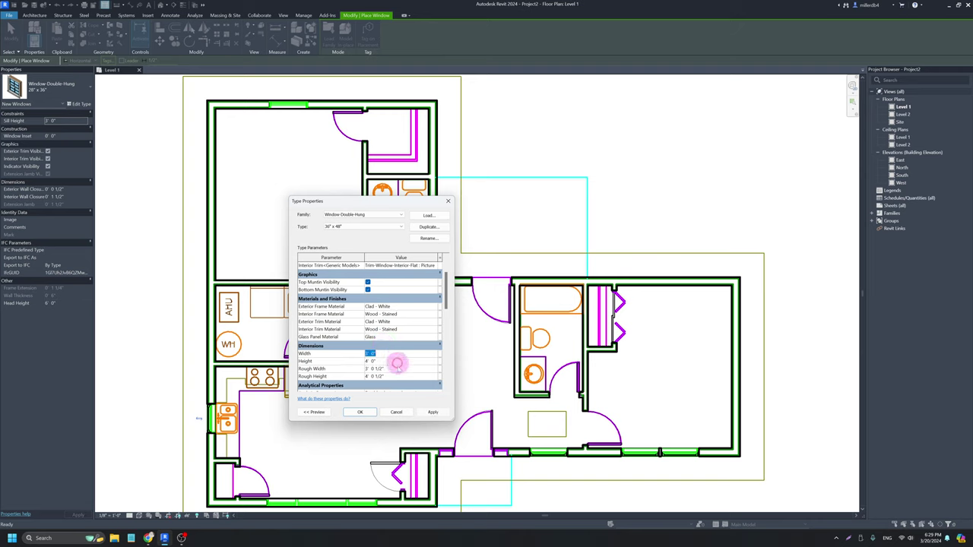
{"action": "left_click", "coordinate": [360, 413]}
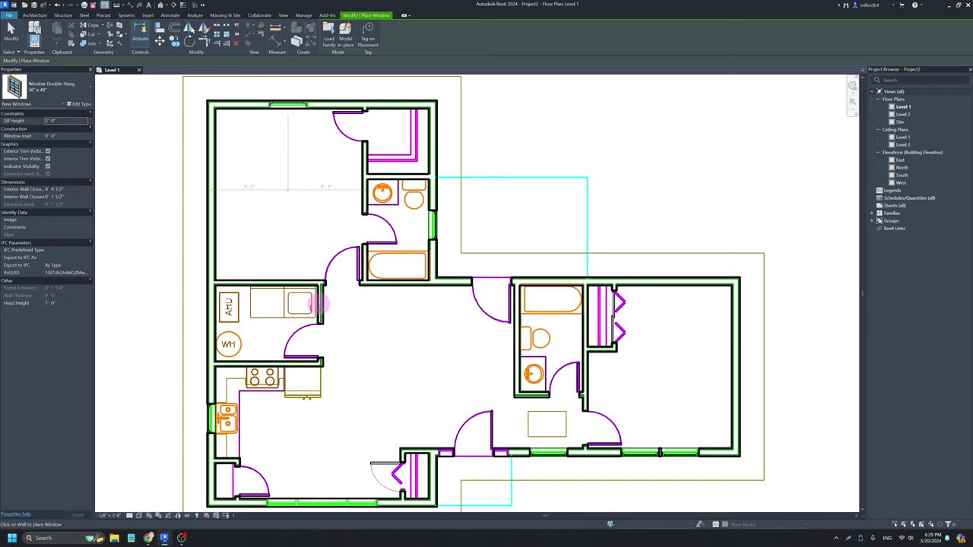
Check the kitchen/dining exterior wall's window opening on the floor plan PDF in Chrome and return to Revit.
{"action": "middle_click_drag", "start_coordinate": [332, 349], "coordinate": [343, 263]}
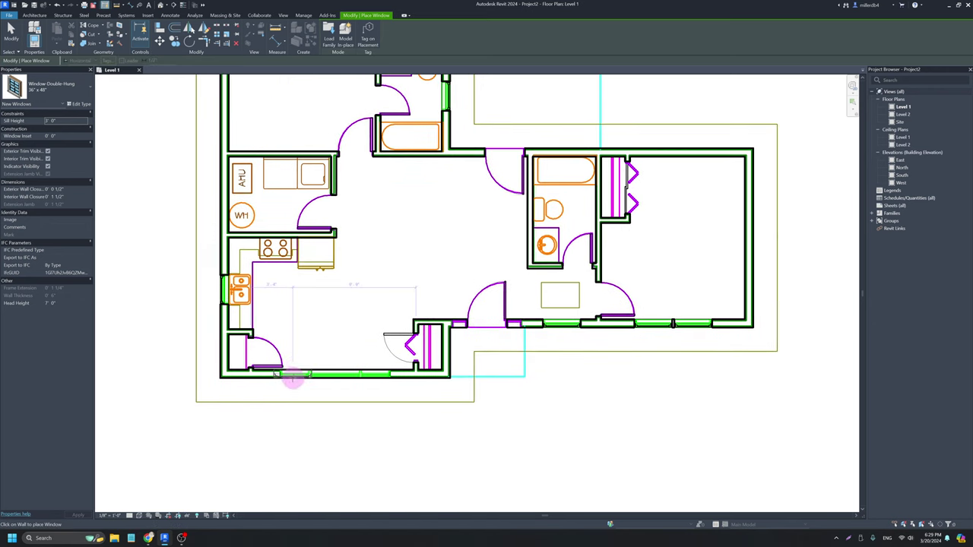
{"action": "left_click", "coordinate": [149, 539]}
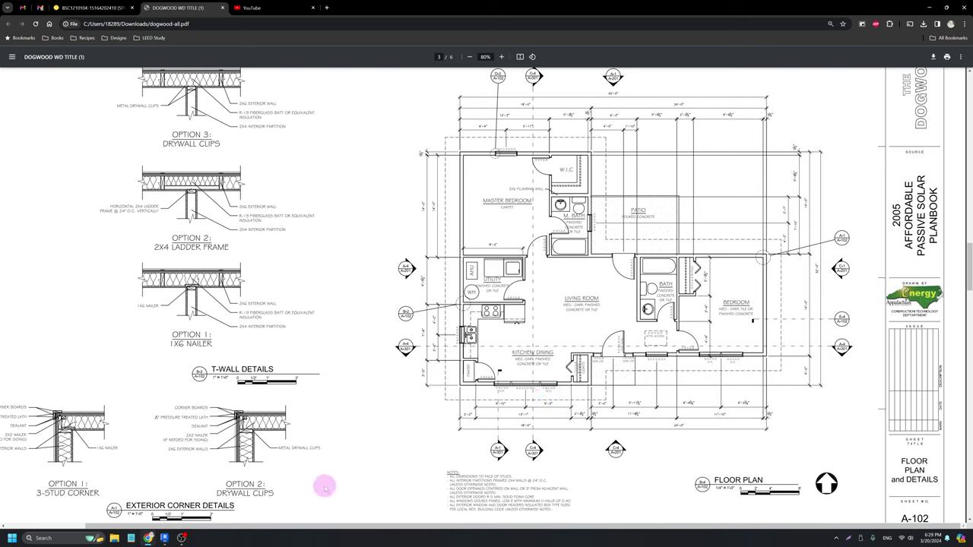
{"action": "left_click", "coordinate": [149, 540]}
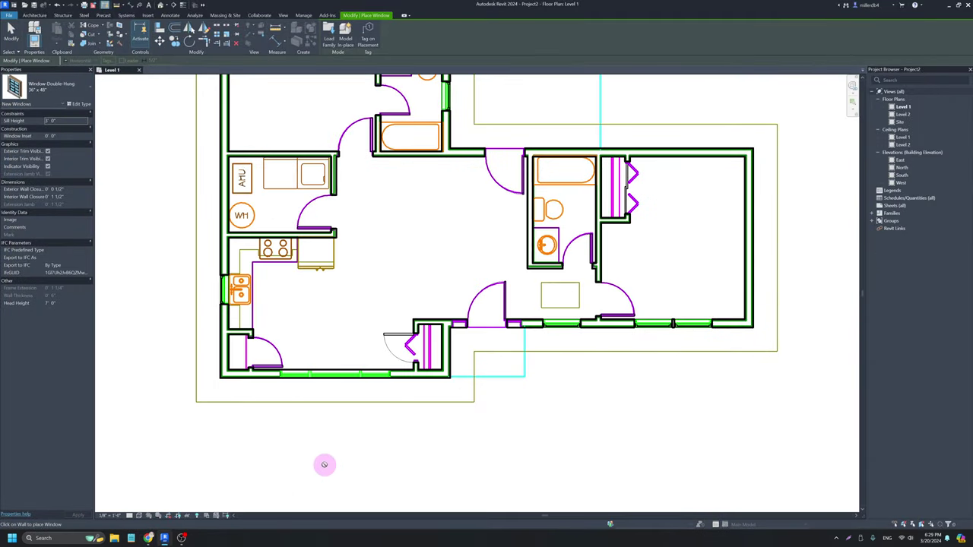
End window placement and open the Windows category of the Load Autodesk Family library.
{"action": "scroll", "coordinate": [324, 462], "scroll_direction": "down", "scroll_amount": 1}
{"action": "key", "text": "Escape"}
{"action": "key", "text": "Escape"}
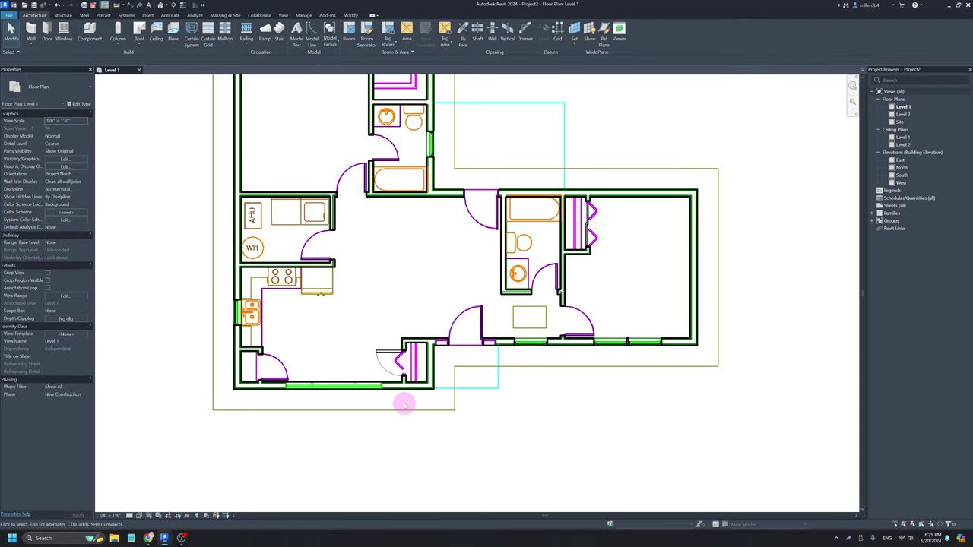
{"action": "key", "text": "d"}
{"action": "key", "text": "r"}
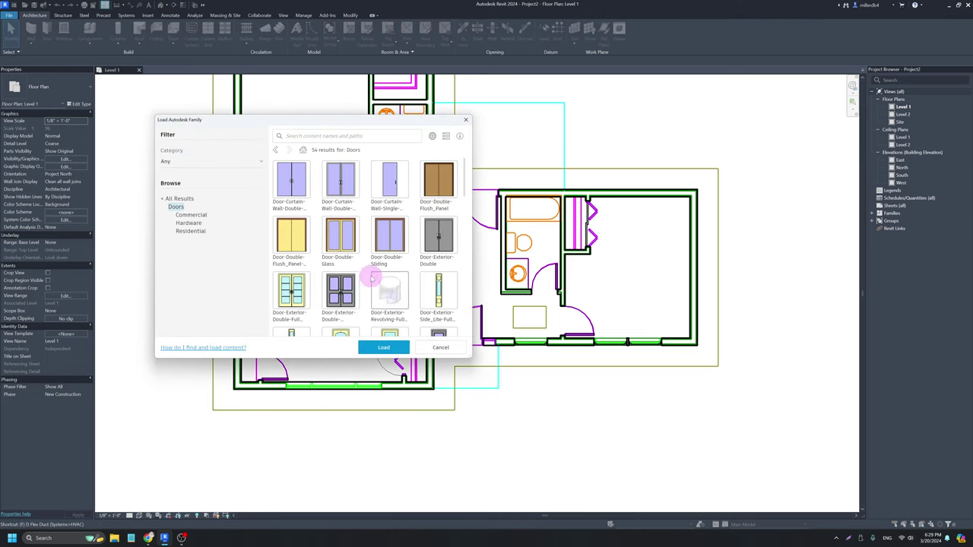
{"action": "left_click", "coordinate": [178, 200]}
{"action": "scroll", "coordinate": [181, 213], "scroll_direction": "down", "scroll_amount": 10}
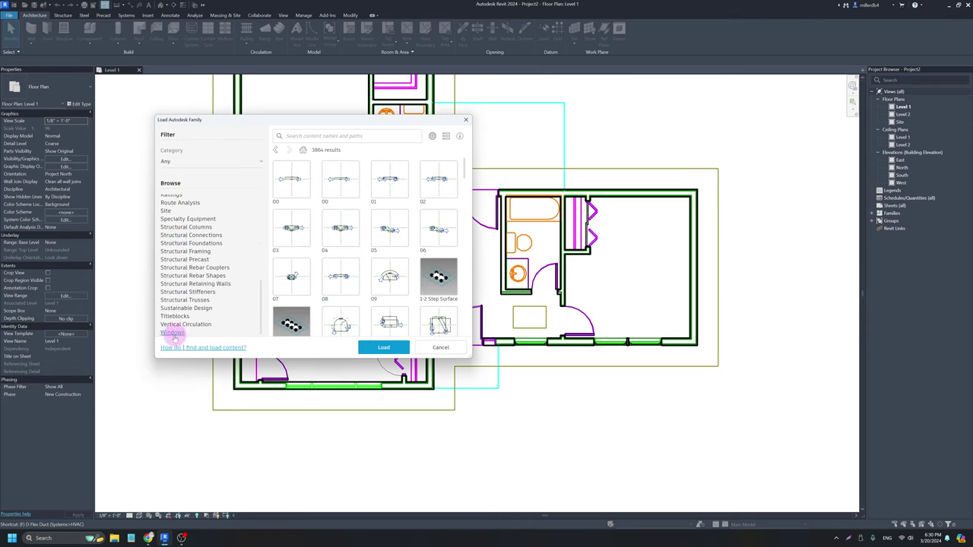
{"action": "left_click", "coordinate": [172, 333]}
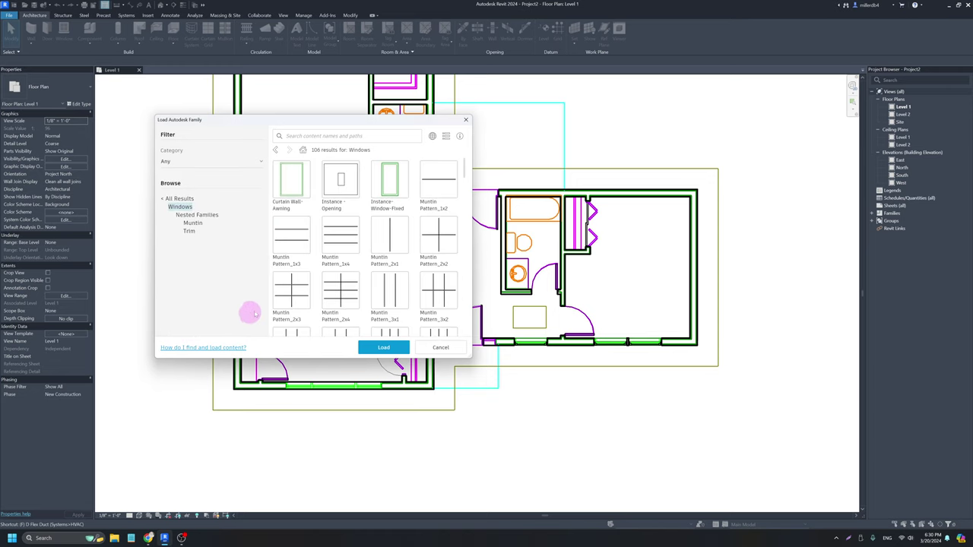
Find the Window-Casement-Triple-Side-Transom family among the window families and load it into the project.
{"action": "scroll", "coordinate": [331, 243], "scroll_direction": "down", "scroll_amount": 8}
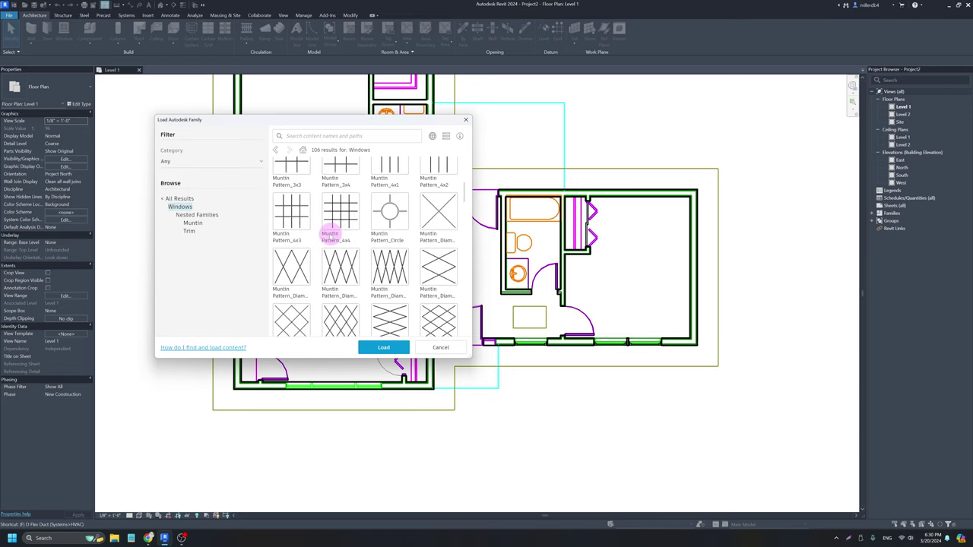
{"action": "scroll", "coordinate": [323, 245], "scroll_direction": "down", "scroll_amount": 10}
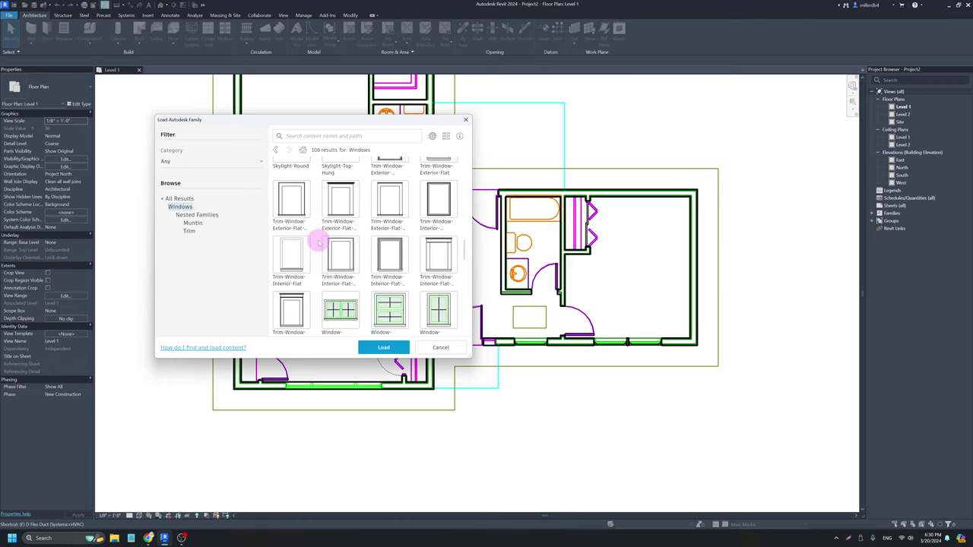
{"action": "scroll", "coordinate": [318, 242], "scroll_direction": "down", "scroll_amount": 10}
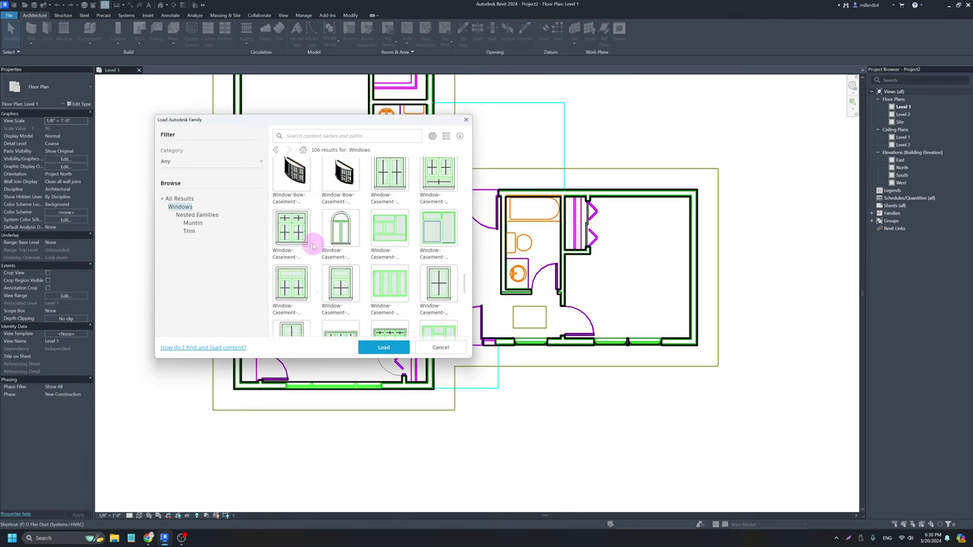
{"action": "scroll", "coordinate": [312, 256], "scroll_direction": "down", "scroll_amount": 4}
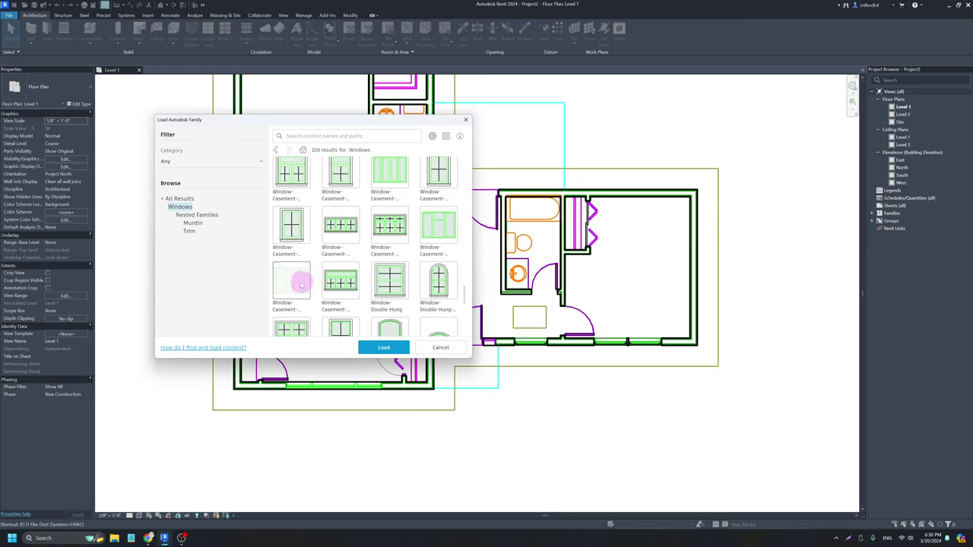
{"action": "left_click", "coordinate": [278, 266]}
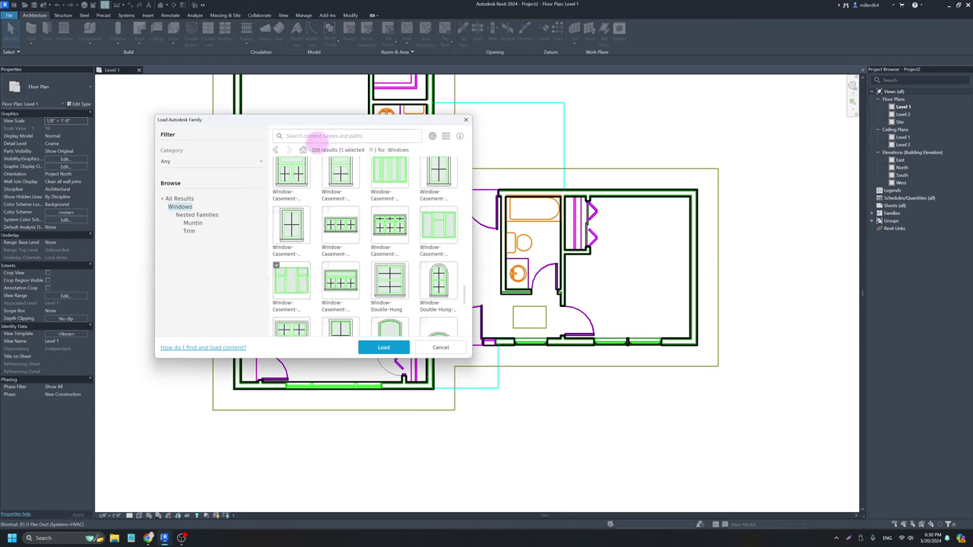
{"action": "left_click", "coordinate": [378, 347]}
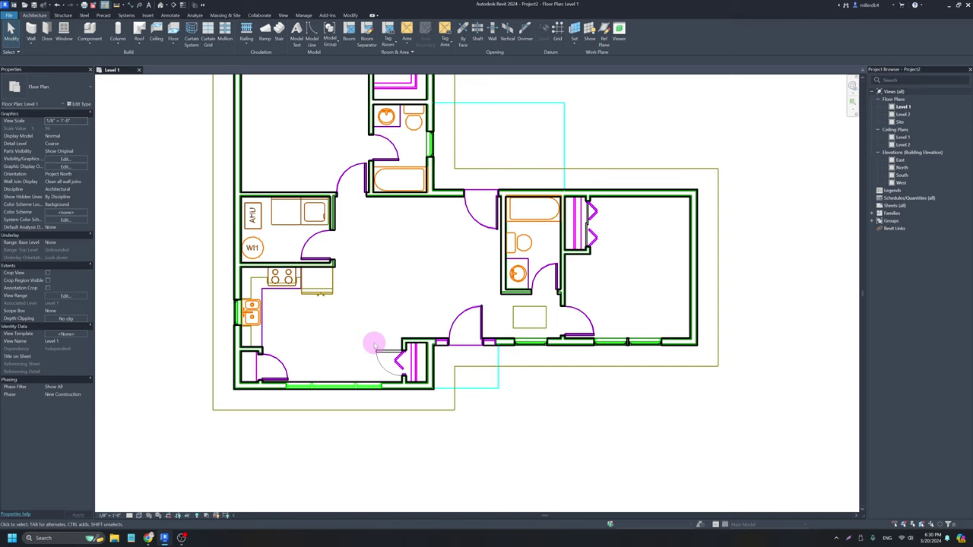
Start window placement with the 85" x 60" triple casement type and try it in the kitchen/dining exterior wall opening.
{"action": "key", "text": "n"}
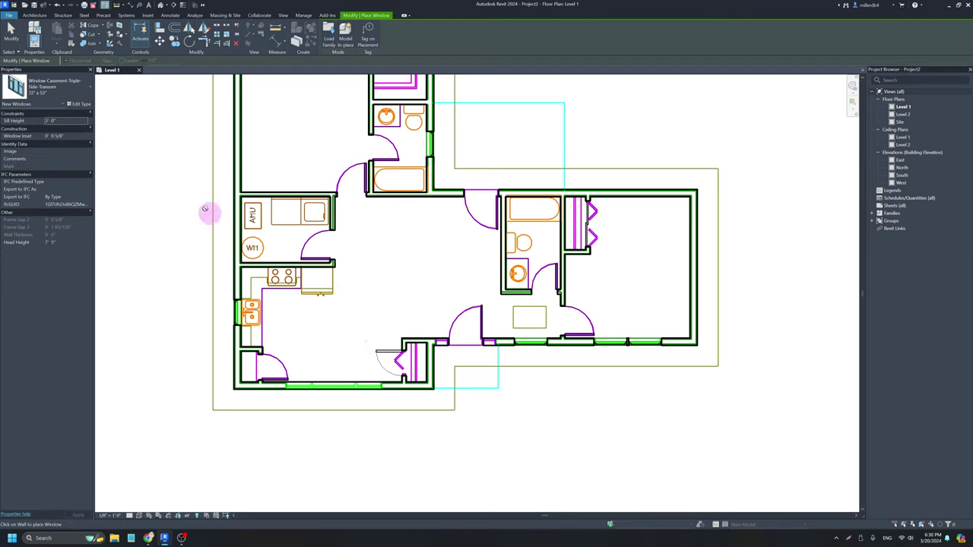
{"action": "left_click", "coordinate": [58, 85]}
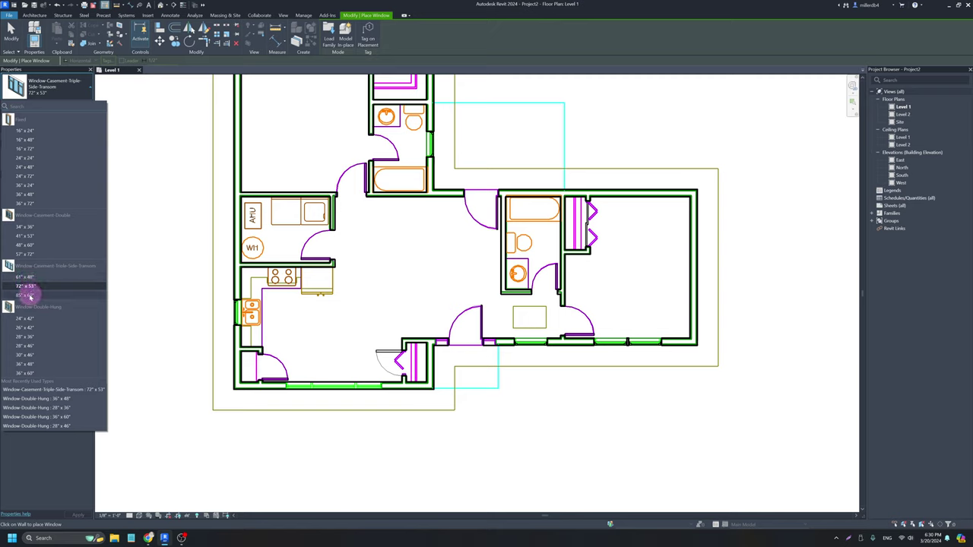
{"action": "left_click", "coordinate": [30, 296]}
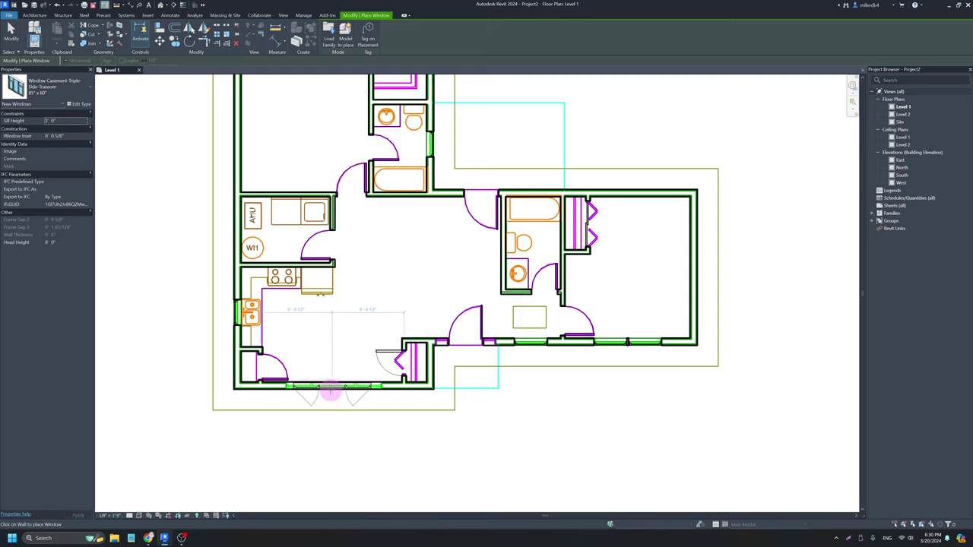
{"action": "left_click", "coordinate": [330, 392]}
Check the kitchen/dining window size on the Dogwood floor plan PDF in Chrome and return to Revit.
{"action": "mouse_move", "coordinate": [164, 538]}
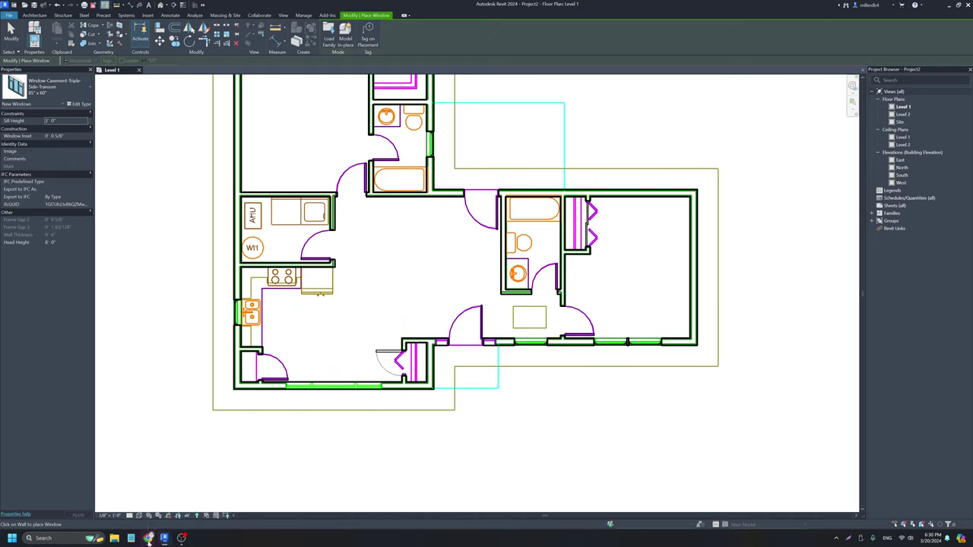
{"action": "left_click", "coordinate": [258, 516]}
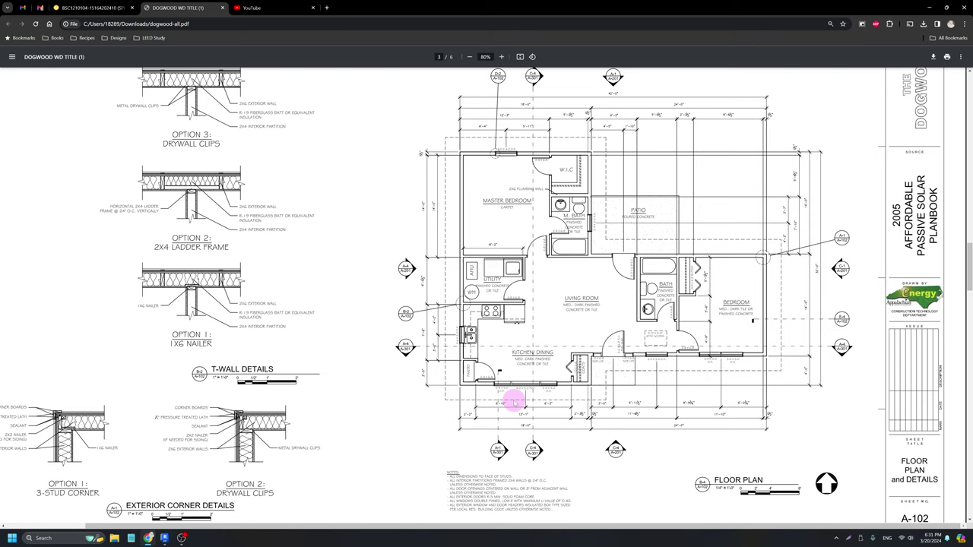
{"action": "left_click", "coordinate": [164, 537]}
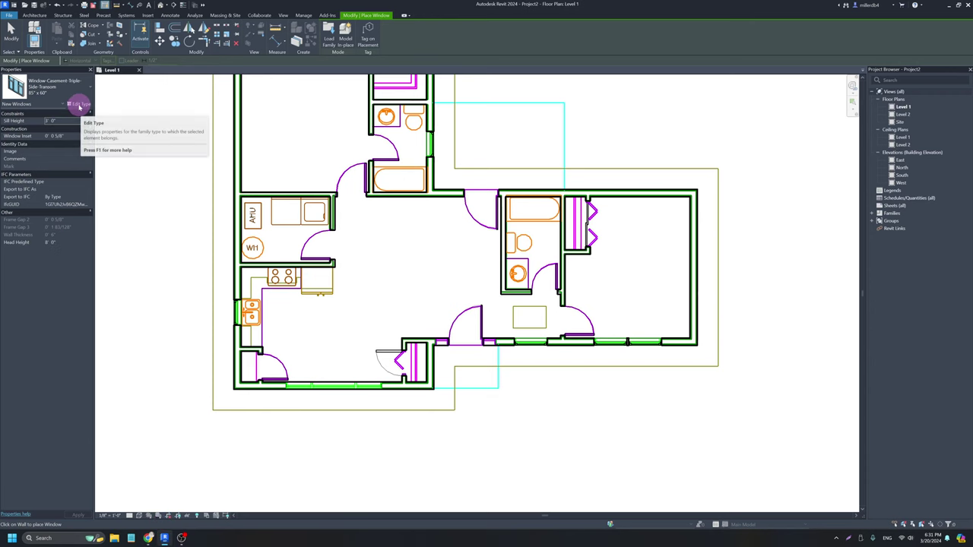
Duplicate the 85" x 60" triple casement window type as 104" x 60" and set its width to 8' 8".
{"action": "left_click", "coordinate": [79, 104]}
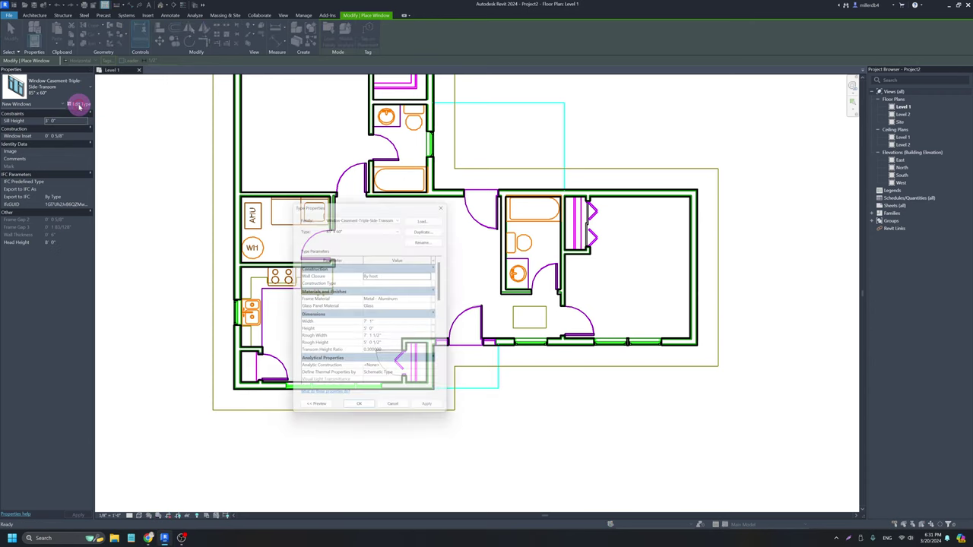
{"action": "left_click", "coordinate": [431, 227]}
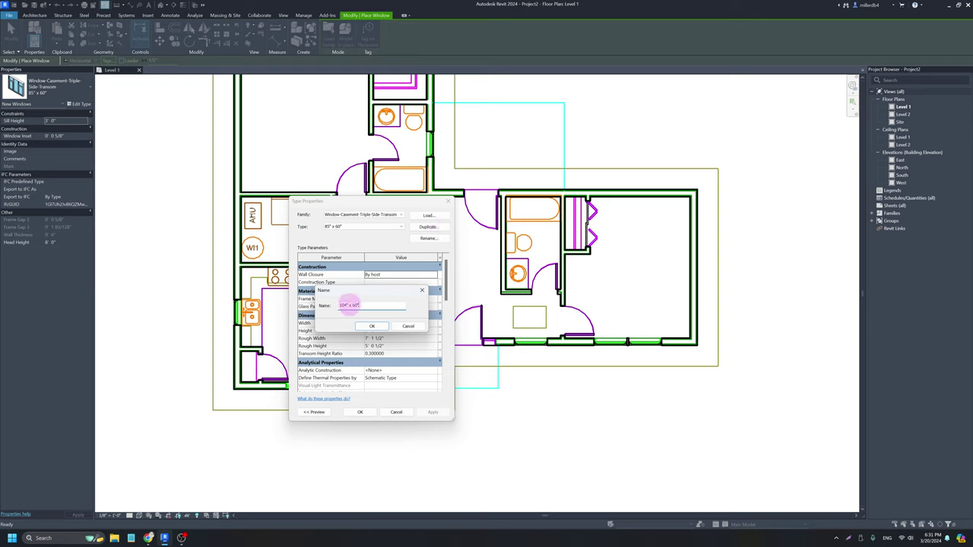
{"action": "left_click", "coordinate": [371, 326]}
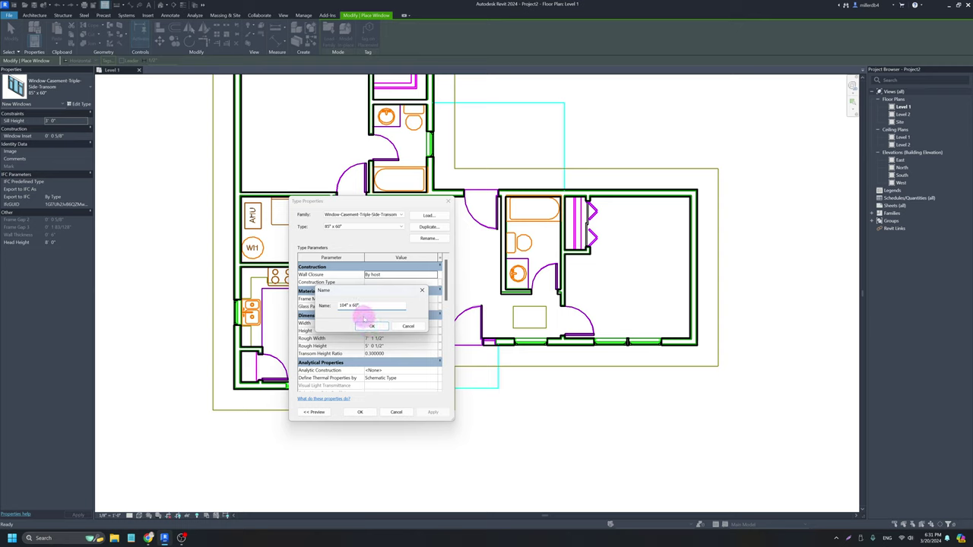
{"action": "left_click", "coordinate": [372, 325]}
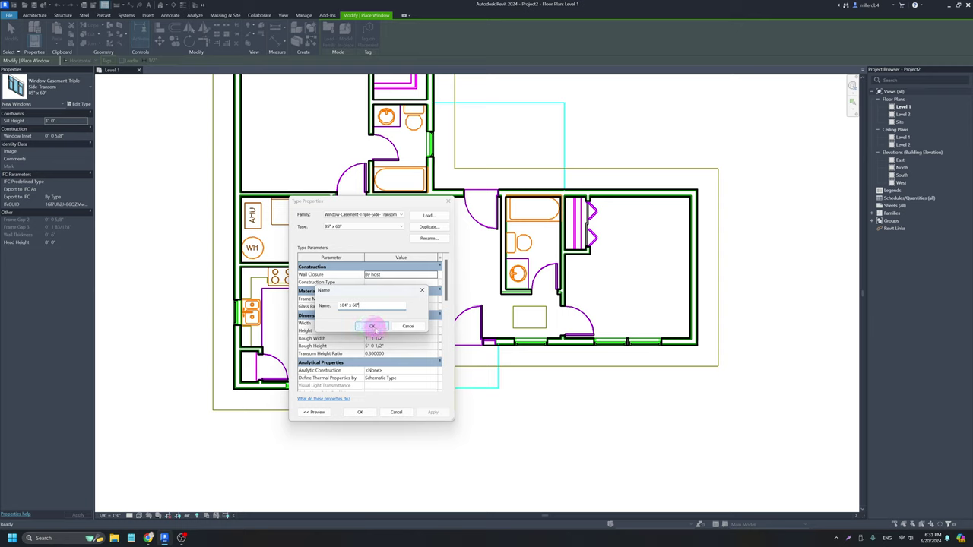
{"action": "left_click", "coordinate": [387, 323]}
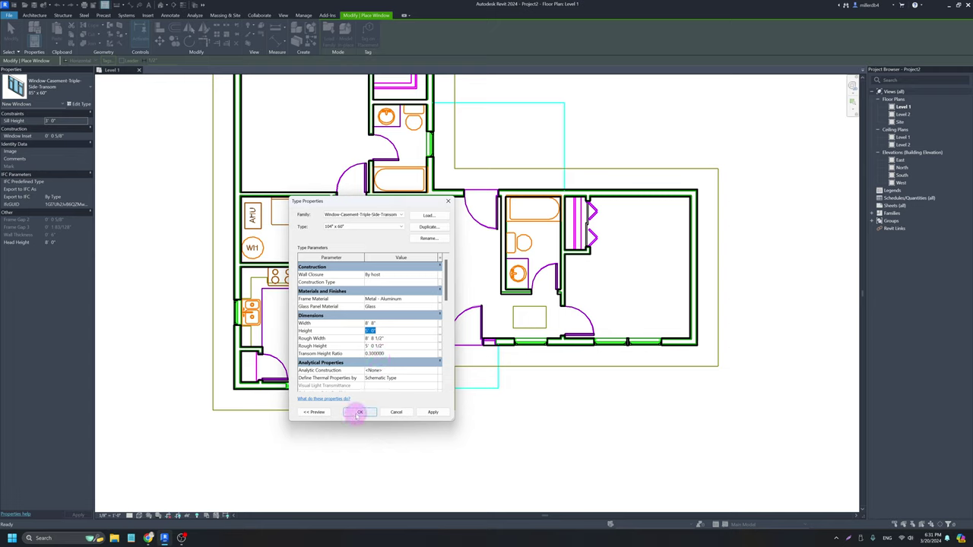
{"action": "left_click", "coordinate": [359, 413]}
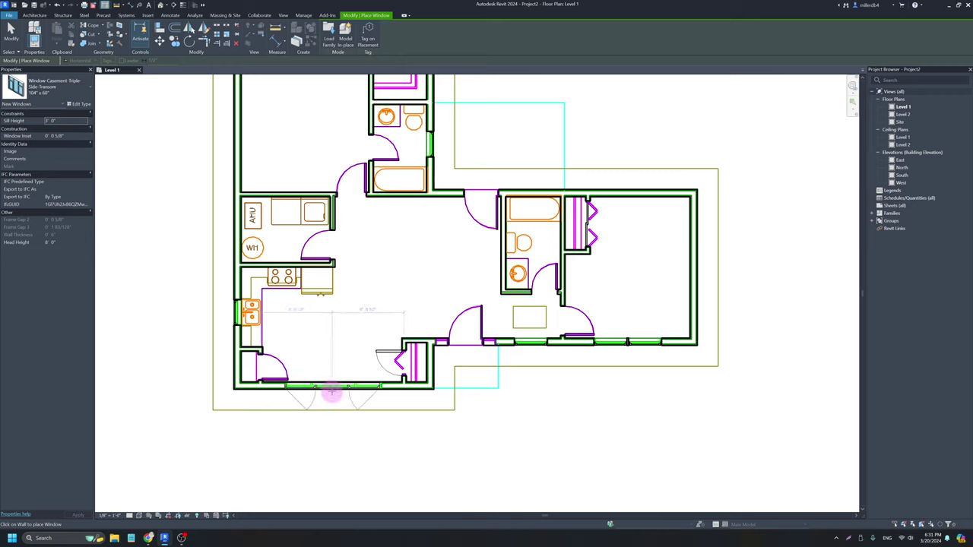
Place the 104" x 60" triple casement window at the opening in the kitchen/dining exterior wall and end window placement.
{"action": "left_click", "coordinate": [331, 392]}
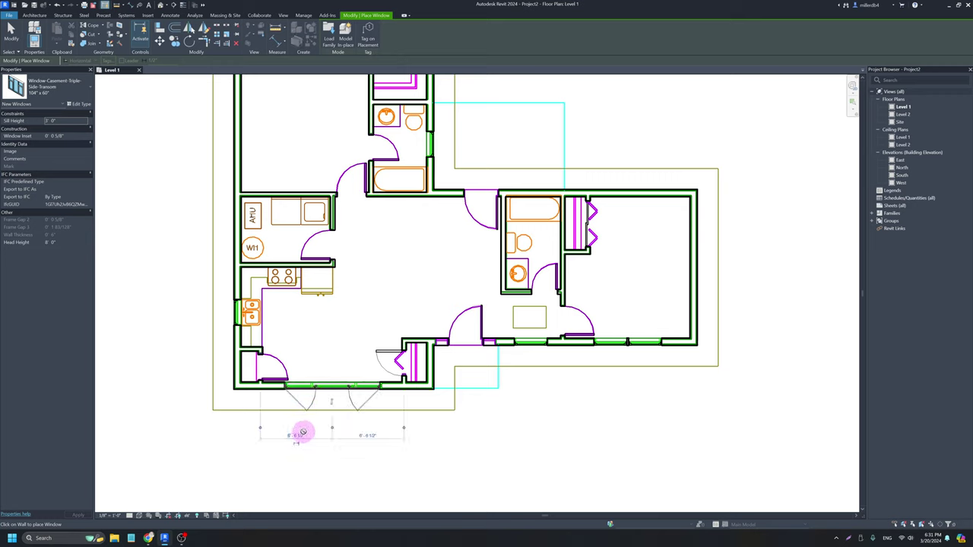
{"action": "scroll", "coordinate": [293, 407], "scroll_direction": "down", "scroll_amount": 1}
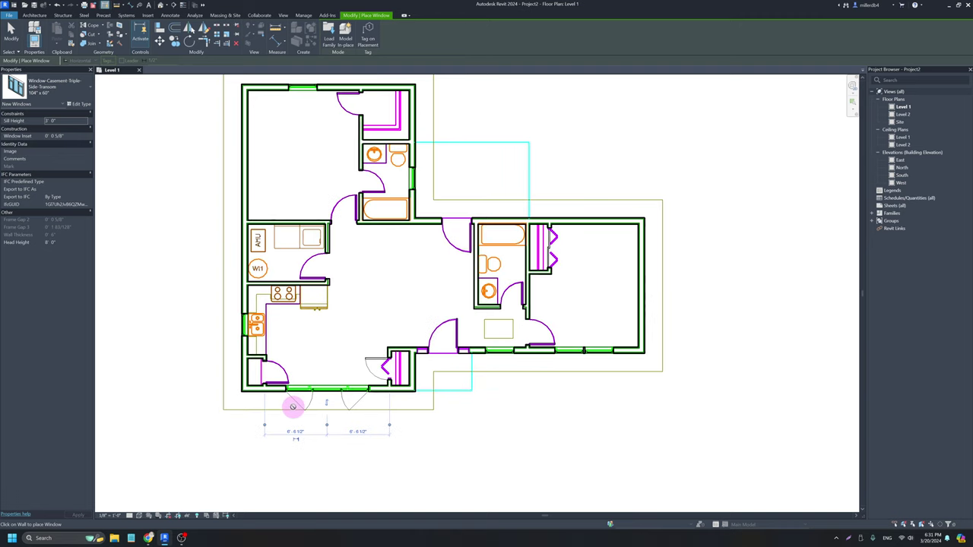
{"action": "scroll", "coordinate": [292, 407], "scroll_direction": "down", "scroll_amount": 1}
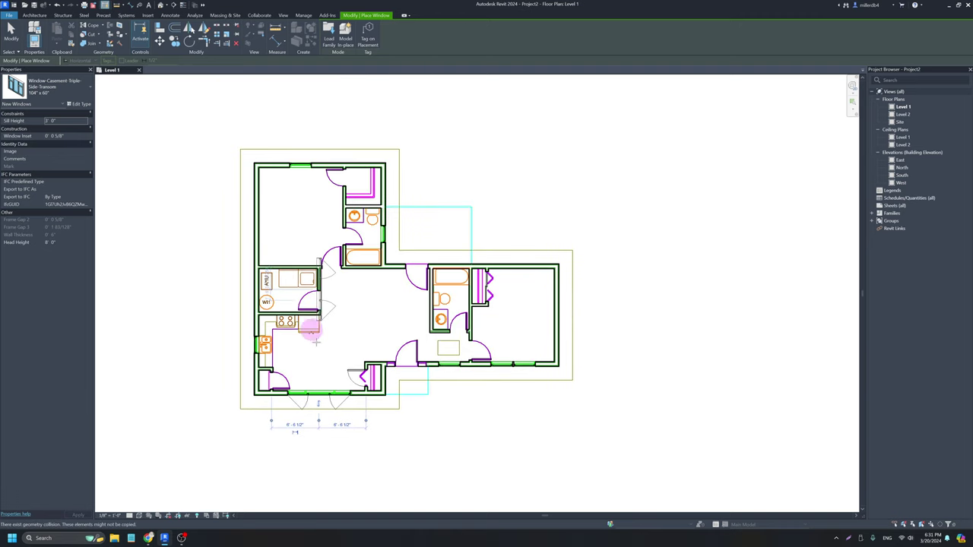
{"action": "key", "text": "Escape"}
{"action": "key", "text": "Escape"}
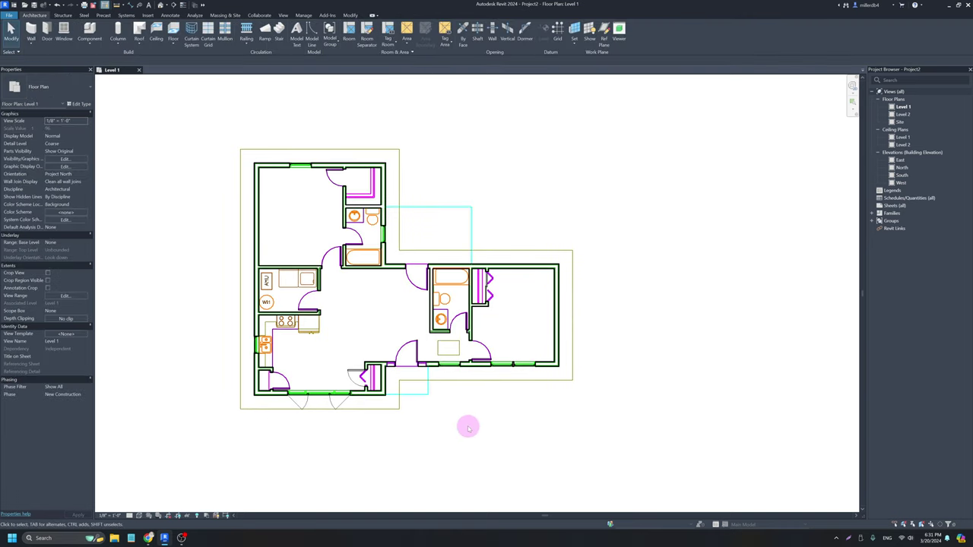
Change the Level 1 floor plan's visual style to Hidden Line.
{"action": "left_click", "coordinate": [139, 516]}
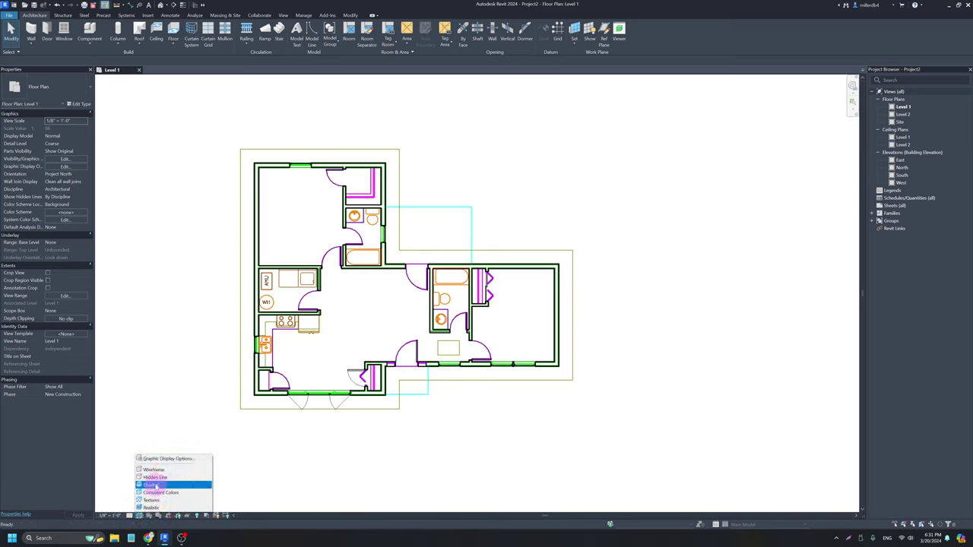
{"action": "left_click", "coordinate": [139, 506]}
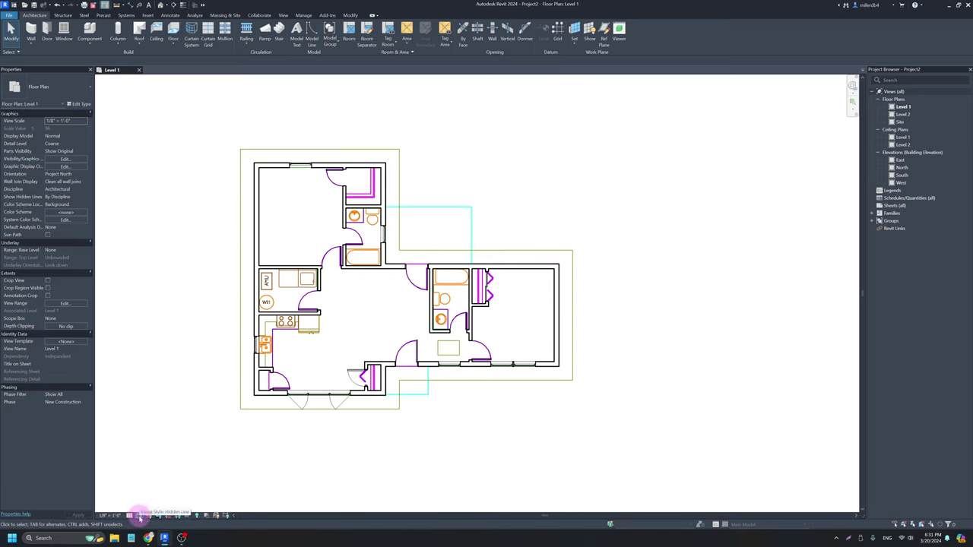
{"action": "left_click", "coordinate": [140, 516]}
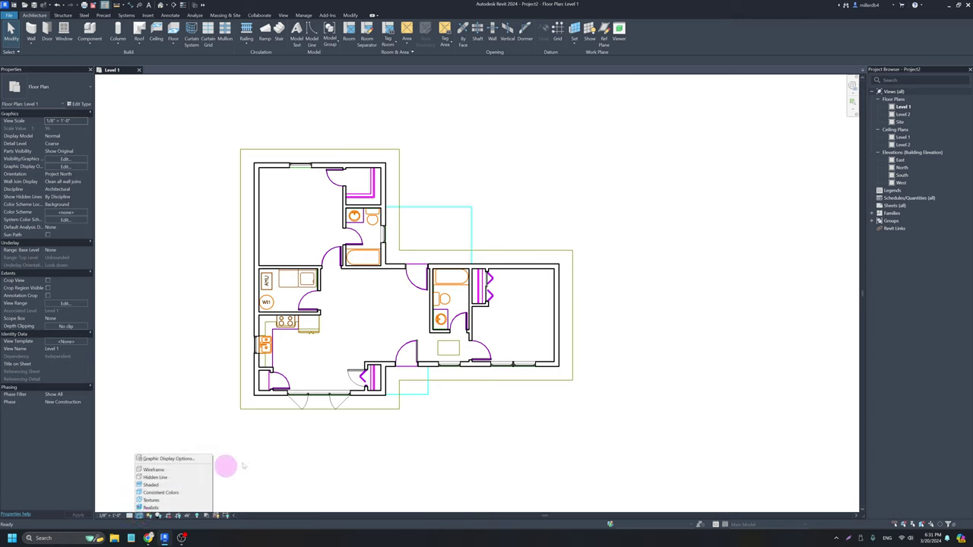
{"action": "left_click", "coordinate": [378, 464]}
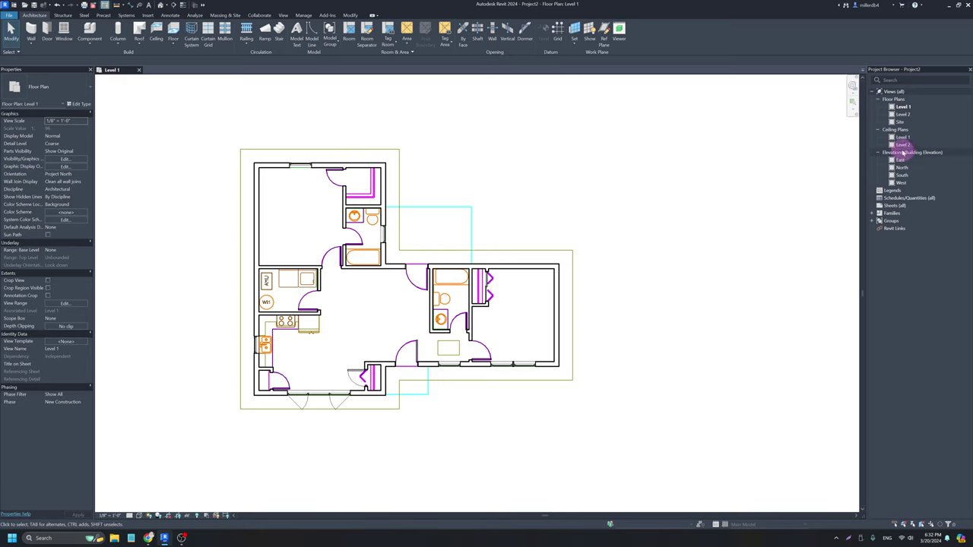
Open the default 3D view, reveal the {3D} entry among the project's 3D views, and examine the front wall's windows.
{"action": "left_click", "coordinate": [161, 6]}
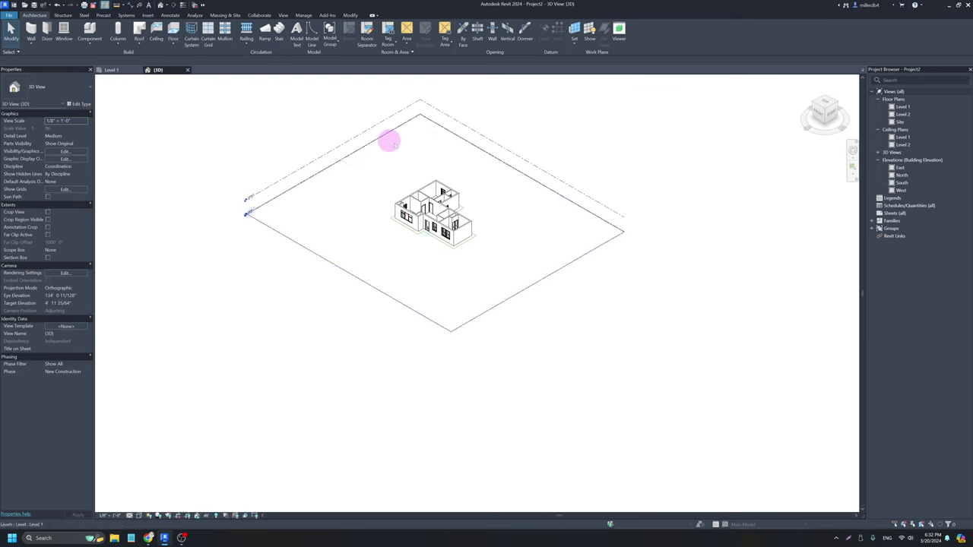
{"action": "scroll", "coordinate": [583, 156], "scroll_direction": "up", "scroll_amount": 1}
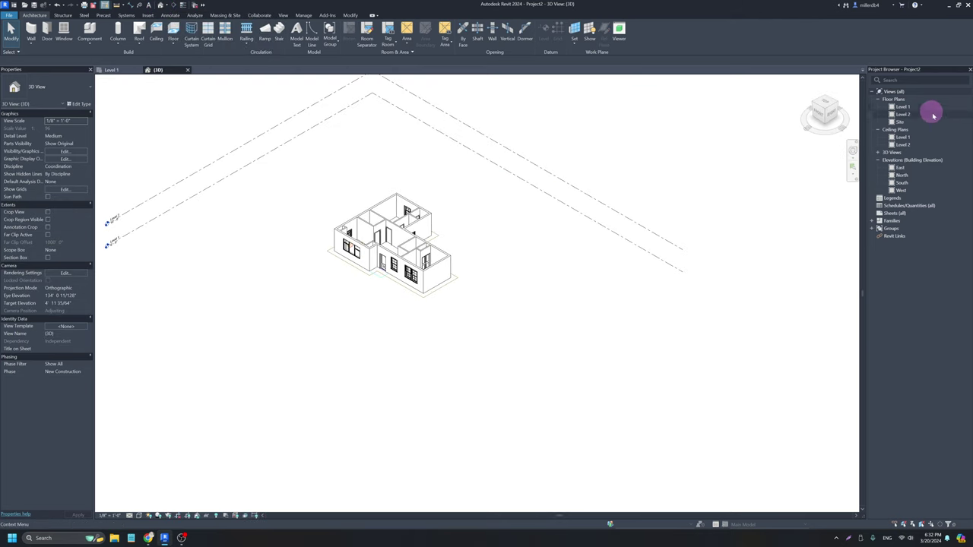
{"action": "double_click", "coordinate": [891, 153]}
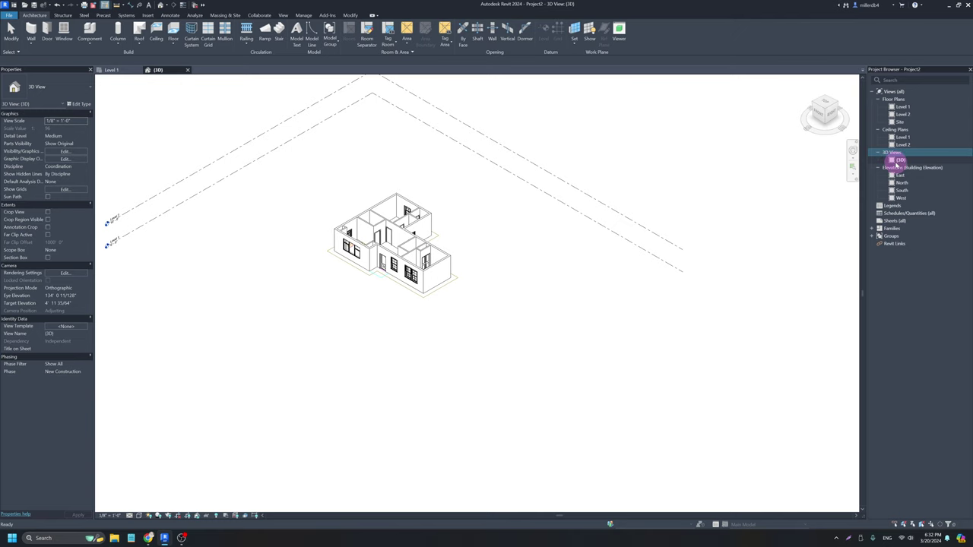
{"action": "left_click", "coordinate": [895, 160]}
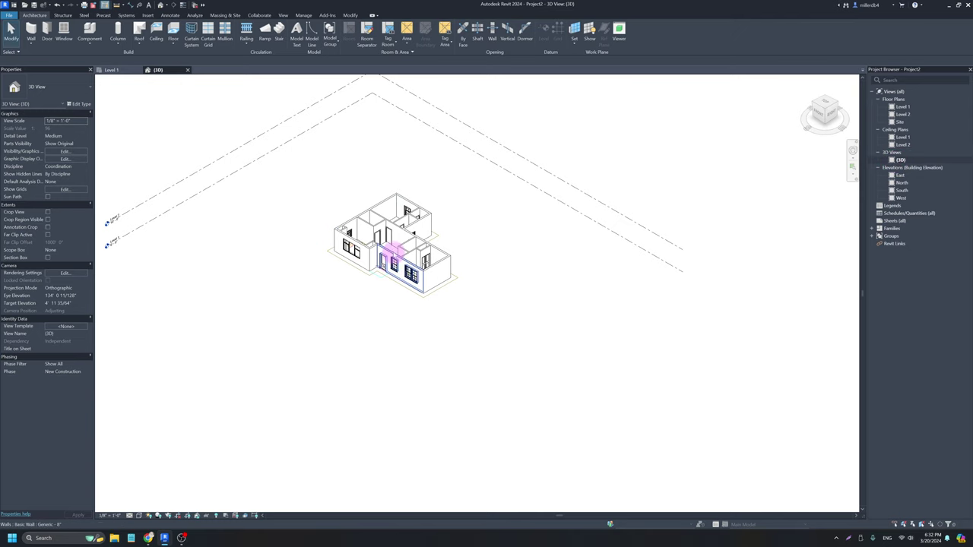
{"action": "scroll", "coordinate": [384, 256], "scroll_direction": "up", "scroll_amount": 3}
{"action": "scroll", "coordinate": [451, 287], "scroll_direction": "up", "scroll_amount": 3}
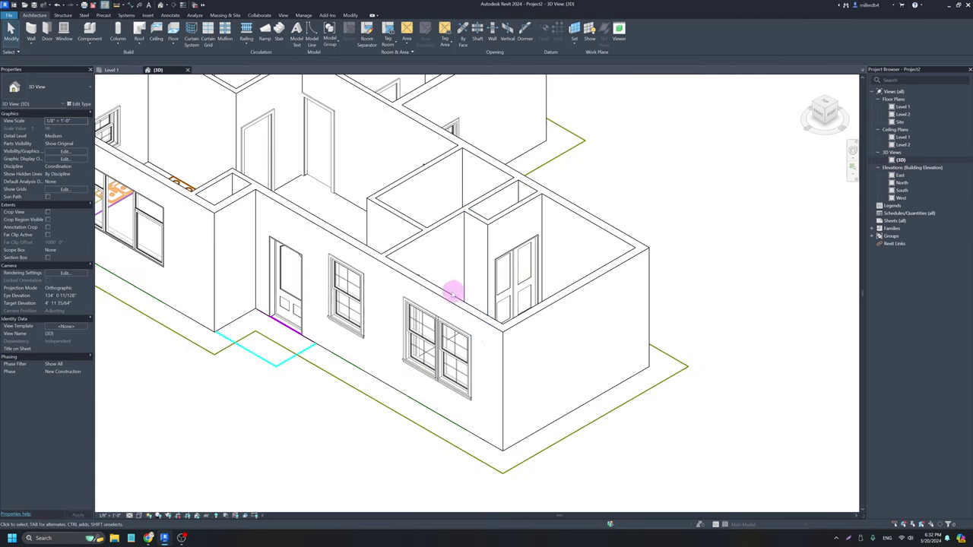
{"action": "scroll", "coordinate": [312, 307], "scroll_direction": "down", "scroll_amount": 6}
{"action": "middle_click_drag", "start_coordinate": [272, 304], "coordinate": [237, 260], "text": "shift"}
{"action": "scroll", "coordinate": [388, 357], "scroll_direction": "up", "scroll_amount": 7}
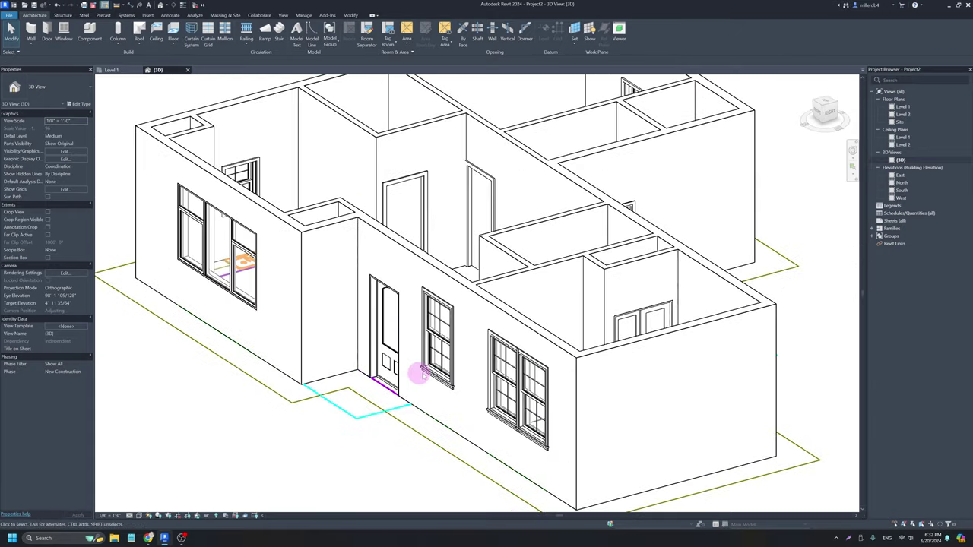
Flip the single double-hung window beside the front door inside out, and flip it back so its sill faces outward.
{"action": "left_click", "coordinate": [443, 386]}
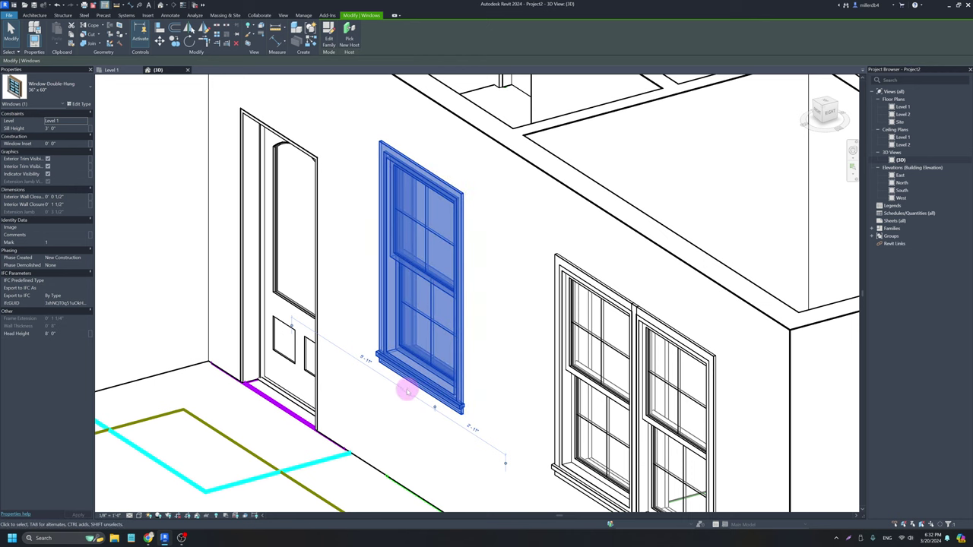
{"action": "left_click", "coordinate": [276, 420]}
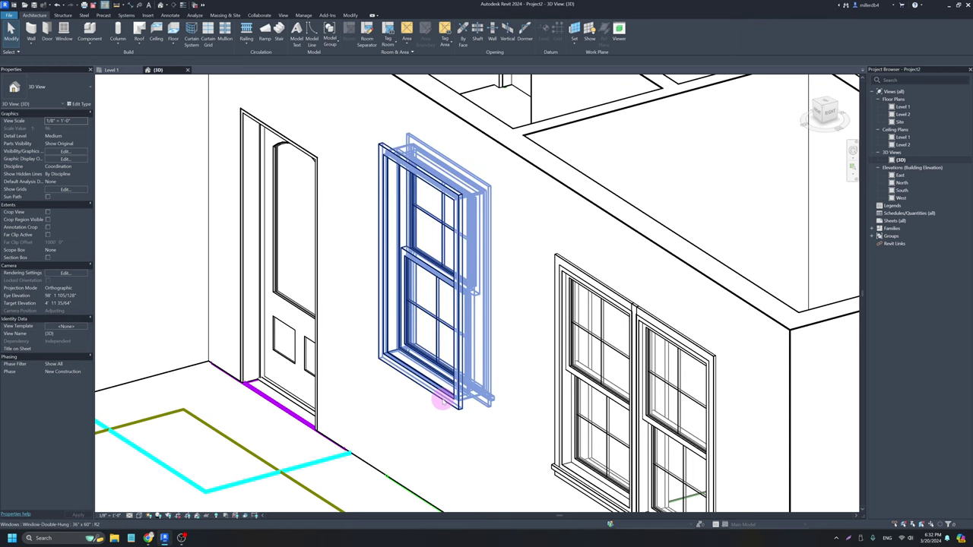
{"action": "left_click", "coordinate": [443, 404]}
{"action": "key", "text": "space"}
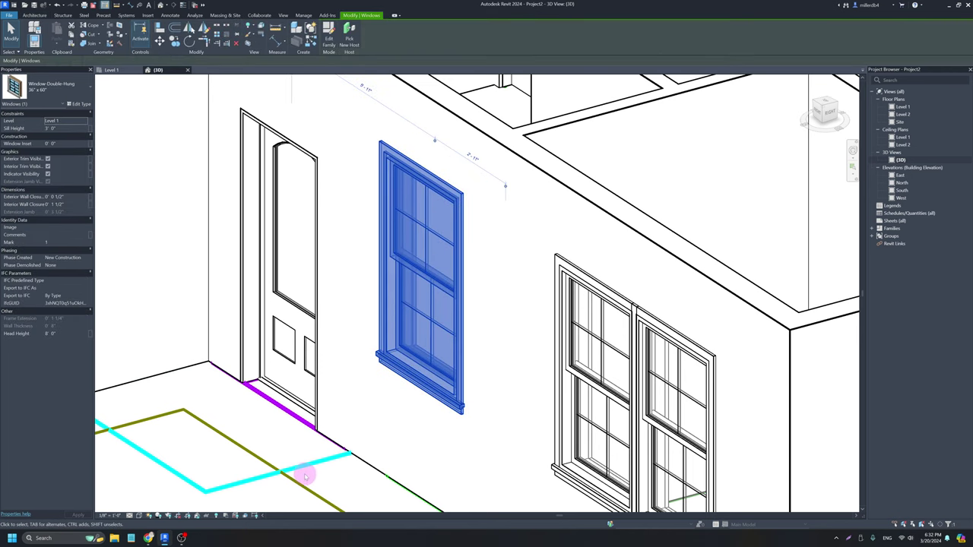
{"action": "left_click", "coordinate": [266, 476]}
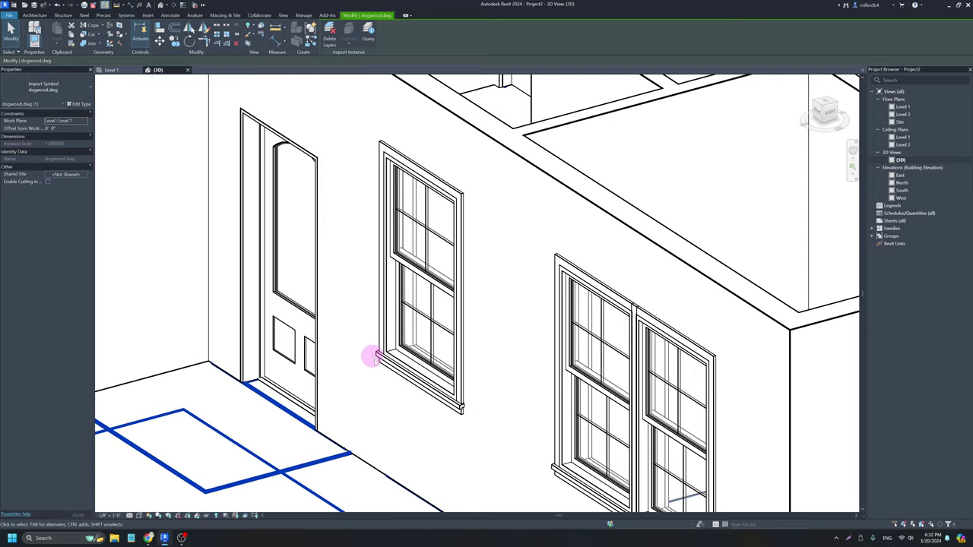
Examine the exterior trim seam between the two adjoining double-hung windows on the front wall, and clear the selection.
{"action": "scroll", "coordinate": [418, 384], "scroll_direction": "down", "scroll_amount": 3}
{"action": "left_click_drag", "start_coordinate": [413, 381], "coordinate": [516, 435], "text": "shift"}
{"action": "scroll", "coordinate": [502, 430], "scroll_direction": "up", "scroll_amount": 4}
{"action": "middle_click_drag", "start_coordinate": [516, 435], "coordinate": [434, 365], "text": "shift"}
{"action": "scroll", "coordinate": [387, 330], "scroll_direction": "up", "scroll_amount": 5}
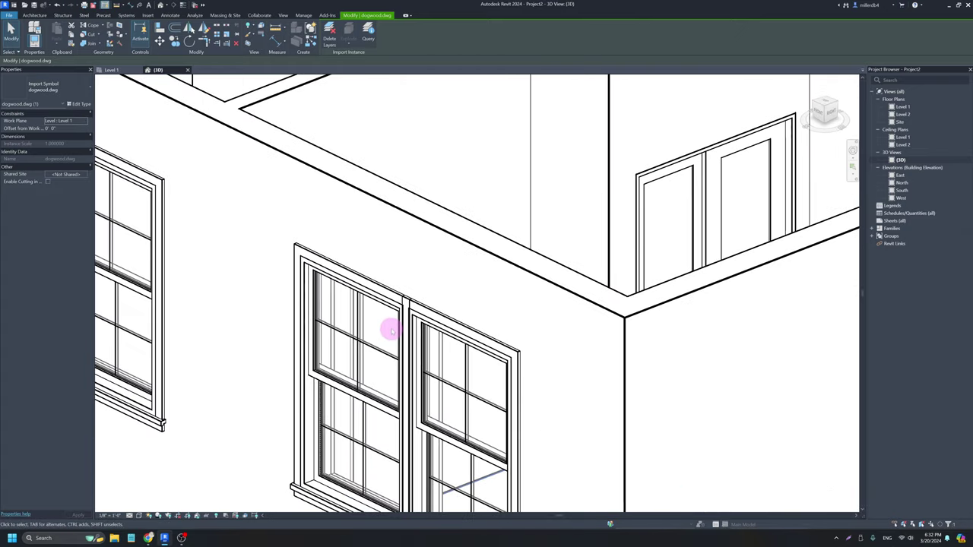
{"action": "scroll", "coordinate": [388, 306], "scroll_direction": "down", "scroll_amount": 3}
{"action": "scroll", "coordinate": [394, 305], "scroll_direction": "up", "scroll_amount": 3}
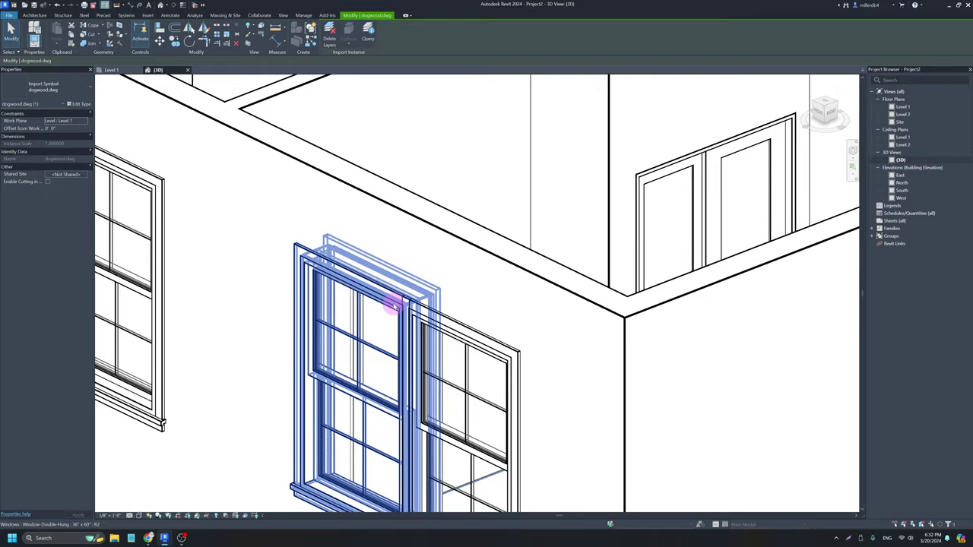
{"action": "scroll", "coordinate": [403, 349], "scroll_direction": "down", "scroll_amount": 2}
{"action": "scroll", "coordinate": [410, 308], "scroll_direction": "up", "scroll_amount": 5}
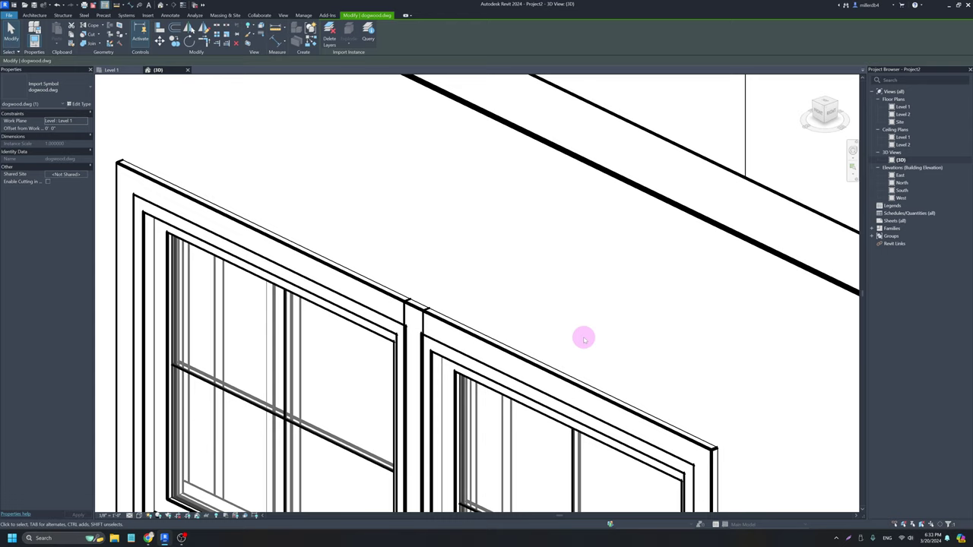
{"action": "key", "text": "Escape"}
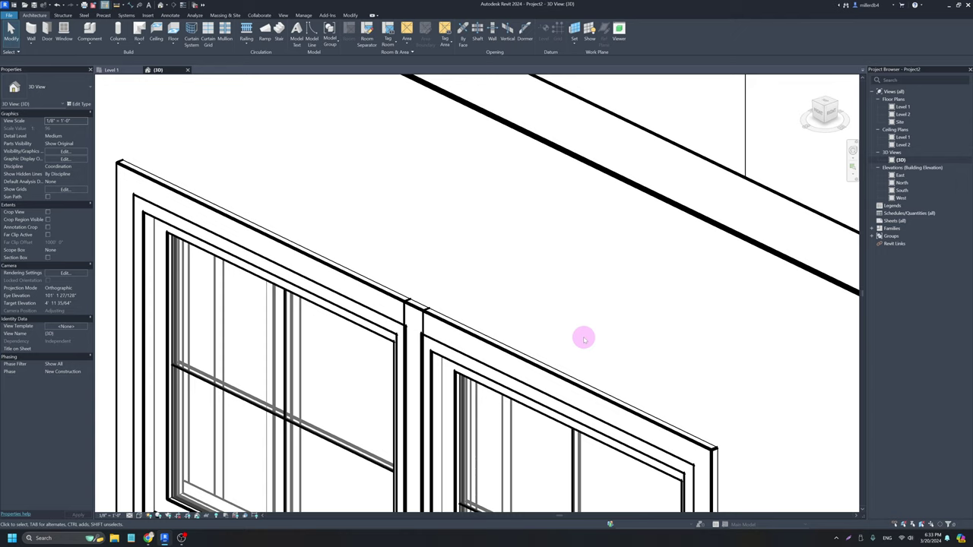
Find the join commands in the keyboard shortcut settings and assign JJ to Join Geometry.
{"action": "key", "text": "k"}
{"action": "key", "text": "s"}
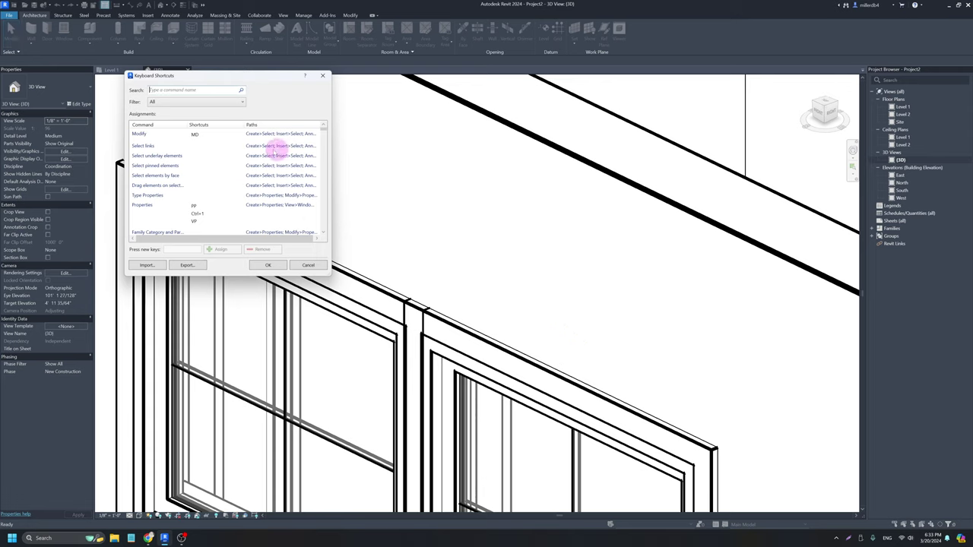
{"action": "type", "text": "join"}
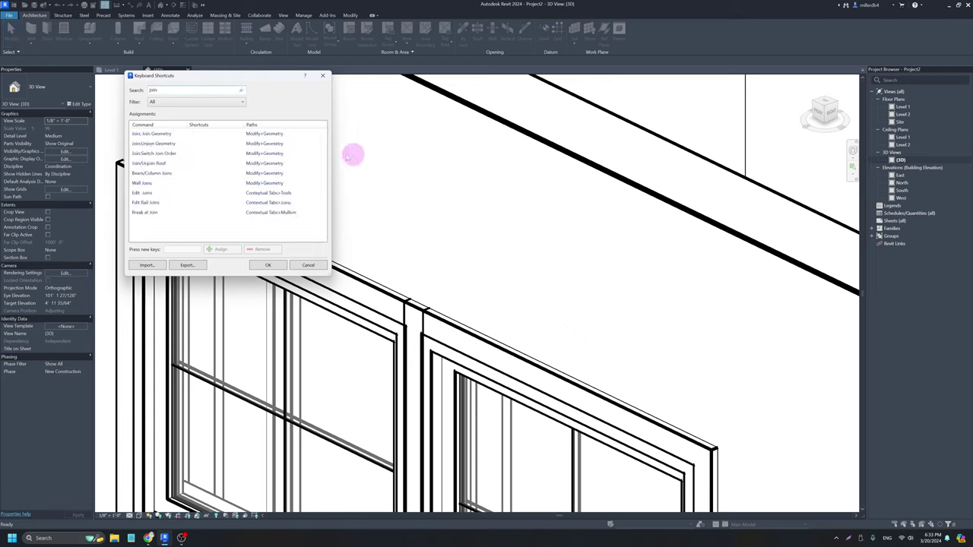
{"action": "left_click", "coordinate": [152, 135]}
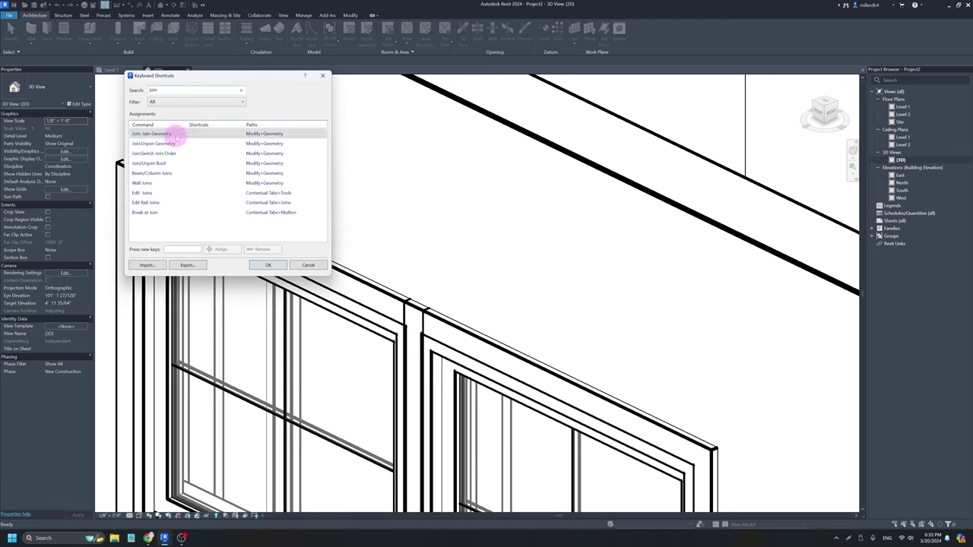
{"action": "left_click", "coordinate": [181, 249]}
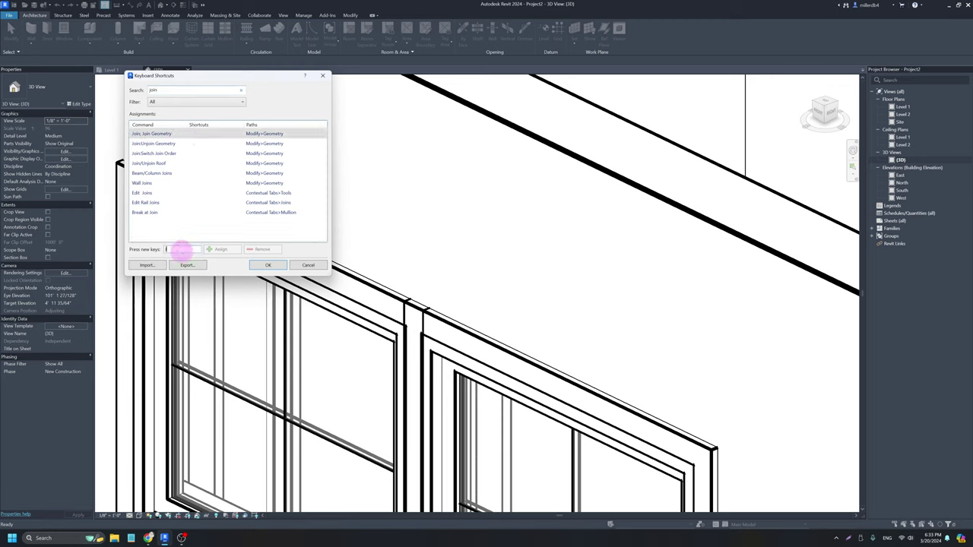
{"action": "type", "text": "JJ"}
{"action": "left_click", "coordinate": [222, 250]}
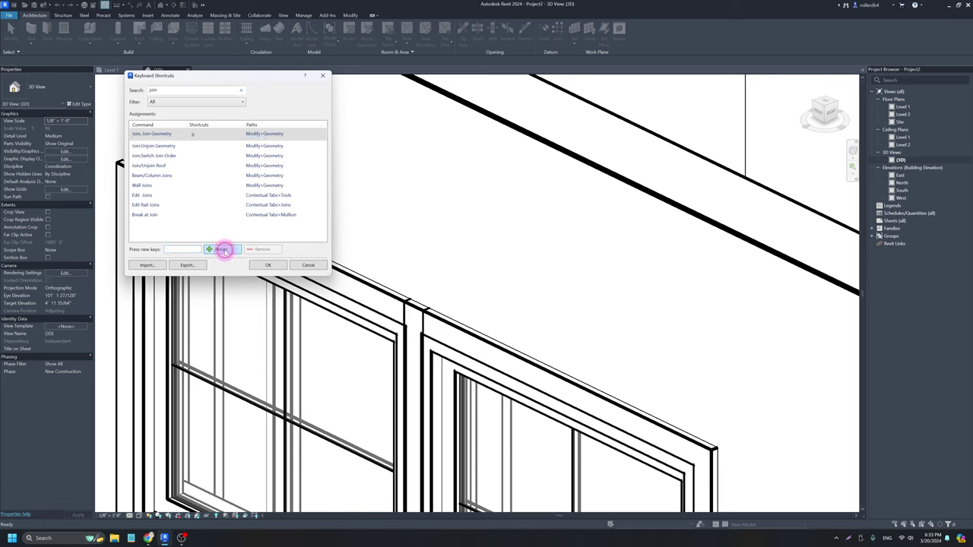
{"action": "left_click", "coordinate": [259, 265]}
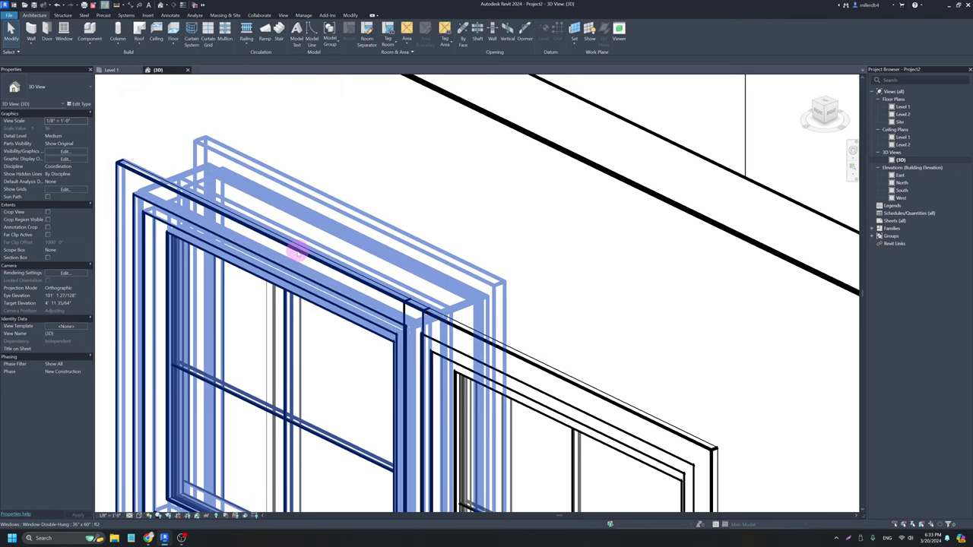
Join the exterior trims of the two adjoining double-hung windows with Join Geometry and end the command.
{"action": "left_click", "coordinate": [214, 237]}
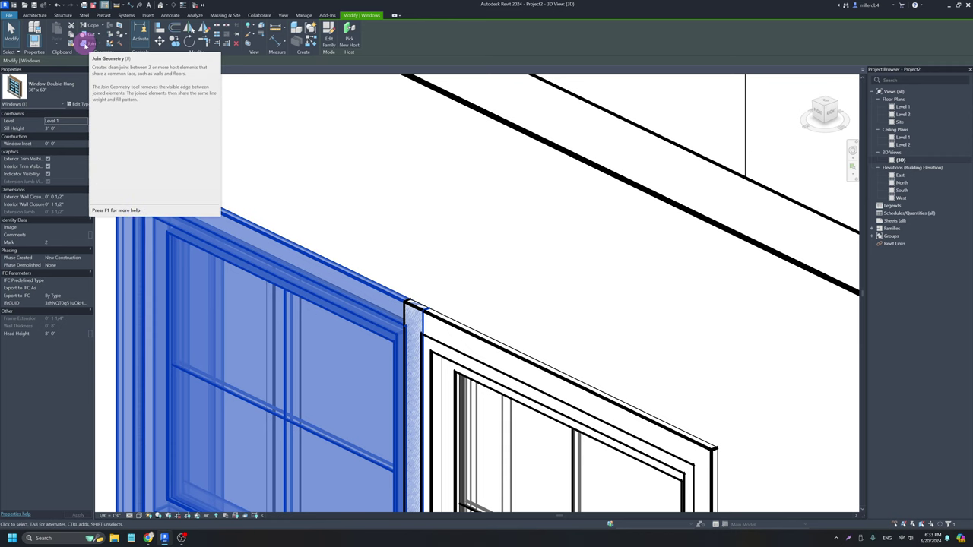
{"action": "left_click", "coordinate": [145, 100]}
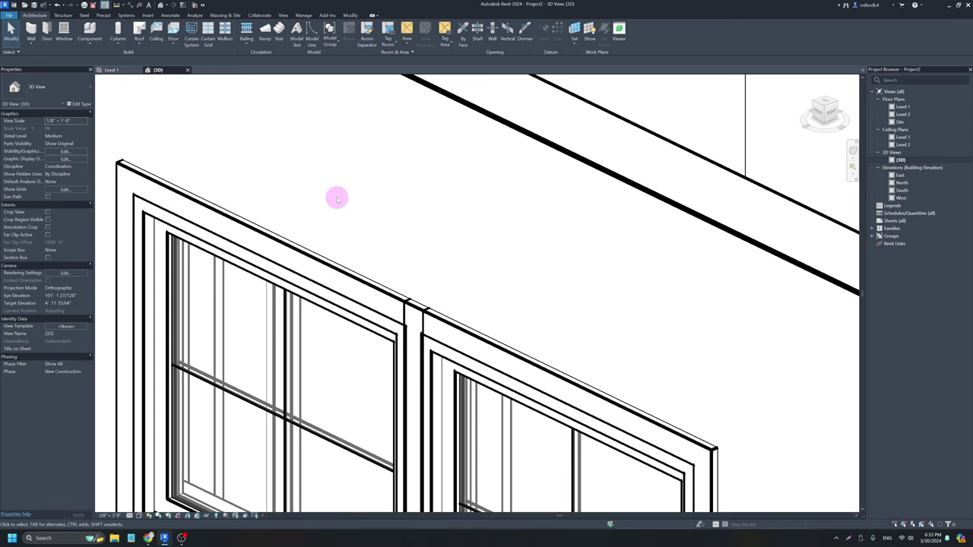
{"action": "key", "text": "j"}
{"action": "key", "text": "g"}
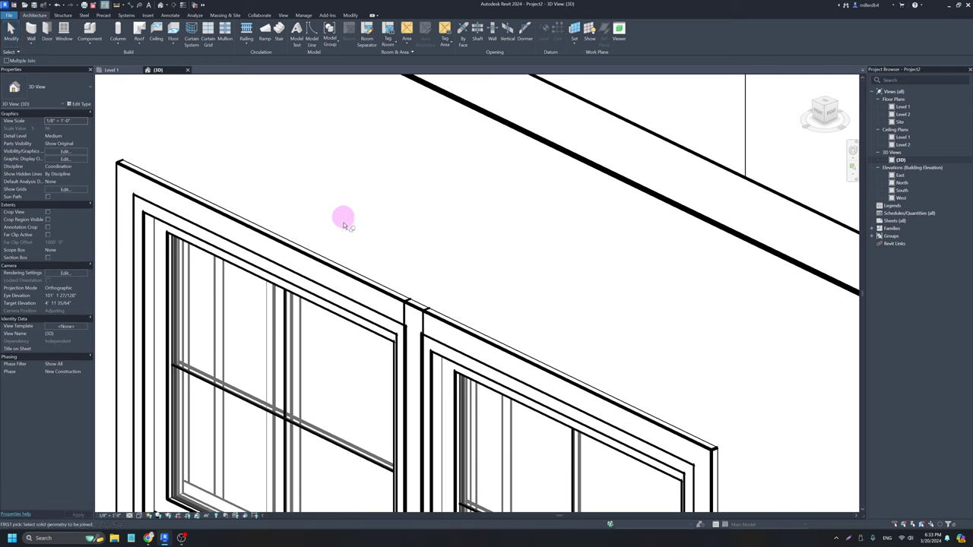
{"action": "left_click", "coordinate": [357, 282]}
{"action": "left_click", "coordinate": [443, 321]}
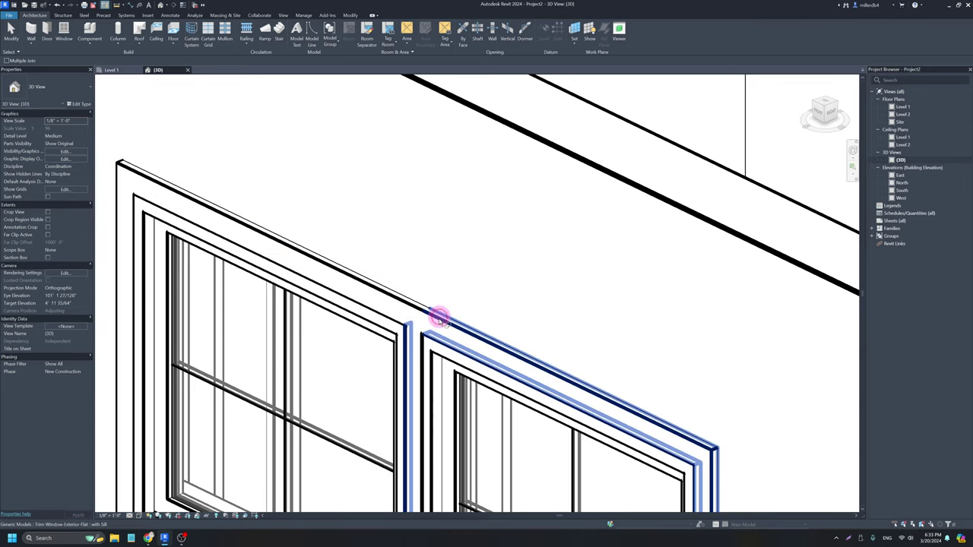
{"action": "scroll", "coordinate": [408, 321], "scroll_direction": "down", "scroll_amount": 5}
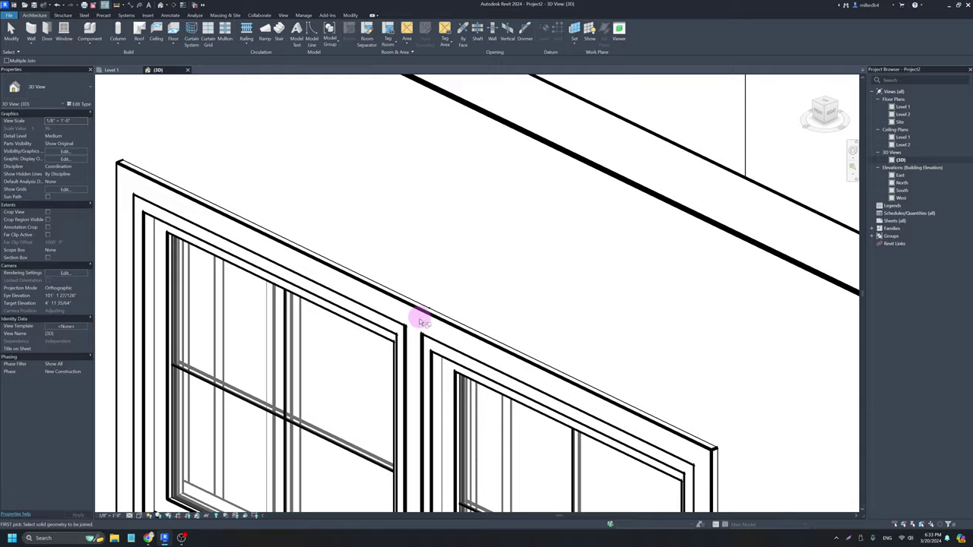
{"action": "middle_click_drag", "start_coordinate": [369, 407], "coordinate": [383, 408]}
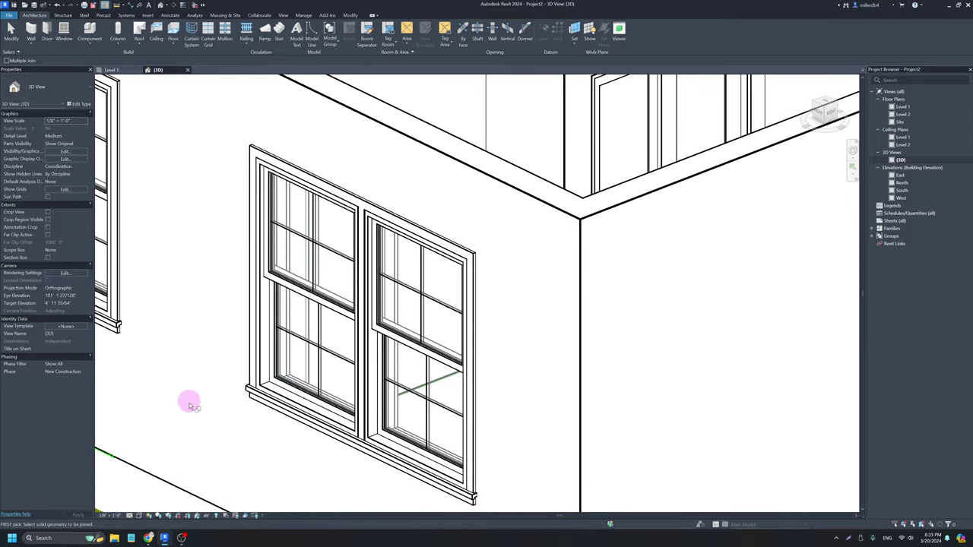
{"action": "scroll", "coordinate": [191, 402], "scroll_direction": "down", "scroll_amount": 8}
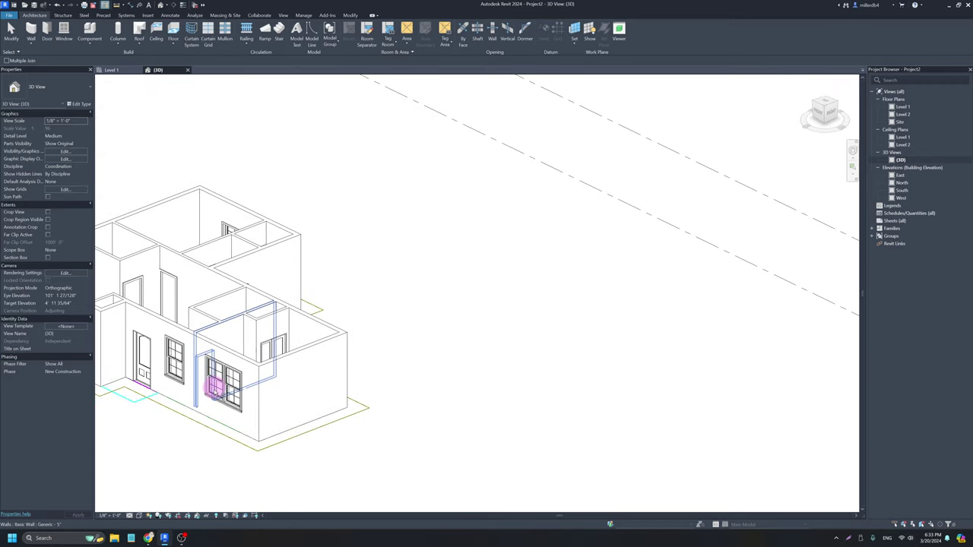
{"action": "key", "text": "Escape"}
Switch the 3D view's visual style to Consistent Colors.
{"action": "middle_click_drag", "start_coordinate": [258, 394], "coordinate": [506, 373]}
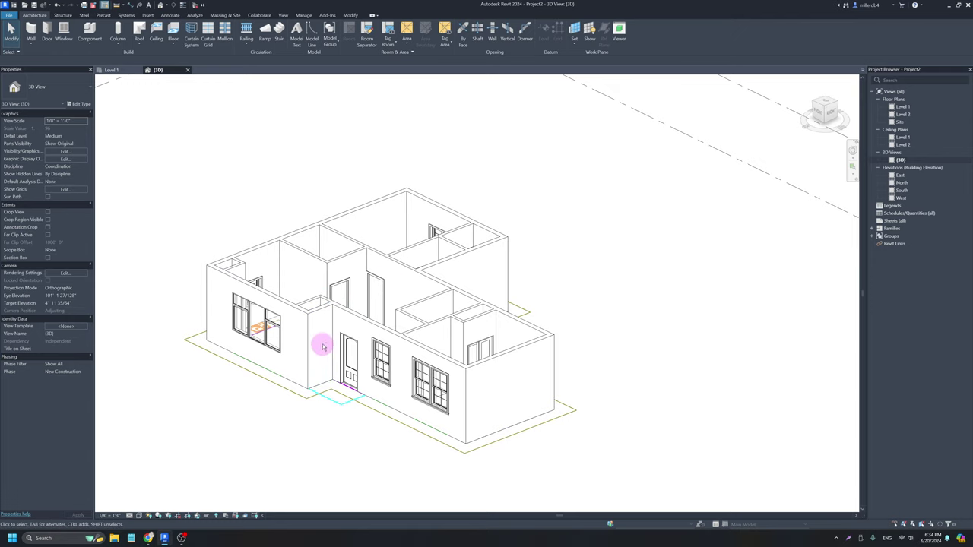
{"action": "middle_click_drag", "start_coordinate": [323, 346], "coordinate": [445, 304], "text": "shift"}
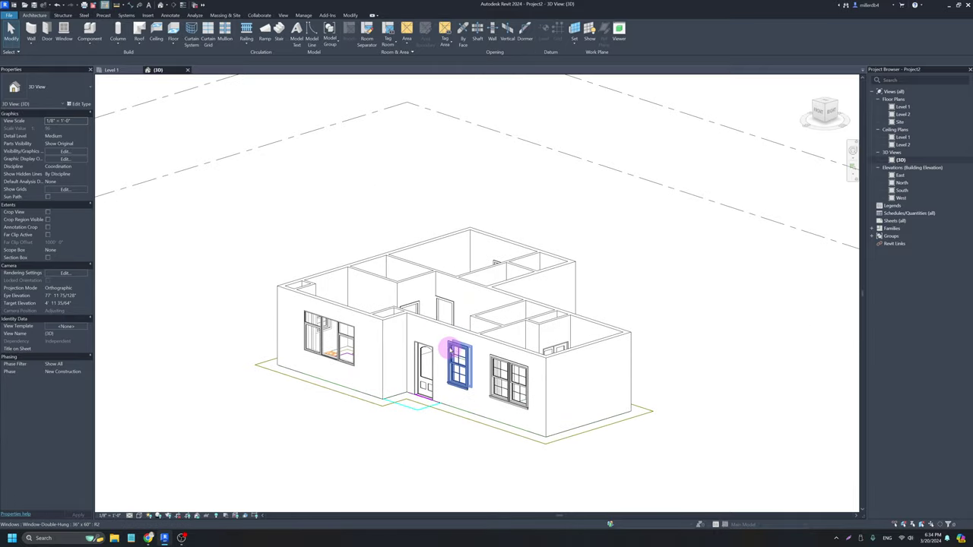
{"action": "middle_click_drag", "start_coordinate": [453, 351], "coordinate": [322, 304], "text": "shift"}
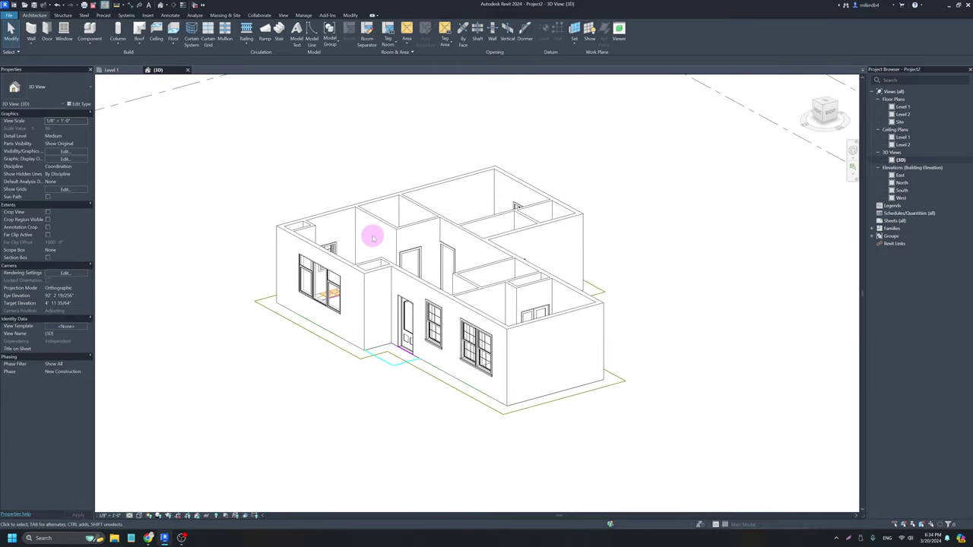
{"action": "left_click", "coordinate": [139, 517]}
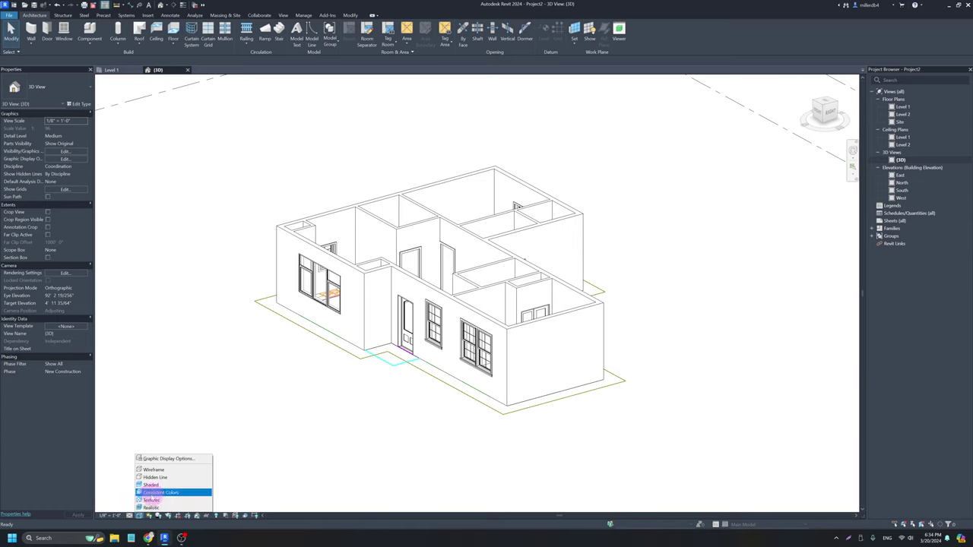
{"action": "left_click", "coordinate": [152, 493]}
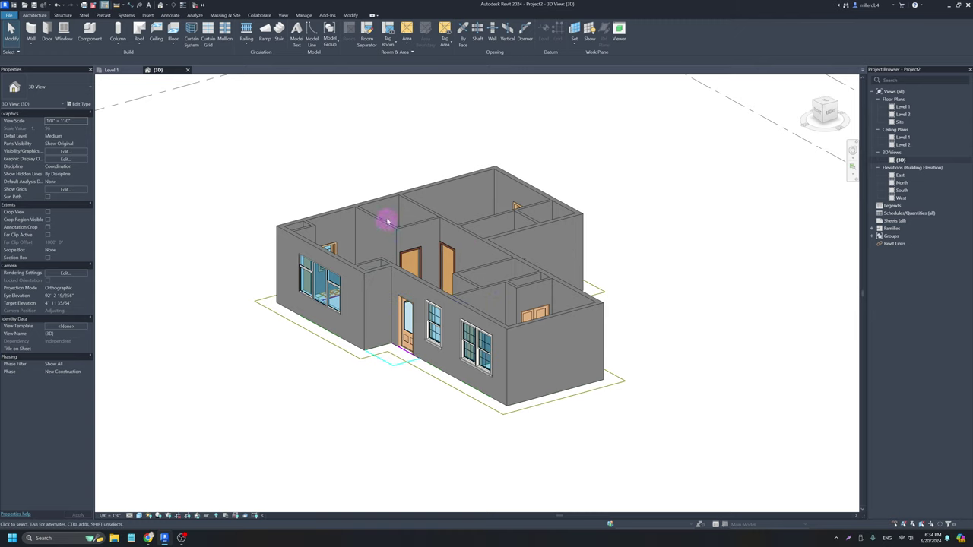
Switch the 3D view's visual style to Realistic and examine the wood texture on an interior door.
{"action": "left_click", "coordinate": [139, 517]}
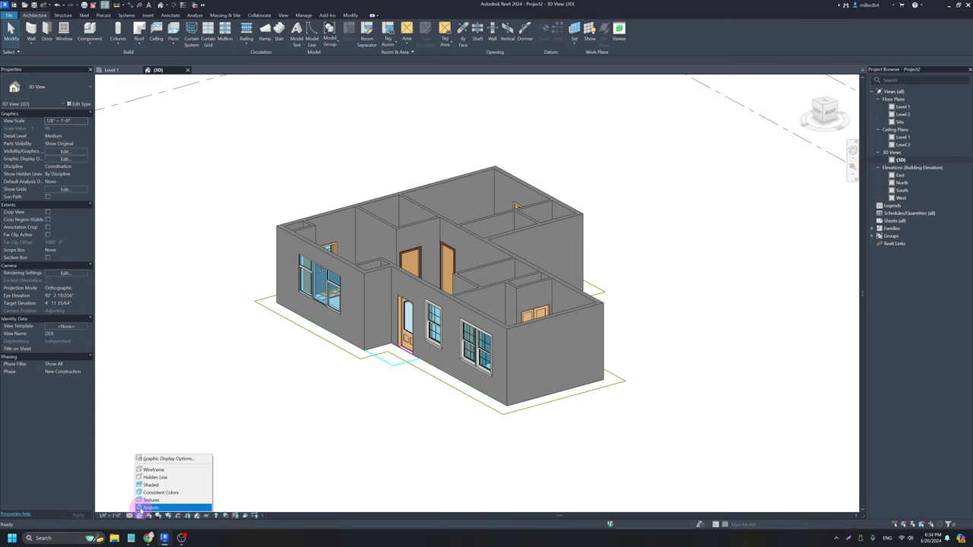
{"action": "left_click", "coordinate": [141, 508]}
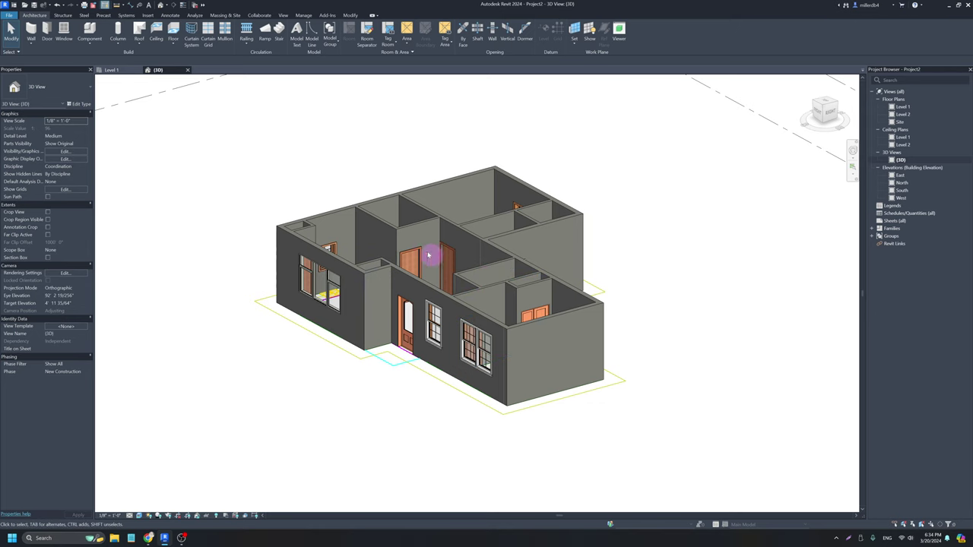
{"action": "scroll", "coordinate": [404, 261], "scroll_direction": "up", "scroll_amount": 5}
{"action": "scroll", "coordinate": [413, 269], "scroll_direction": "up", "scroll_amount": 6}
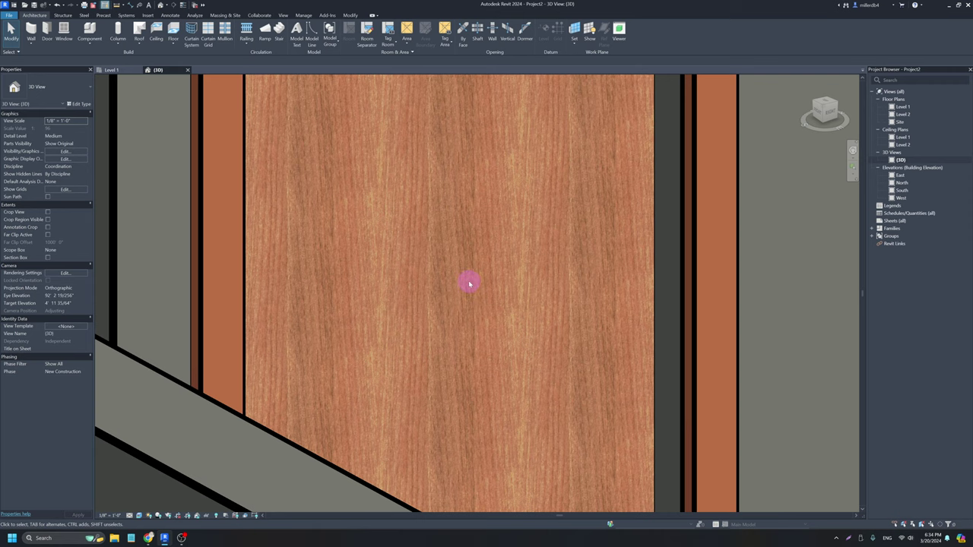
{"action": "scroll", "coordinate": [470, 284], "scroll_direction": "down", "scroll_amount": 10}
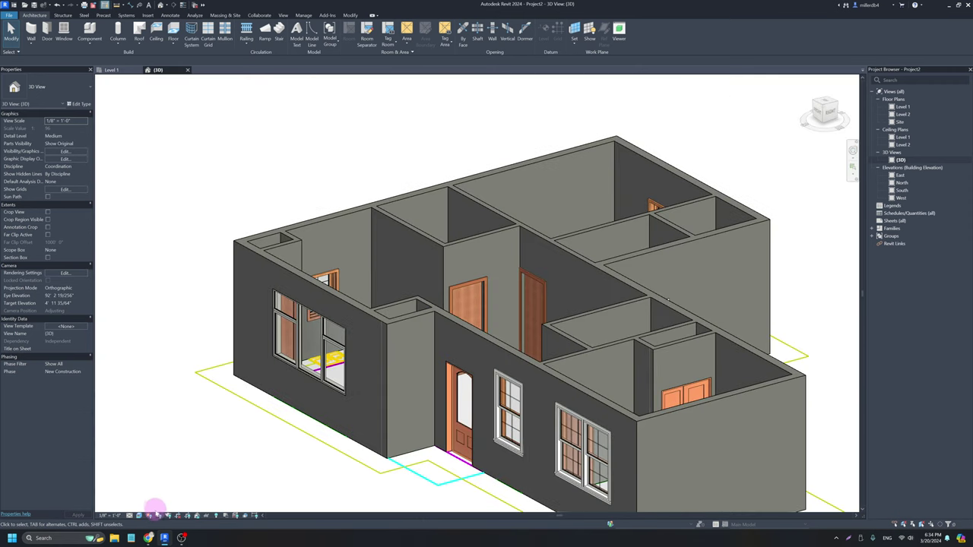
Set the 3D view's style to Hidden Line and apply Show Ambient Shadows in Graphic Display Options.
{"action": "left_click", "coordinate": [139, 515]}
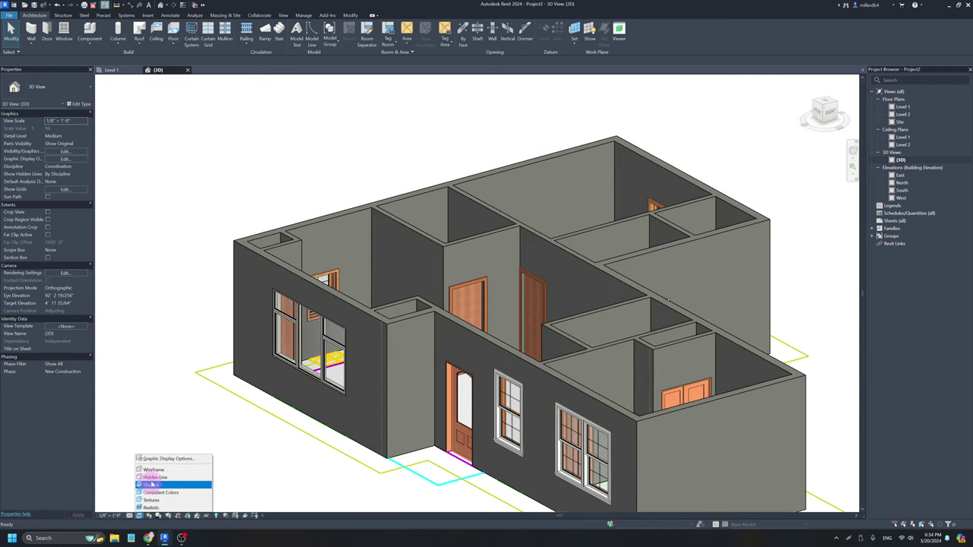
{"action": "left_click", "coordinate": [155, 478]}
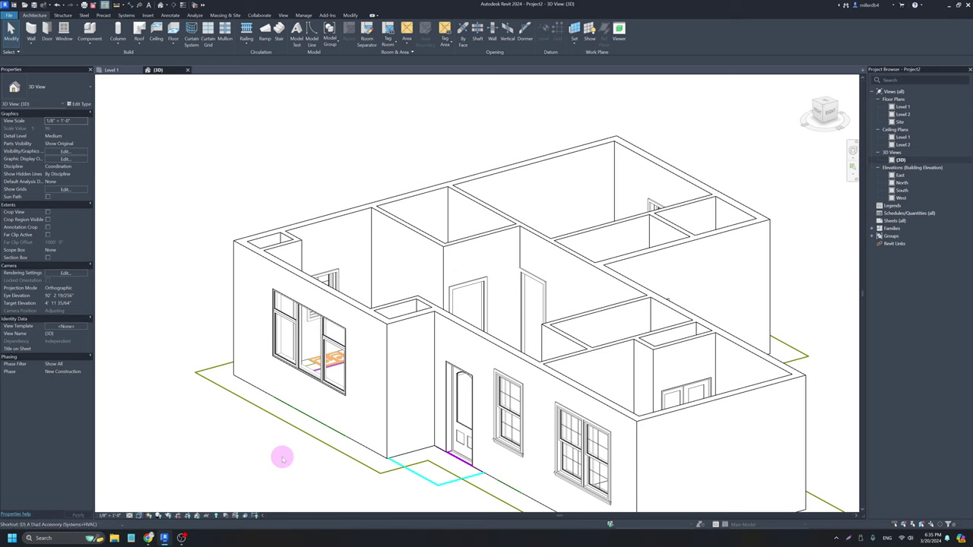
{"action": "key", "text": "g"}
{"action": "key", "text": "d"}
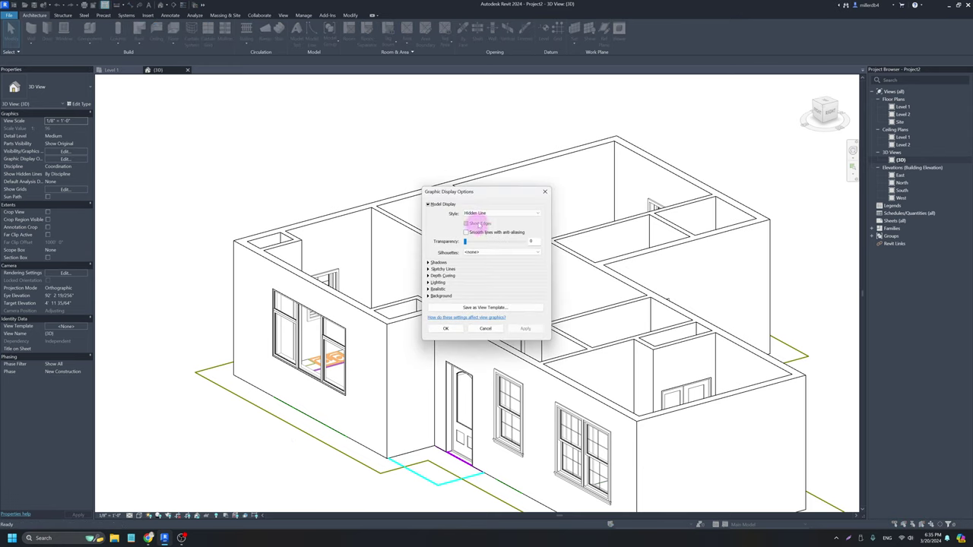
{"action": "left_click", "coordinate": [486, 212]}
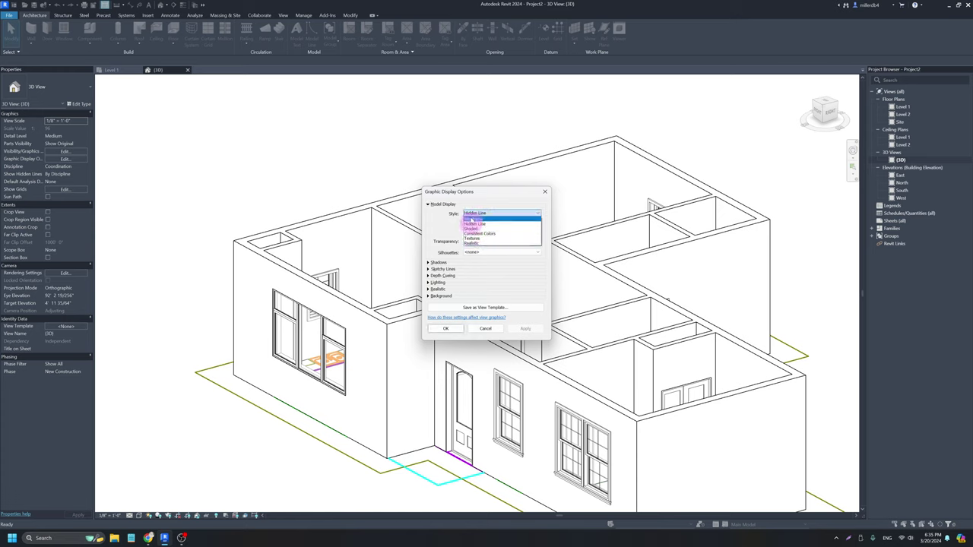
{"action": "left_click", "coordinate": [441, 229]}
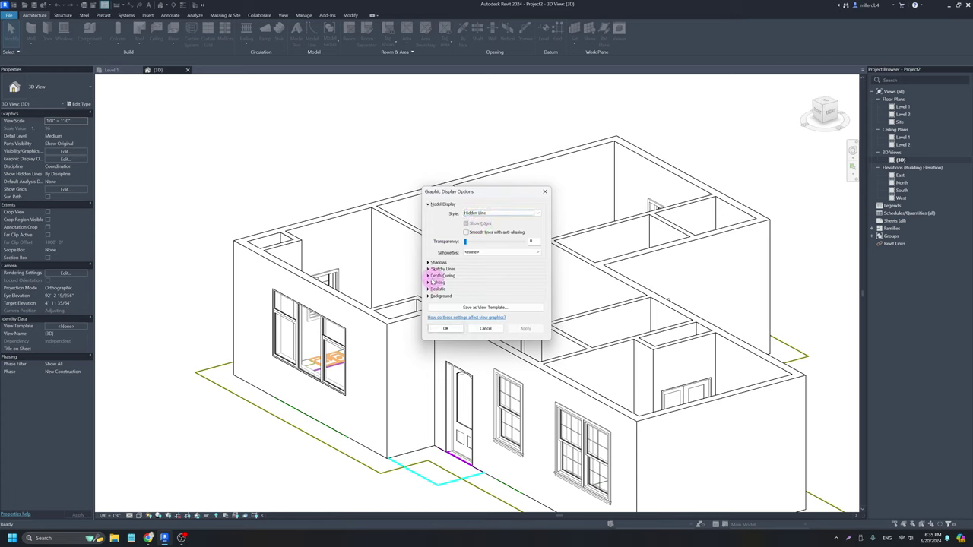
{"action": "left_click", "coordinate": [428, 263]}
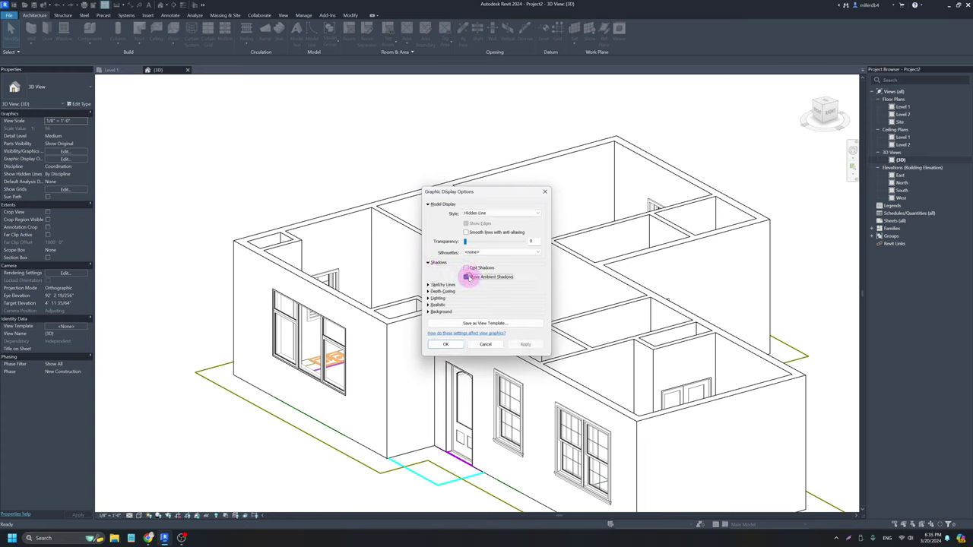
{"action": "left_click", "coordinate": [429, 292]}
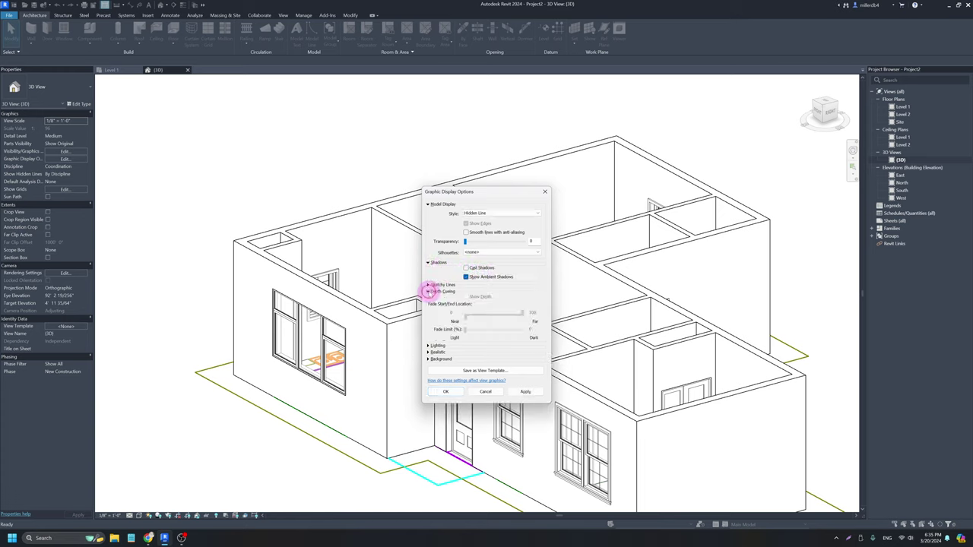
{"action": "left_click", "coordinate": [429, 292]}
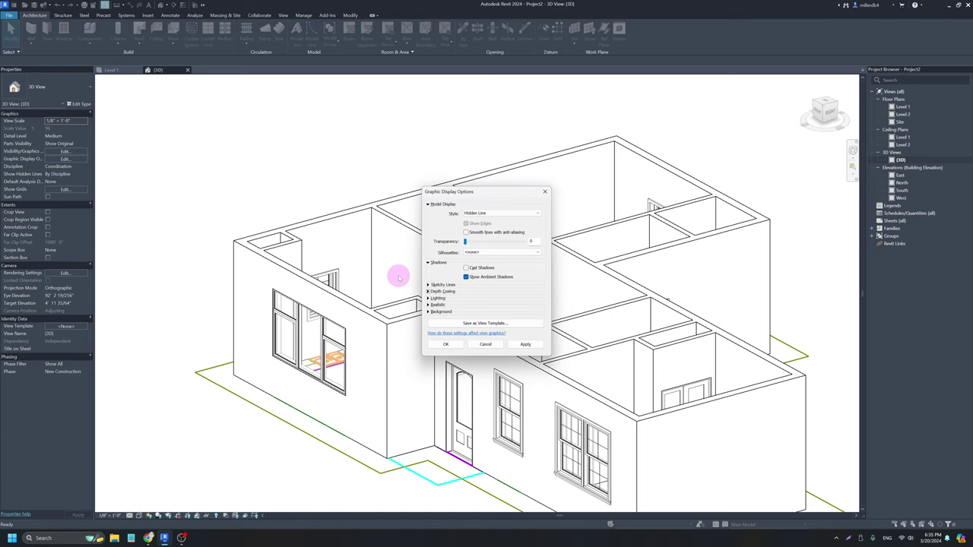
{"action": "left_click", "coordinate": [525, 345]}
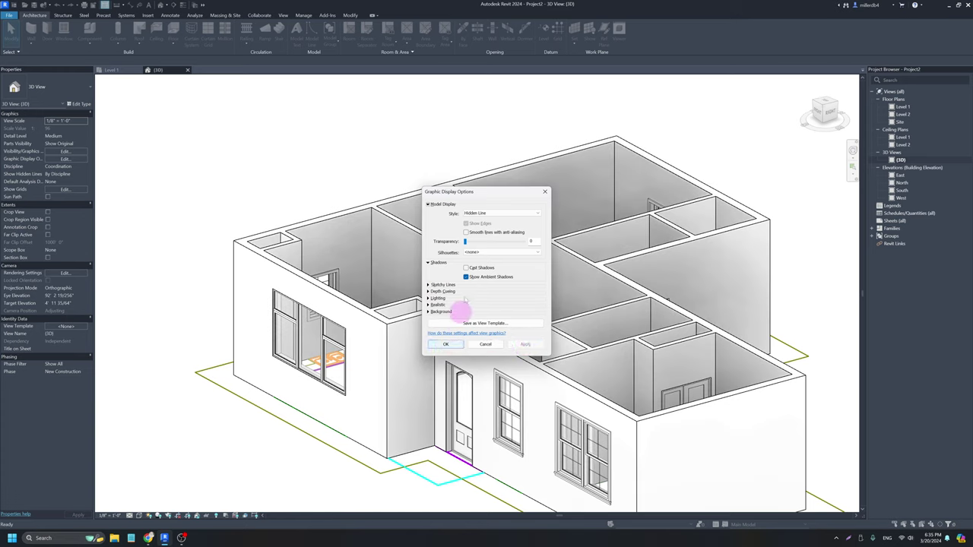
Preview Cast Shadows on the house, turn them off again, and close Graphic Display Options with ambient shadows kept.
{"action": "left_click", "coordinate": [466, 268]}
{"action": "left_click", "coordinate": [525, 344]}
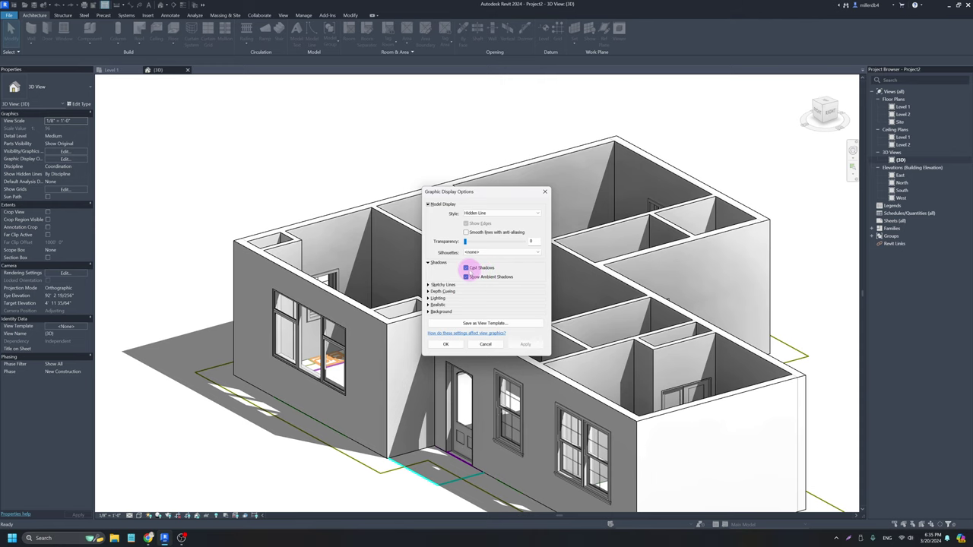
{"action": "left_click", "coordinate": [466, 267]}
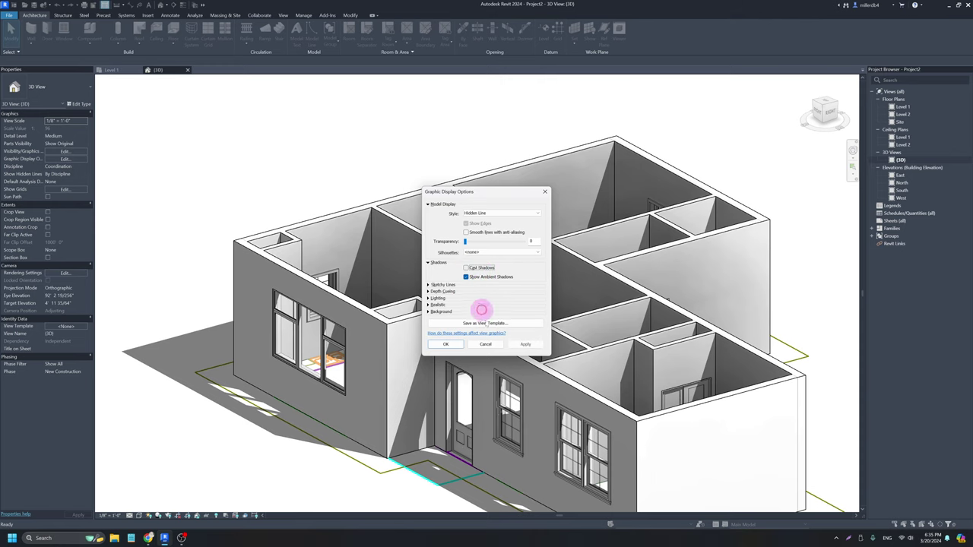
{"action": "left_click", "coordinate": [523, 345]}
{"action": "left_click", "coordinate": [447, 344]}
Open the South building elevation view.
{"action": "scroll", "coordinate": [457, 350], "scroll_direction": "down", "scroll_amount": 4}
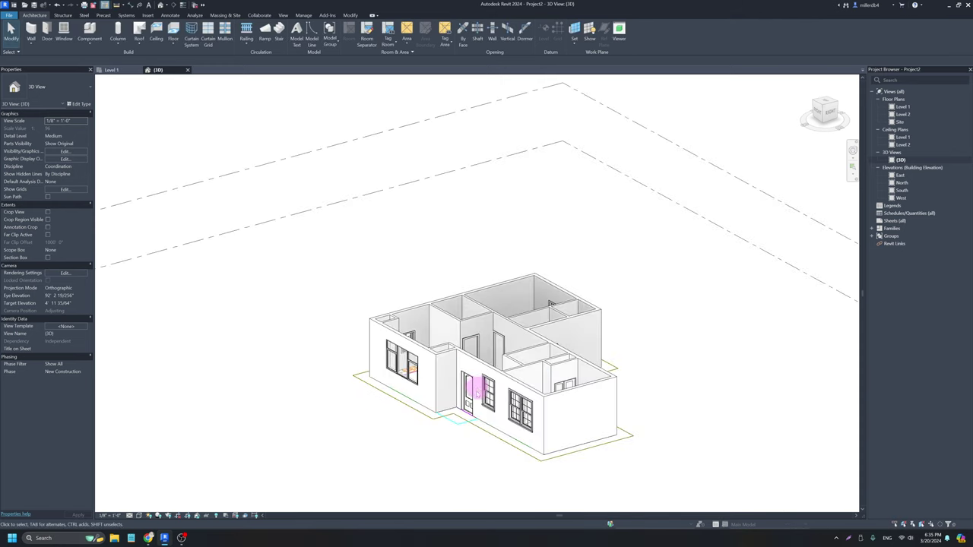
{"action": "middle_click_drag", "start_coordinate": [464, 392], "coordinate": [406, 409], "text": "shift"}
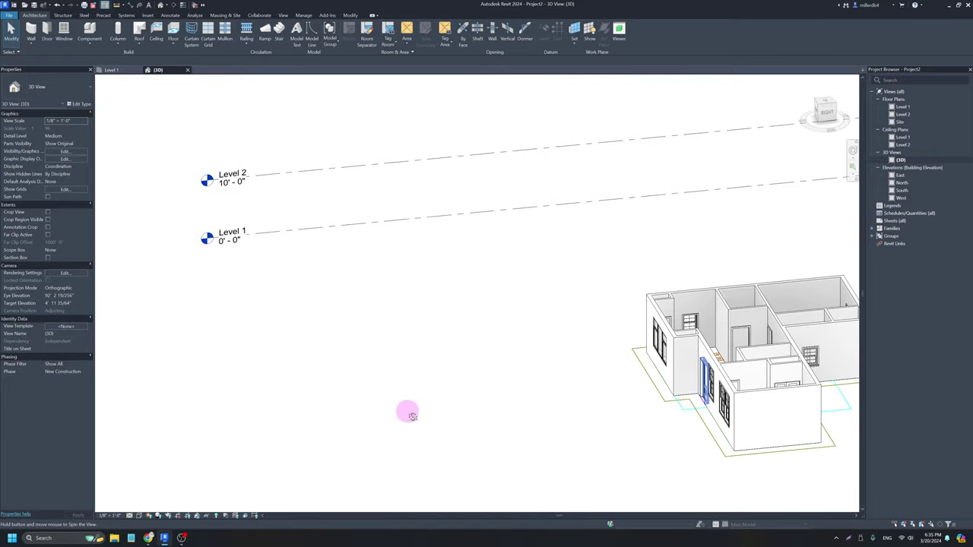
{"action": "middle_click_drag", "start_coordinate": [641, 398], "coordinate": [370, 403]}
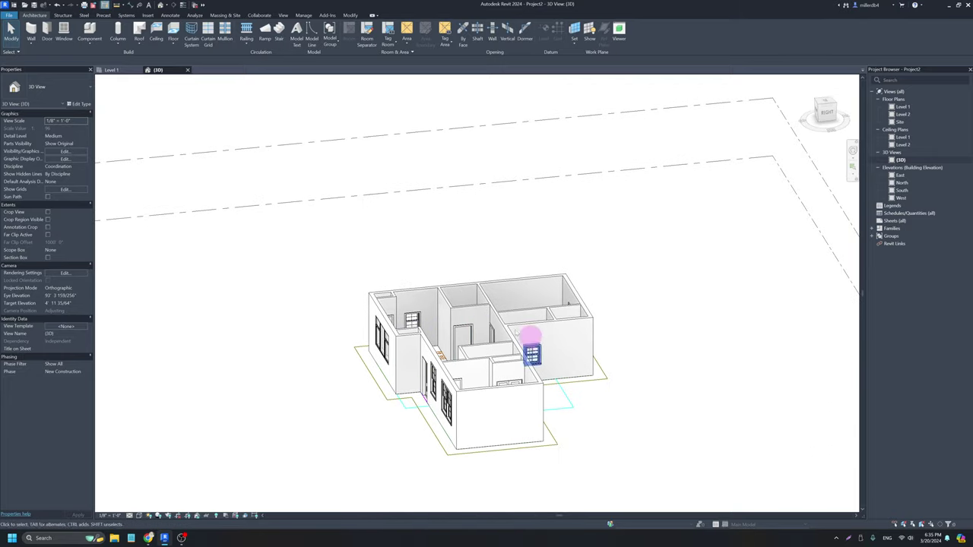
{"action": "middle_click_drag", "start_coordinate": [530, 357], "coordinate": [492, 380], "text": "shift"}
{"action": "scroll", "coordinate": [466, 336], "scroll_direction": "up", "scroll_amount": 2}
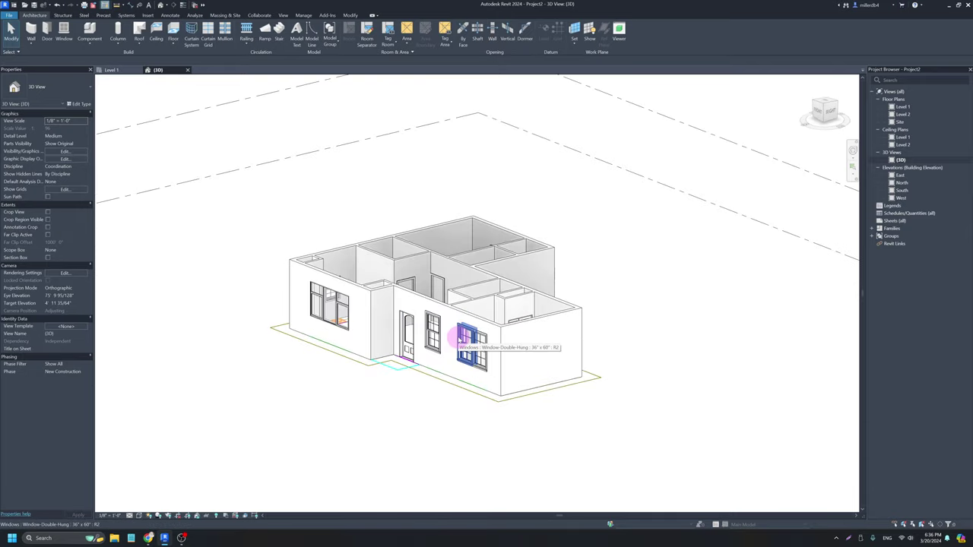
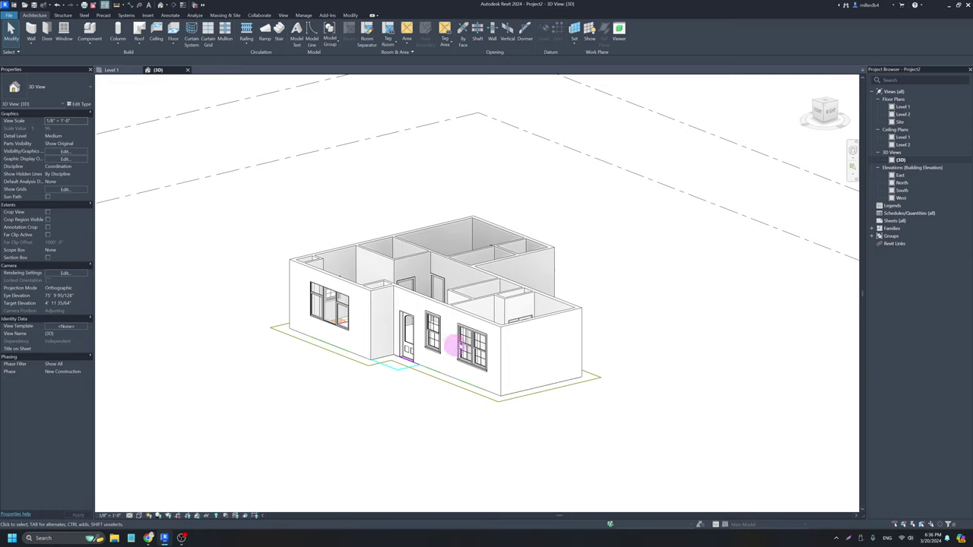
{"action": "double_click", "coordinate": [901, 190]}
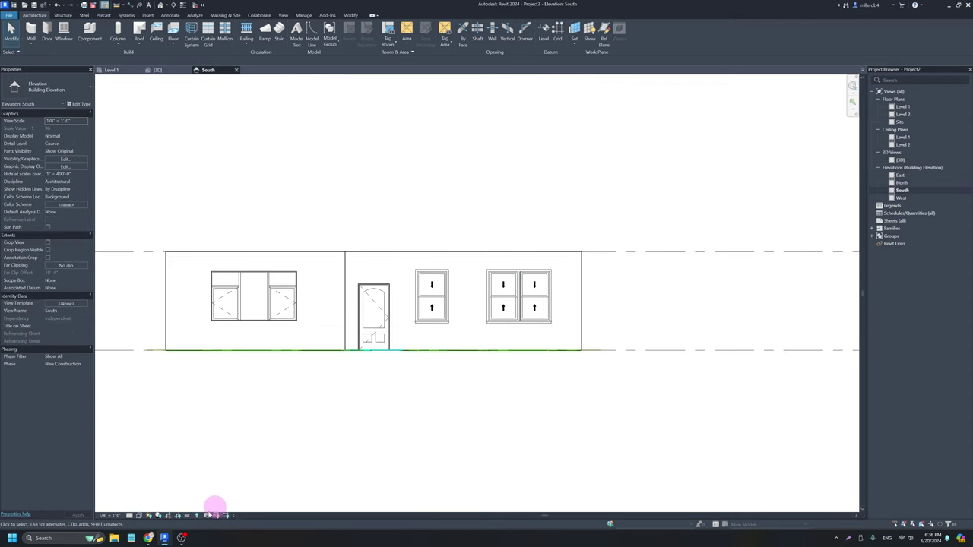
Switch to the Dogwood PDF in Chrome, examine the window heights on the South (Front) Elevation, and return to Revit.
{"action": "left_click", "coordinate": [149, 540]}
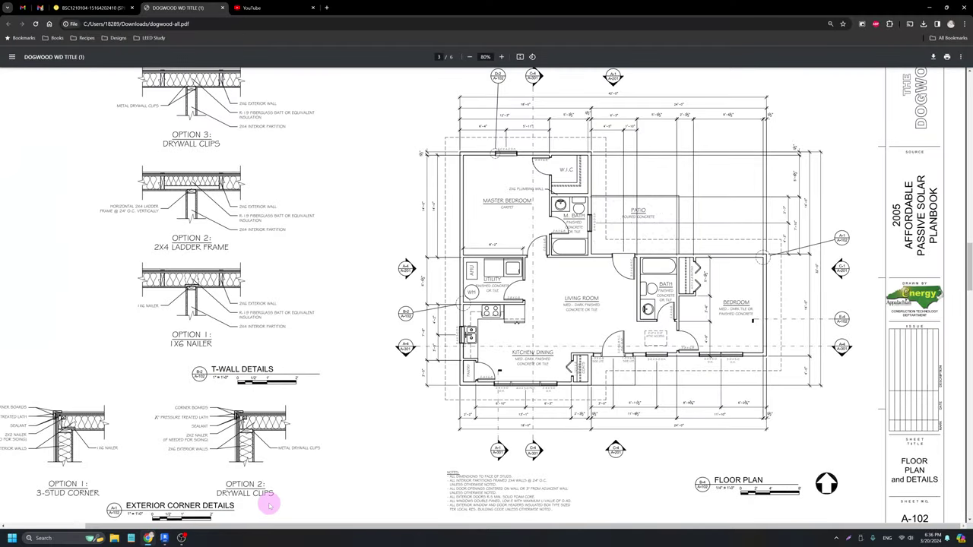
{"action": "scroll", "coordinate": [406, 388], "scroll_direction": "up", "scroll_amount": 3, "text": "ctrl"}
{"action": "scroll", "coordinate": [406, 388], "scroll_direction": "down", "scroll_amount": 3}
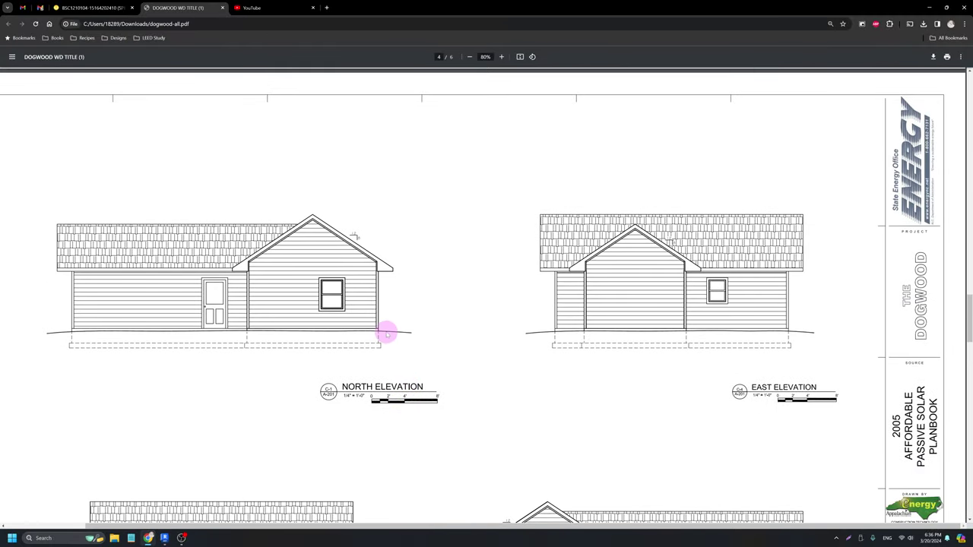
{"action": "scroll", "coordinate": [387, 335], "scroll_direction": "down", "scroll_amount": 2}
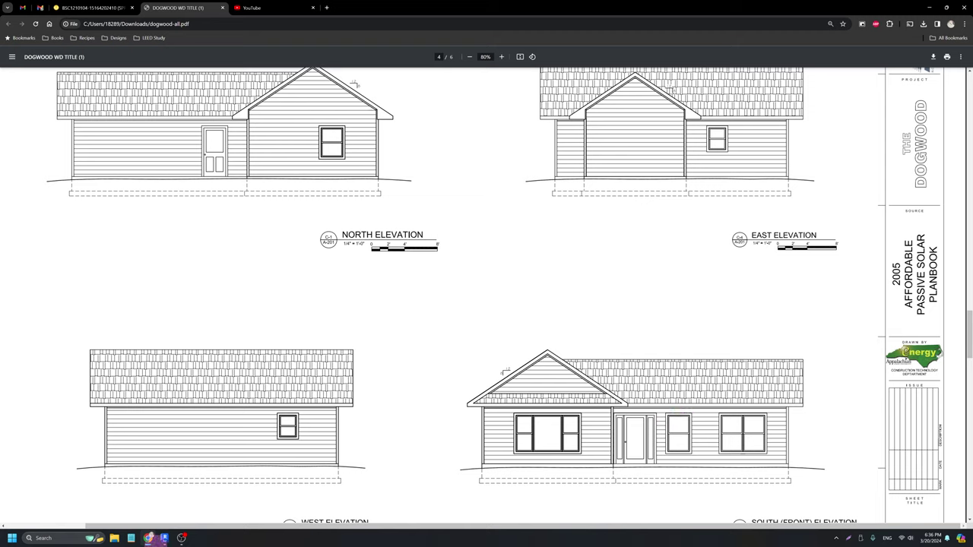
{"action": "left_click", "coordinate": [163, 537]}
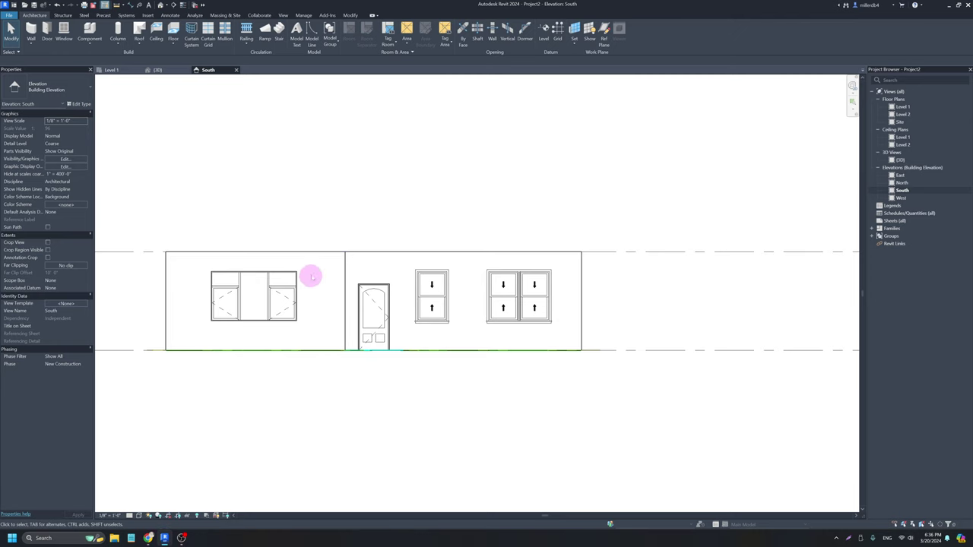
Open the family of the double-hung window beside the front door, then load it into the project and close it, saving Window-Double-Hung.rfa in Downloads.
{"action": "scroll", "coordinate": [408, 278], "scroll_direction": "up", "scroll_amount": 3}
{"action": "left_click", "coordinate": [431, 272]}
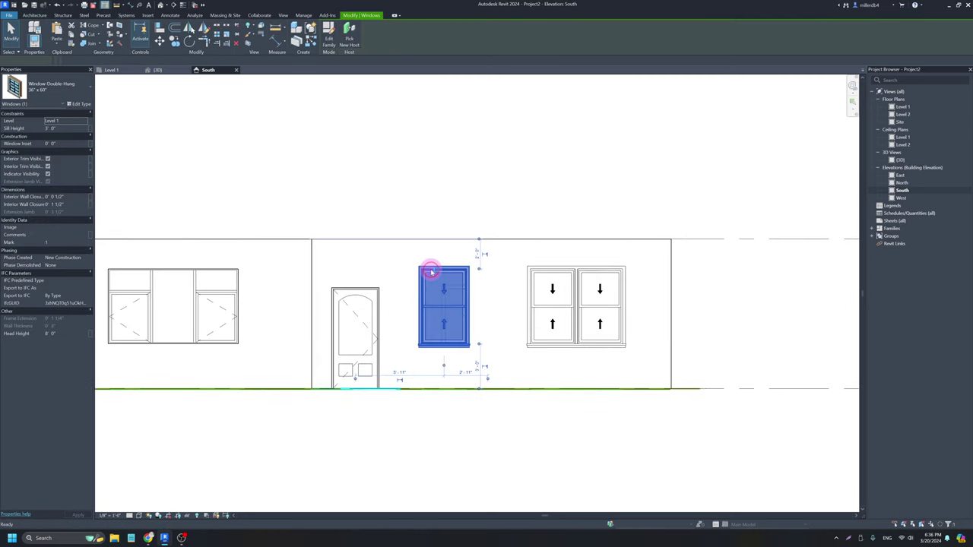
{"action": "double_click", "coordinate": [439, 289]}
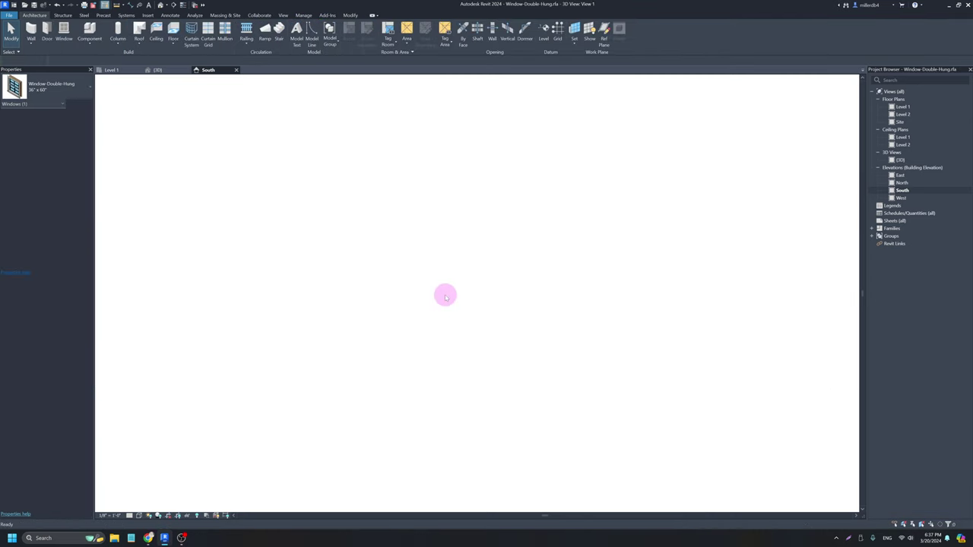
{"action": "left_click", "coordinate": [528, 38]}
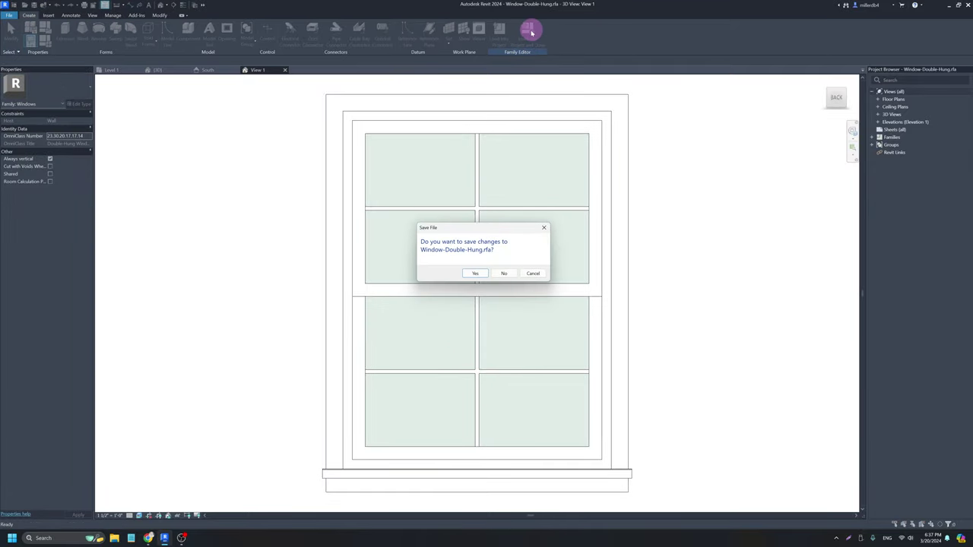
{"action": "left_click", "coordinate": [475, 276]}
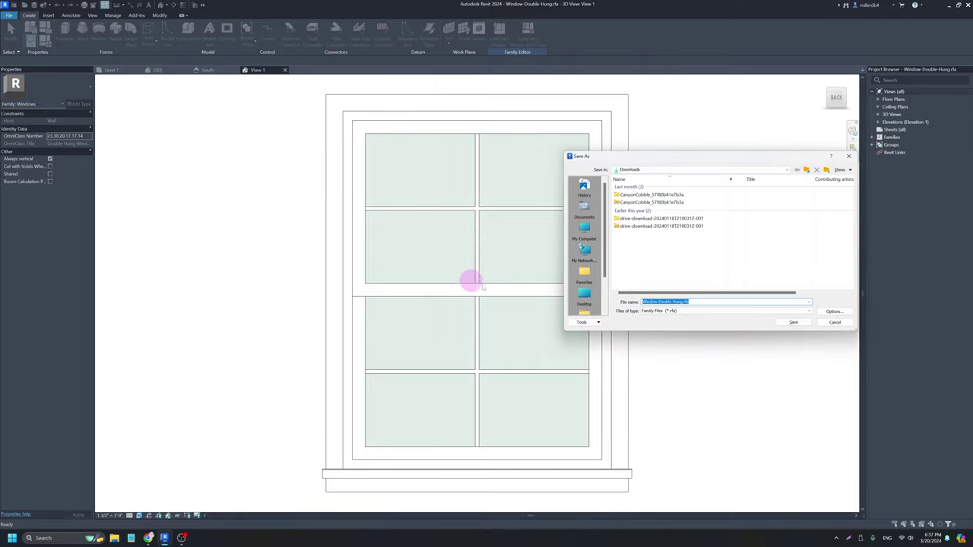
{"action": "left_click", "coordinate": [793, 322]}
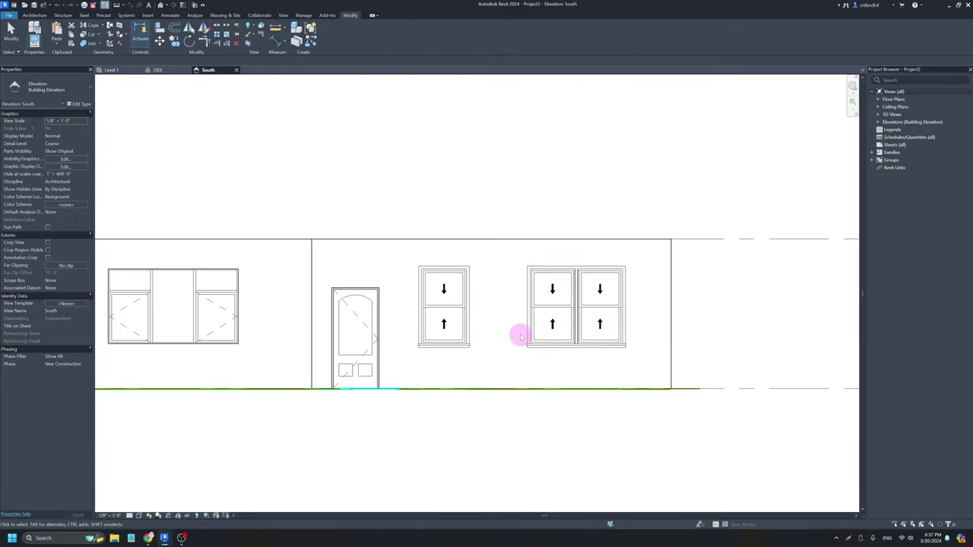
Set the sill height of the double-hung window beside the front door to 1' 8".
{"action": "left_click", "coordinate": [469, 304]}
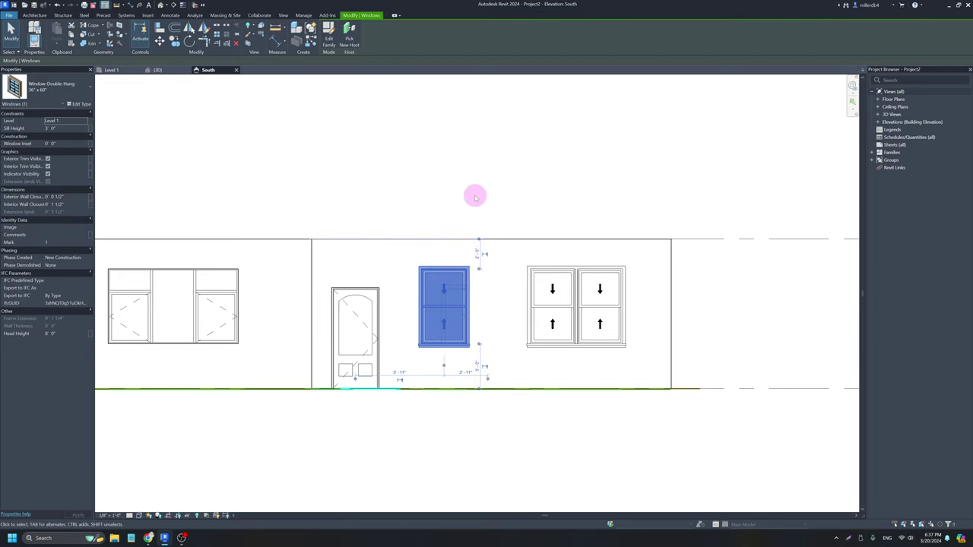
{"action": "left_click", "coordinate": [58, 123]}
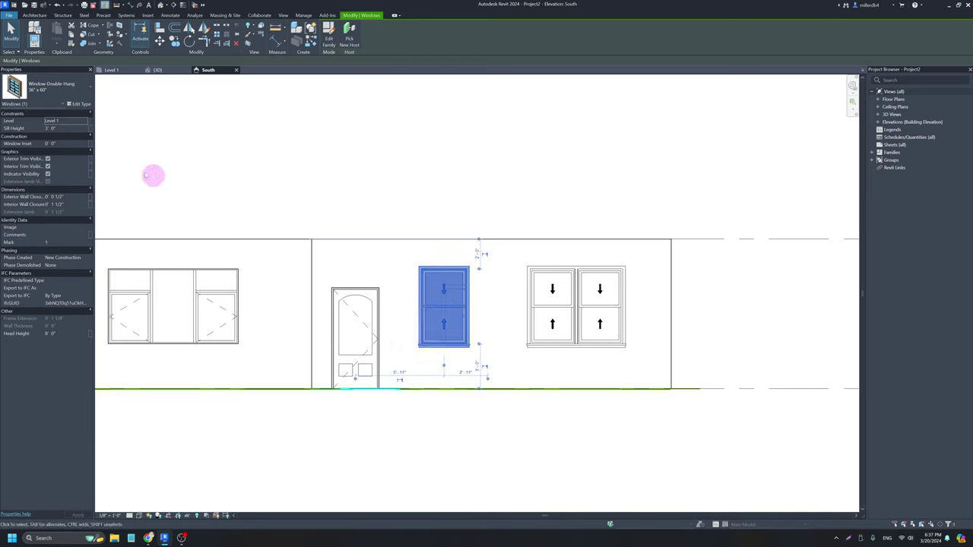
{"action": "left_click", "coordinate": [71, 129]}
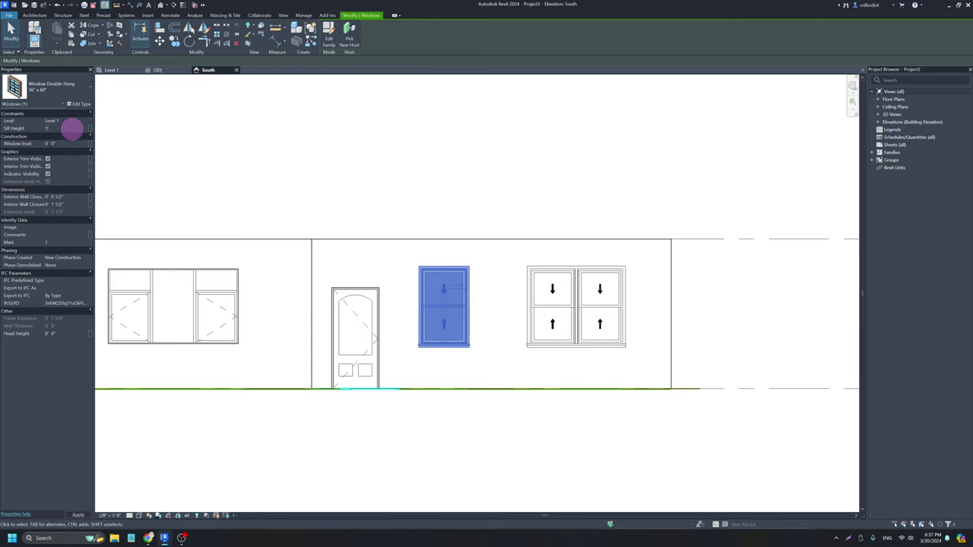
{"action": "type", "text": "1' 8"}
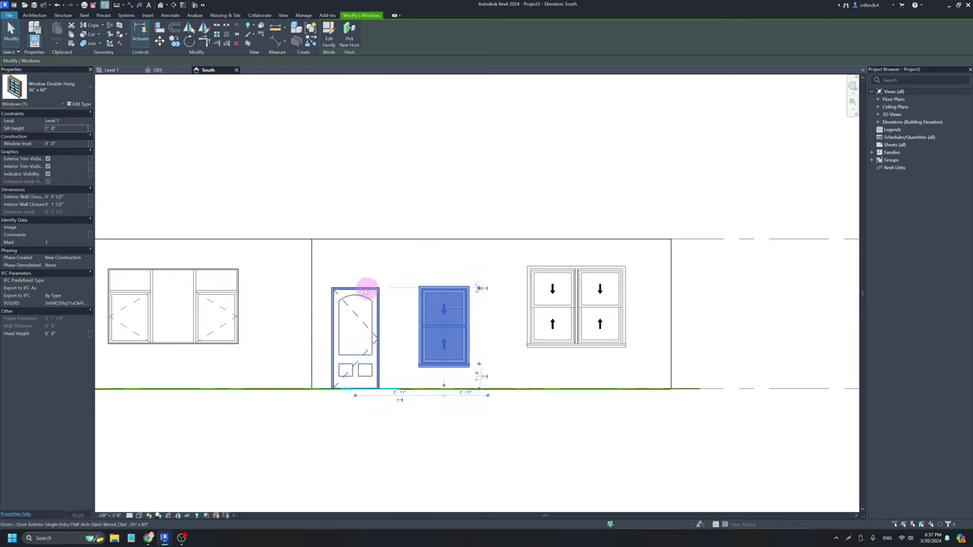
{"action": "left_click", "coordinate": [389, 168]}
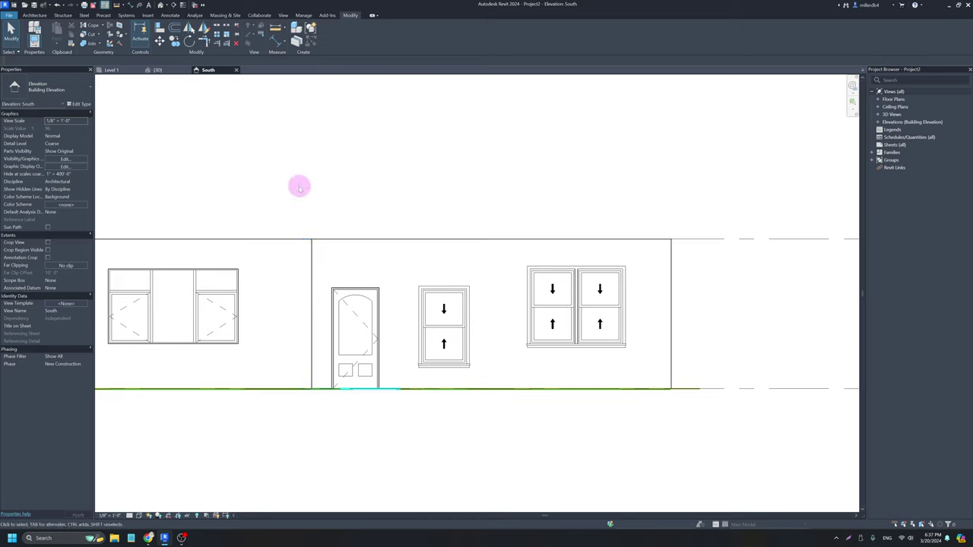
Align the head of the triple casement window with the top of the front door panel.
{"action": "key", "text": "a"}
{"action": "key", "text": "l"}
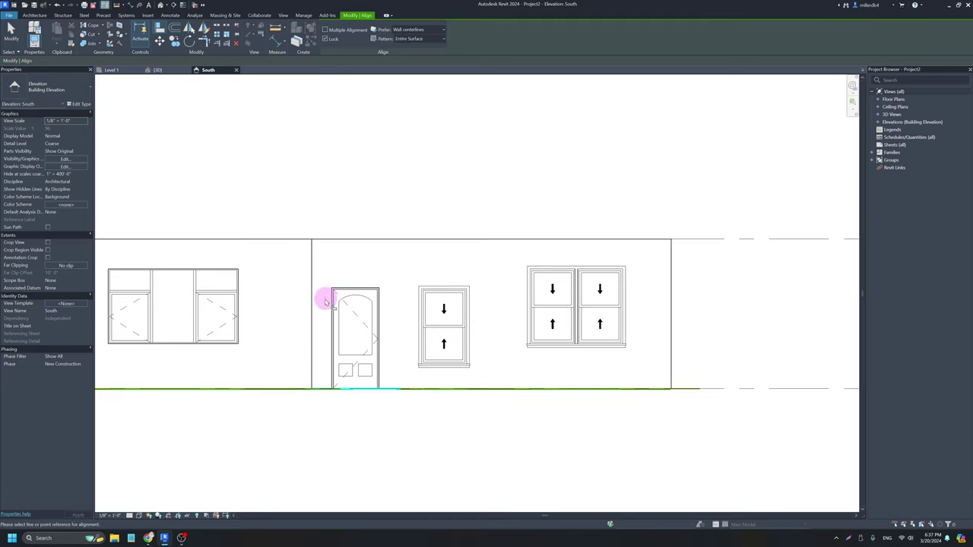
{"action": "scroll", "coordinate": [325, 302], "scroll_direction": "up", "scroll_amount": 3}
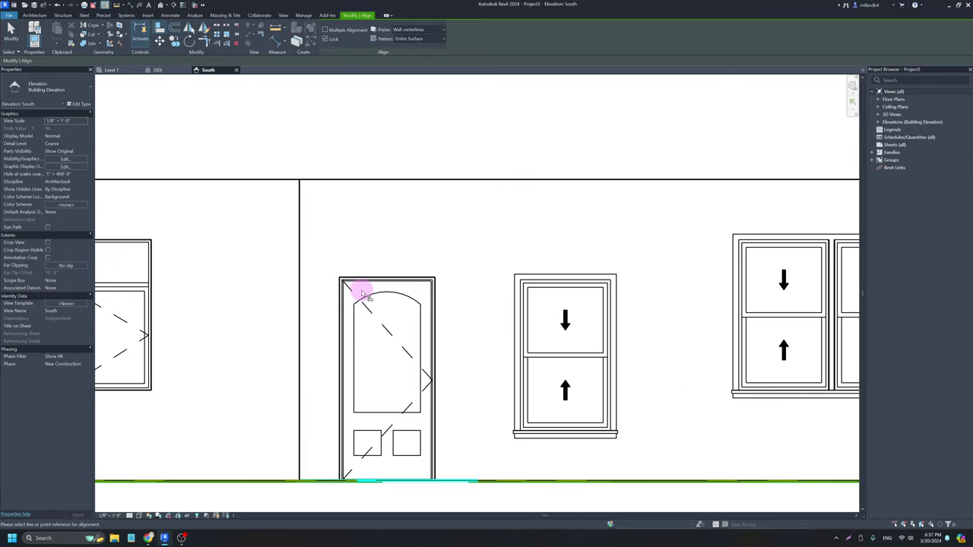
{"action": "scroll", "coordinate": [365, 288], "scroll_direction": "up", "scroll_amount": 6}
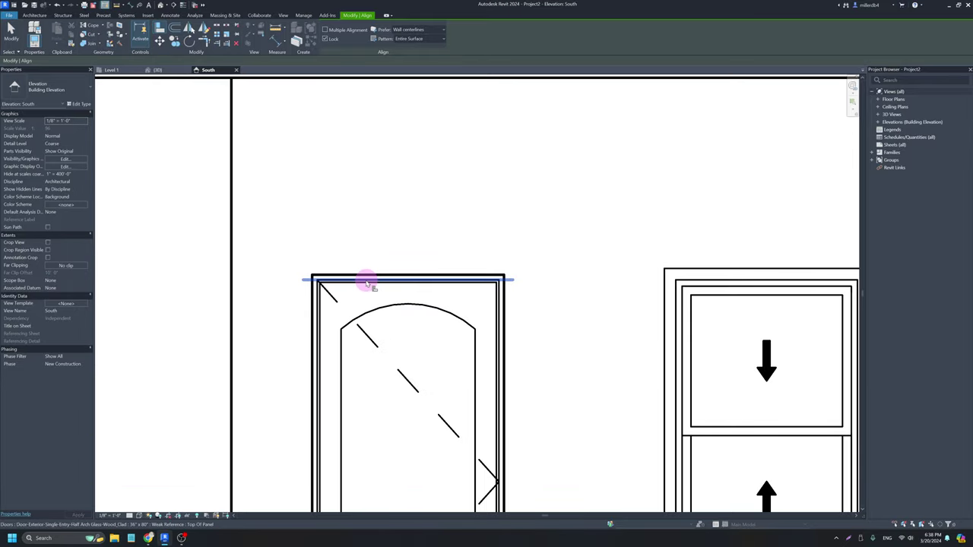
{"action": "scroll", "coordinate": [363, 283], "scroll_direction": "up", "scroll_amount": 3}
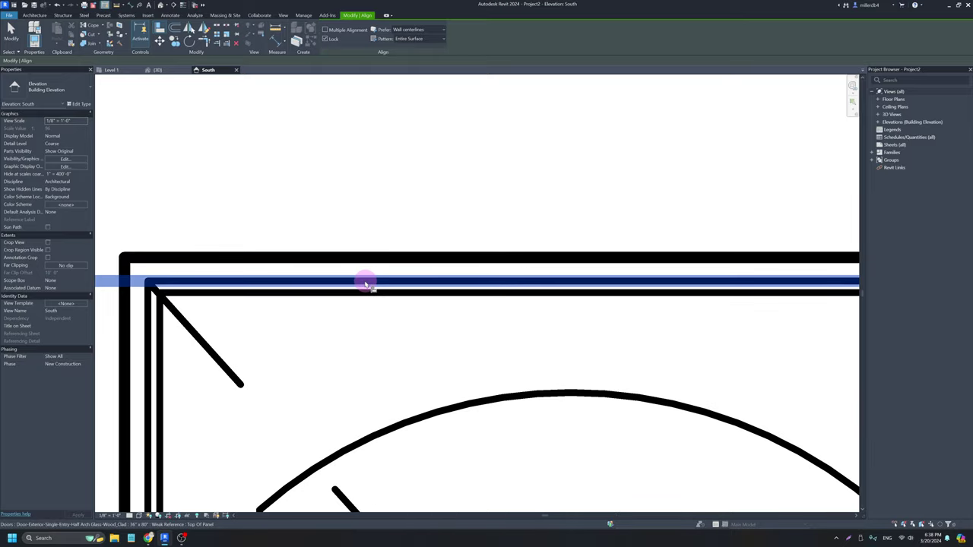
{"action": "left_click", "coordinate": [377, 285]}
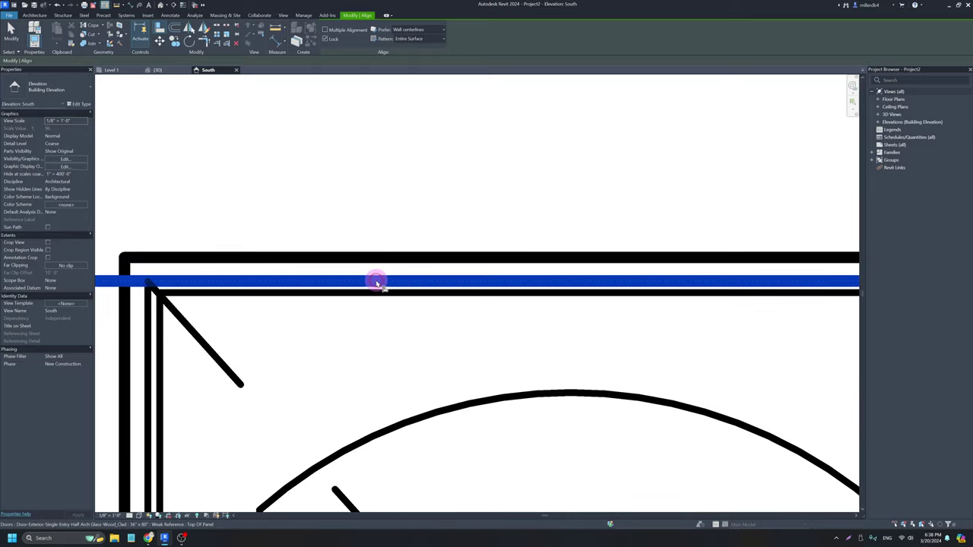
{"action": "scroll", "coordinate": [377, 285], "scroll_direction": "down", "scroll_amount": 4}
{"action": "scroll", "coordinate": [375, 281], "scroll_direction": "down", "scroll_amount": 5}
{"action": "scroll", "coordinate": [219, 258], "scroll_direction": "up", "scroll_amount": 8}
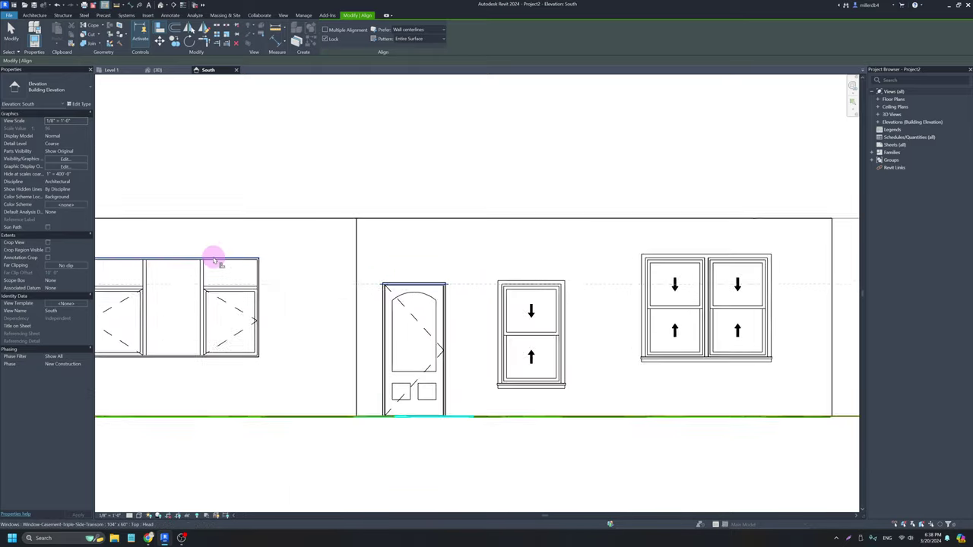
{"action": "scroll", "coordinate": [225, 267], "scroll_direction": "up", "scroll_amount": 4}
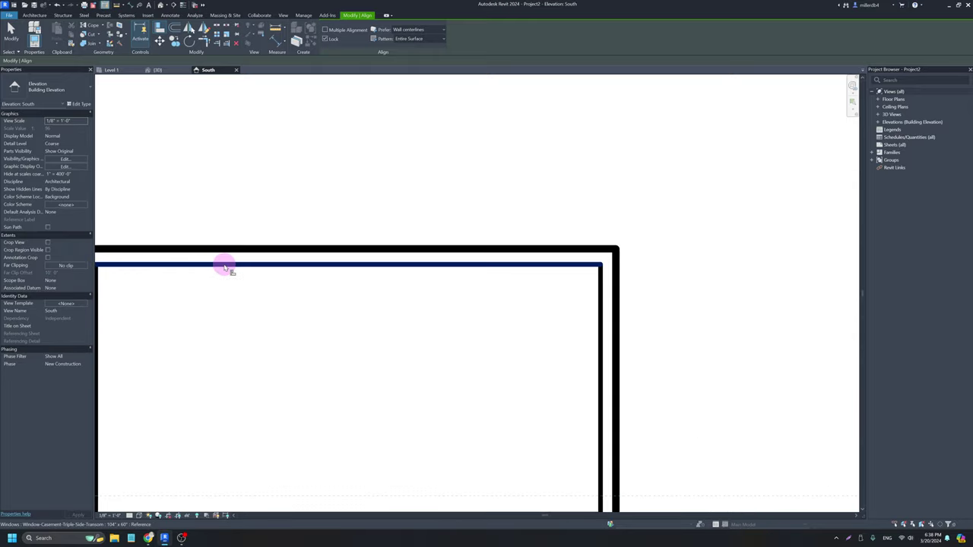
{"action": "left_click", "coordinate": [234, 266]}
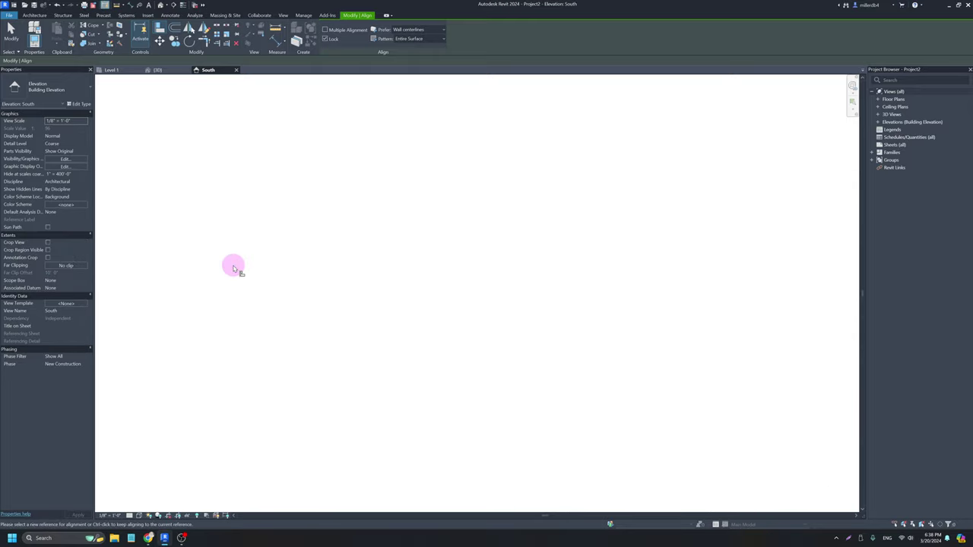
{"action": "scroll", "coordinate": [234, 268], "scroll_direction": "down", "scroll_amount": 6}
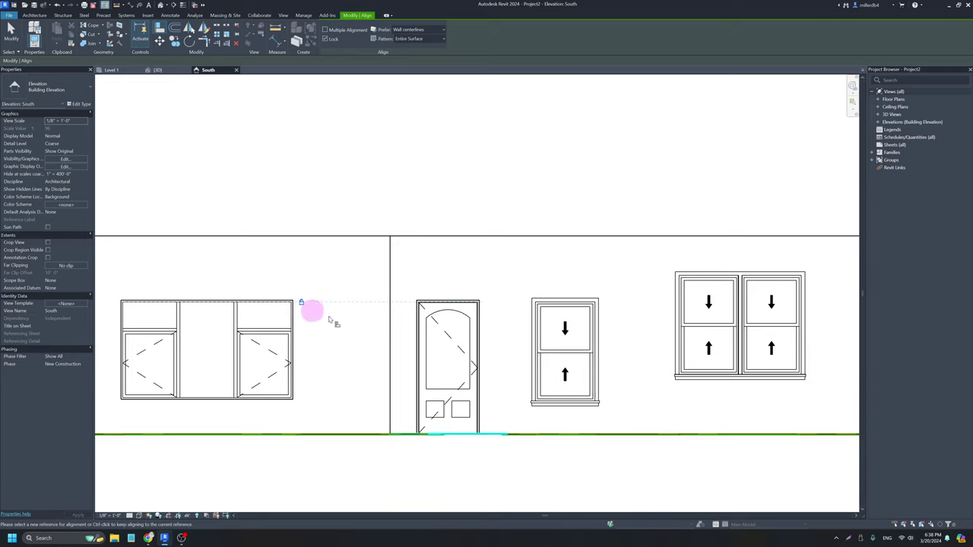
Align the heads of both paired double-hung windows with the top of the front door panel and end the Align command.
{"action": "middle_click_drag", "start_coordinate": [386, 369], "coordinate": [273, 365]}
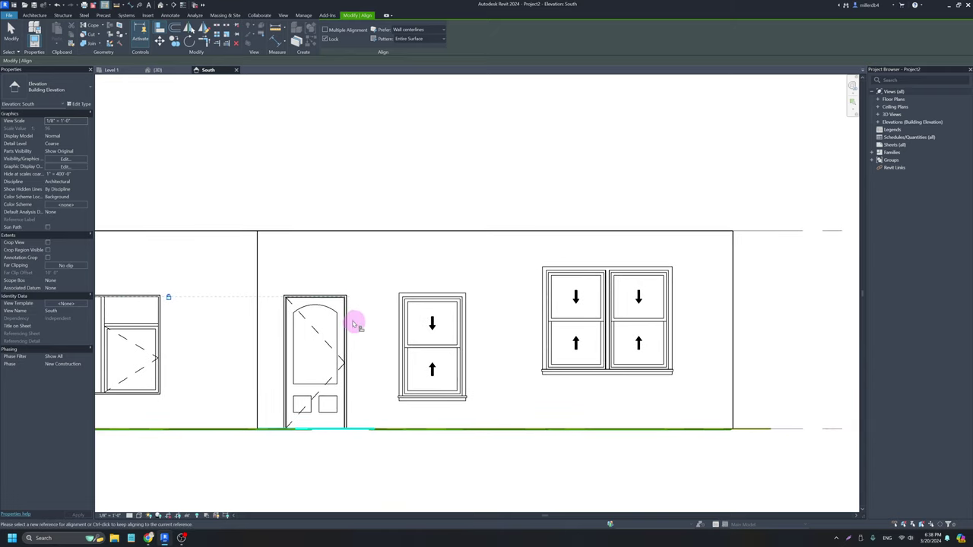
{"action": "scroll", "coordinate": [348, 297], "scroll_direction": "up", "scroll_amount": 2}
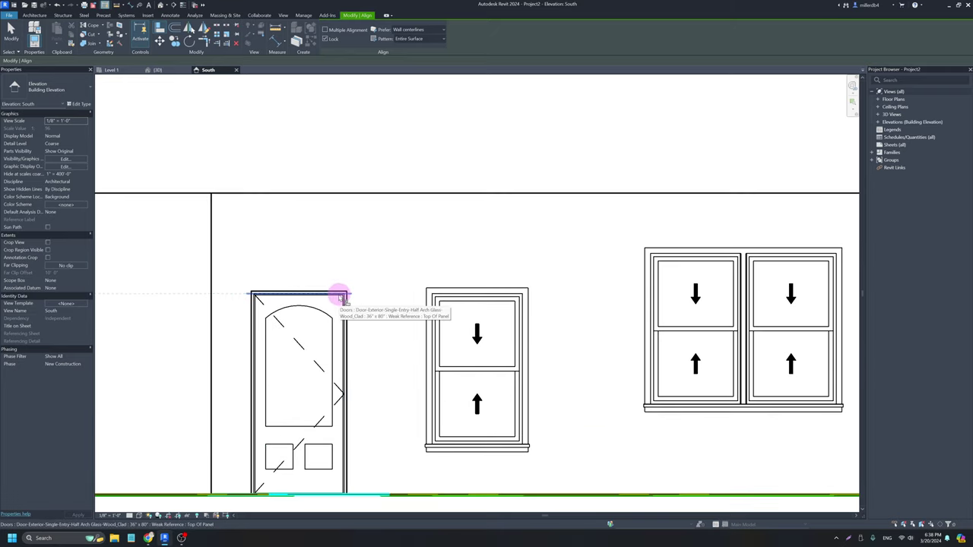
{"action": "left_click", "coordinate": [341, 295]}
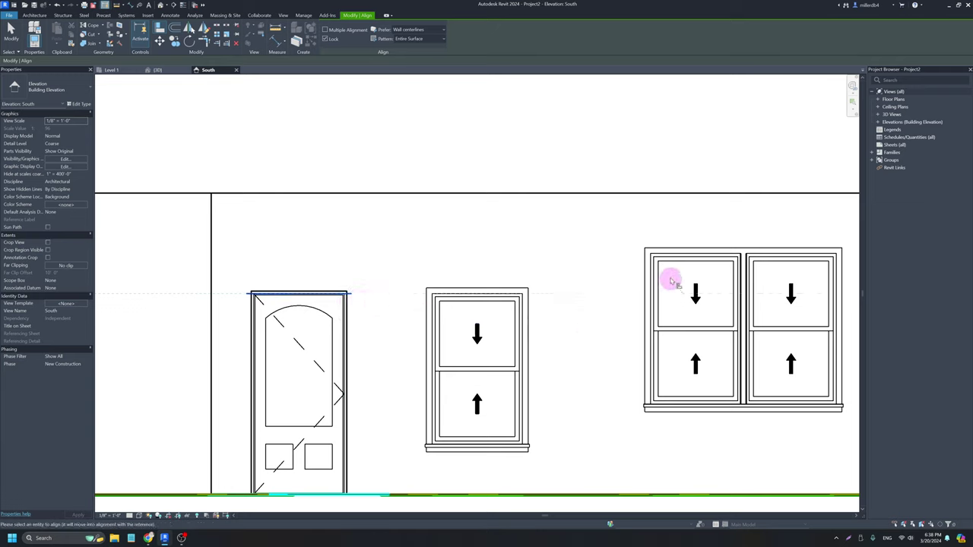
{"action": "left_click", "coordinate": [657, 255]}
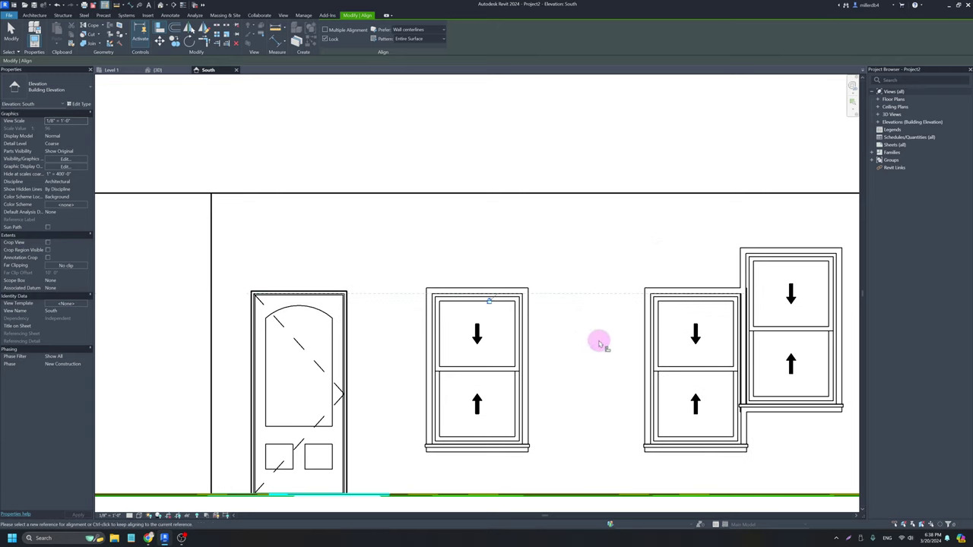
{"action": "left_click", "coordinate": [669, 295]}
{"action": "left_click", "coordinate": [764, 252]}
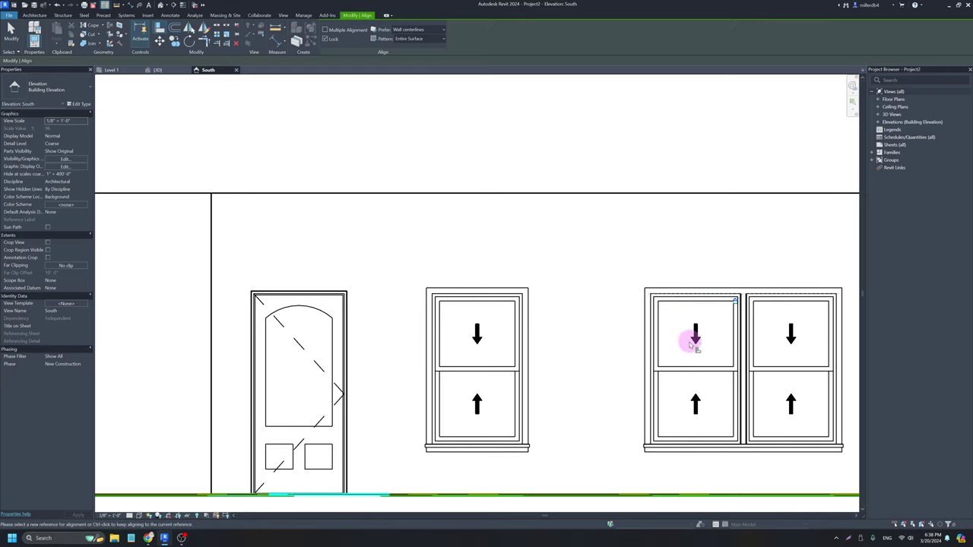
{"action": "key", "text": "Escape"}
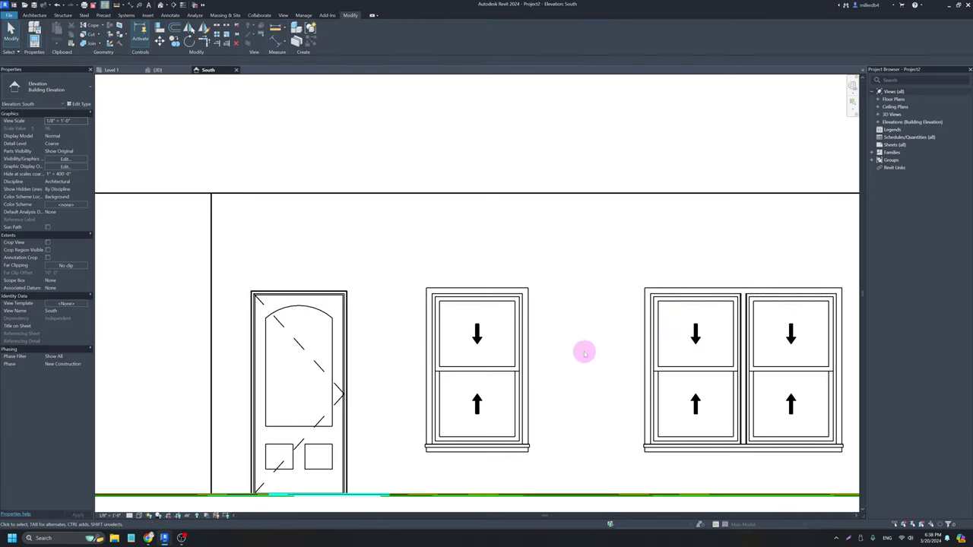
Check the sill and head heights of the single double-hung window and one of the paired windows.
{"action": "left_click", "coordinate": [528, 368]}
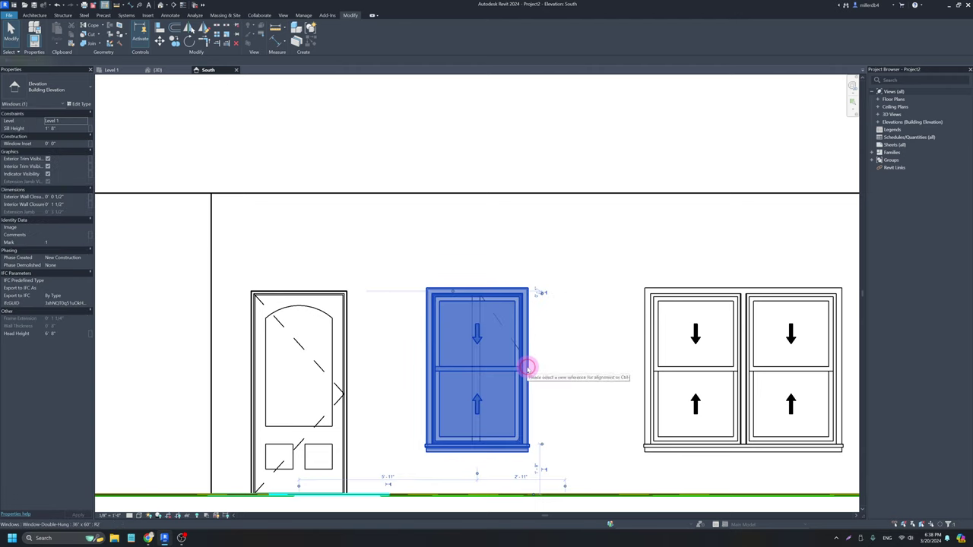
{"action": "left_click", "coordinate": [656, 372]}
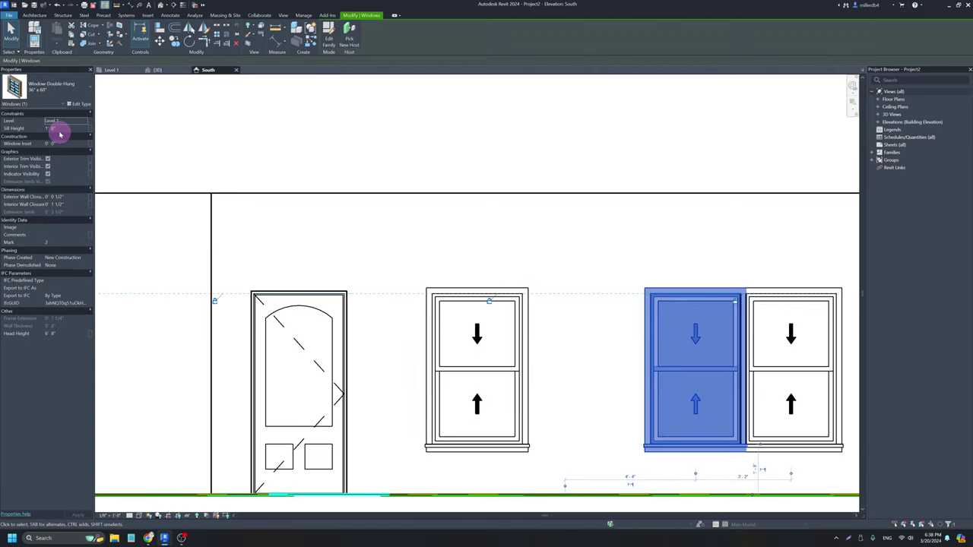
{"action": "scroll", "coordinate": [315, 282], "scroll_direction": "down", "scroll_amount": 5}
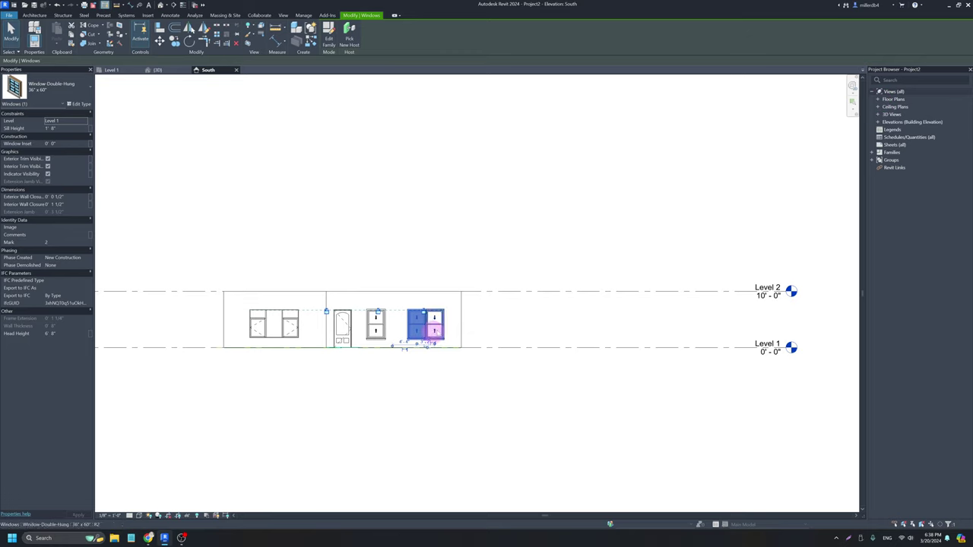
Open the West building elevation view and clear the window selection.
{"action": "left_click", "coordinate": [882, 99]}
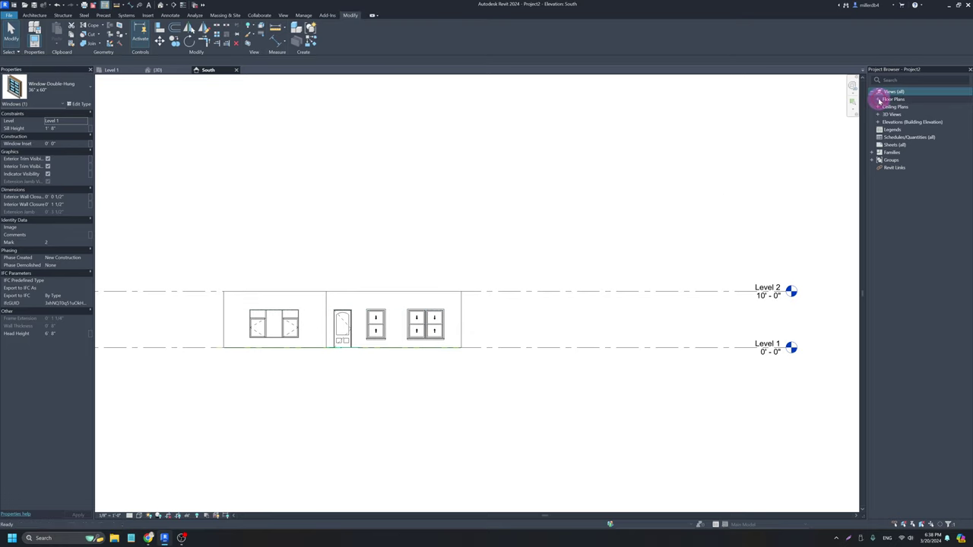
{"action": "left_click", "coordinate": [878, 99]}
{"action": "left_click", "coordinate": [878, 99]}
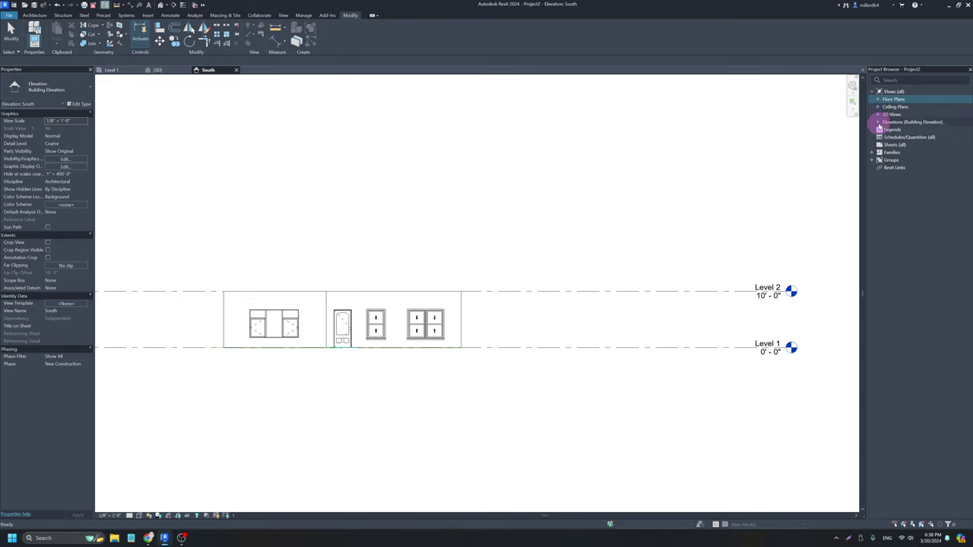
{"action": "left_click", "coordinate": [878, 121]}
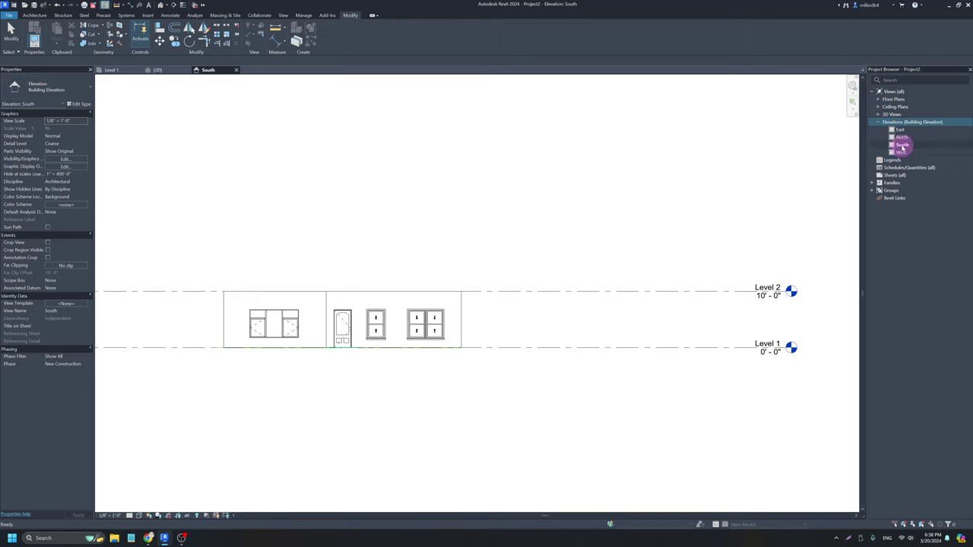
{"action": "double_click", "coordinate": [902, 152]}
{"action": "left_click", "coordinate": [478, 98]}
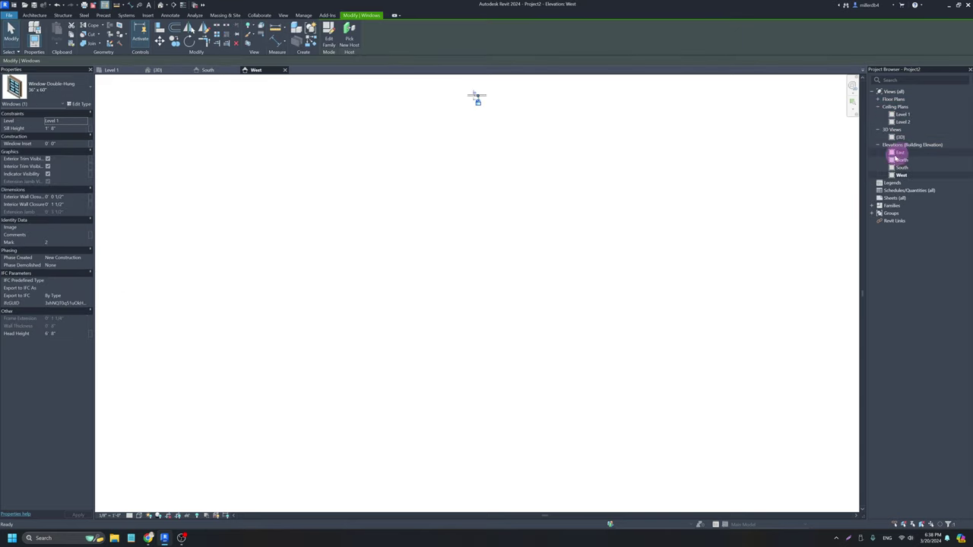
{"action": "scroll", "coordinate": [446, 100], "scroll_direction": "up", "scroll_amount": 8}
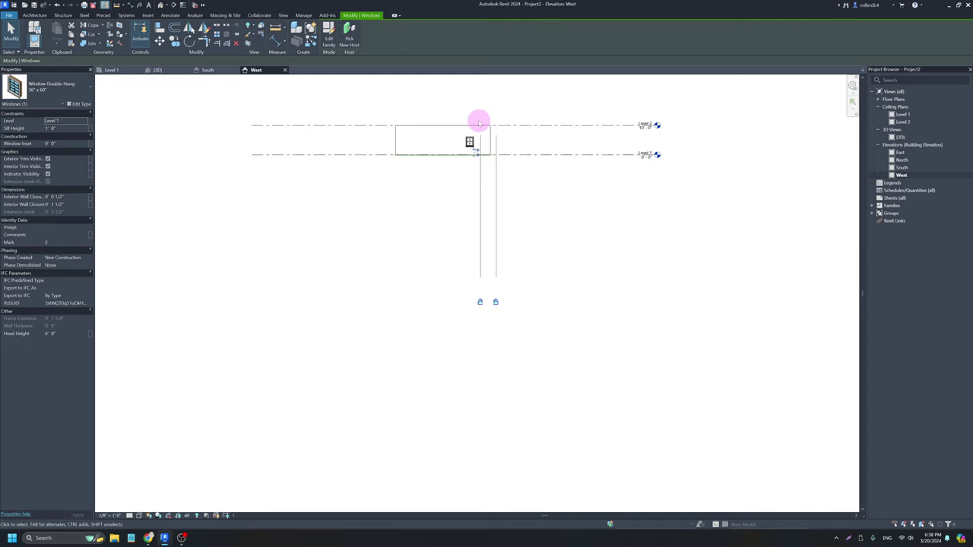
{"action": "left_click", "coordinate": [475, 122]}
{"action": "scroll", "coordinate": [472, 160], "scroll_direction": "up", "scroll_amount": 2}
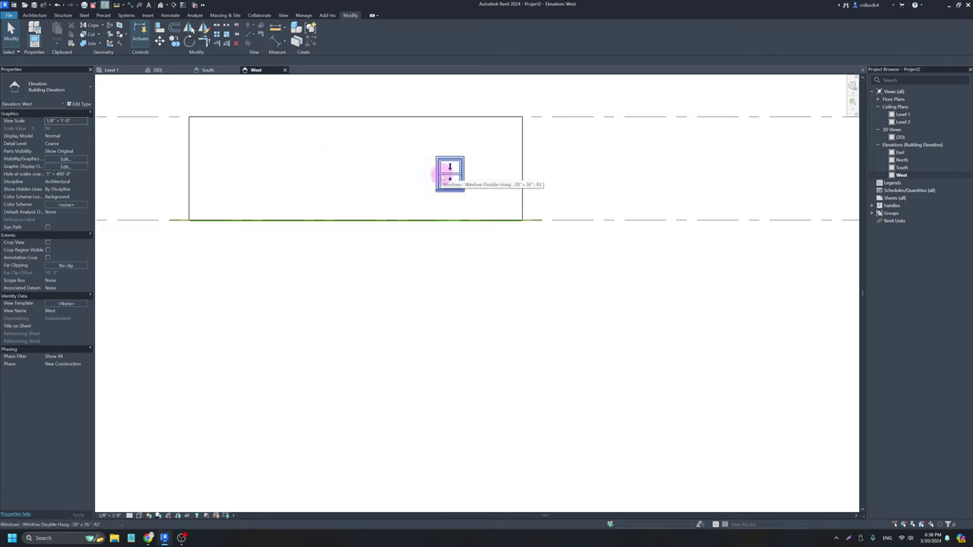
Set the sill height of the west wall's 28" x 36" double-hung window to 3' 8", and lower the window closer to Level 1.
{"action": "left_click", "coordinate": [448, 179]}
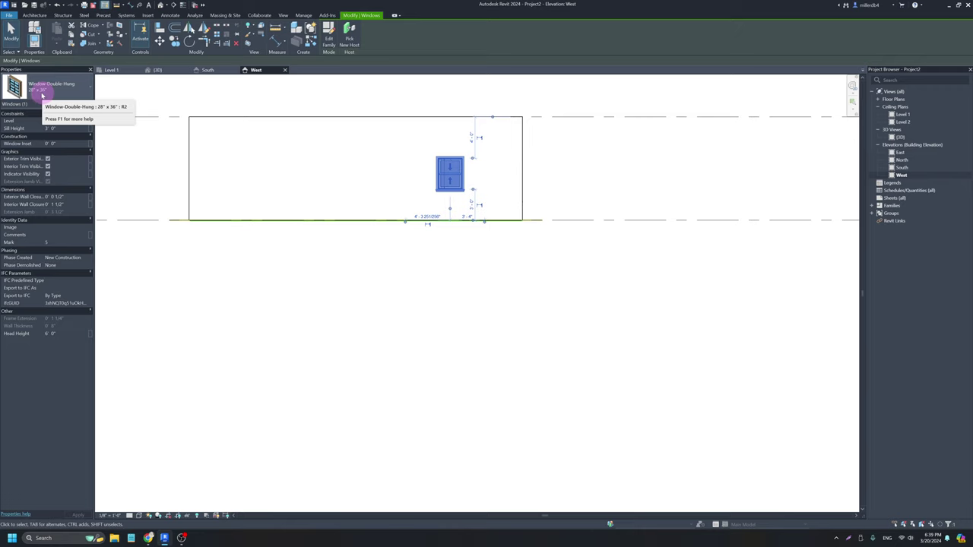
{"action": "left_click", "coordinate": [53, 130]}
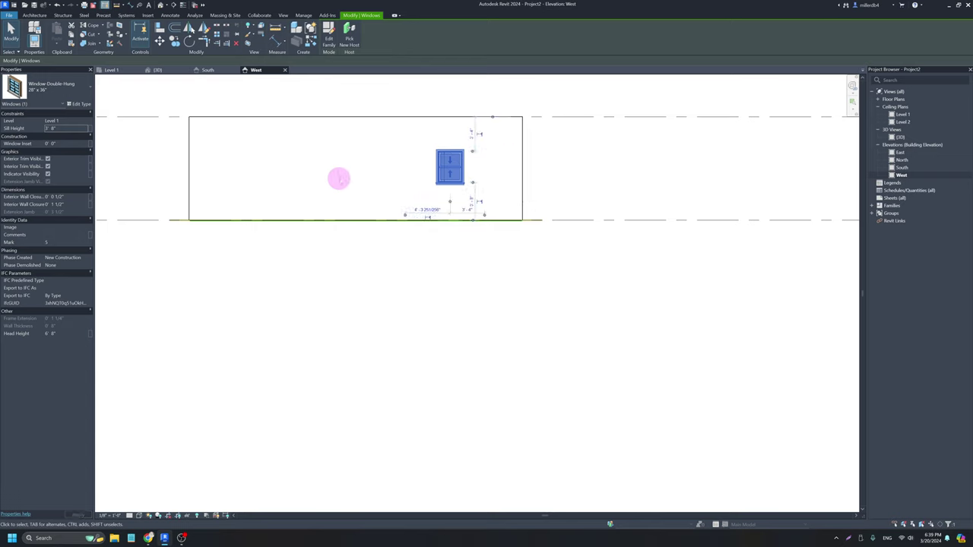
{"action": "left_click", "coordinate": [61, 130]}
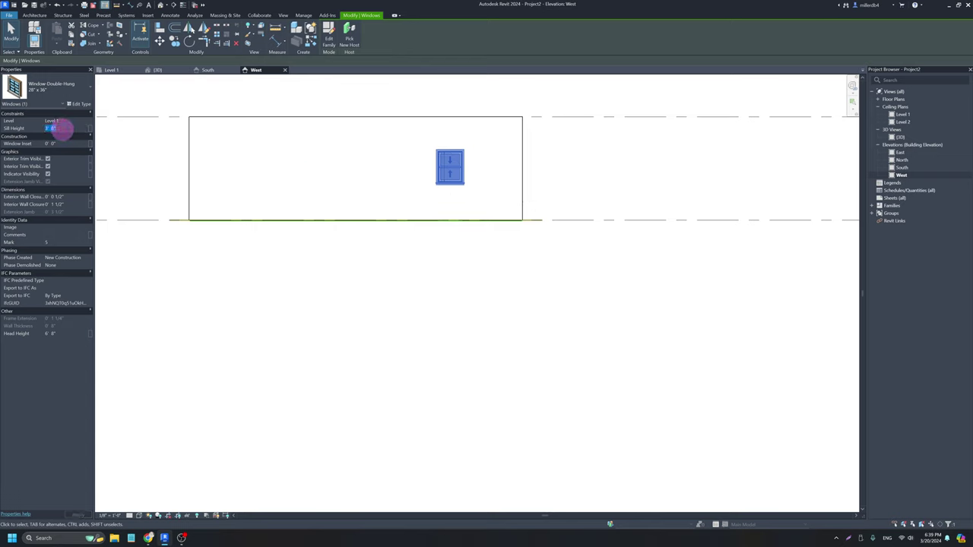
{"action": "left_click", "coordinate": [128, 187]}
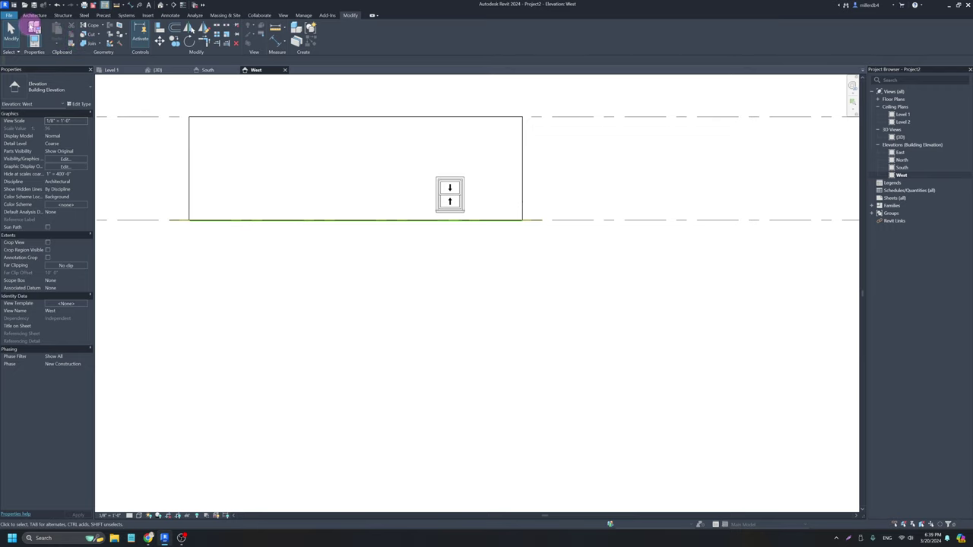
Place a 48" x 80" double sliding two-panel wood door in the west wall, near the end opposite the window.
{"action": "left_click", "coordinate": [33, 15]}
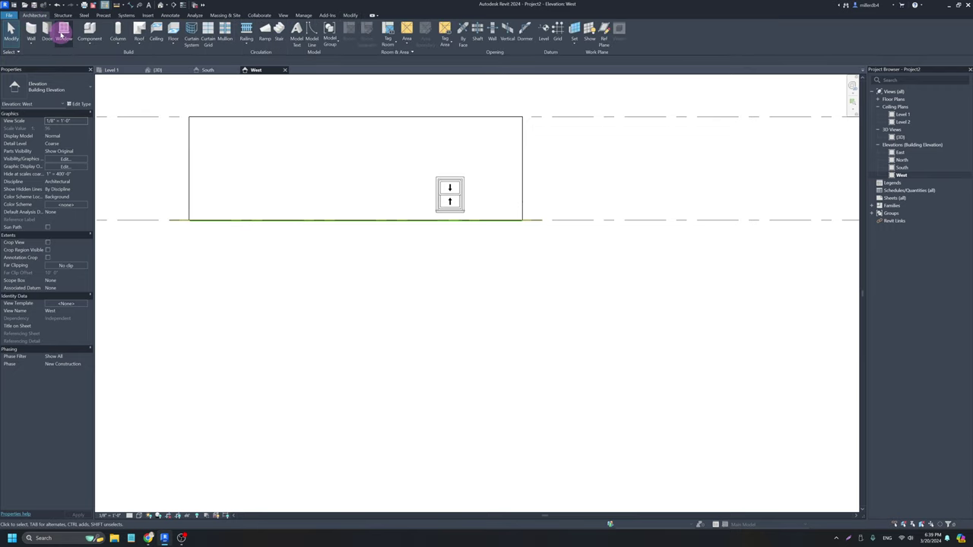
{"action": "left_click", "coordinate": [47, 31]}
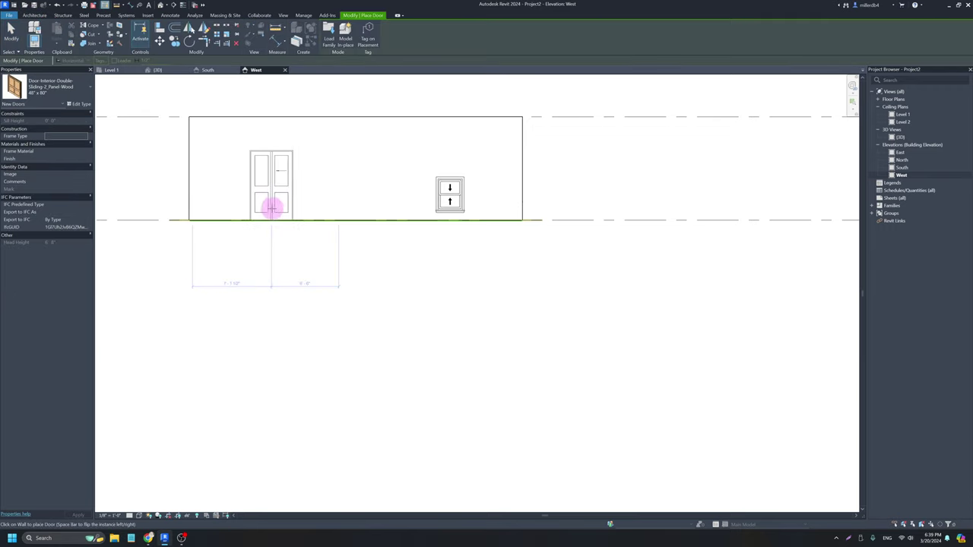
{"action": "left_click", "coordinate": [290, 207]}
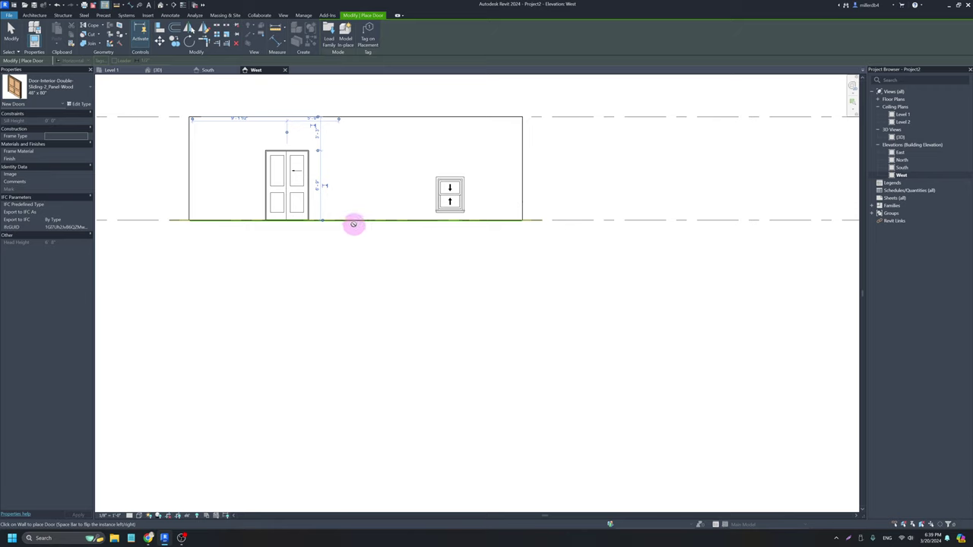
Align the head of the west wall's double-hung window with the top of the sliding door panel and end the Align command.
{"action": "key", "text": "a"}
{"action": "key", "text": "l"}
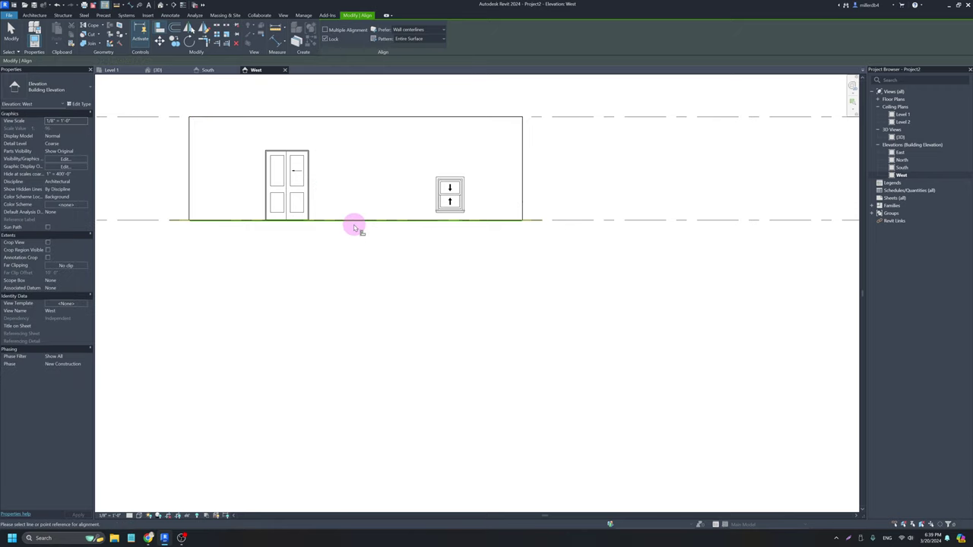
{"action": "scroll", "coordinate": [307, 161], "scroll_direction": "up", "scroll_amount": 3}
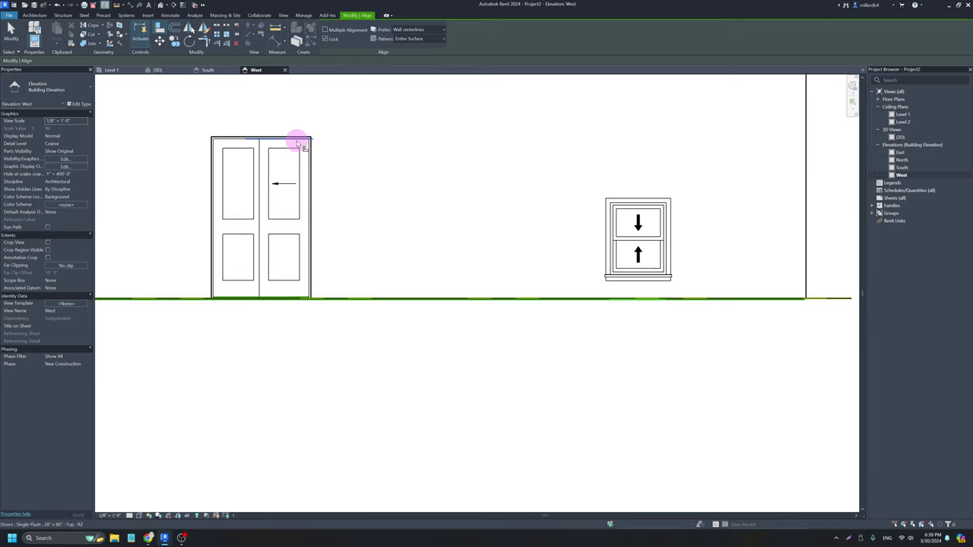
{"action": "left_click", "coordinate": [297, 141]}
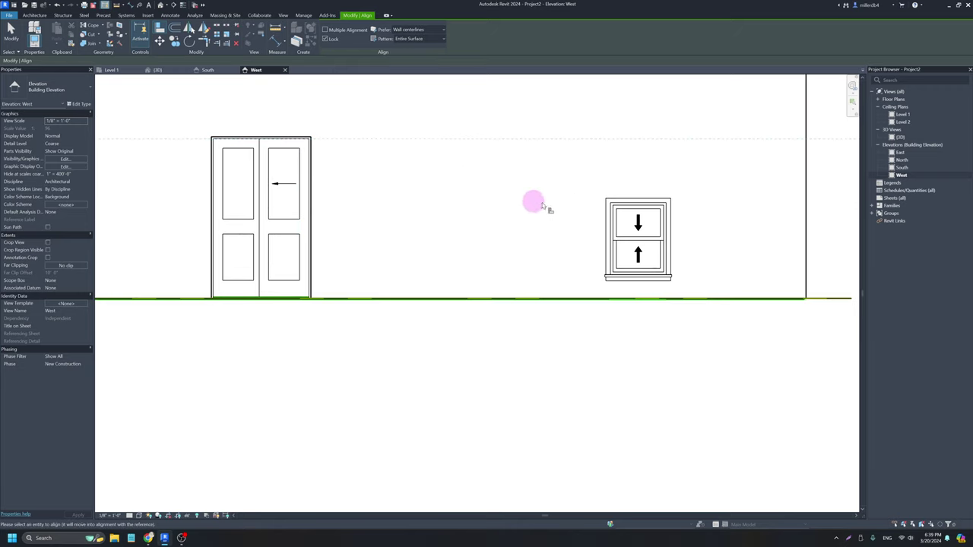
{"action": "left_click", "coordinate": [618, 207]}
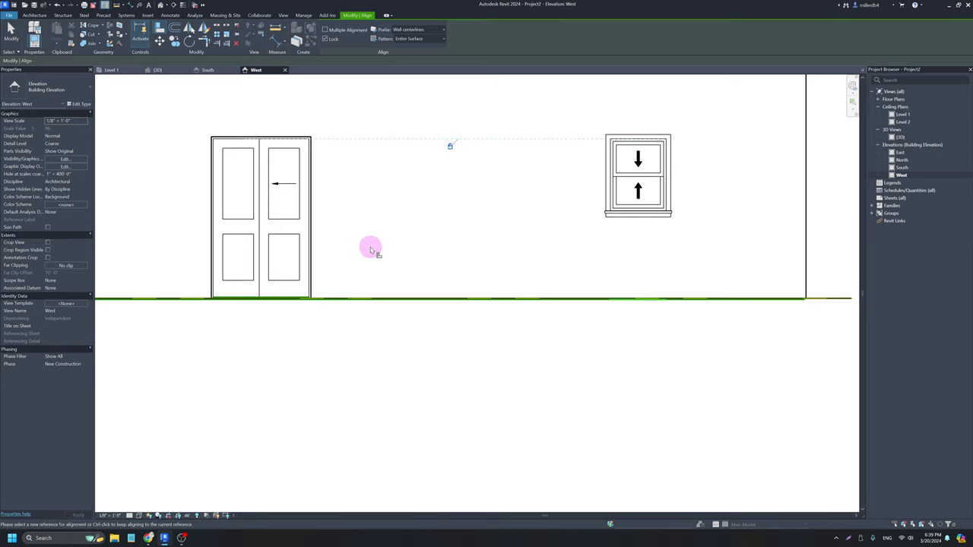
{"action": "key", "text": "Escape"}
{"action": "key", "text": "Escape"}
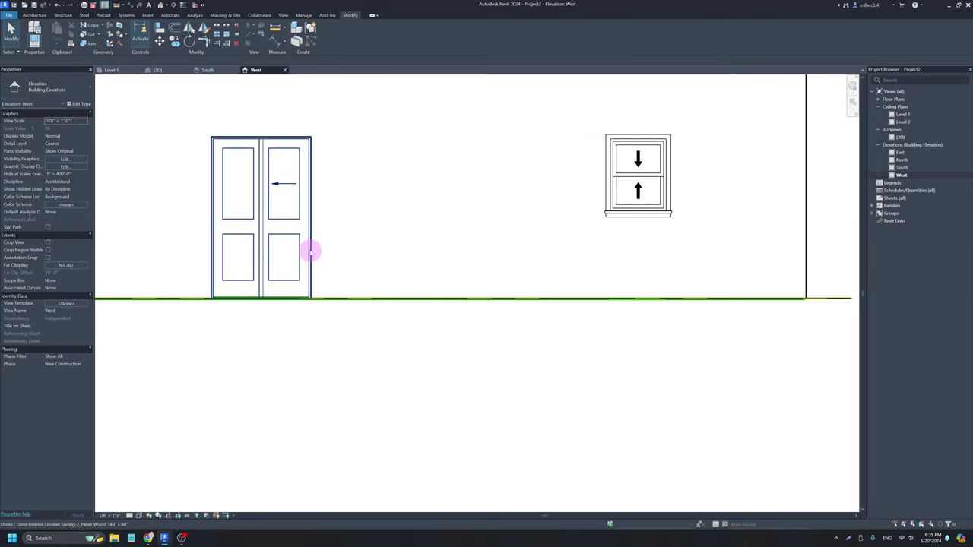
Delete the sliding door from the west wall and check the double-hung window's sill and head heights.
{"action": "left_click", "coordinate": [314, 253]}
{"action": "key", "text": "Delete"}
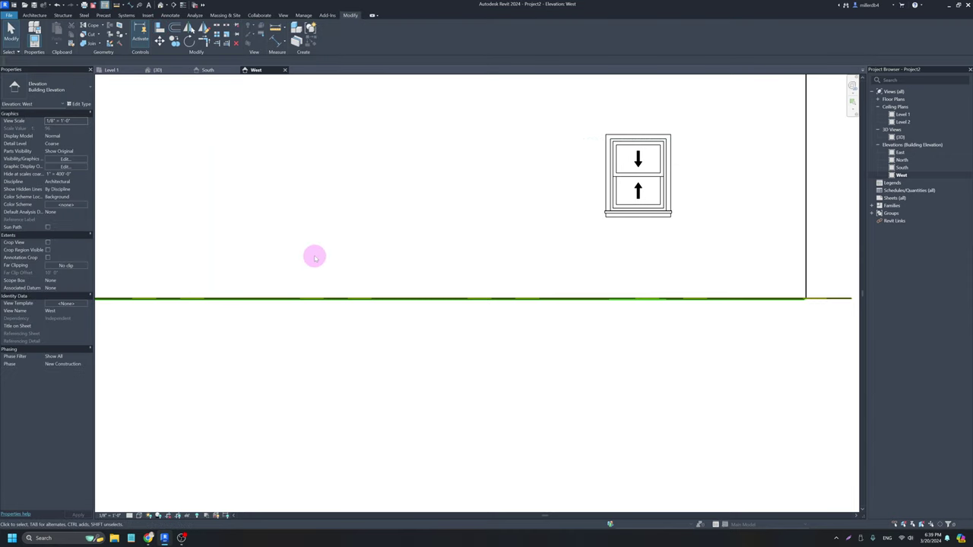
{"action": "scroll", "coordinate": [309, 257], "scroll_direction": "down", "scroll_amount": 3}
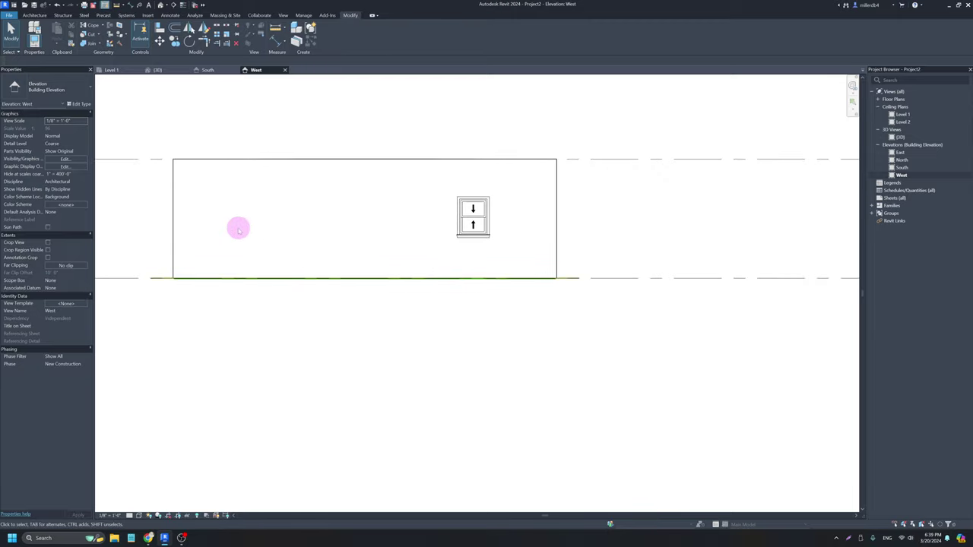
{"action": "left_click", "coordinate": [461, 214]}
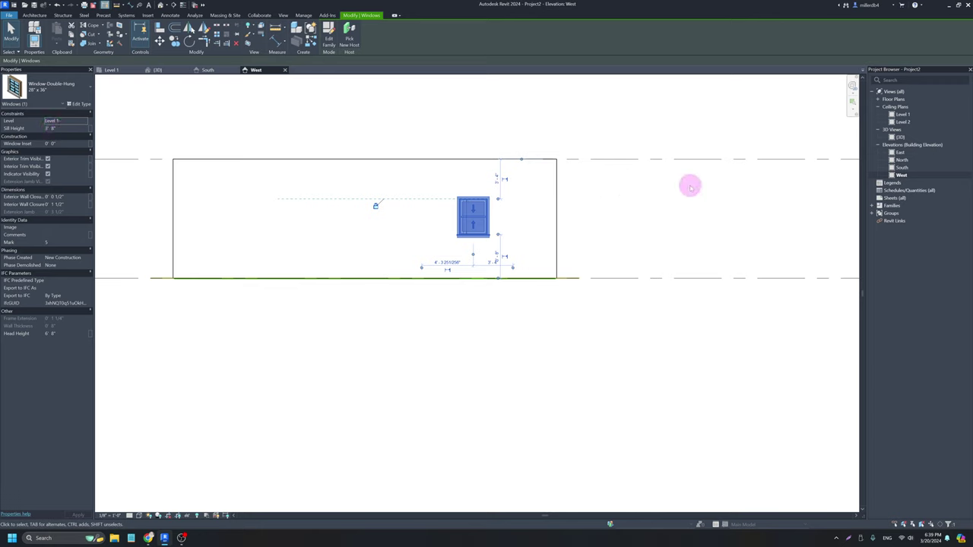
Open the East building elevation view and clear the window selection.
{"action": "double_click", "coordinate": [901, 153]}
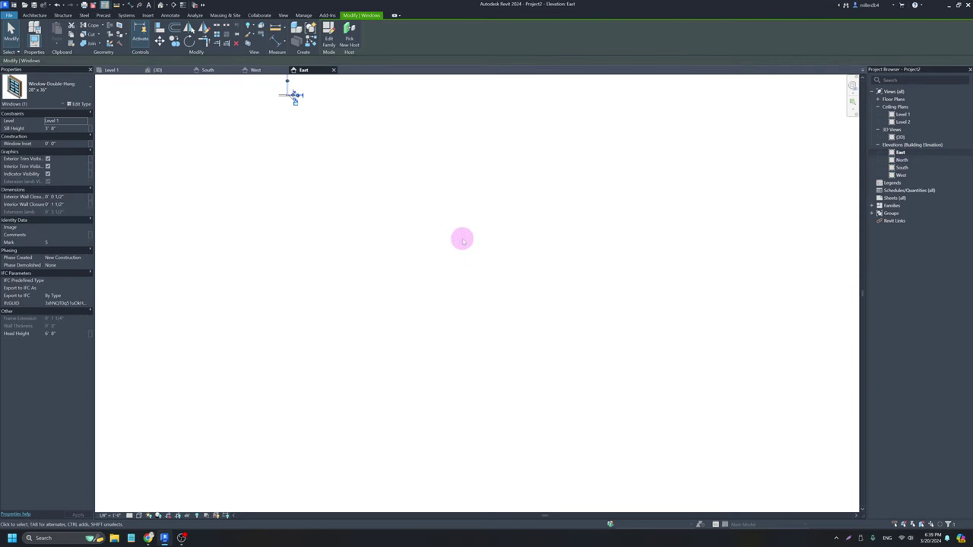
{"action": "scroll", "coordinate": [293, 98], "scroll_direction": "up", "scroll_amount": 5}
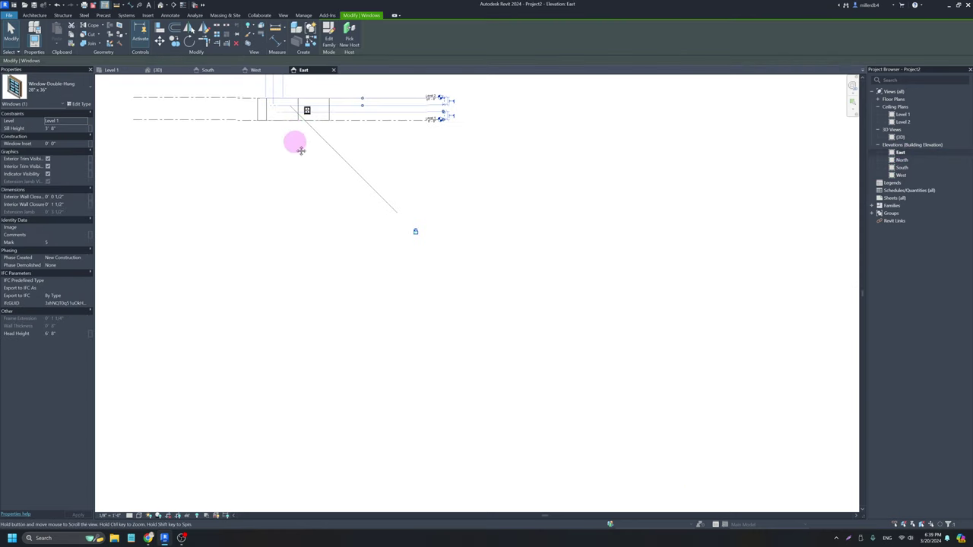
{"action": "middle_click_drag", "start_coordinate": [300, 150], "coordinate": [337, 278]}
{"action": "scroll", "coordinate": [337, 271], "scroll_direction": "down", "scroll_amount": 3}
{"action": "scroll", "coordinate": [363, 295], "scroll_direction": "up", "scroll_amount": 5}
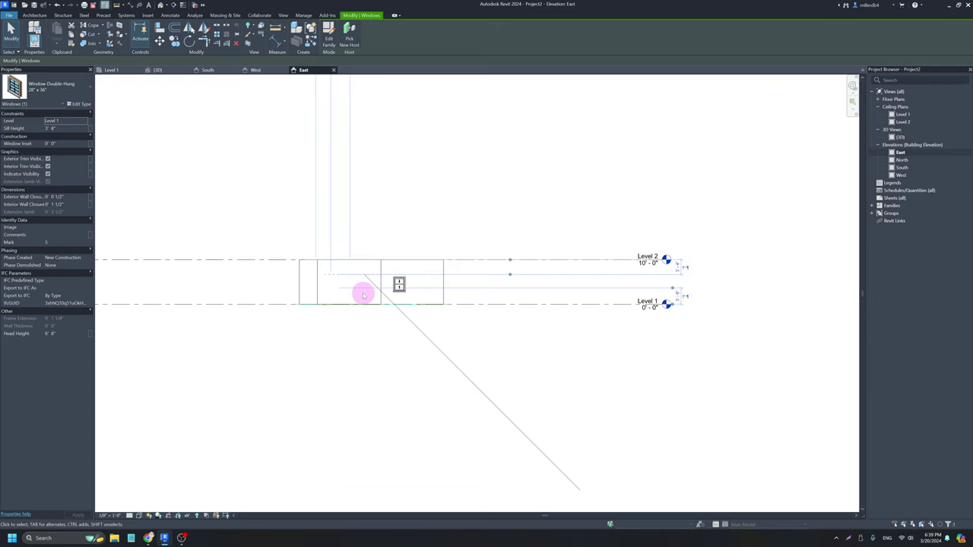
{"action": "left_click", "coordinate": [474, 236]}
{"action": "scroll", "coordinate": [423, 278], "scroll_direction": "up", "scroll_amount": 5}
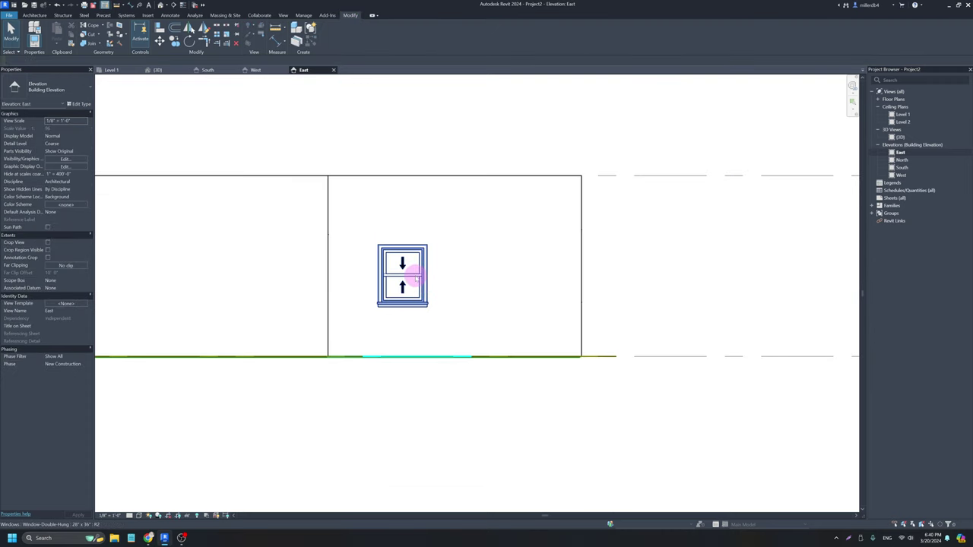
Set the sill height of the east wall's 28" x 36" double-hung window to 3' 8".
{"action": "left_click", "coordinate": [418, 279]}
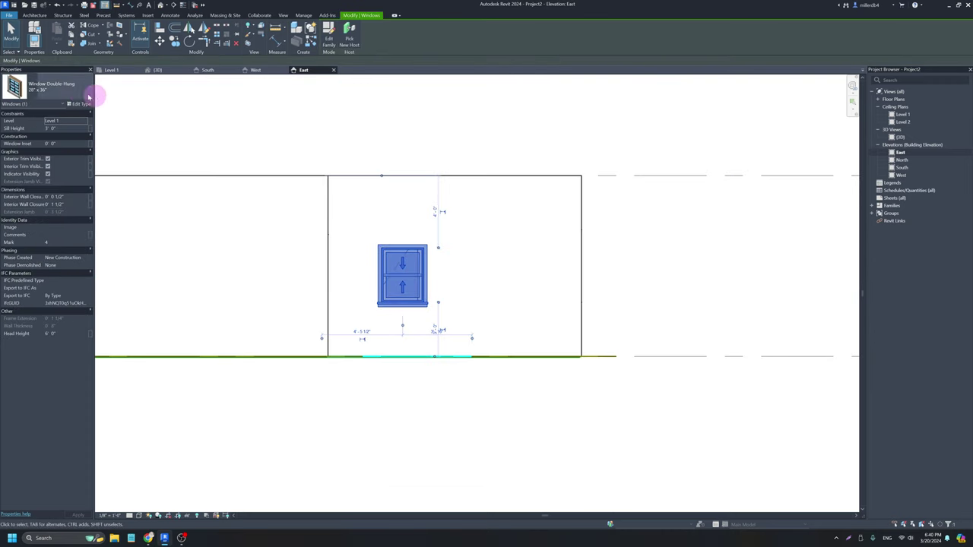
{"action": "left_click", "coordinate": [56, 128]}
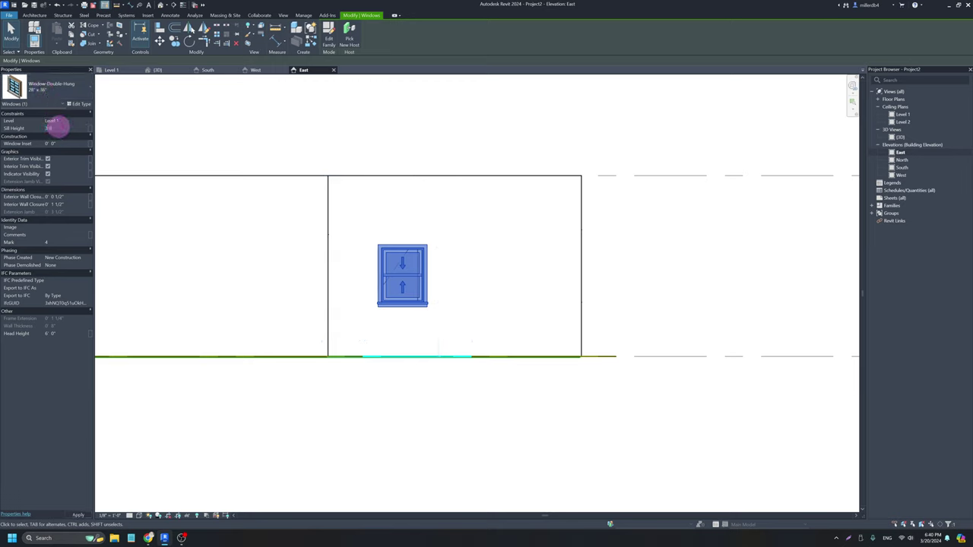
{"action": "left_click", "coordinate": [225, 192]}
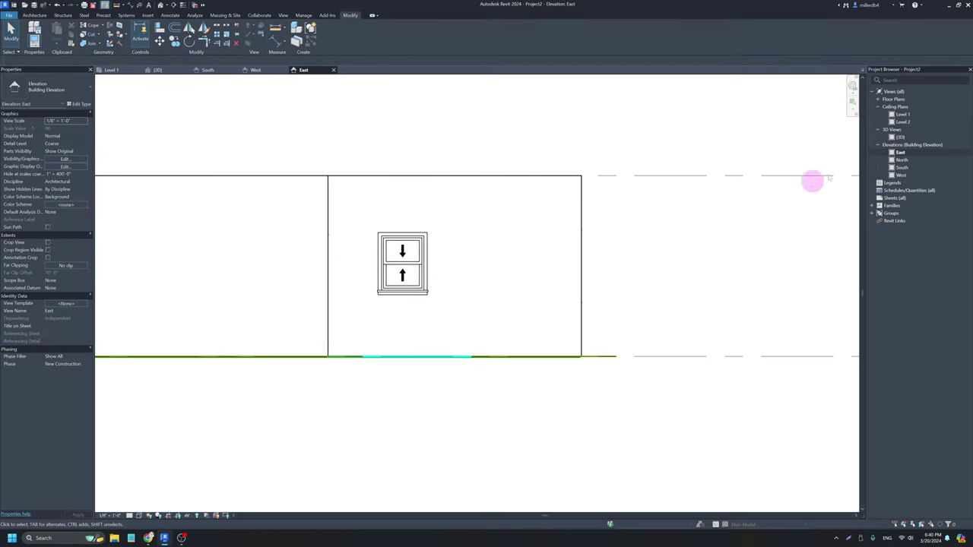
Open the North building elevation view and check the sill height of the 36" x 48" double-hung window.
{"action": "double_click", "coordinate": [901, 160]}
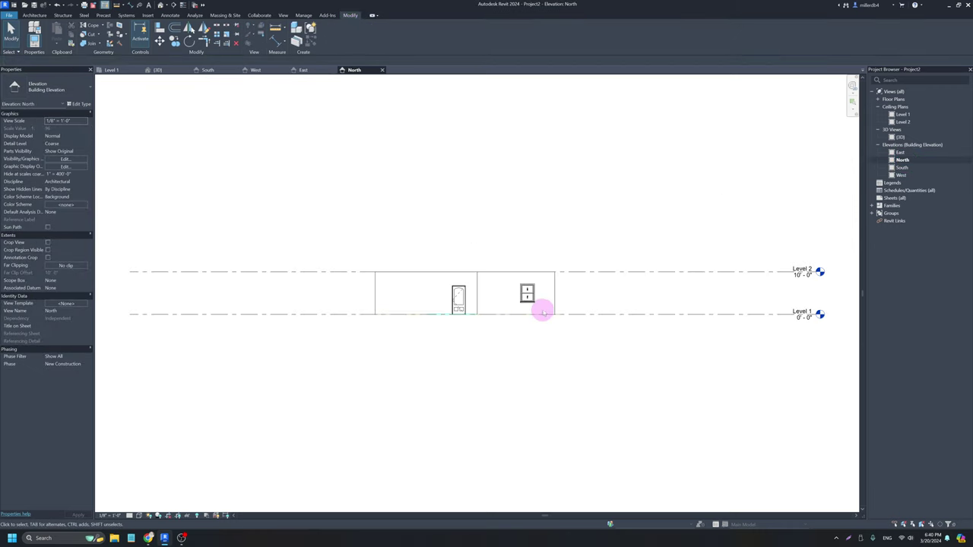
{"action": "scroll", "coordinate": [532, 292], "scroll_direction": "up", "scroll_amount": 4}
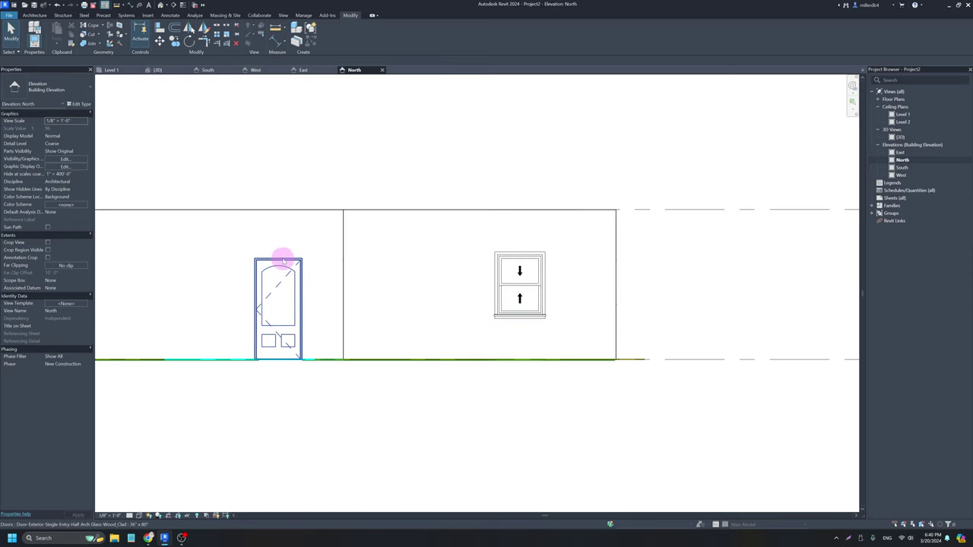
{"action": "left_click", "coordinate": [502, 283]}
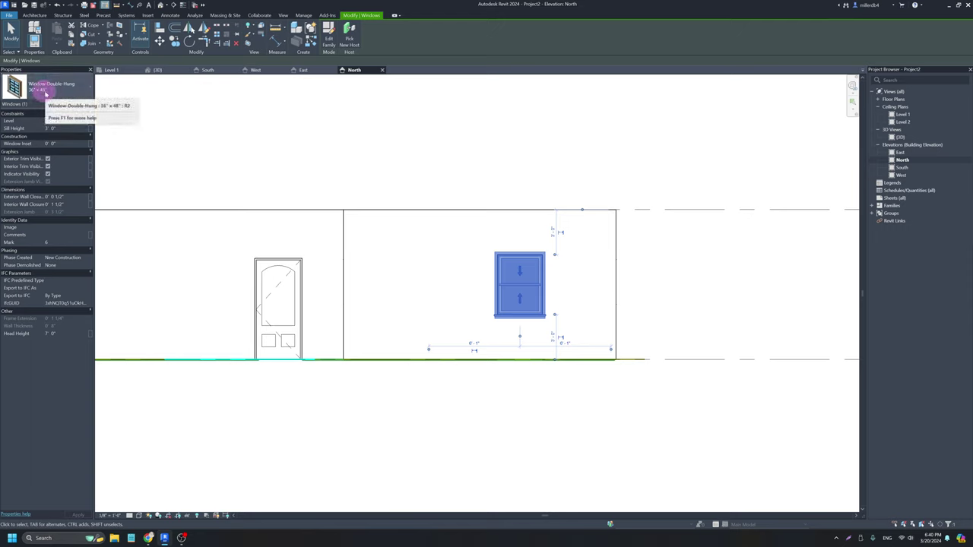
{"action": "left_click", "coordinate": [56, 130]}
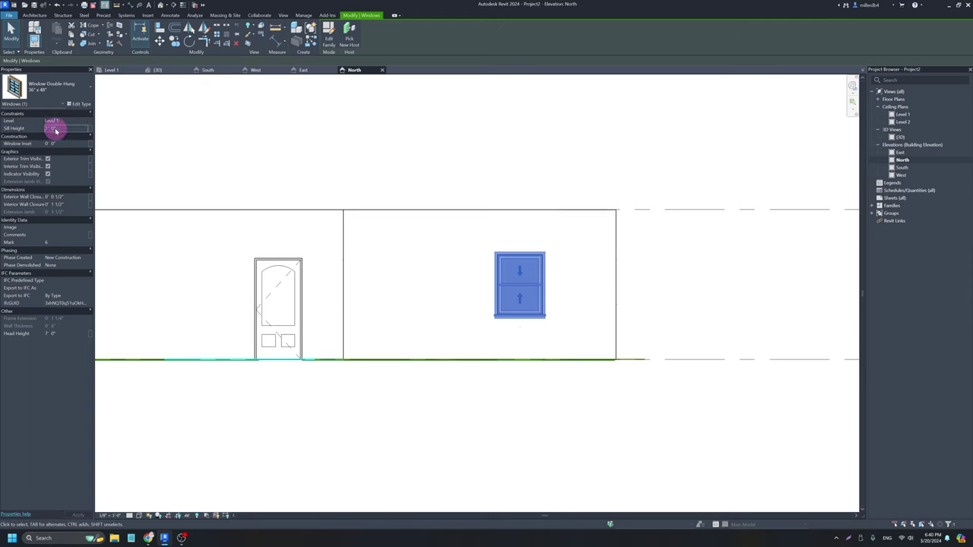
{"action": "left_click", "coordinate": [249, 163]}
Align the head of the north wall's double-hung window with the top of the entry door panel and end the Align command.
{"action": "key", "text": "a"}
{"action": "key", "text": "l"}
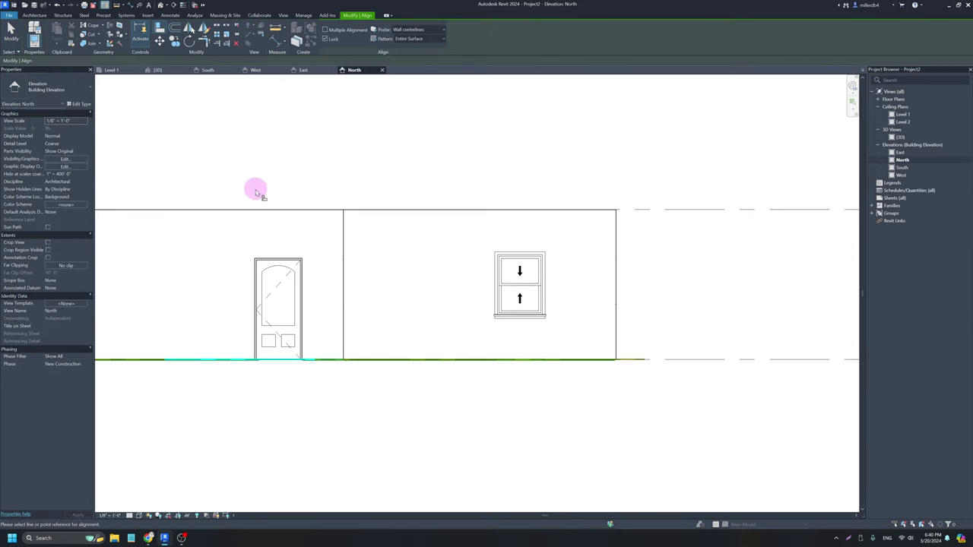
{"action": "scroll", "coordinate": [275, 266], "scroll_direction": "up", "scroll_amount": 4}
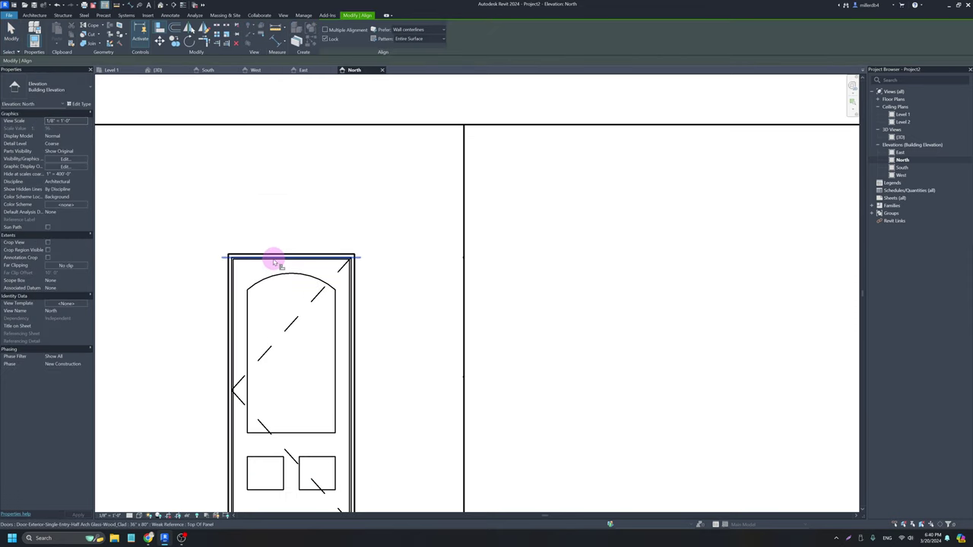
{"action": "left_click", "coordinate": [274, 261]}
{"action": "scroll", "coordinate": [274, 260], "scroll_direction": "down", "scroll_amount": 3}
{"action": "scroll", "coordinate": [577, 253], "scroll_direction": "up", "scroll_amount": 2}
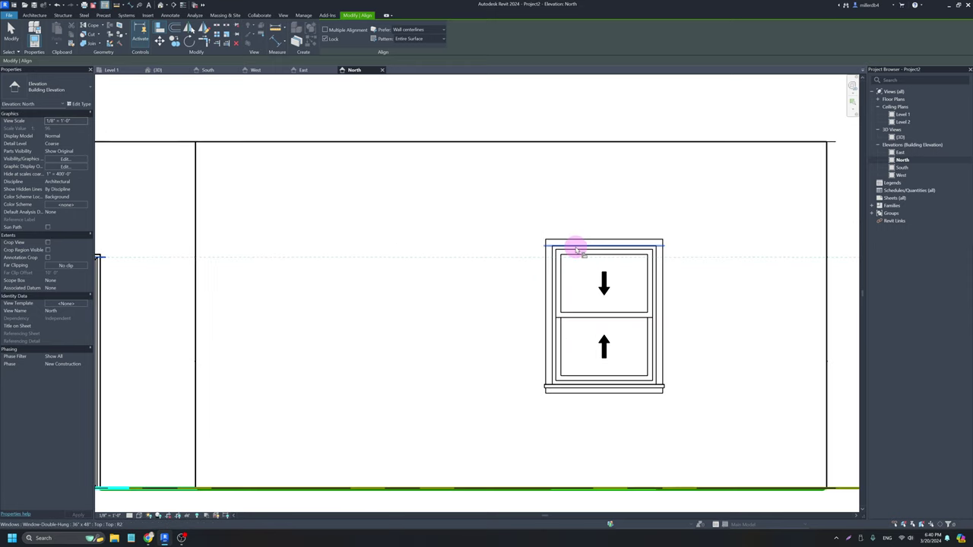
{"action": "left_click", "coordinate": [578, 251]}
{"action": "scroll", "coordinate": [579, 252], "scroll_direction": "down", "scroll_amount": 3}
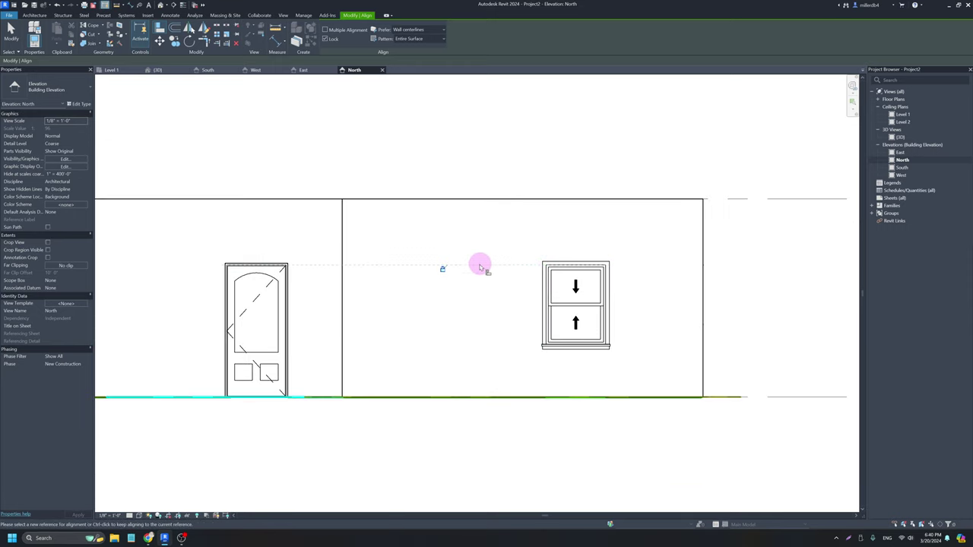
{"action": "scroll", "coordinate": [468, 267], "scroll_direction": "down", "scroll_amount": 1}
{"action": "key", "text": "Escape"}
{"action": "key", "text": "Escape"}
{"action": "scroll", "coordinate": [441, 273], "scroll_direction": "down", "scroll_amount": 1}
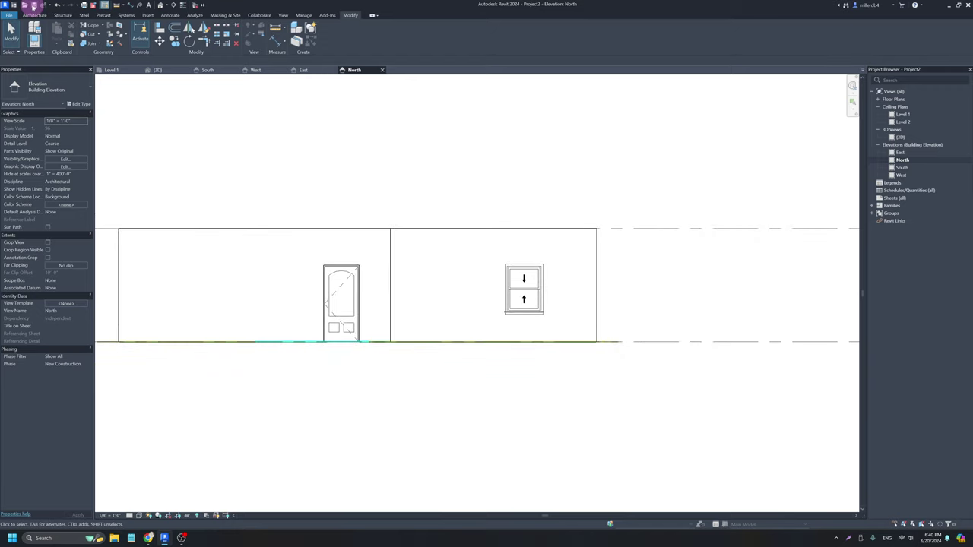
Open the default 3D view and inspect the placed windows and doors from the front corner of the house.
{"action": "left_click", "coordinate": [162, 6]}
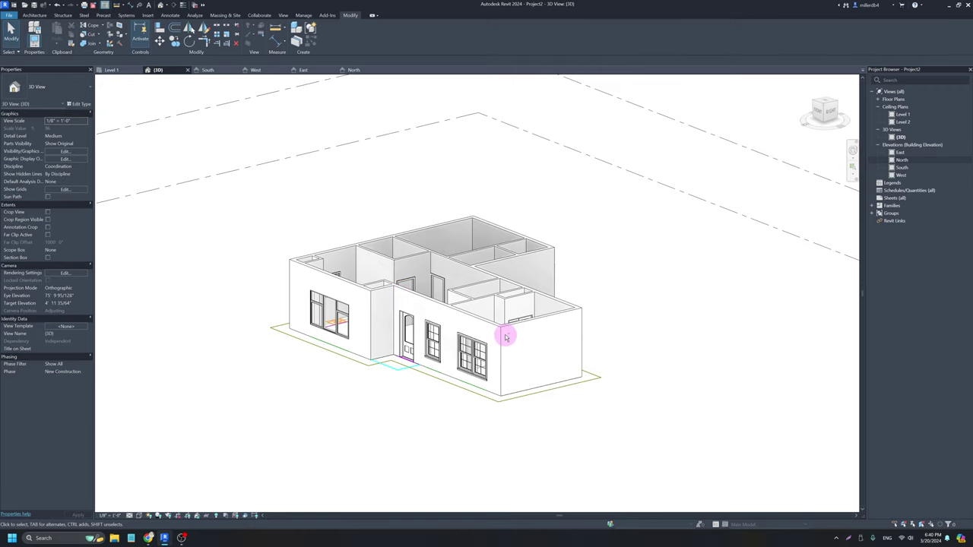
{"action": "mouse_move", "coordinate": [506, 330]}
{"action": "middle_mouse_down", "text": "shift"}
{"action": "mouse_move", "coordinate": [463, 341]}
{"action": "mouse_move", "coordinate": [518, 325]}
{"action": "middle_mouse_up", "text": "shift"}
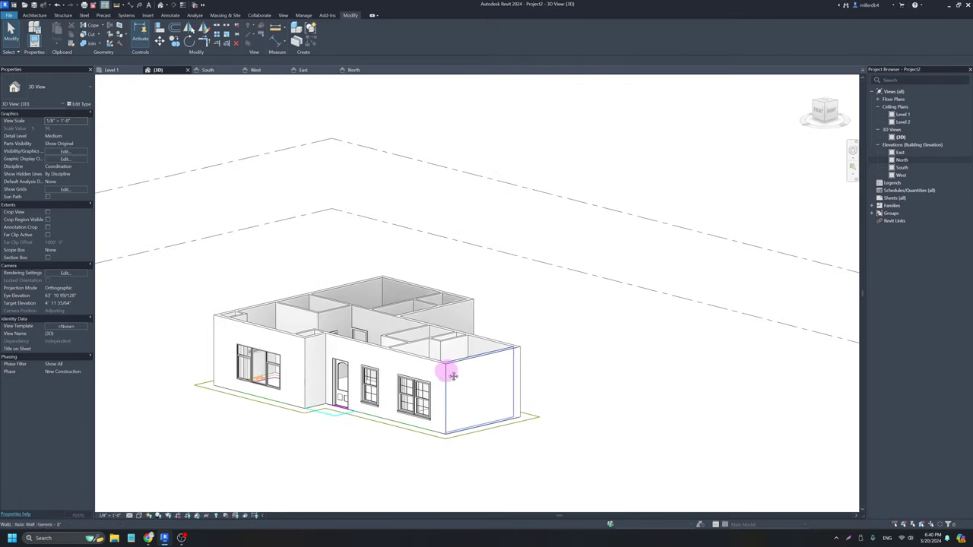
{"action": "middle_click_drag", "start_coordinate": [449, 370], "coordinate": [513, 343]}
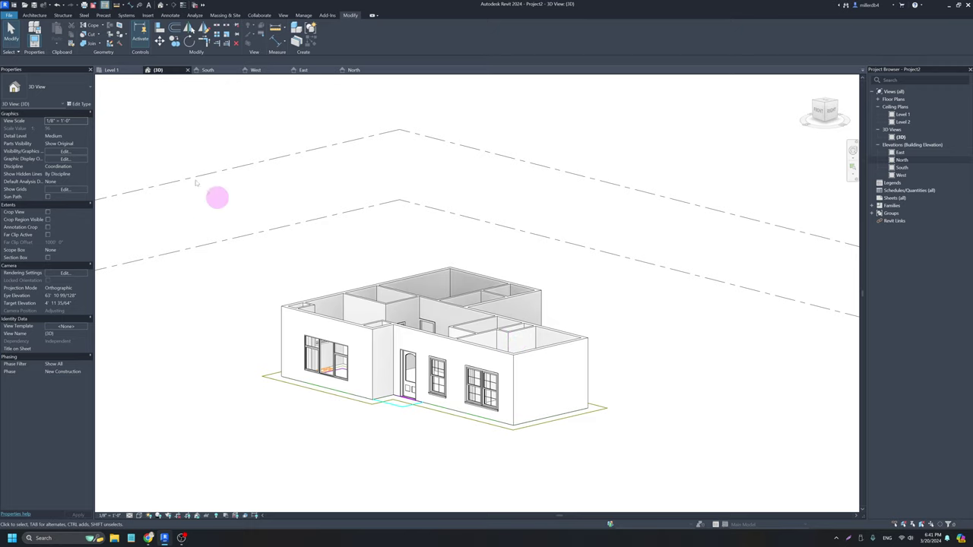
Save the project to the Desktop with a file name made up of BSC1210, the author's full name and "-Dogwood".
{"action": "left_click", "coordinate": [34, 6]}
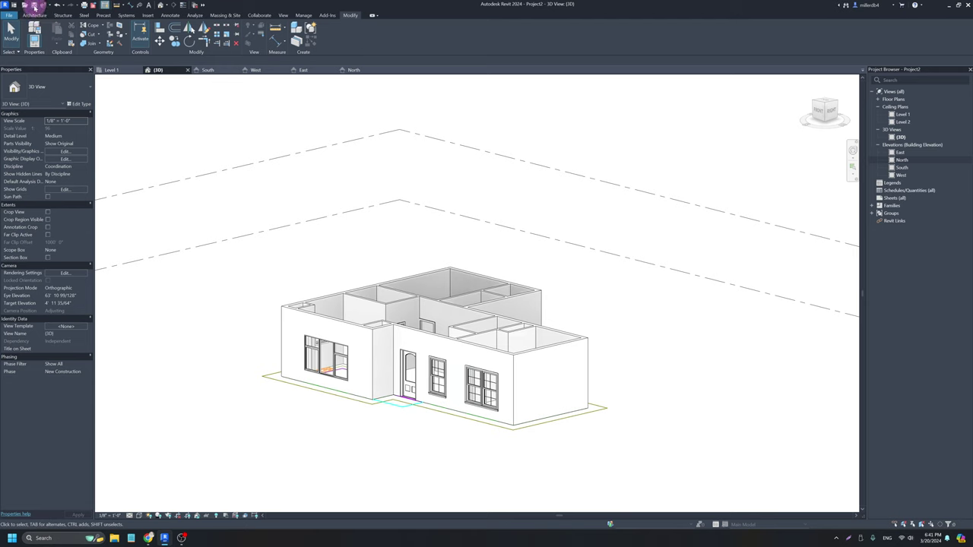
{"action": "left_click_drag", "start_coordinate": [620, 156], "coordinate": [525, 165]}
{"action": "left_click", "coordinate": [525, 165]}
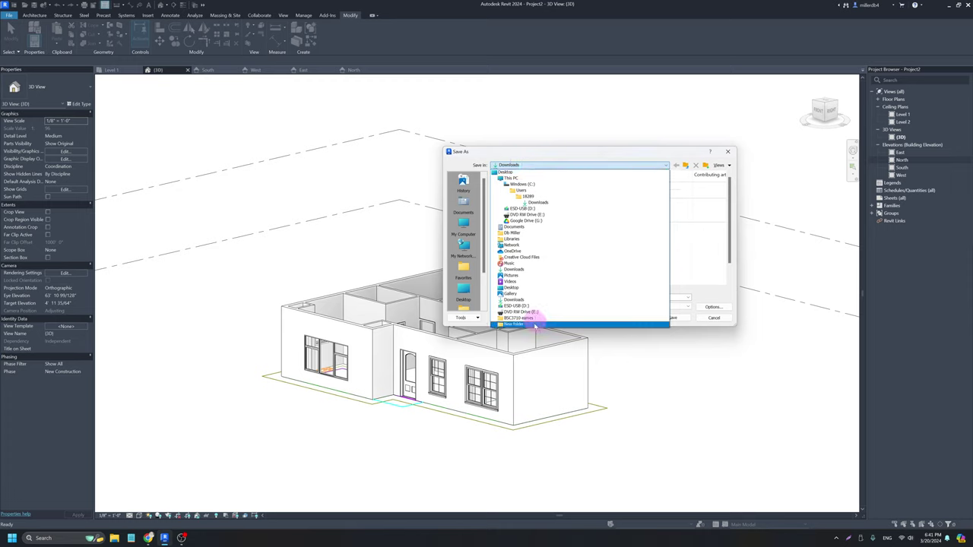
{"action": "left_click", "coordinate": [509, 289]}
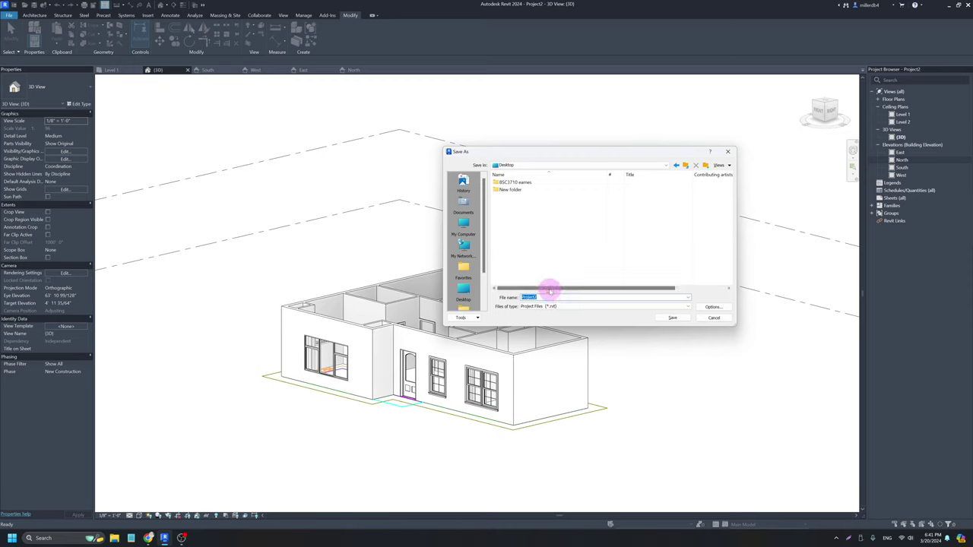
{"action": "type", "text": "BSC1210"}
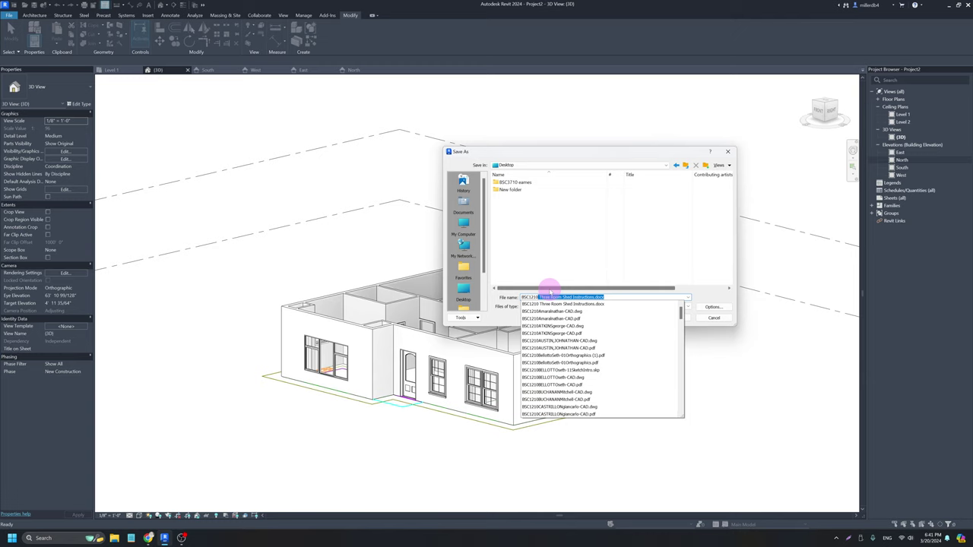
{"action": "type", "text": "MILLER"}
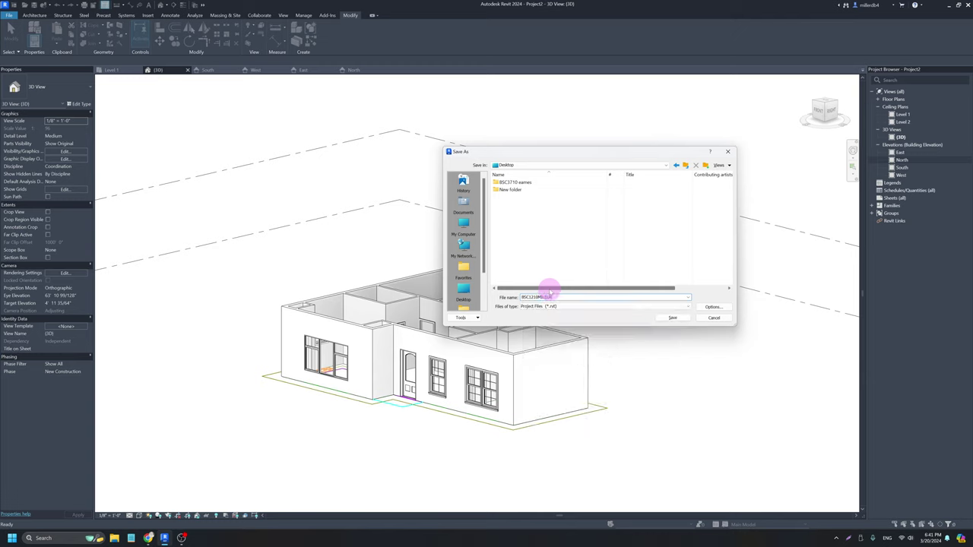
{"action": "key", "text": "BackSpace"}
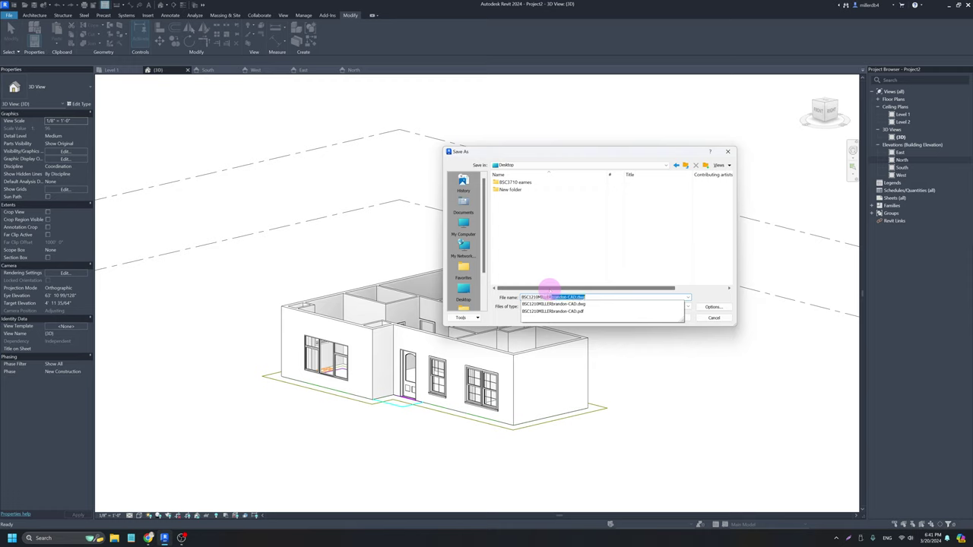
{"action": "key", "text": "BackSpace"}
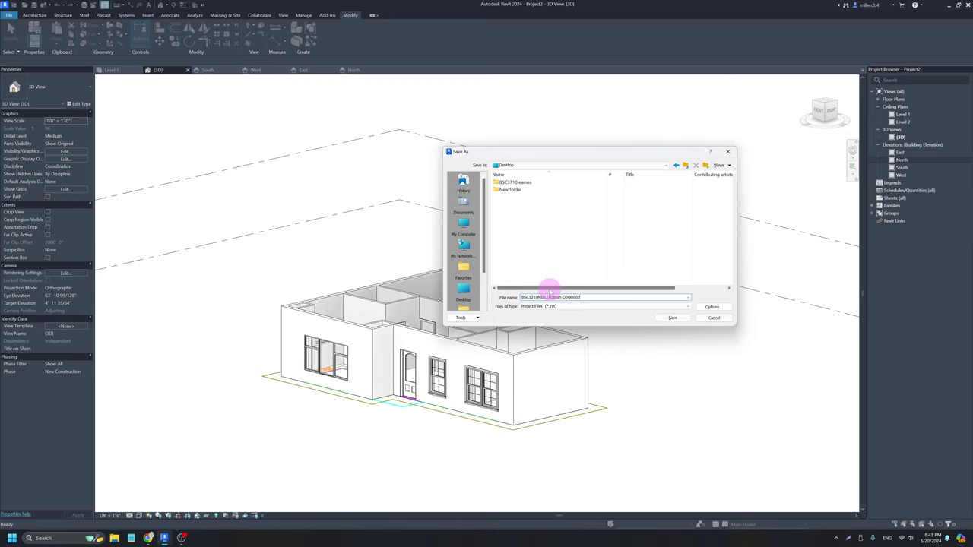
{"action": "key", "text": "Return"}
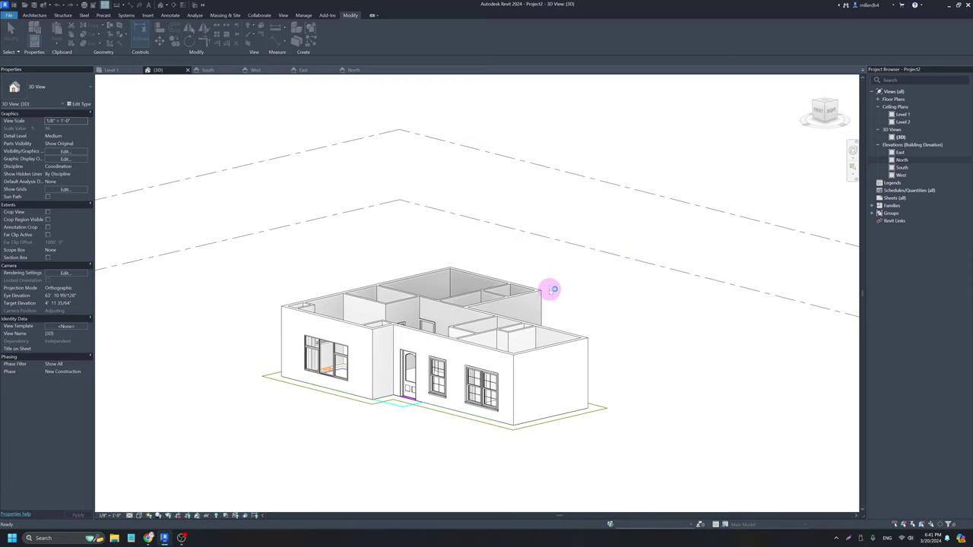